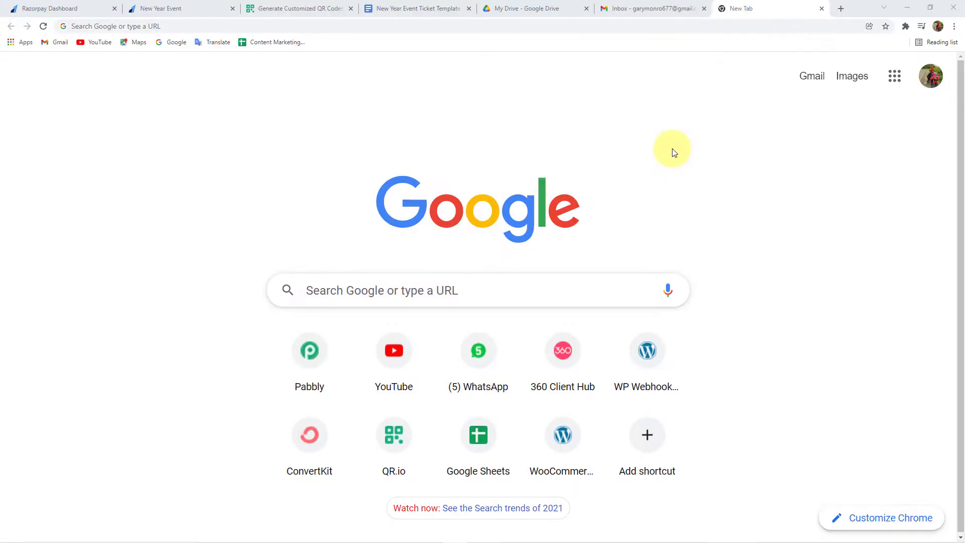
# Step: Go to pabbly.com, log in, and scroll the All Apps page to the Pabbly Connect card
pyautogui.click(271, 27)
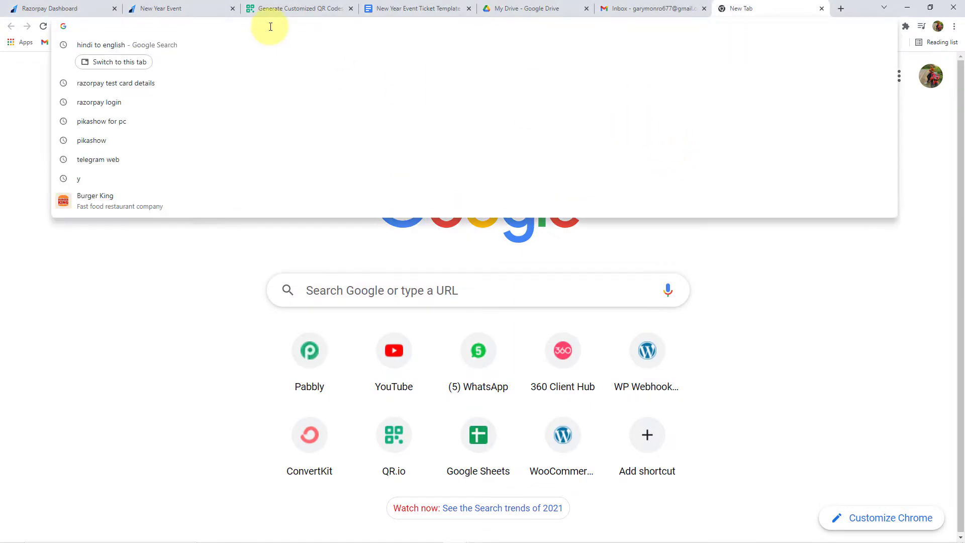
pyautogui.write('Pabbly')
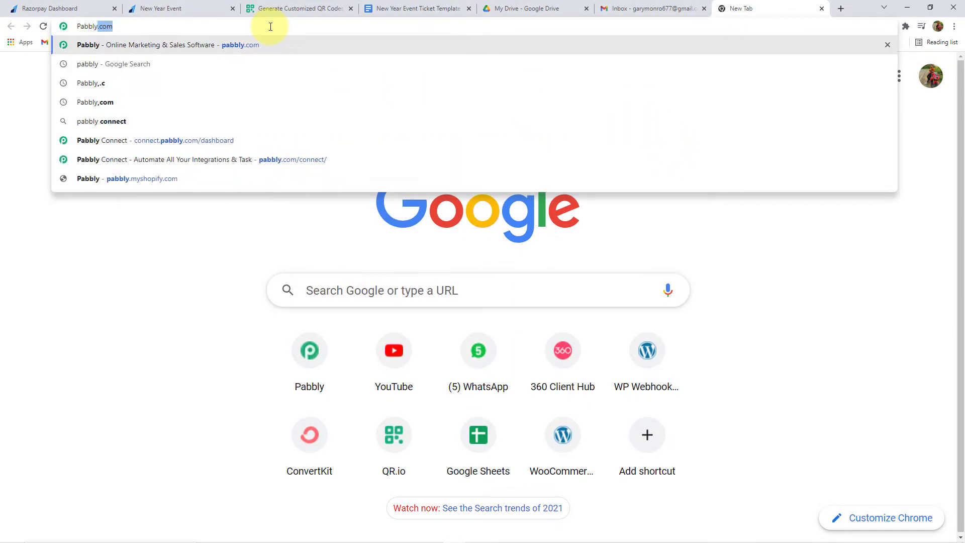
pyautogui.press('Return')
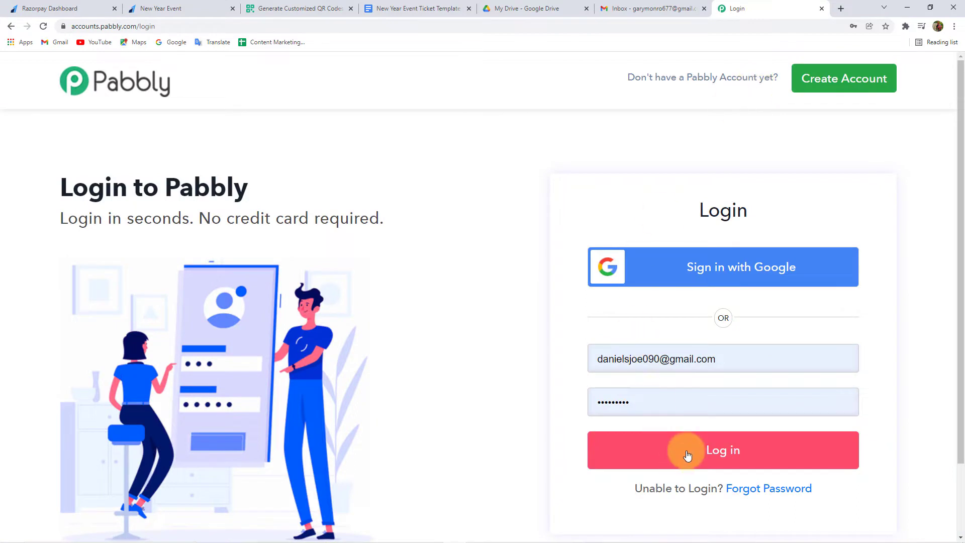
pyautogui.click(688, 455)
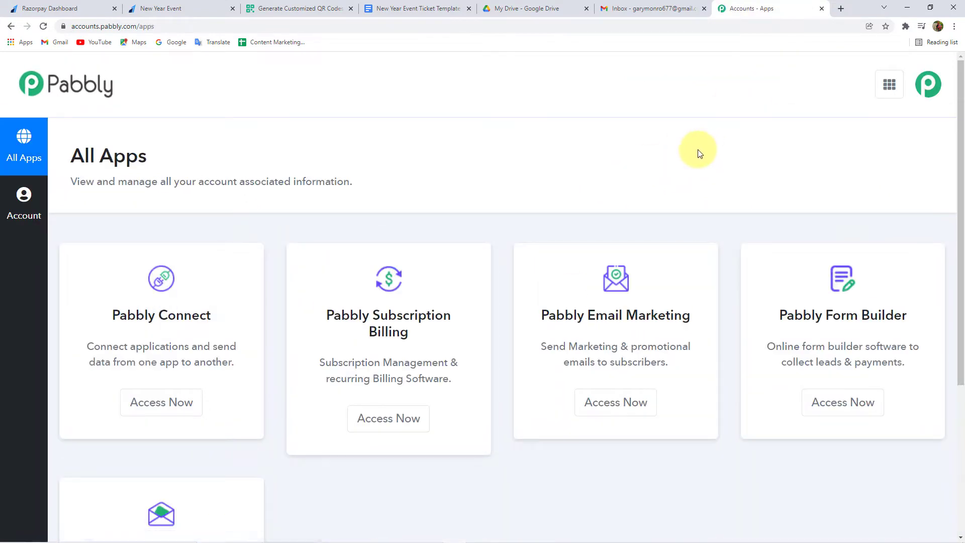
pyautogui.scroll(-3, 124, 201)
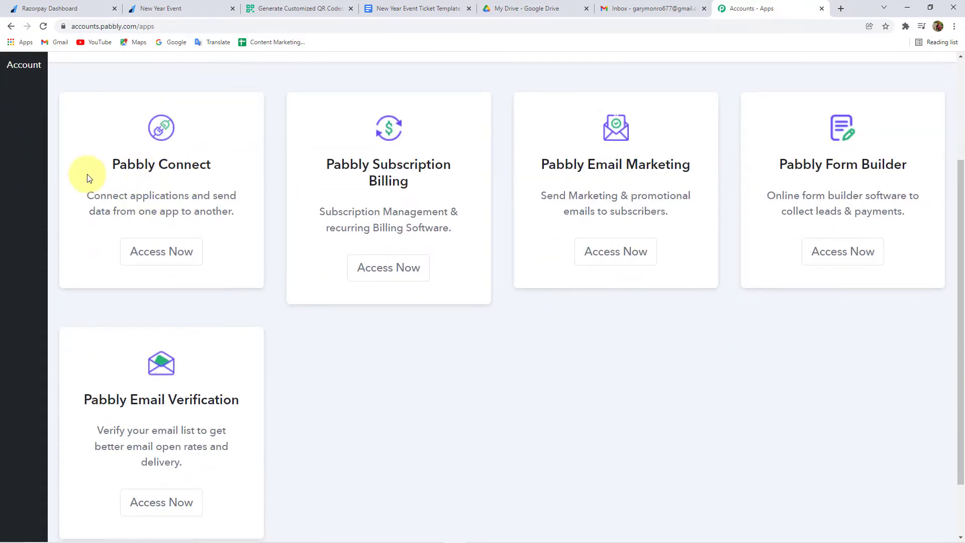
# Step: Open Pabbly Connect and create a new workflow named 'Razorpay to Gmail'
pyautogui.click(164, 253)
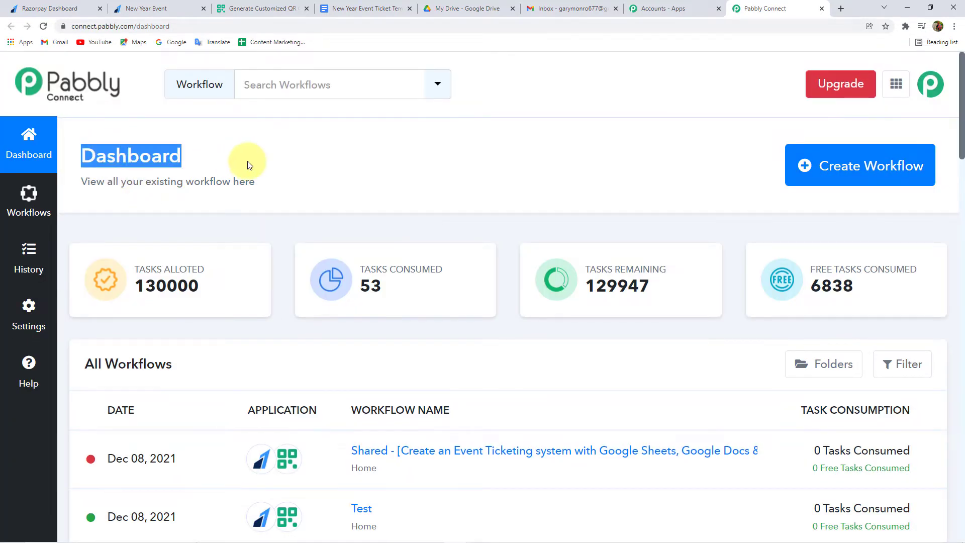
pyautogui.click(858, 167)
pyautogui.write('Razorpay to Gmail')
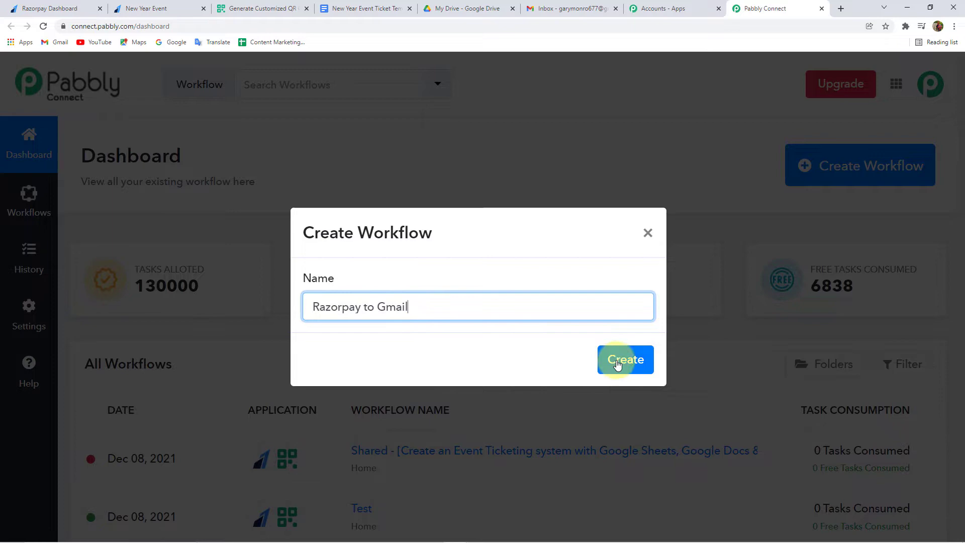
pyautogui.click(618, 363)
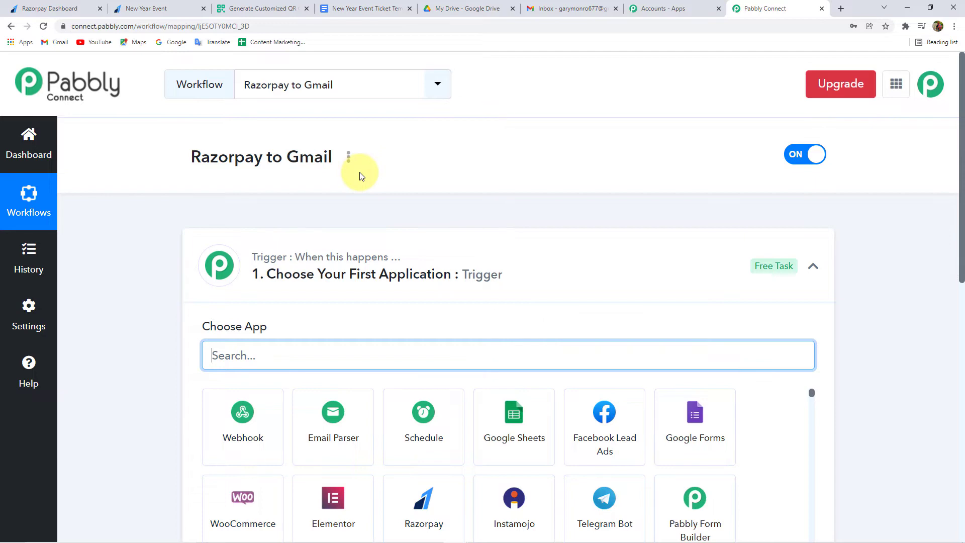
pyautogui.scroll(-2, 242, 171)
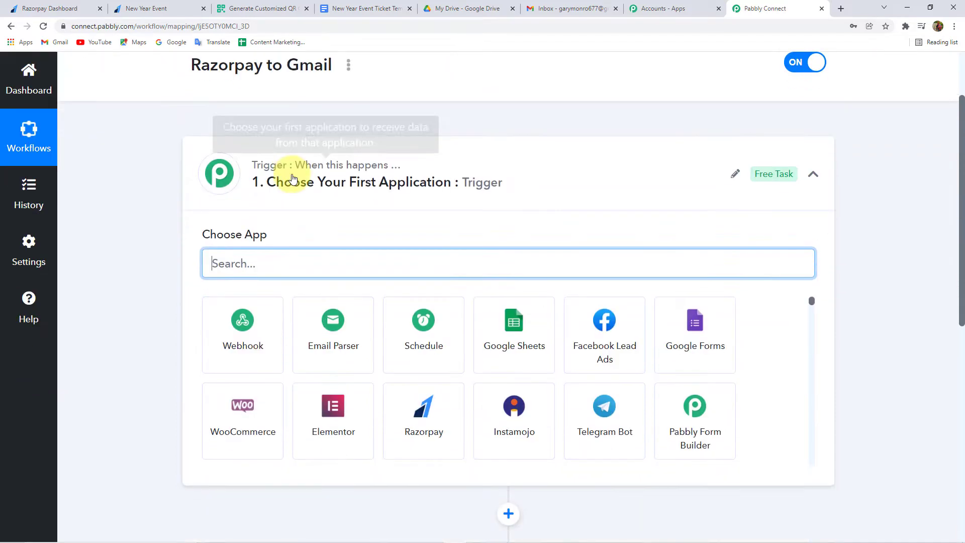
pyautogui.click(289, 172)
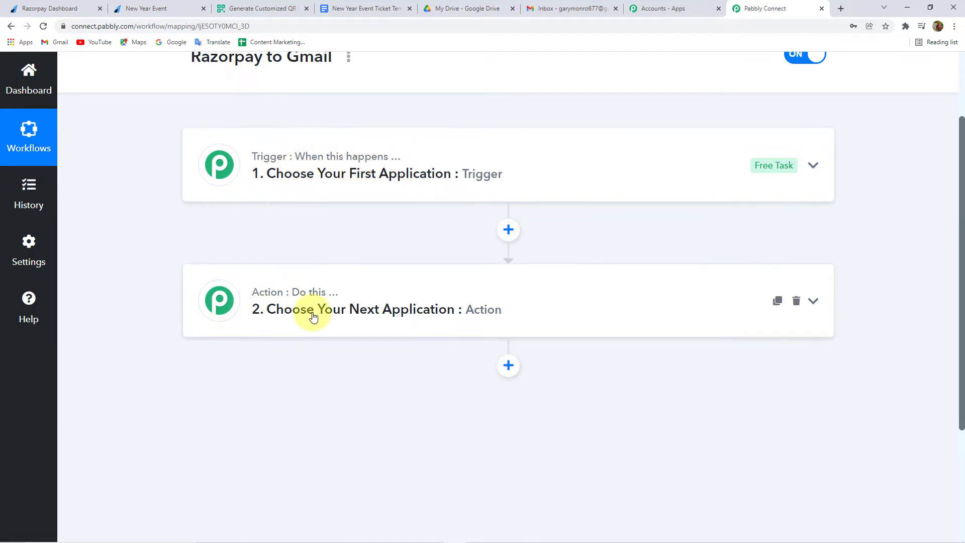
pyautogui.moveTo(378, 301)
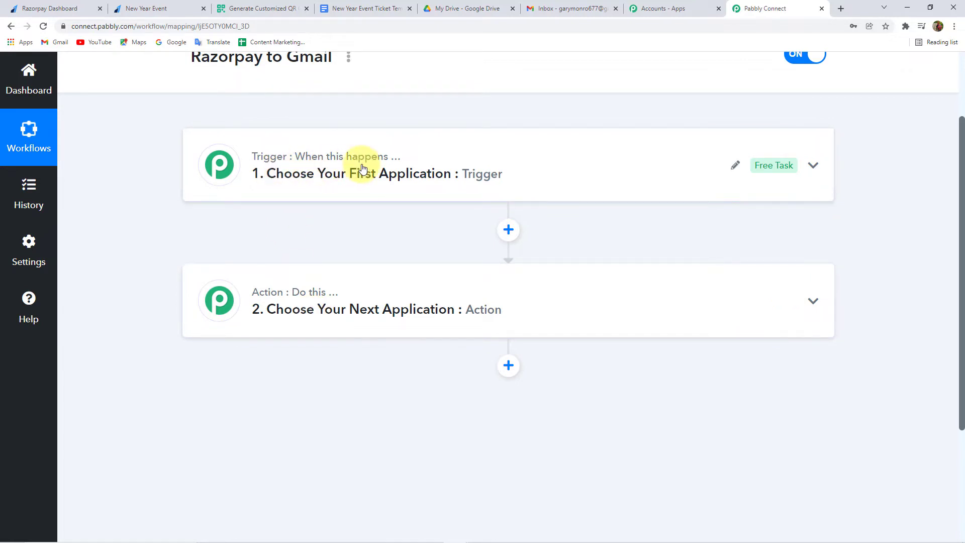
pyautogui.moveTo(321, 301)
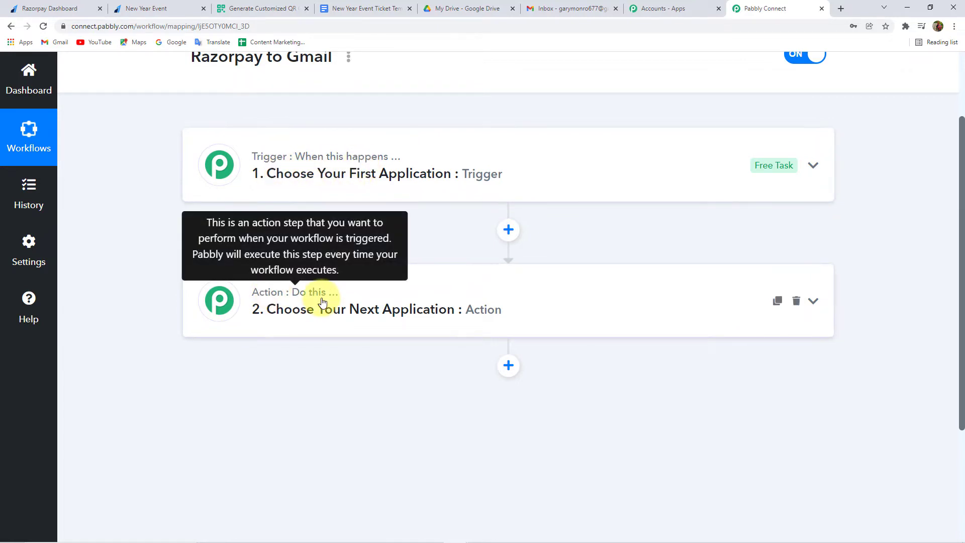
pyautogui.scroll(2, 217, 151)
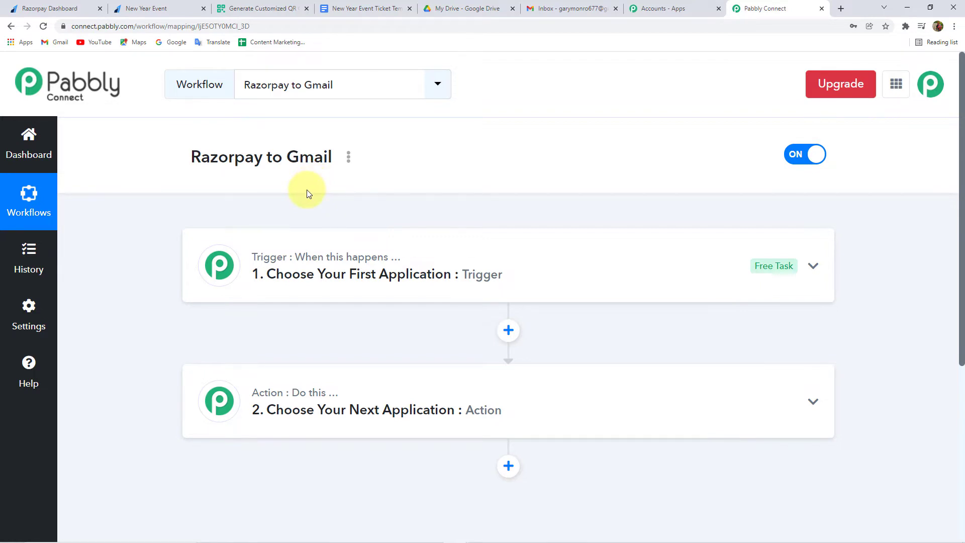
# Step: Set the trigger app to Razorpay with the Payment Captured trigger event
pyautogui.click(372, 275)
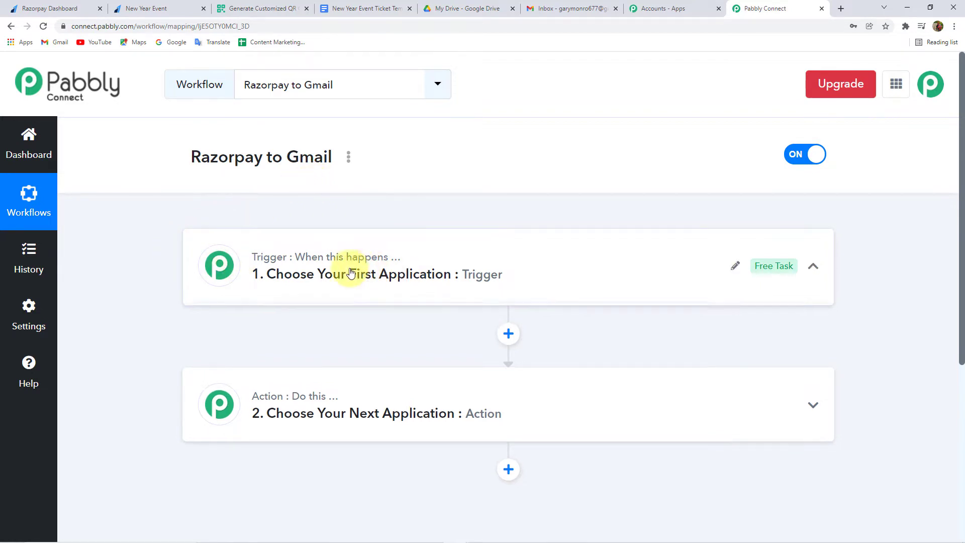
pyautogui.click(275, 259)
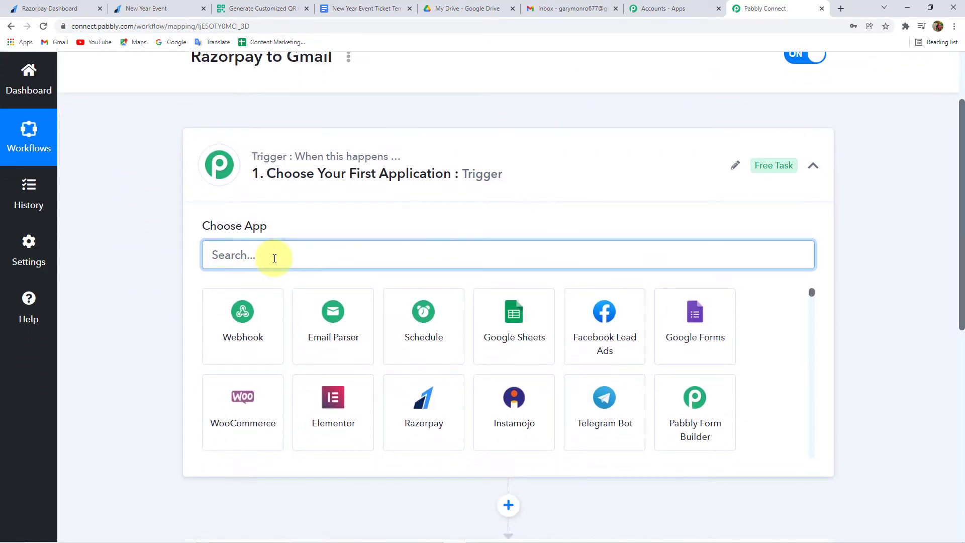
pyautogui.write('Razor')
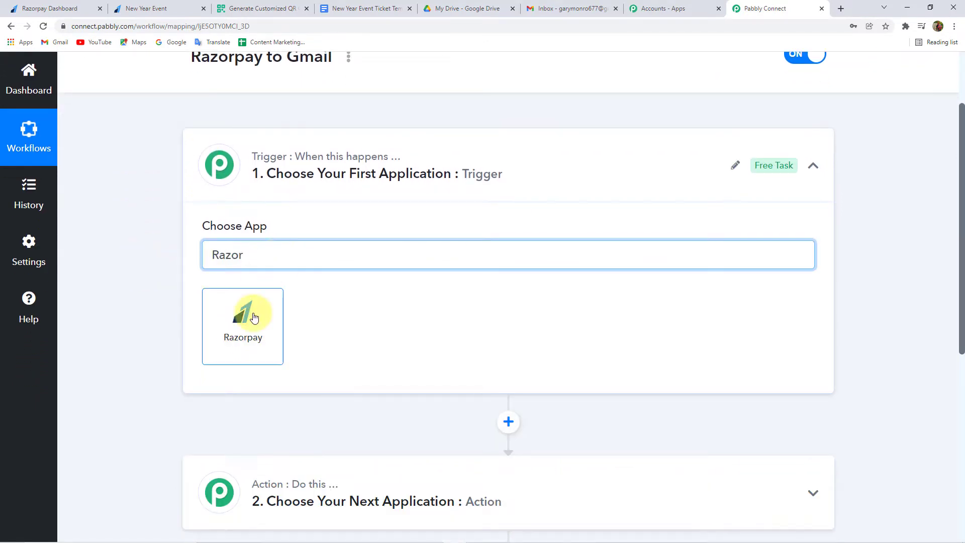
pyautogui.click(252, 316)
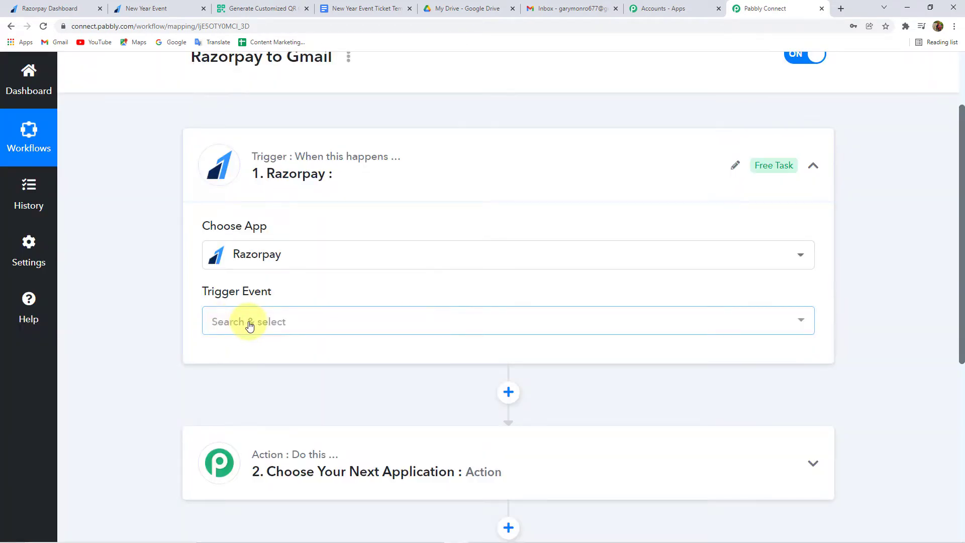
pyautogui.click(247, 322)
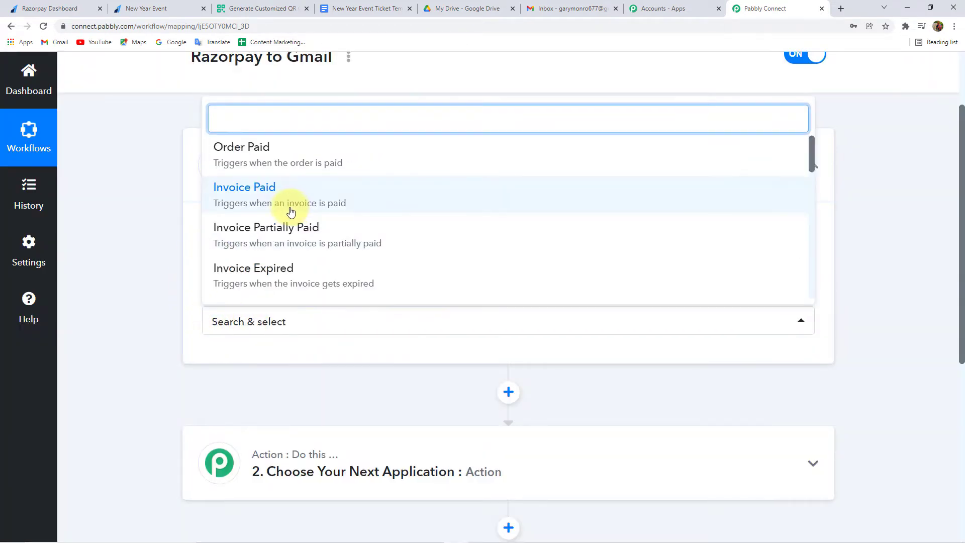
pyautogui.scroll(-2, 287, 211)
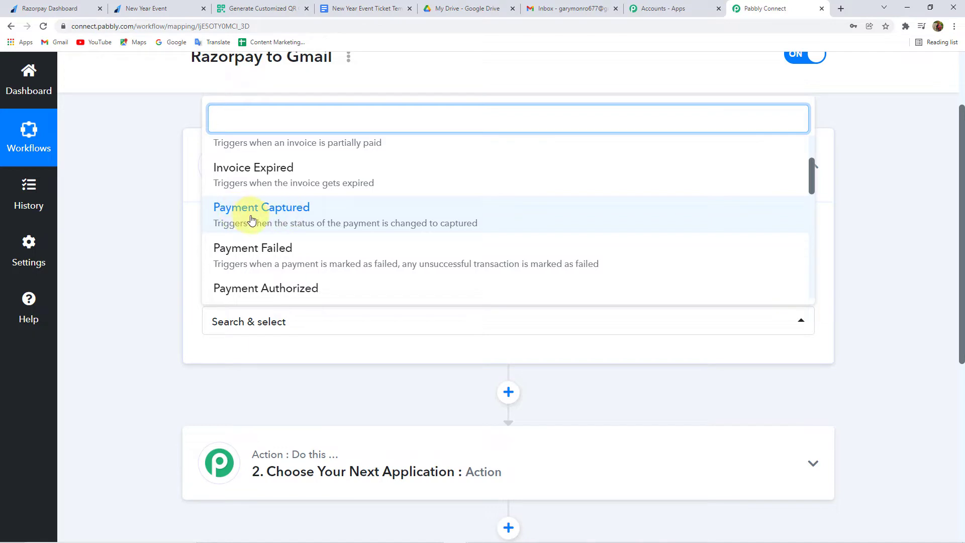
pyautogui.click(265, 218)
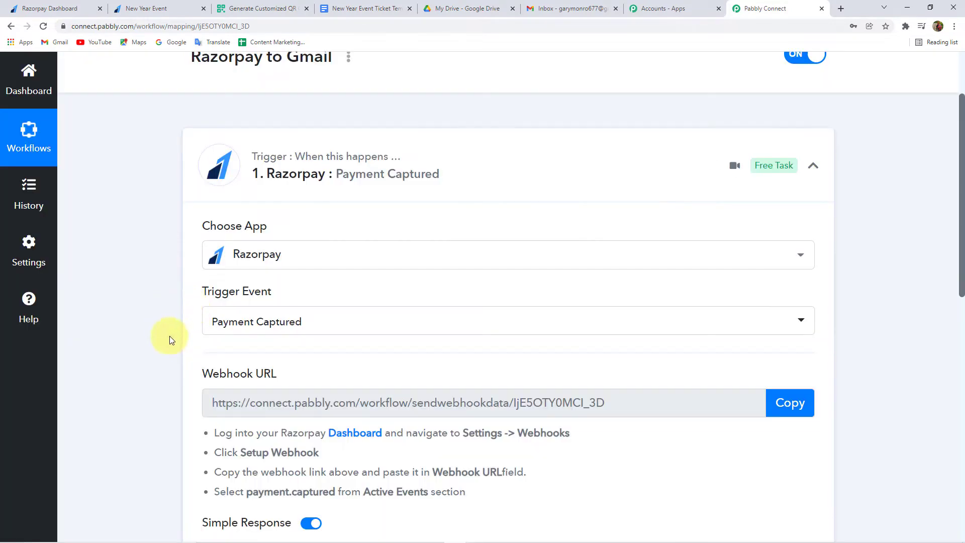
# Step: Copy the Razorpay trigger's webhook URL
pyautogui.scroll(-2, 170, 335)
pyautogui.scroll(-2, 207, 337)
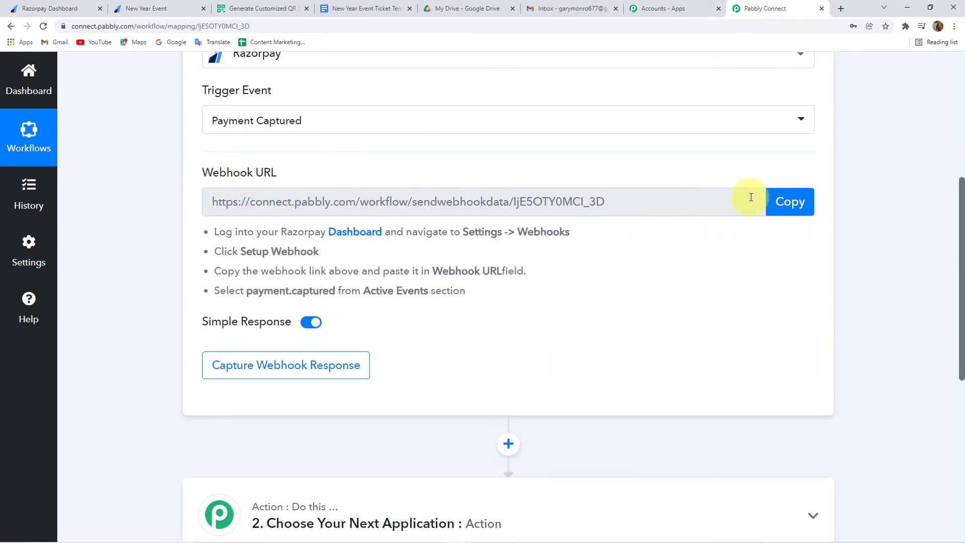
pyautogui.click(787, 201)
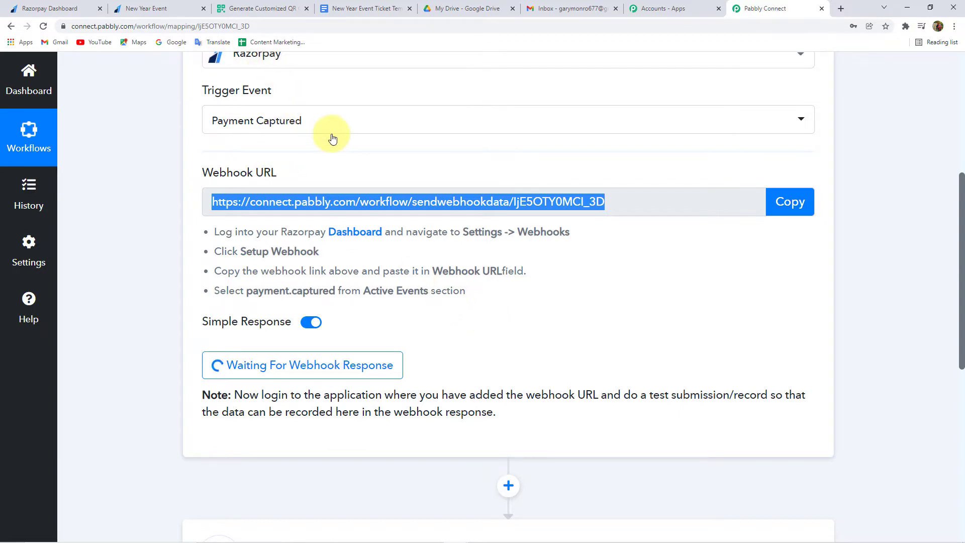
# Step: In the Razorpay Dashboard, go to Settings > Webhooks and start adding a new webhook
pyautogui.click(66, 10)
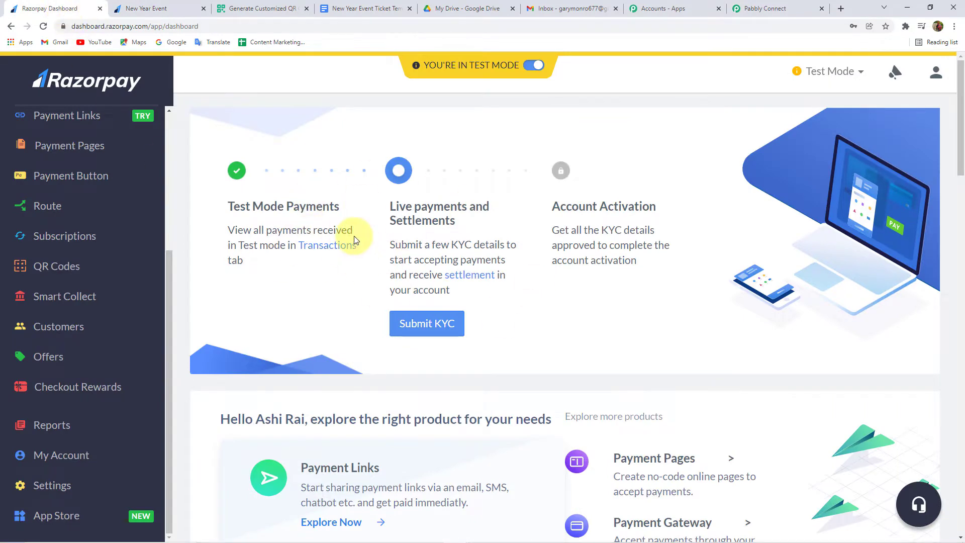
pyautogui.scroll(-3, 43, 254)
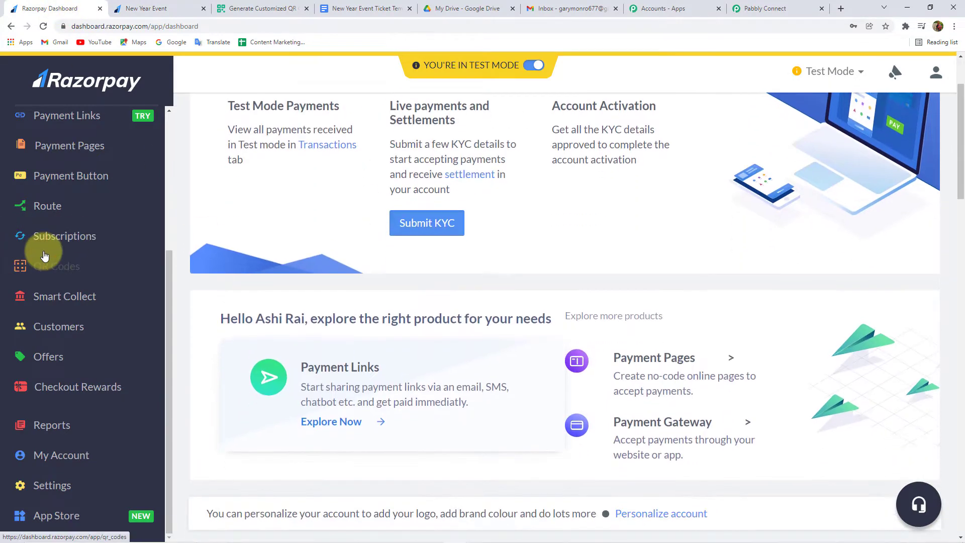
pyautogui.scroll(-1, 25, 403)
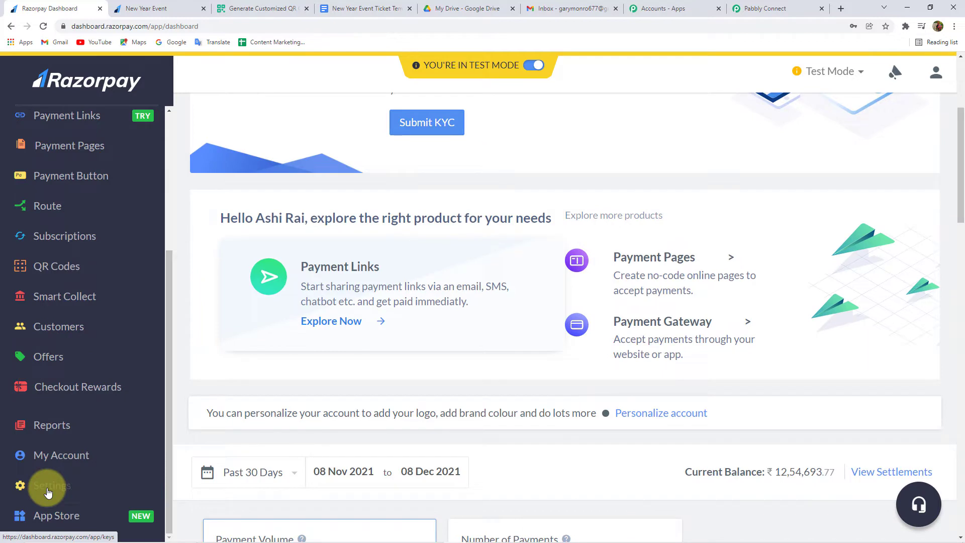
pyautogui.click(49, 492)
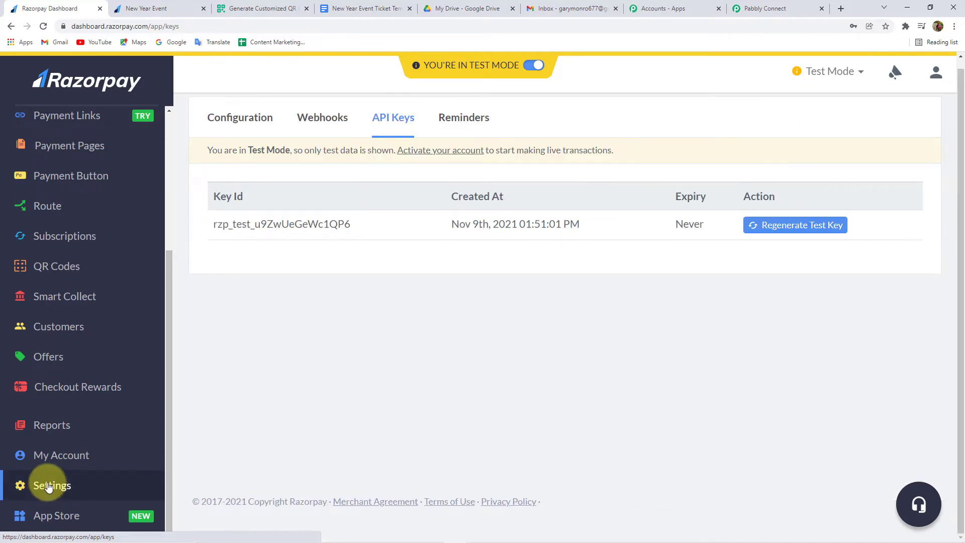
pyautogui.click(323, 120)
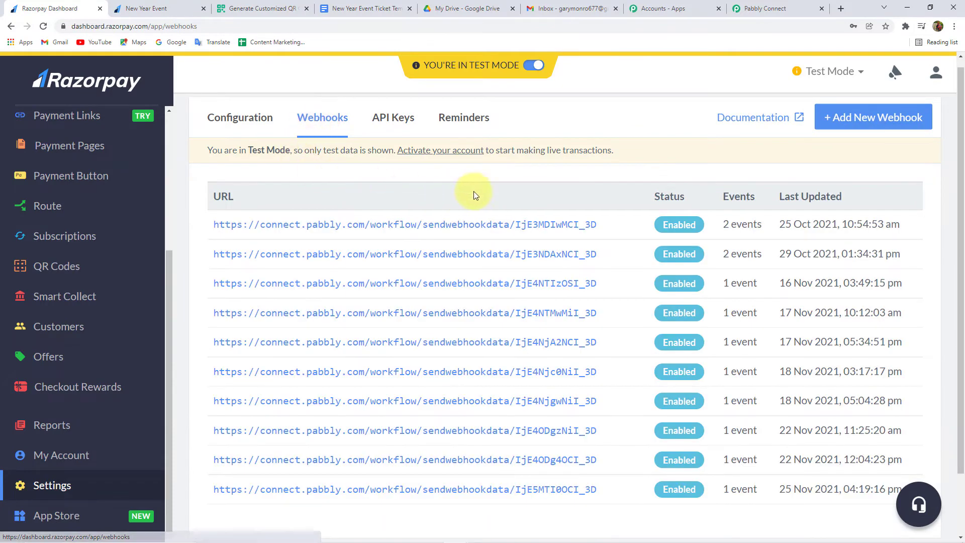
pyautogui.click(865, 121)
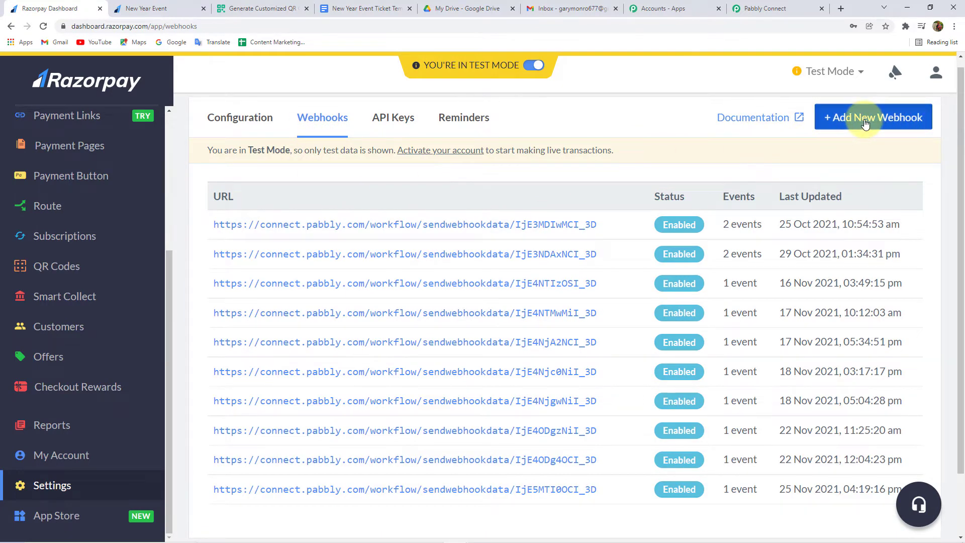
# Step: Paste the Pabbly Connect webhook URL into the new Razorpay webhook's URL field
pyautogui.click(777, 9)
pyautogui.click(790, 202)
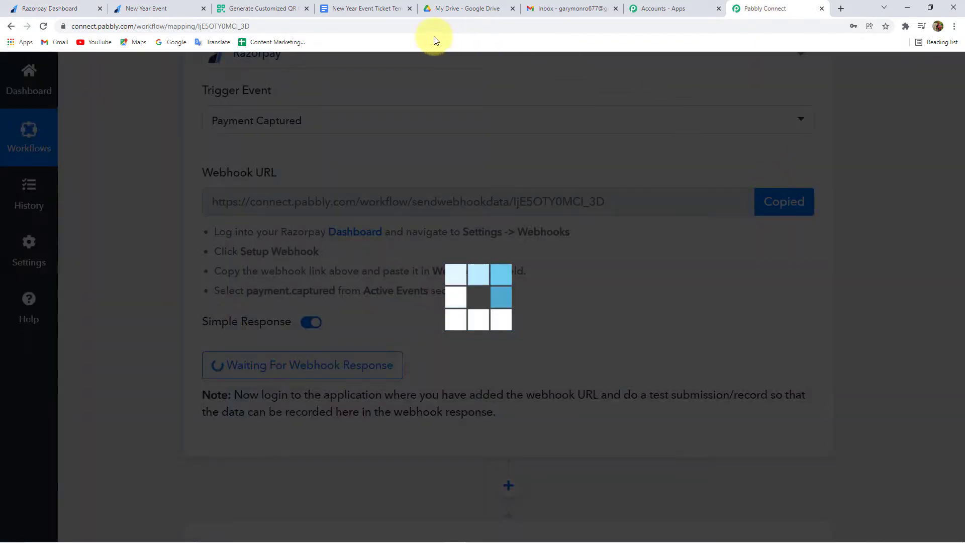
pyautogui.click(71, 9)
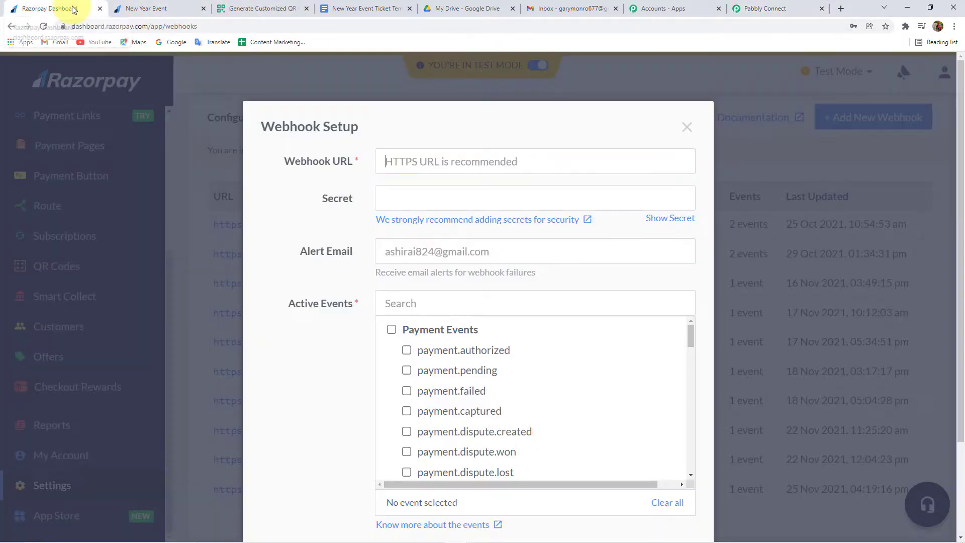
pyautogui.click(412, 165)
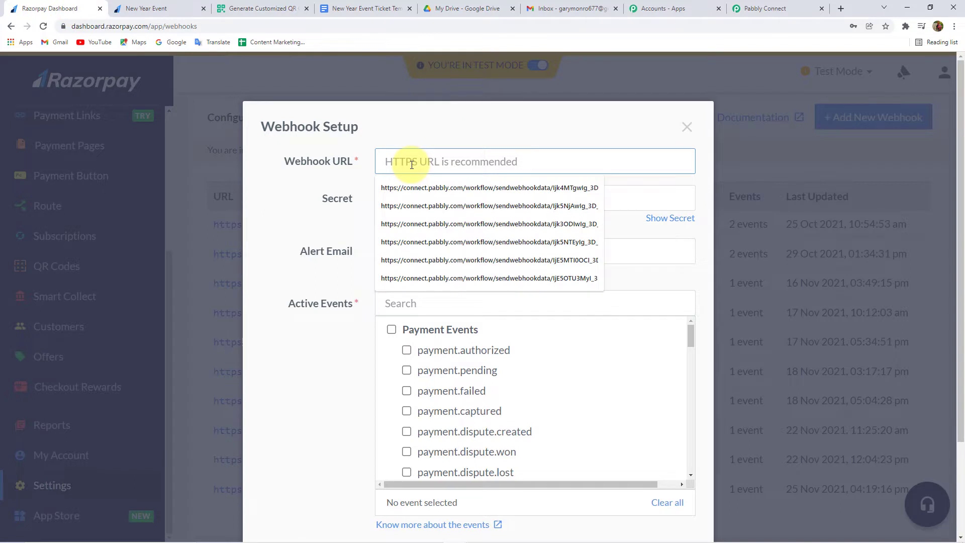
pyautogui.hotkey('ctrl', 'v')
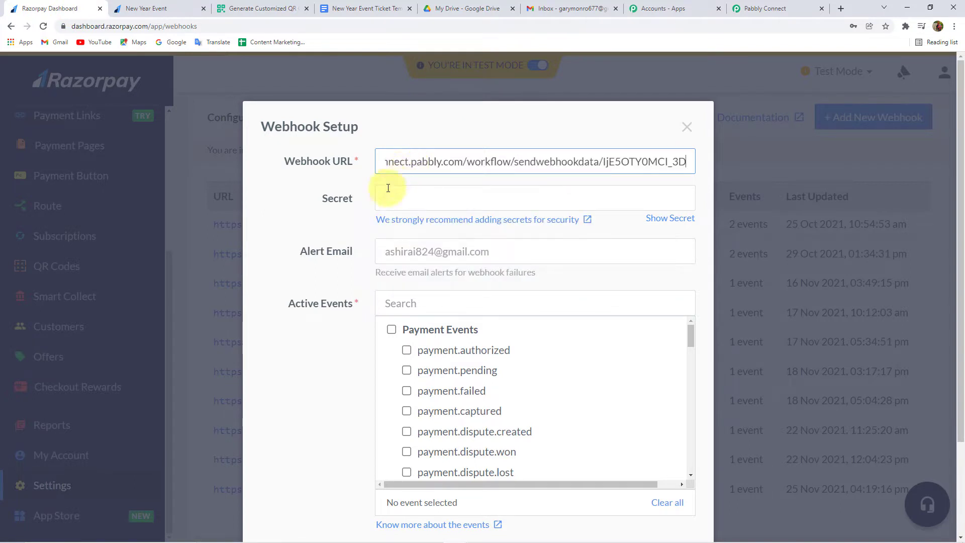
# Step: Subscribe the webhook to payment.captured, create it, and go back to Pabbly Connect
pyautogui.scroll(-2, 327, 247)
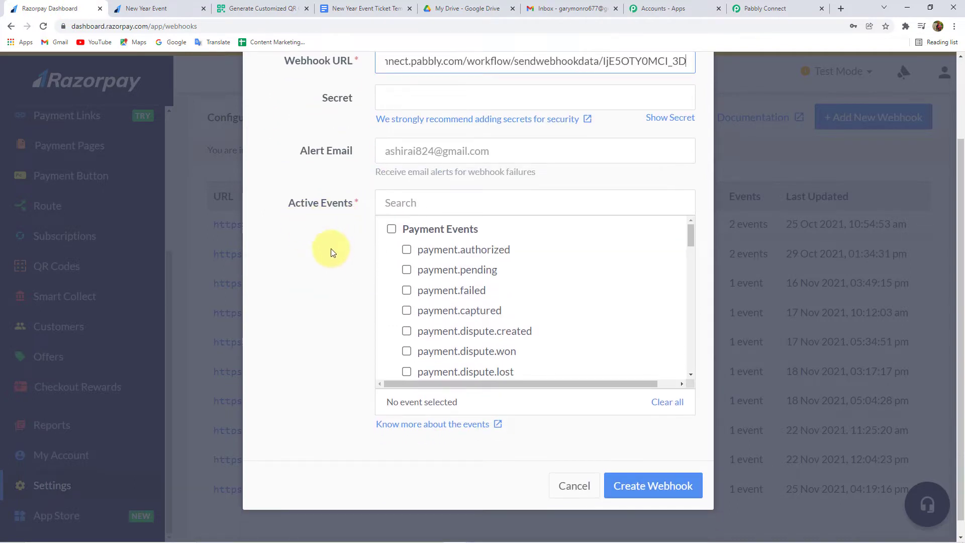
pyautogui.click(406, 311)
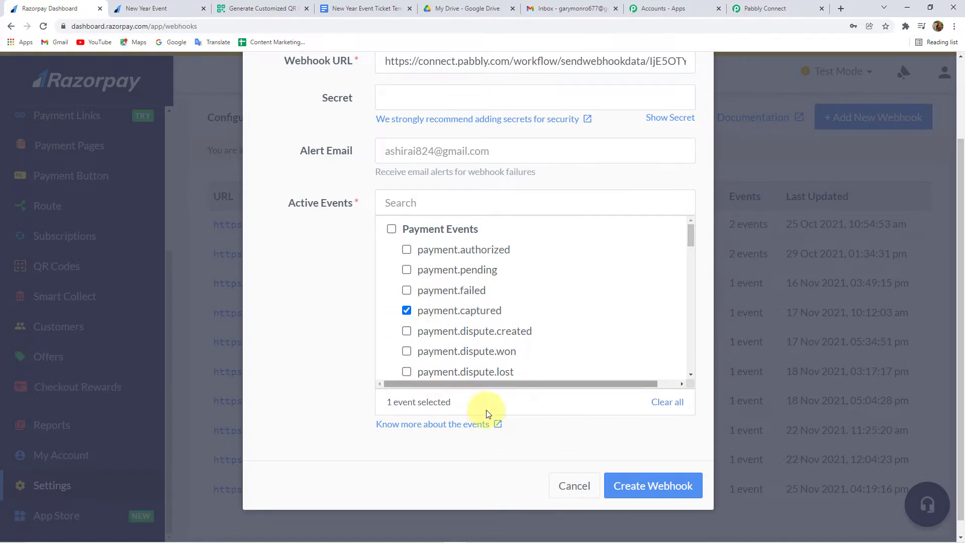
pyautogui.click(651, 487)
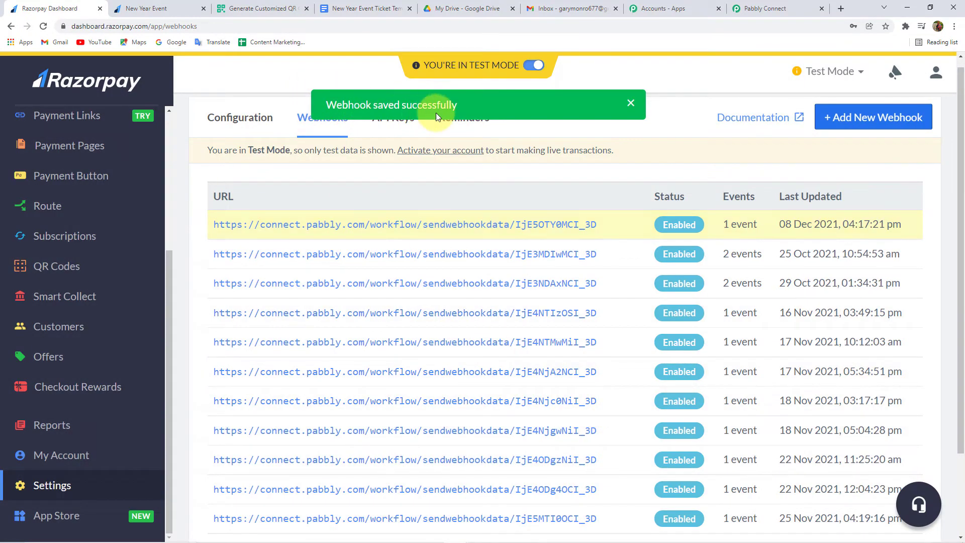
pyautogui.click(764, 9)
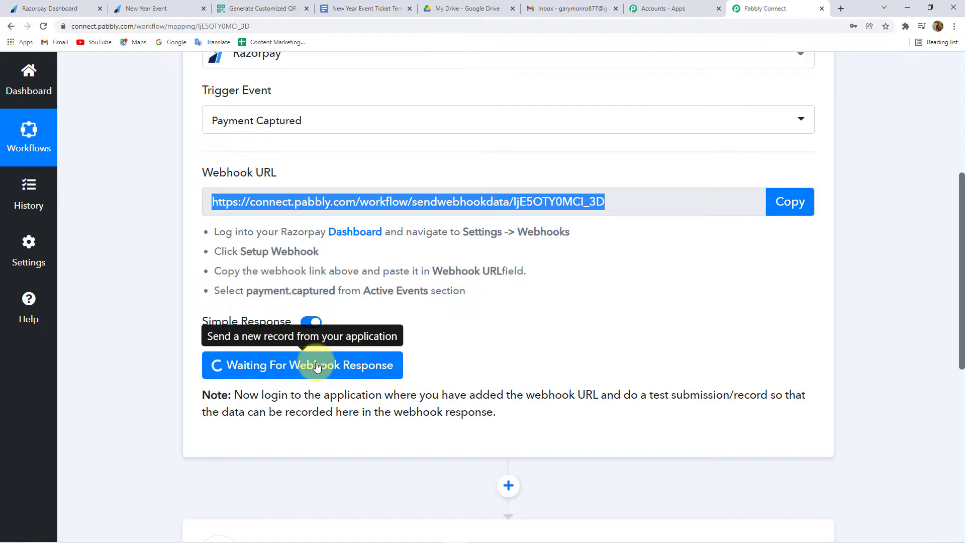
# Step: Switch to the New Year Event payment page tab
pyautogui.click(156, 10)
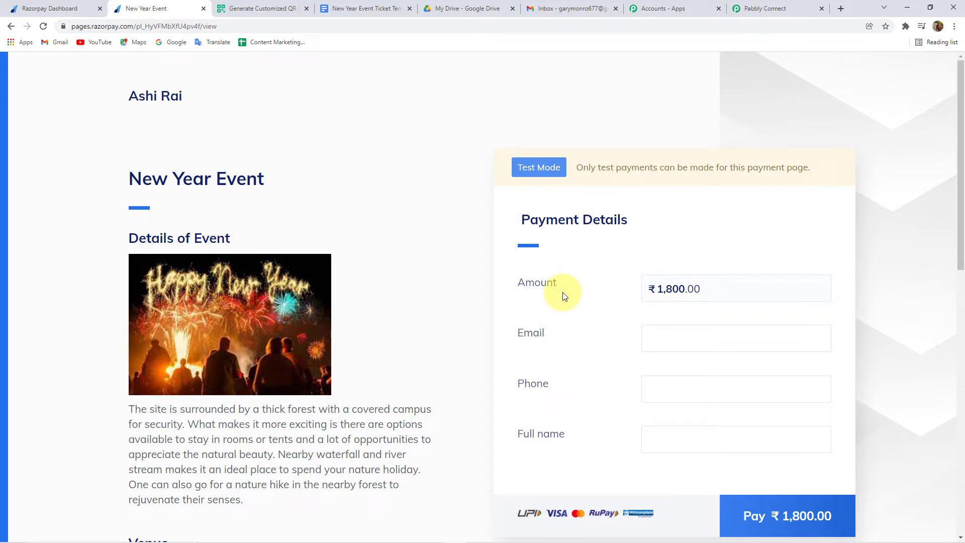
pyautogui.click(787, 6)
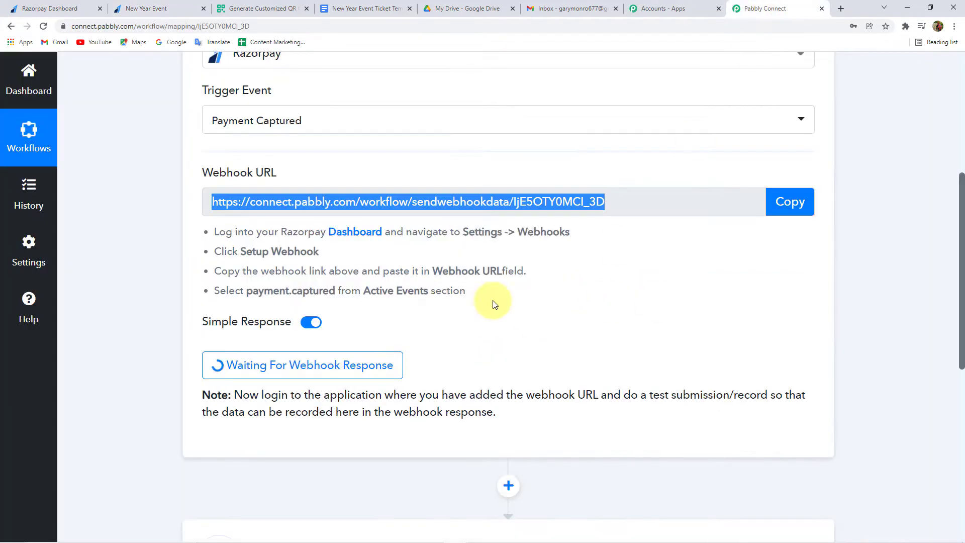
pyautogui.click(169, 5)
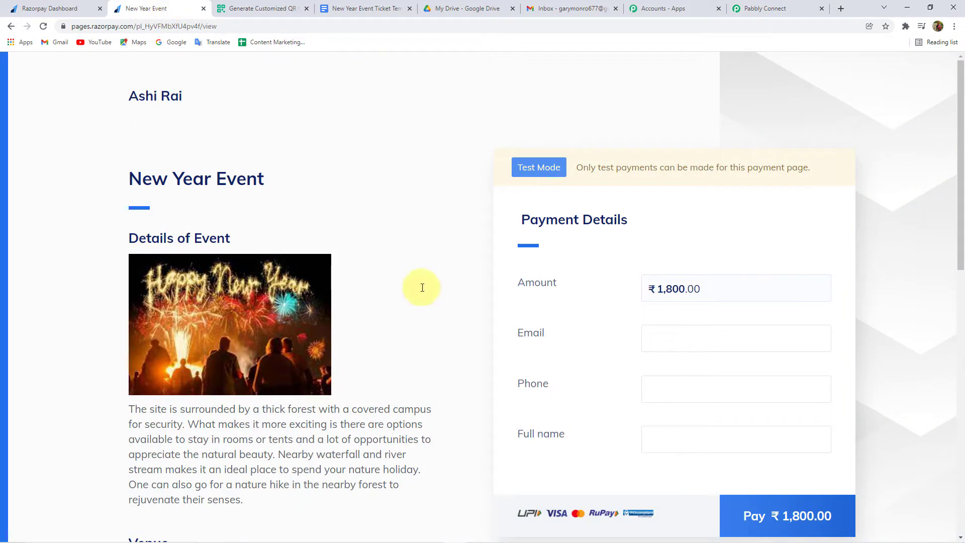
pyautogui.scroll(-1, 437, 246)
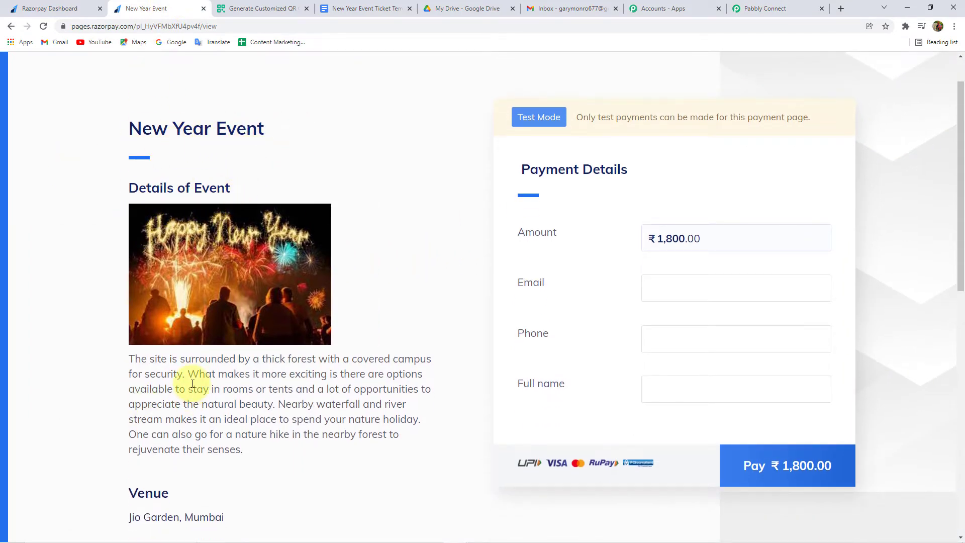
pyautogui.scroll(-1, 155, 384)
pyautogui.scroll(-3, 136, 372)
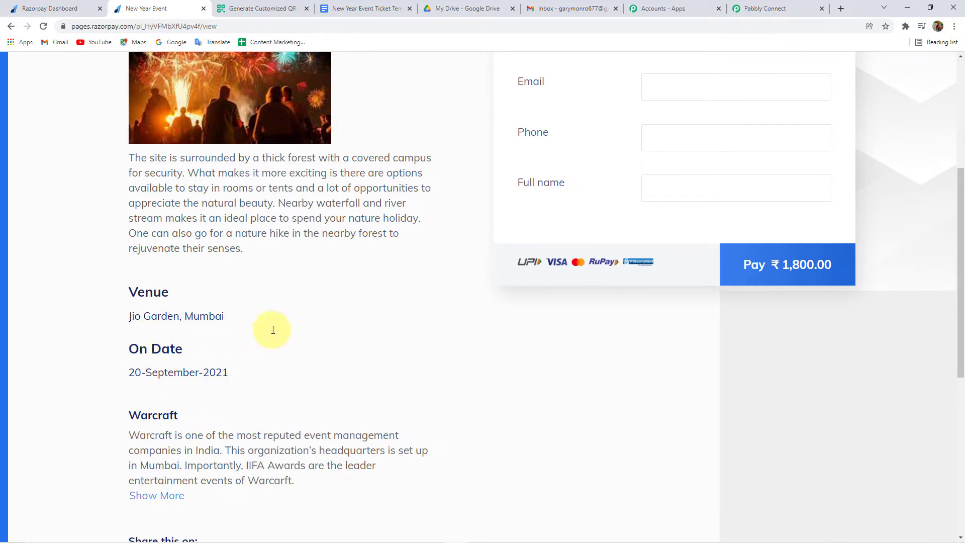
pyautogui.scroll(1, 272, 328)
pyautogui.scroll(-1, 271, 328)
pyautogui.scroll(5, 420, 223)
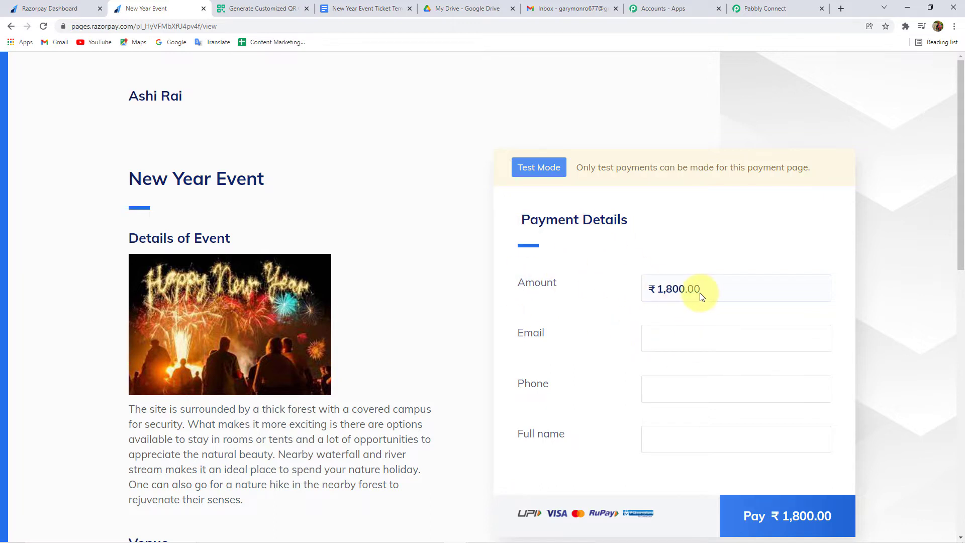
# Step: Fill the buyer's email, phone and full name from a saved autofill entry, checking the Gmail account
pyautogui.click(676, 339)
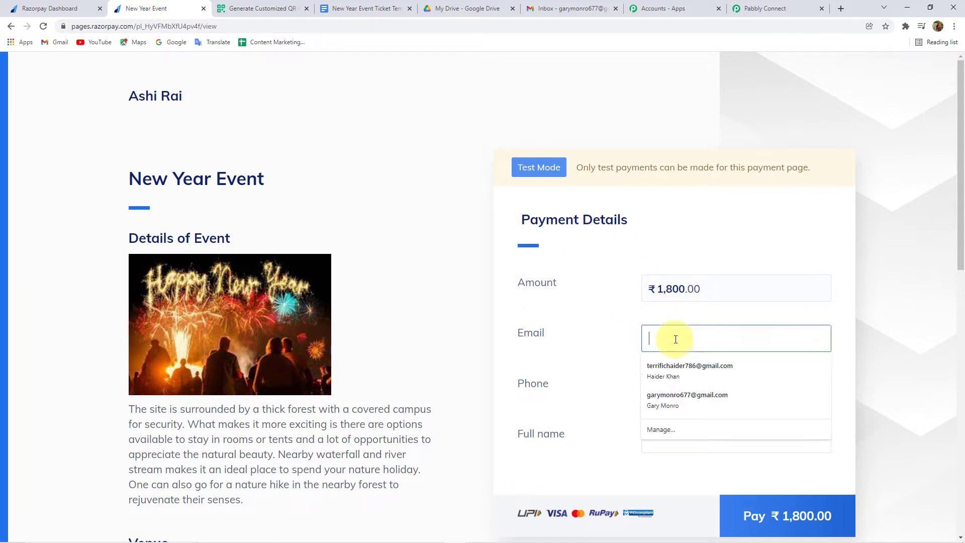
pyautogui.click(690, 395)
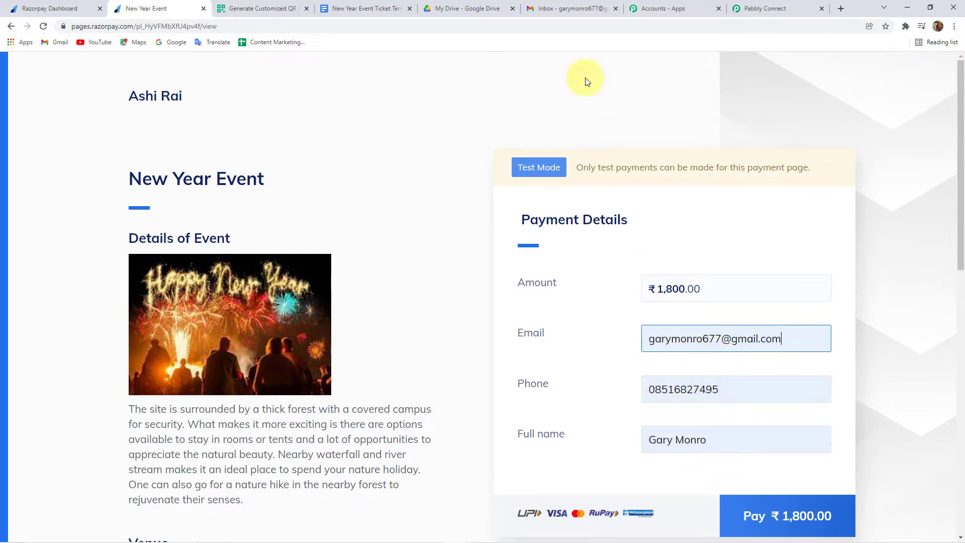
pyautogui.click(567, 9)
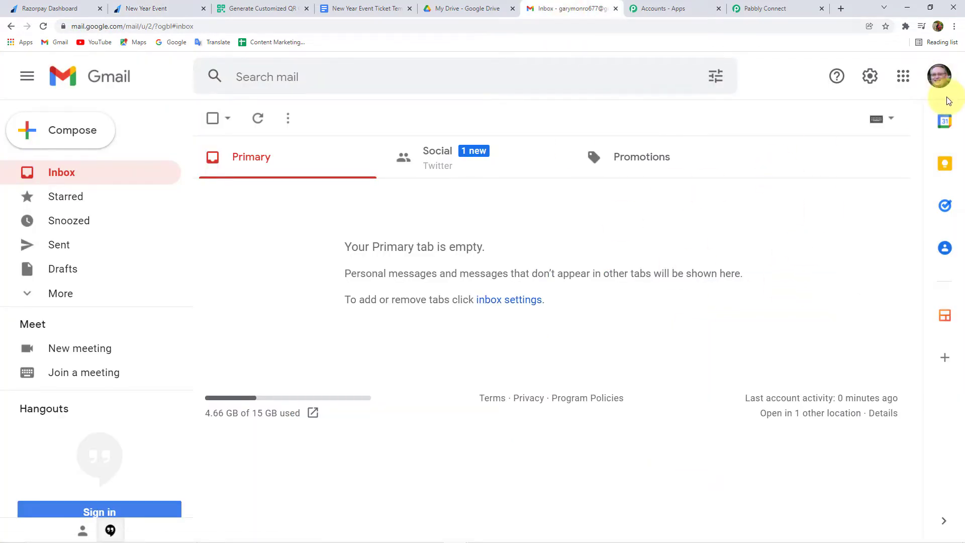
pyautogui.click(941, 80)
pyautogui.click(647, 214)
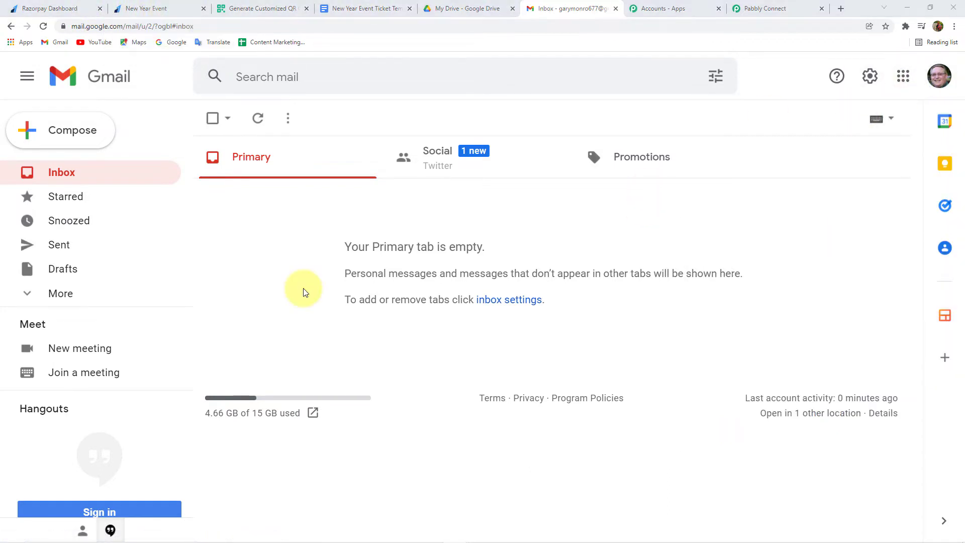
pyautogui.click(161, 10)
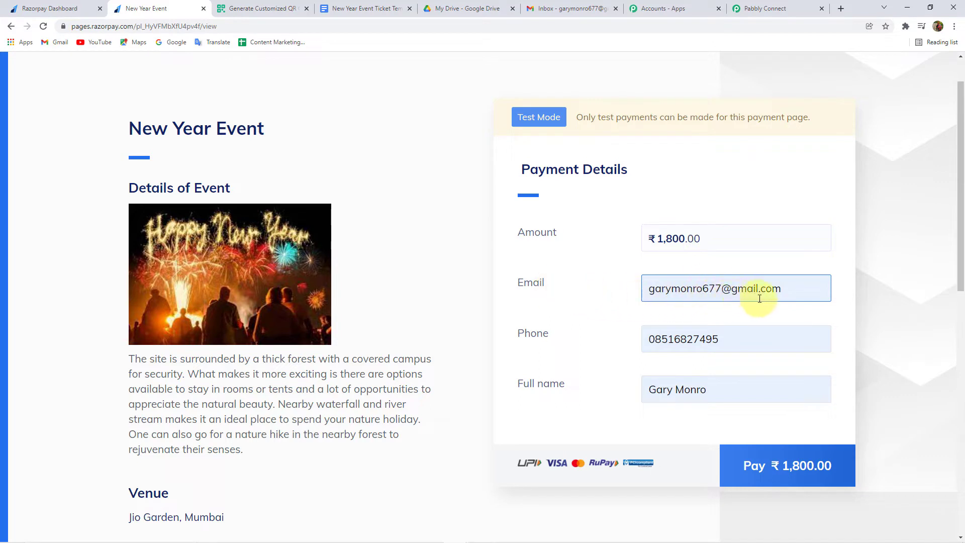
# Step: Replace the buyer's phone number with a new one and proceed to pay ₹1,800.00
pyautogui.doubleClick(713, 340)
pyautogui.press('BackSpace')
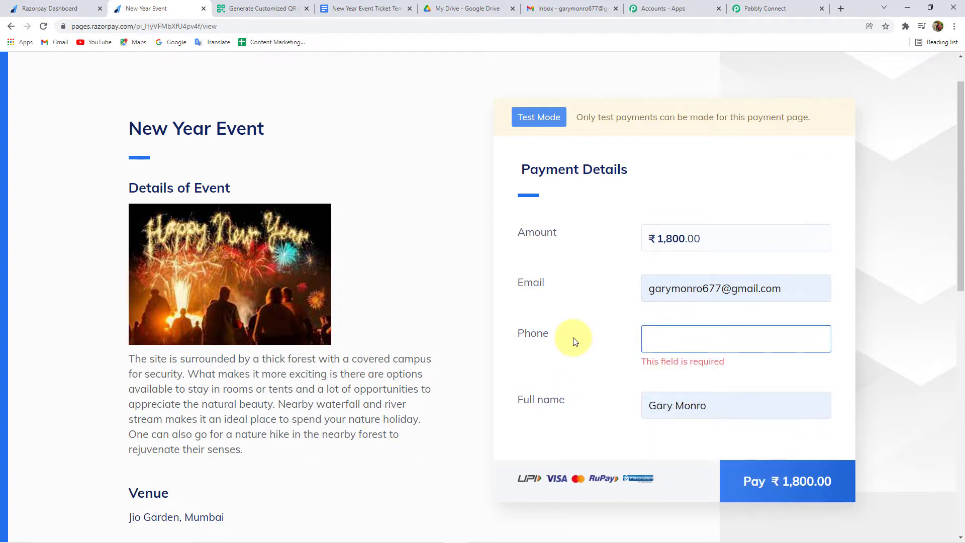
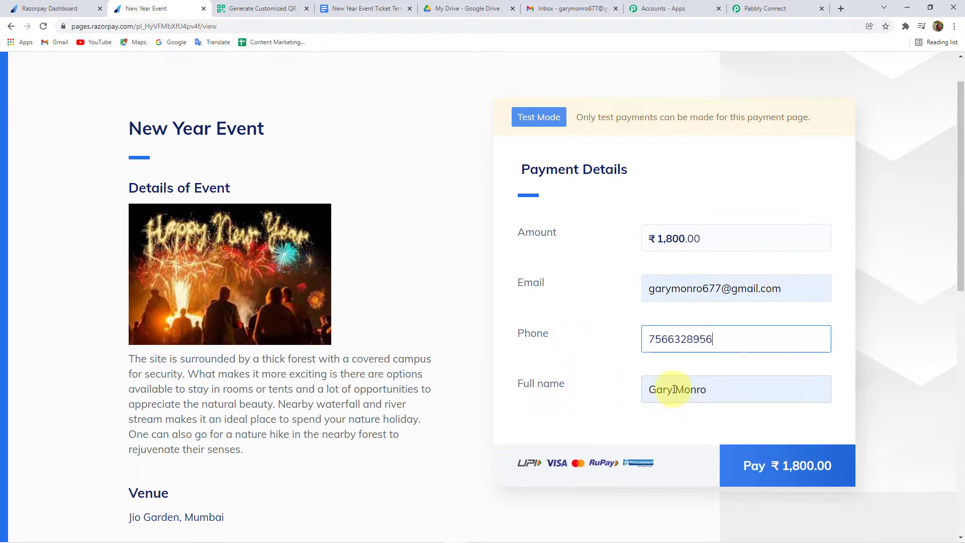
pyautogui.scroll(-1, 624, 385)
pyautogui.click(762, 403)
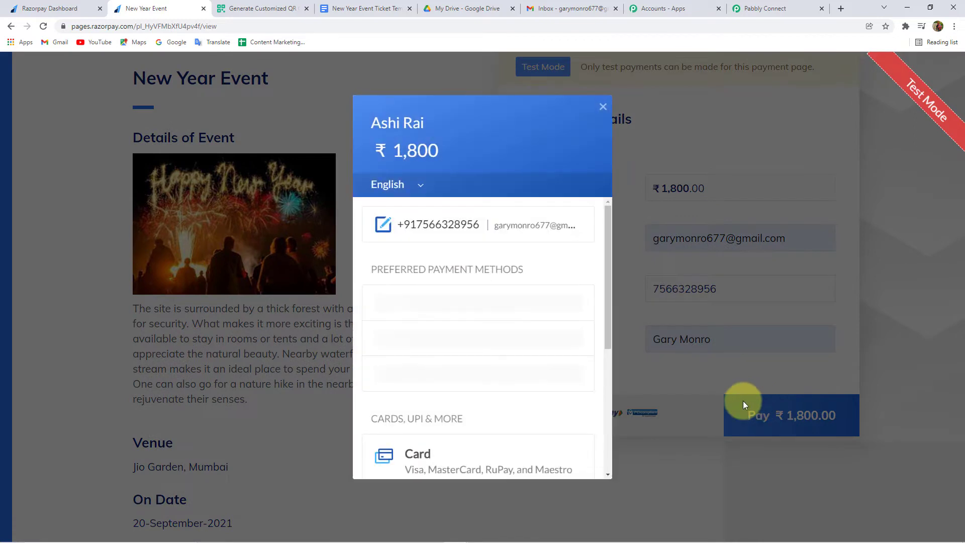
# Step: Pay the ₹1,800 by test card, entering expiry date, card holder name and CVV
pyautogui.click(432, 313)
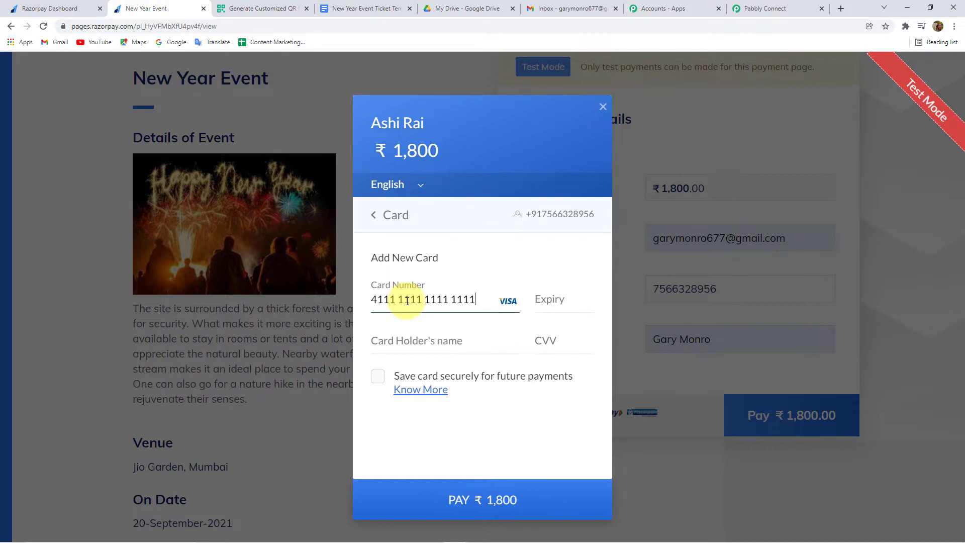
pyautogui.click(573, 302)
pyautogui.write('0455')
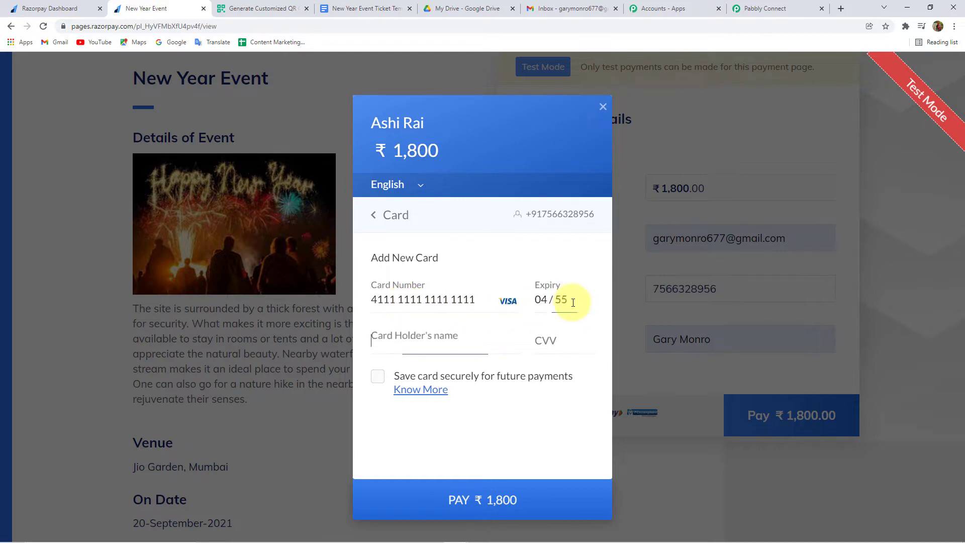
pyautogui.write('H')
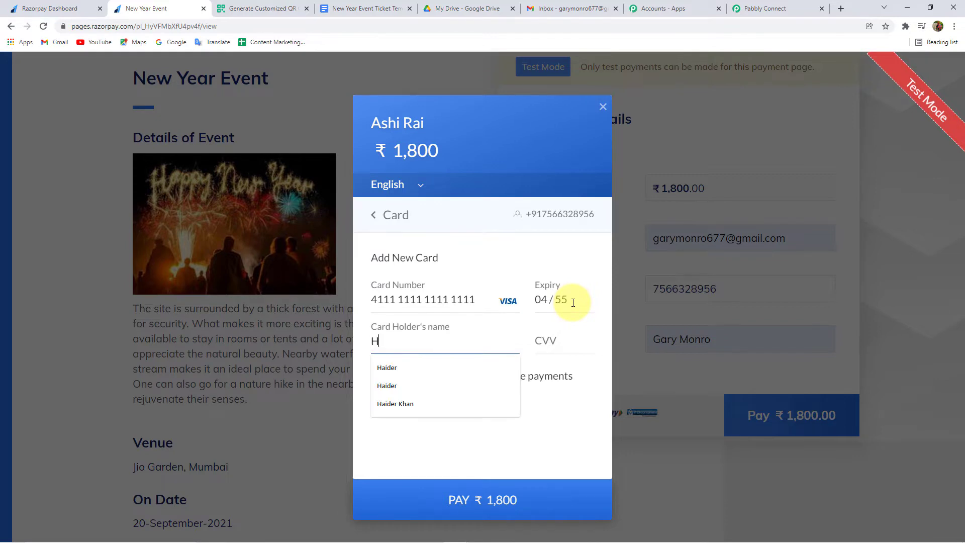
pyautogui.press('BackSpace')
pyautogui.press('BackSpace')
pyautogui.press('BackSpace')
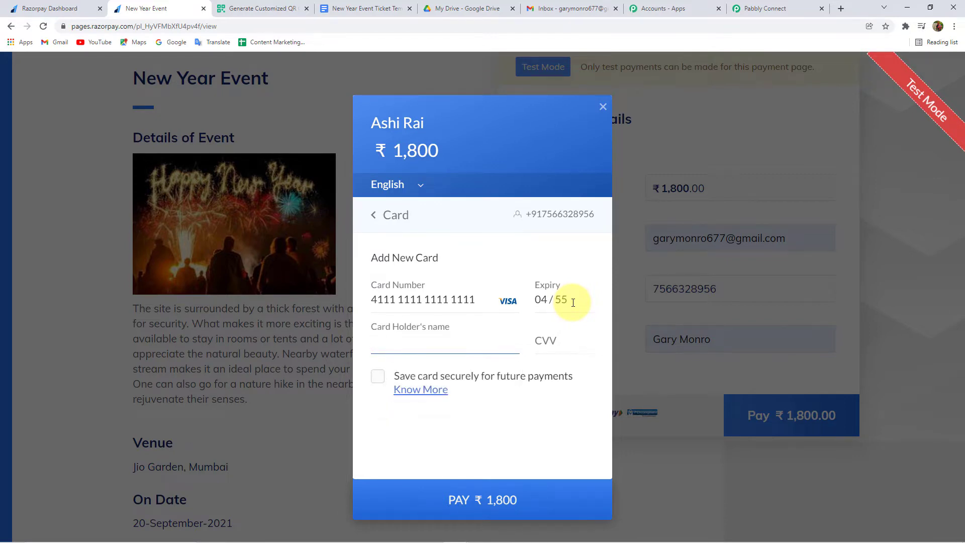
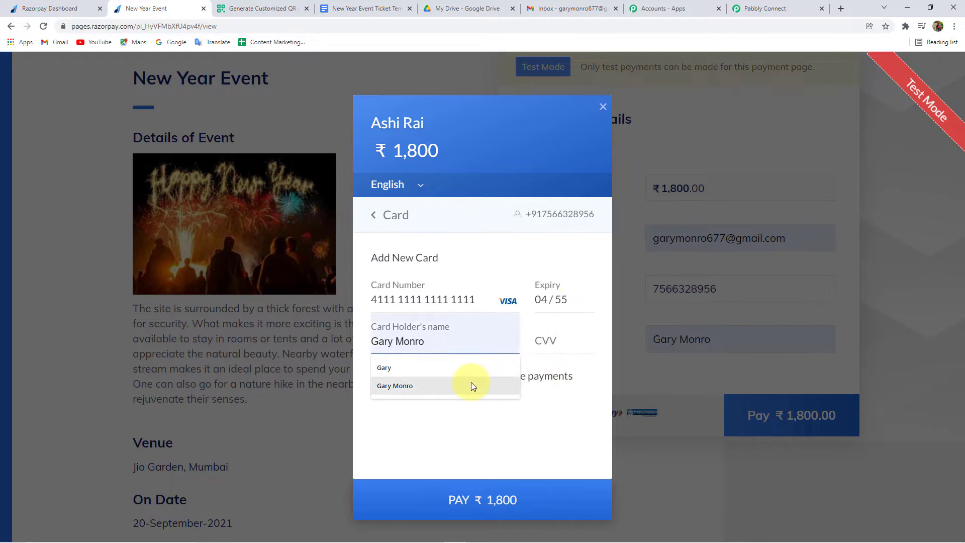
pyautogui.click(471, 384)
pyautogui.click(538, 342)
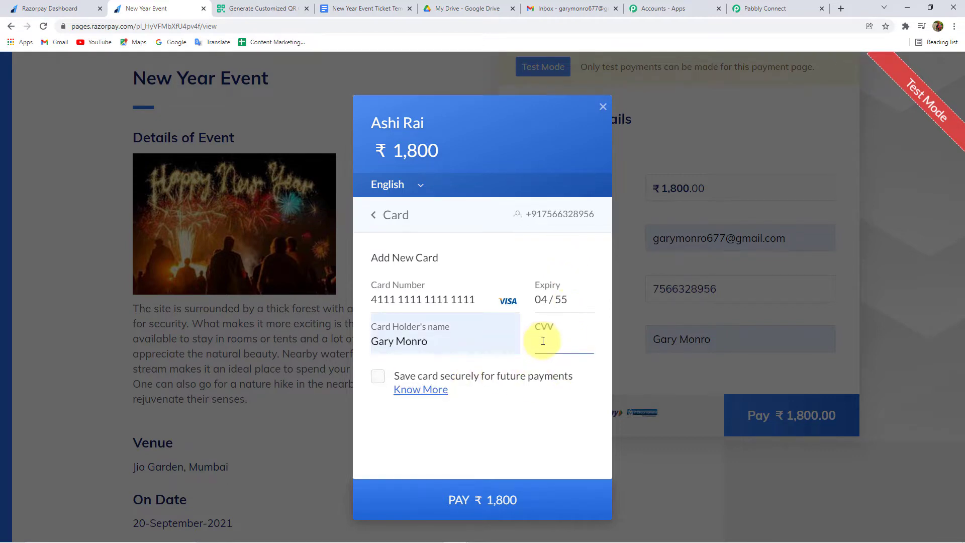
pyautogui.click(509, 499)
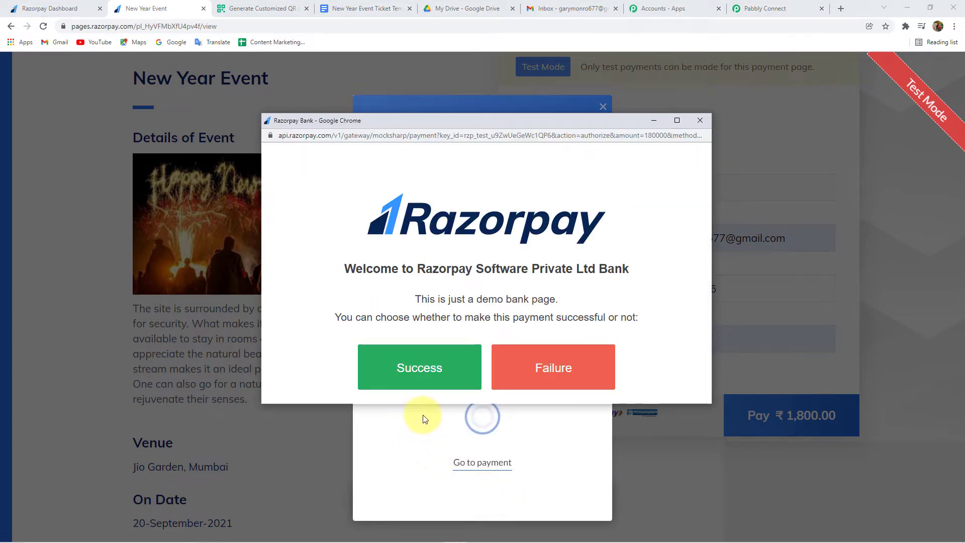
# Step: Choose Success on the demo bank page and view the Payment Successful confirmation with its payment ID
pyautogui.click(439, 373)
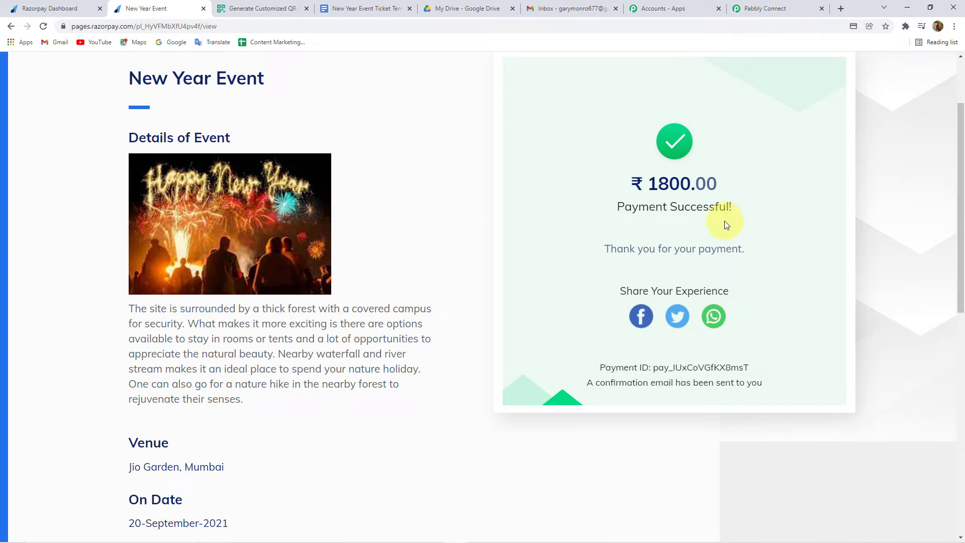
pyautogui.scroll(2, 695, 259)
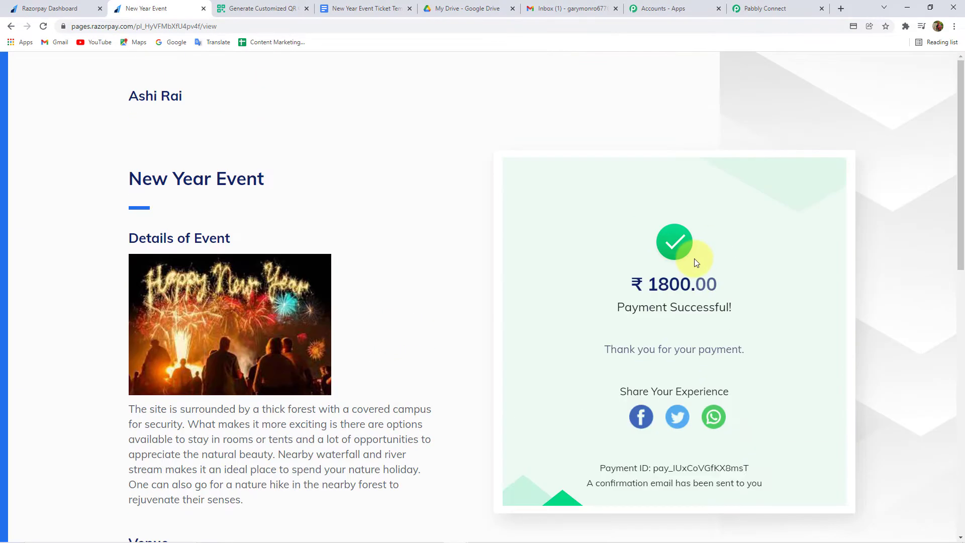
# Step: Review the Razorpay response: amount 180000 in paise, INR, captured, paid by card
pyautogui.click(773, 8)
pyautogui.scroll(-3, 517, 301)
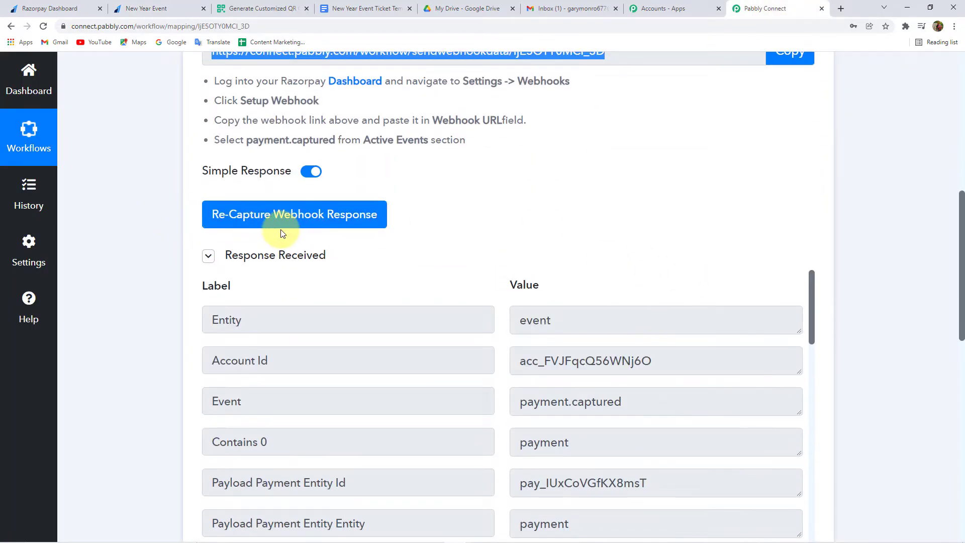
pyautogui.scroll(-2, 649, 327)
pyautogui.scroll(-1, 662, 348)
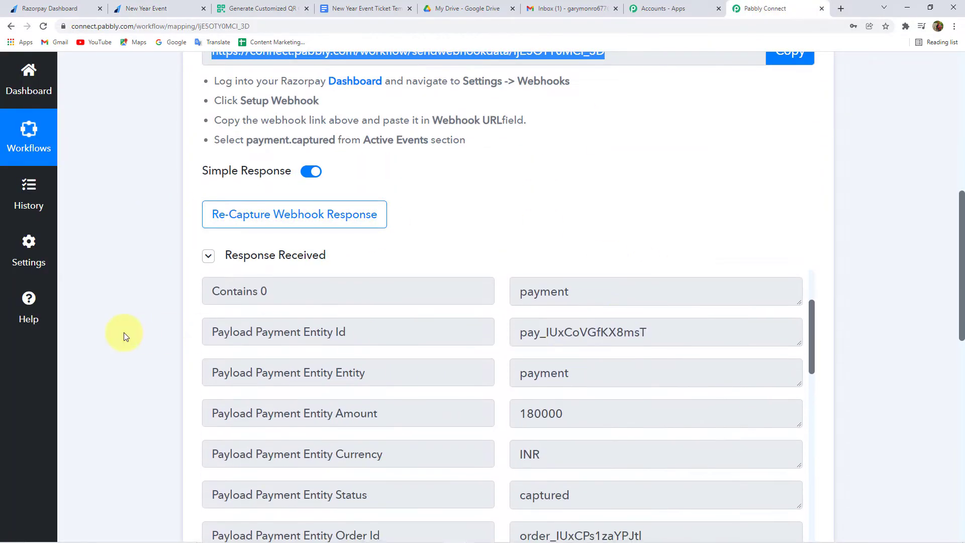
pyautogui.scroll(-2, 126, 334)
pyautogui.scroll(-1, 528, 324)
pyautogui.scroll(-2, 363, 257)
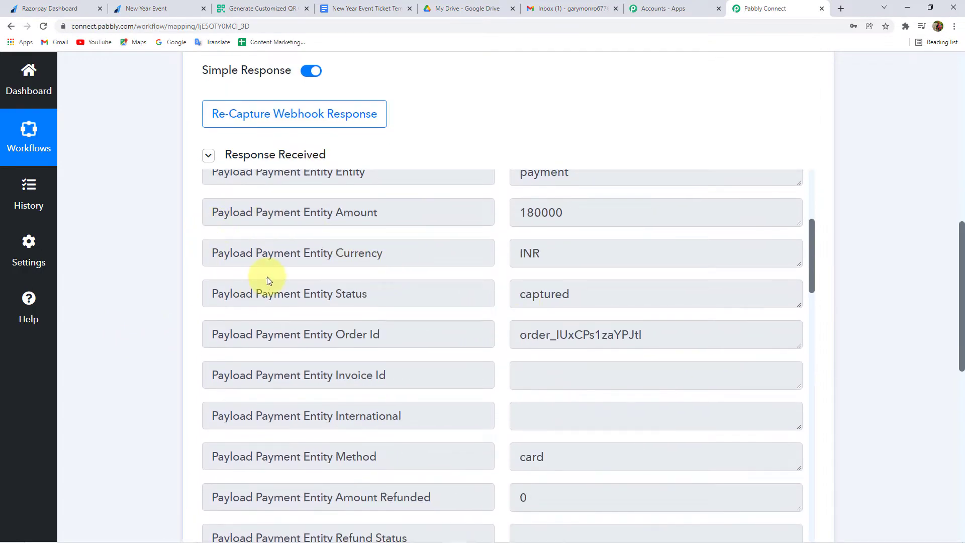
pyautogui.scroll(-2, 384, 263)
pyautogui.scroll(3, 610, 254)
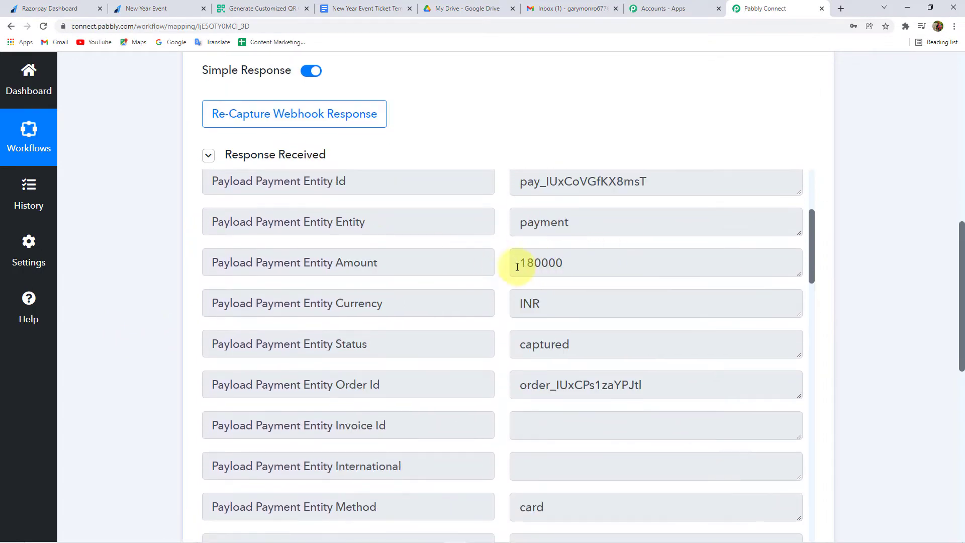
pyautogui.moveTo(548, 263); pyautogui.dragTo(572, 264)
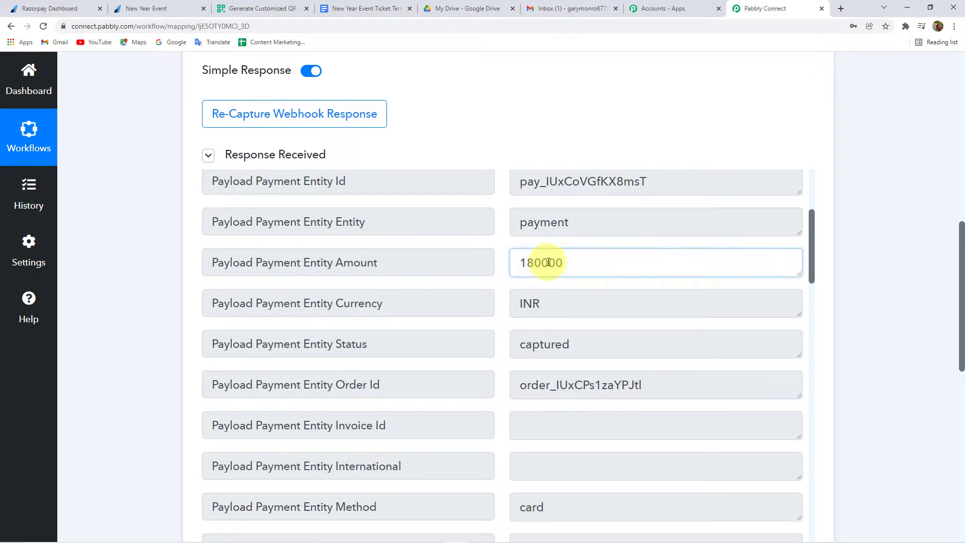
pyautogui.click(572, 264)
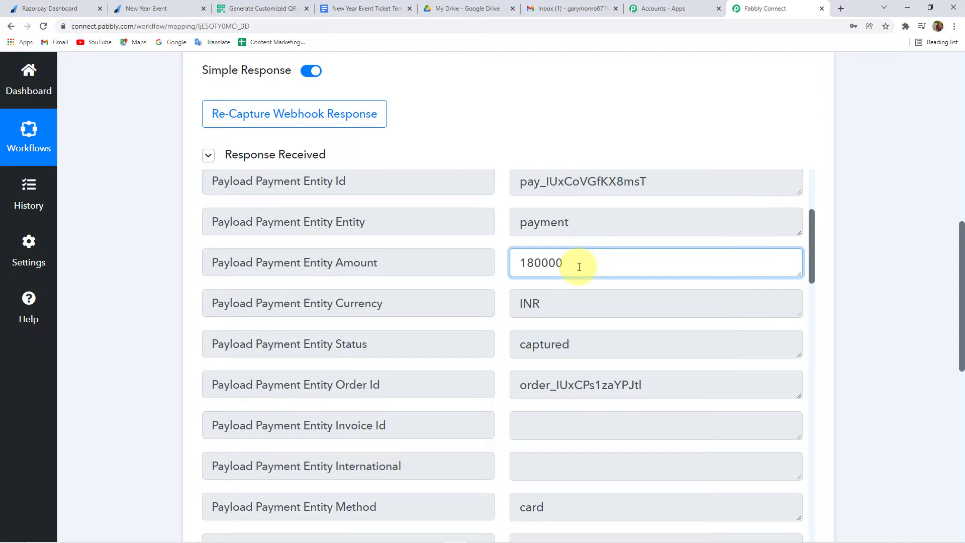
# Step: Scroll through the remaining response fields, such as fee 3600 and tax 0
pyautogui.scroll(-3, 536, 351)
pyautogui.scroll(-2, 538, 350)
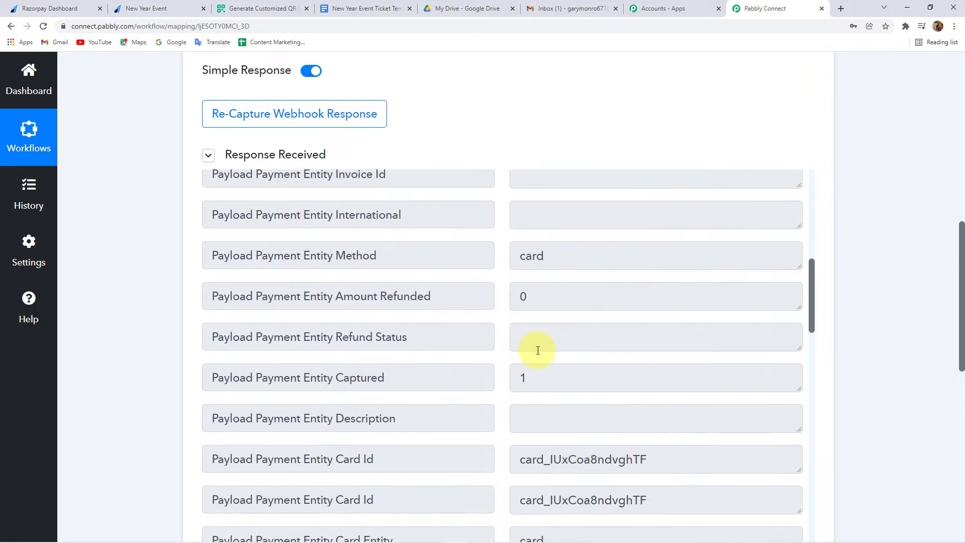
pyautogui.scroll(-3, 538, 351)
pyautogui.scroll(-2, 537, 347)
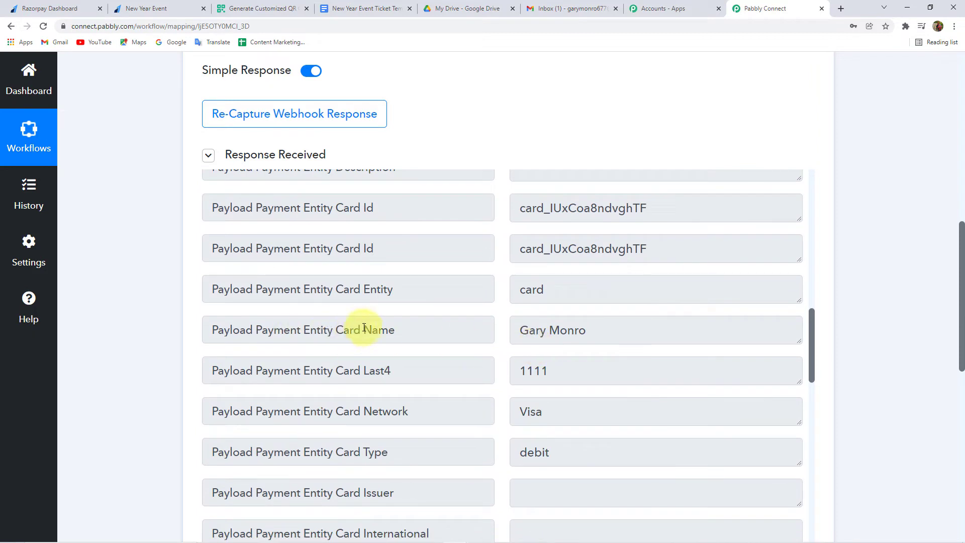
pyautogui.scroll(-5, 572, 340)
pyautogui.scroll(-3, 572, 345)
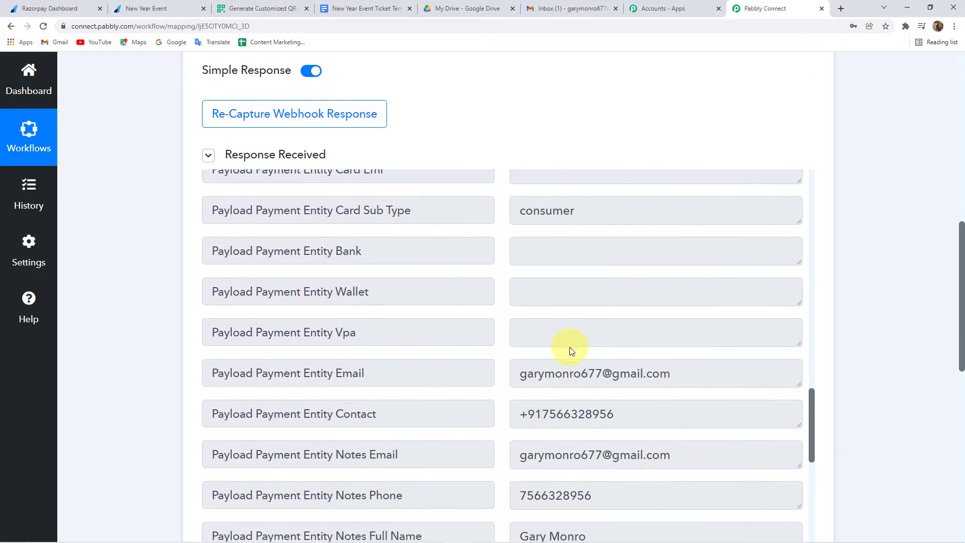
pyautogui.scroll(-3, 572, 351)
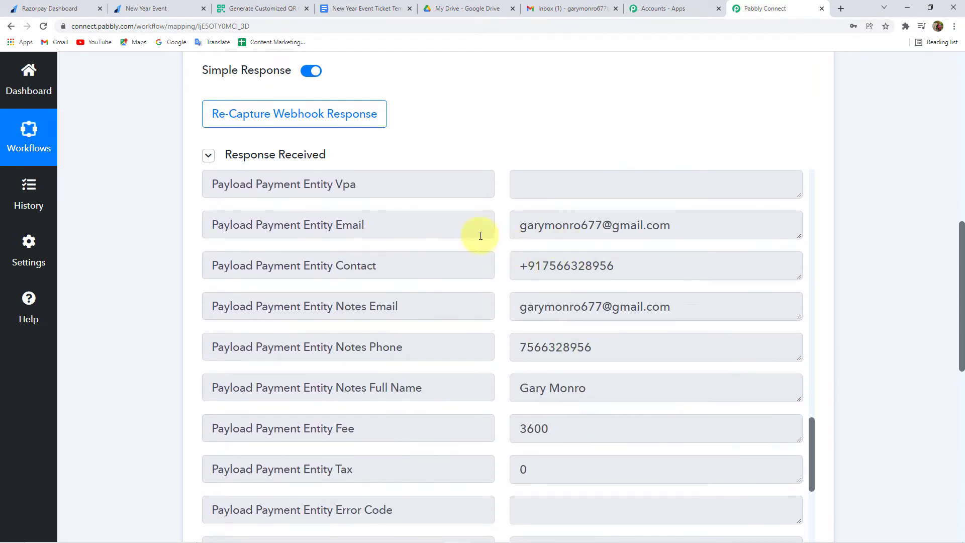
pyautogui.scroll(-5, 868, 354)
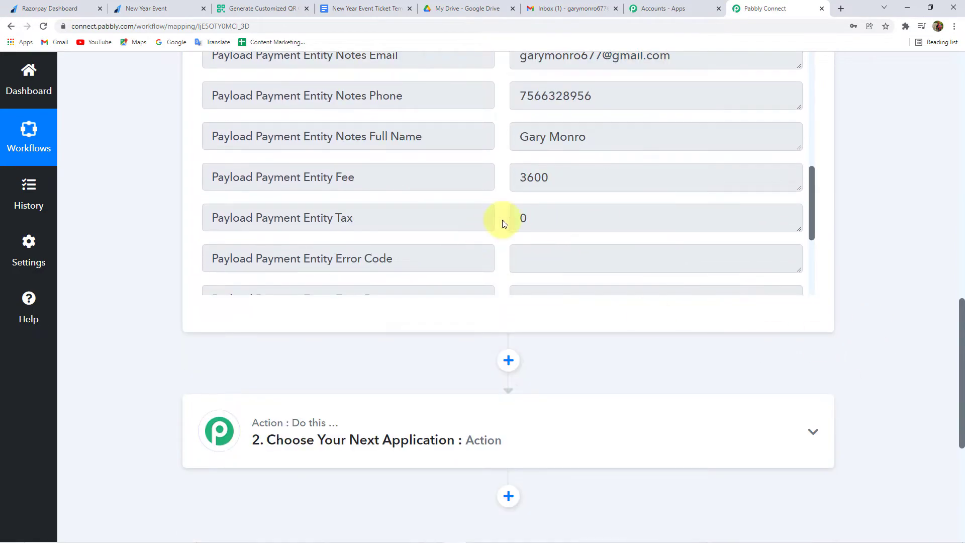
pyautogui.scroll(8, 201, 317)
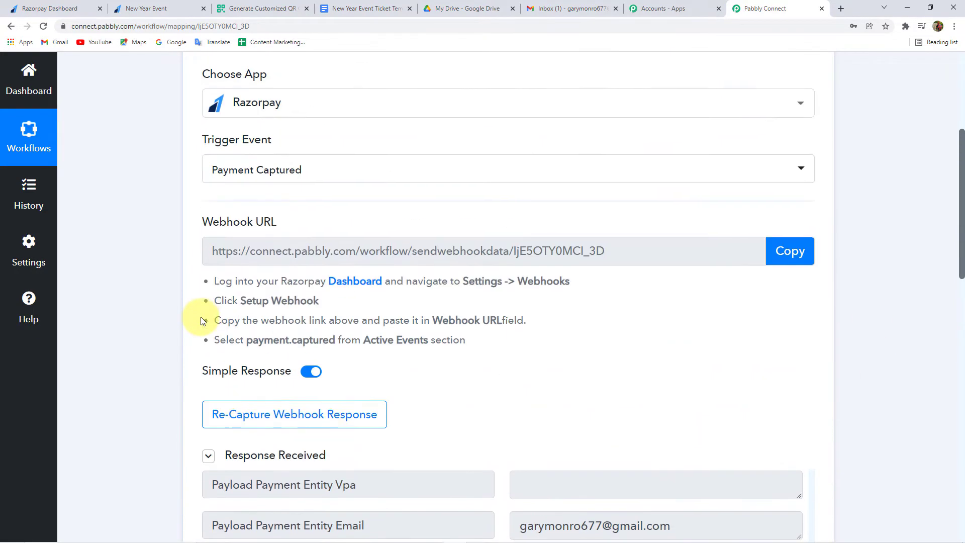
pyautogui.scroll(2, 200, 317)
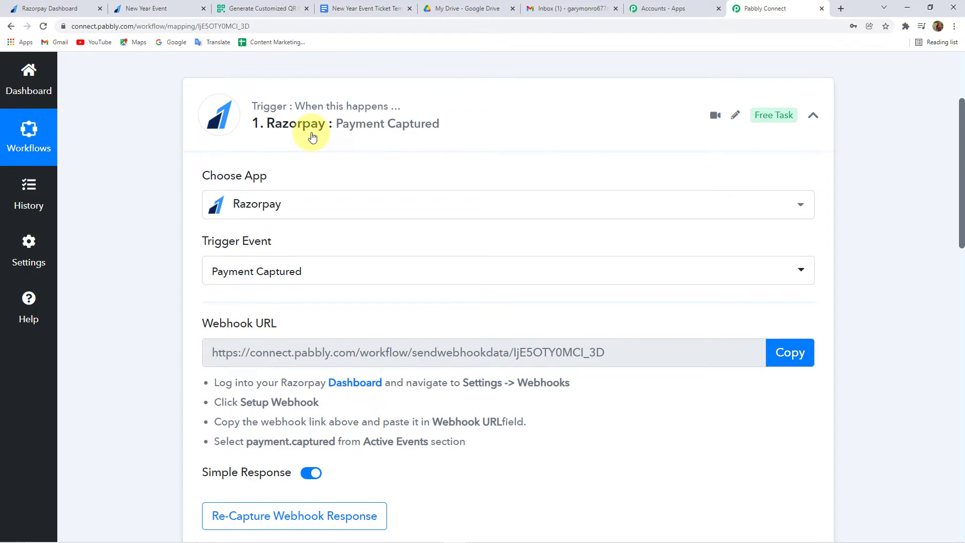
pyautogui.scroll(-1, 145, 193)
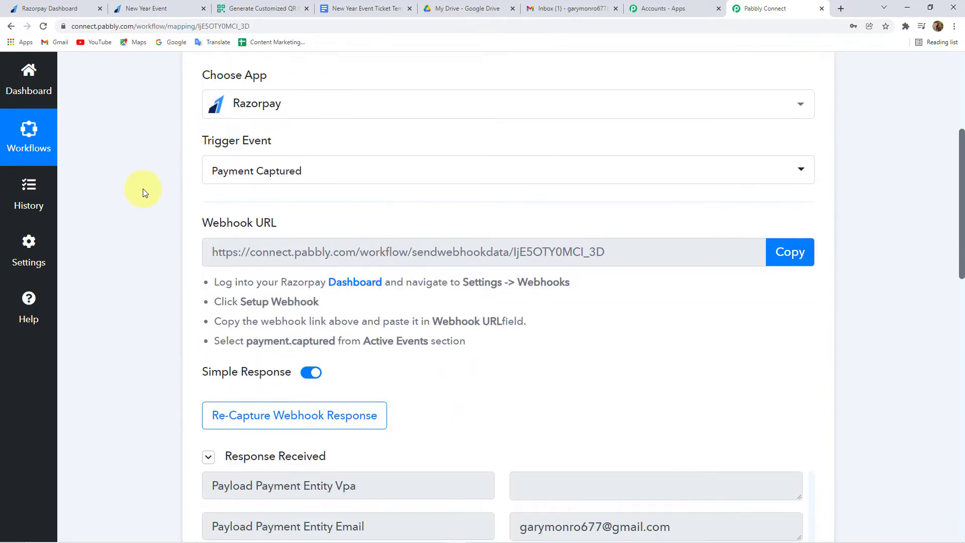
pyautogui.scroll(-4, 144, 193)
pyautogui.scroll(-3, 144, 192)
pyautogui.scroll(-5, 143, 188)
pyautogui.scroll(-2, 143, 189)
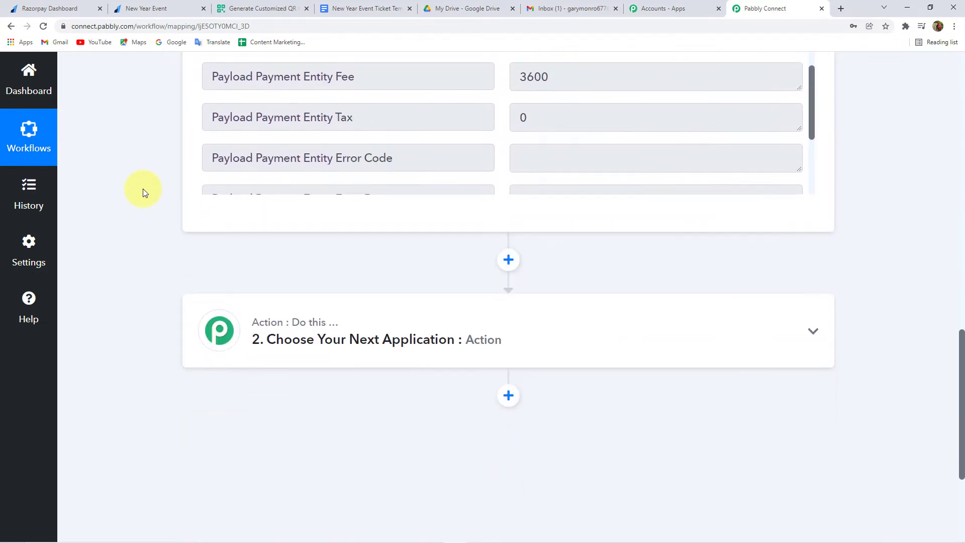
# Step: Search 'Qr' in Choose App and pick QR.io for the second step
pyautogui.scroll(-1, 143, 188)
pyautogui.click(285, 308)
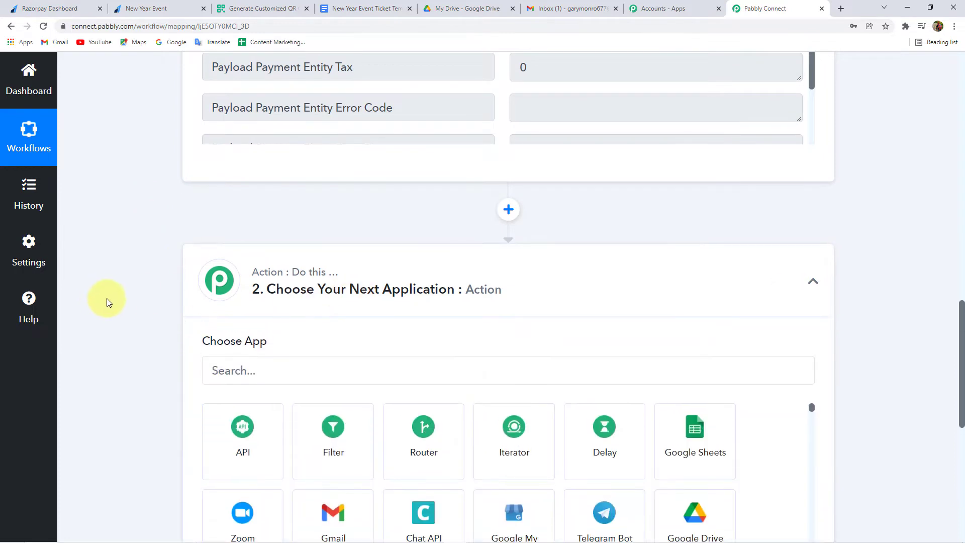
pyautogui.scroll(-2, 104, 297)
pyautogui.click(263, 261)
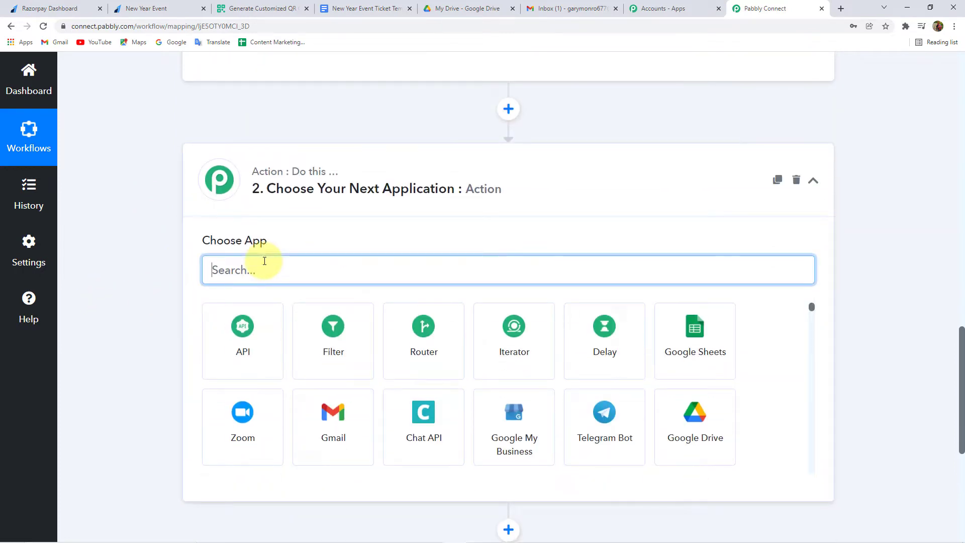
pyautogui.write('Qr')
pyautogui.click(252, 345)
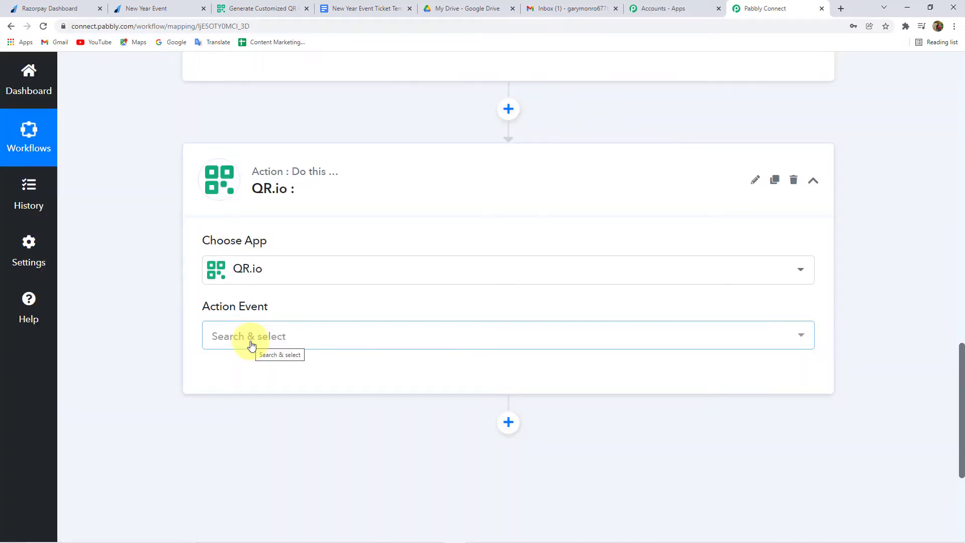
# Step: Choose Generate QR Code as the QR.io action event
pyautogui.click(252, 345)
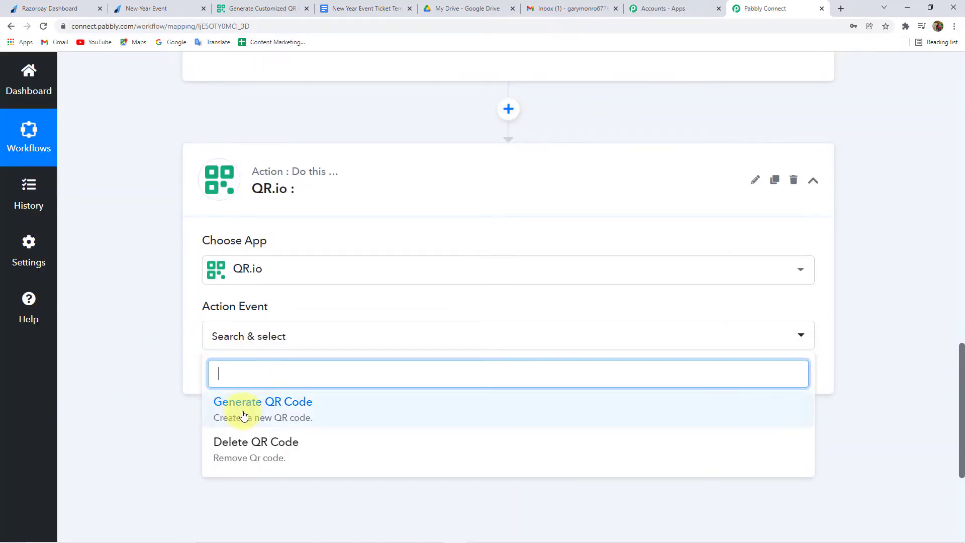
pyautogui.click(304, 415)
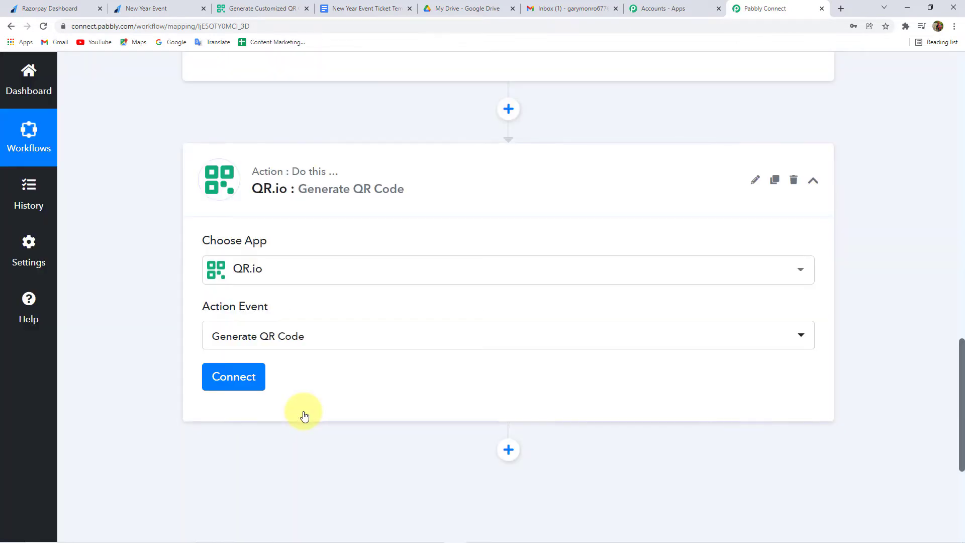
pyautogui.scroll(6, 367, 211)
pyautogui.scroll(-3, 406, 391)
pyautogui.scroll(-2, 240, 362)
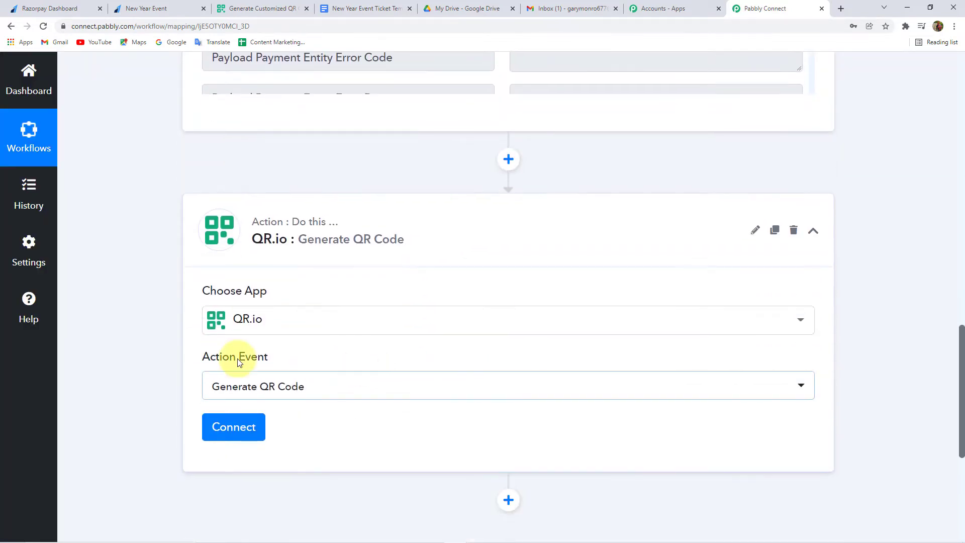
# Step: Add a new QR.io connection named QR.io #2 and read the API Key instructions
pyautogui.click(237, 427)
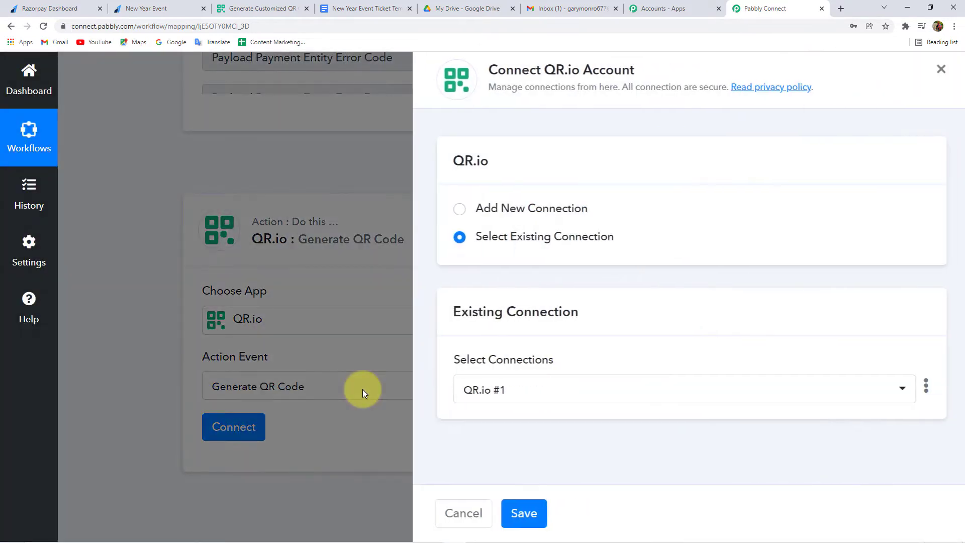
pyautogui.click(525, 208)
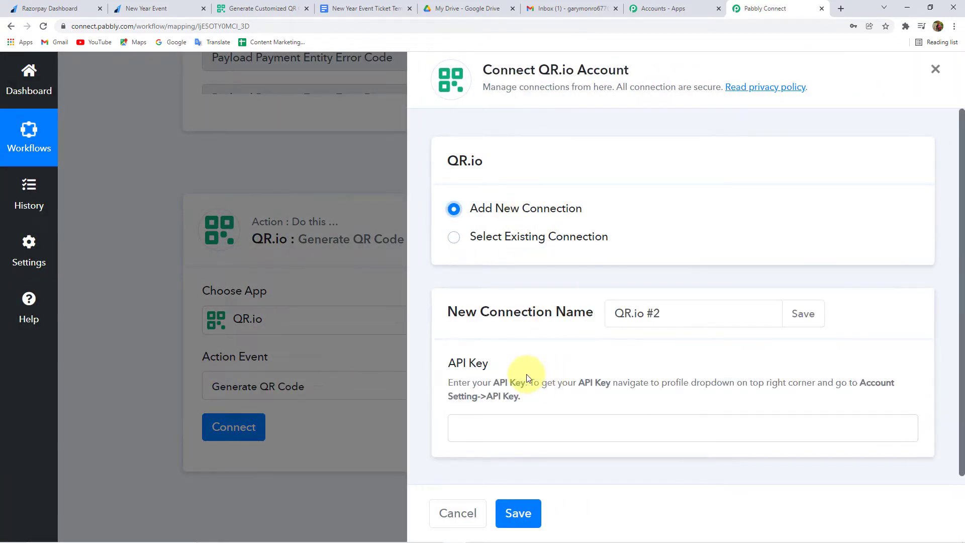
pyautogui.scroll(-1, 527, 379)
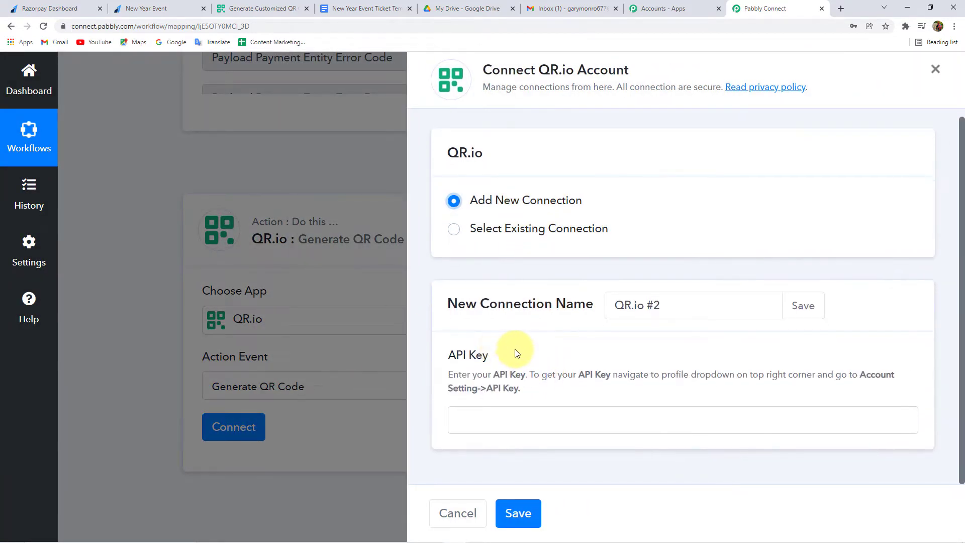
pyautogui.tripleClick(455, 374)
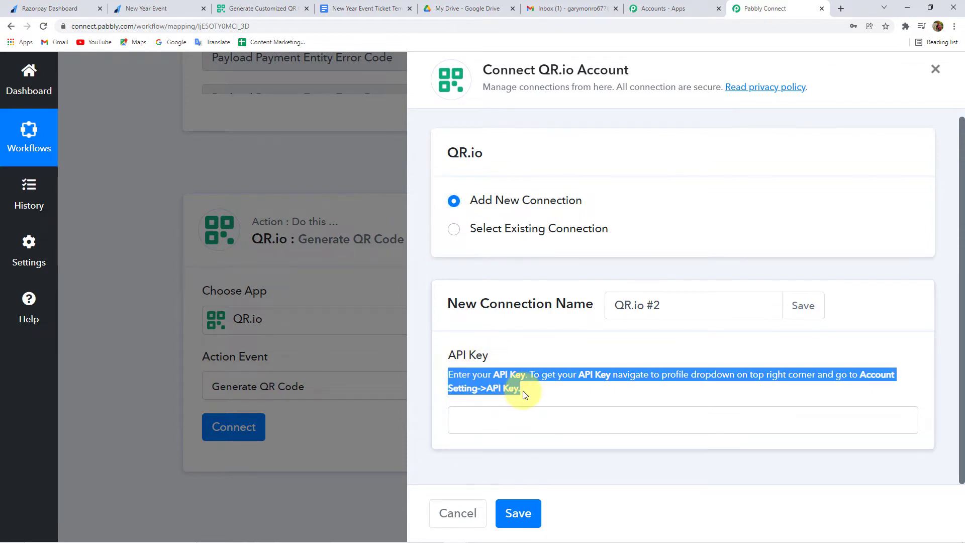
pyautogui.click(537, 375)
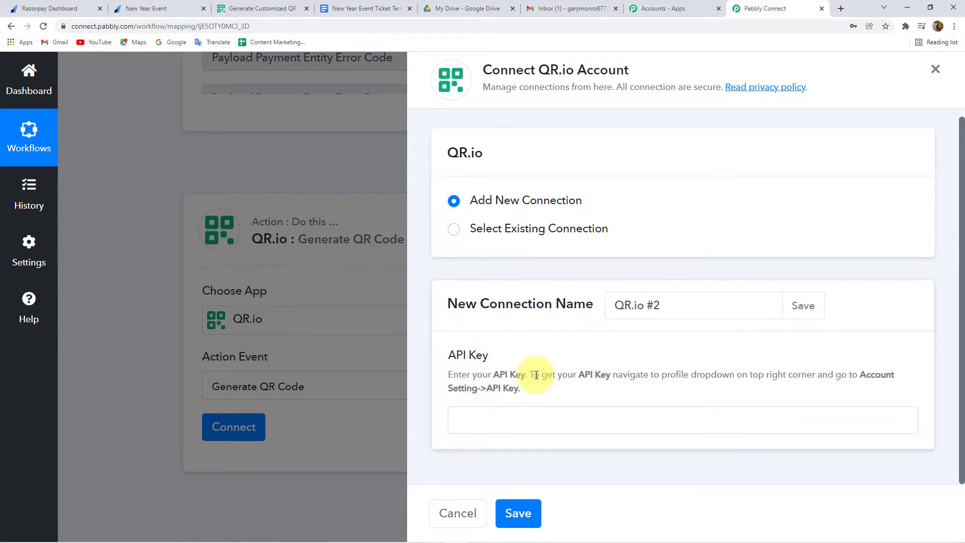
pyautogui.click(241, 11)
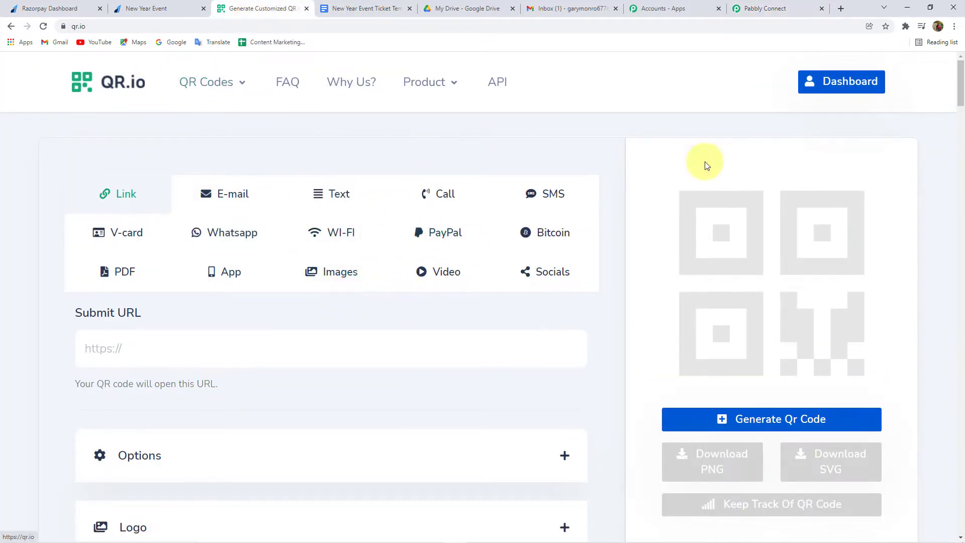
# Step: In QR.io, open Account Settings' API Key tab and copy the account's API key
pyautogui.scroll(-1, 705, 260)
pyautogui.scroll(1, 704, 260)
pyautogui.click(830, 80)
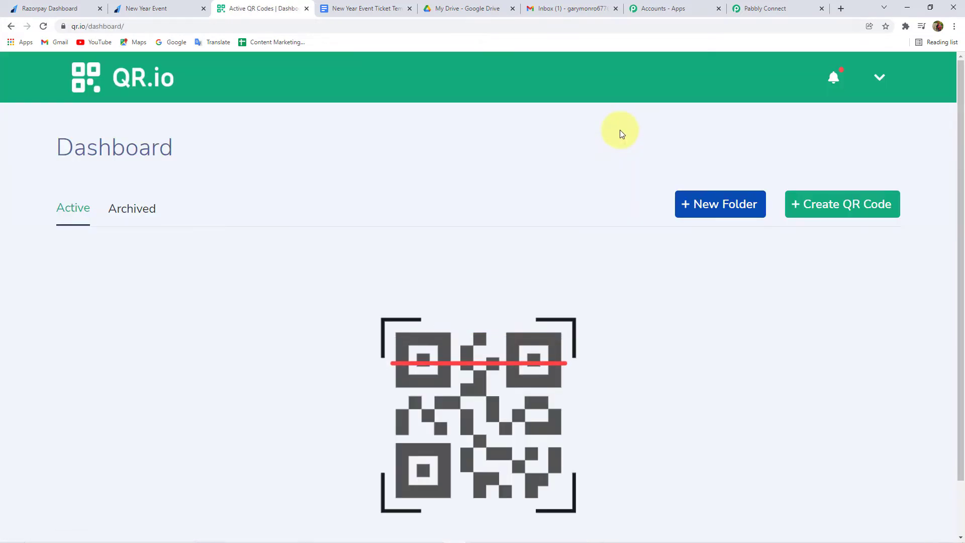
pyautogui.click(855, 80)
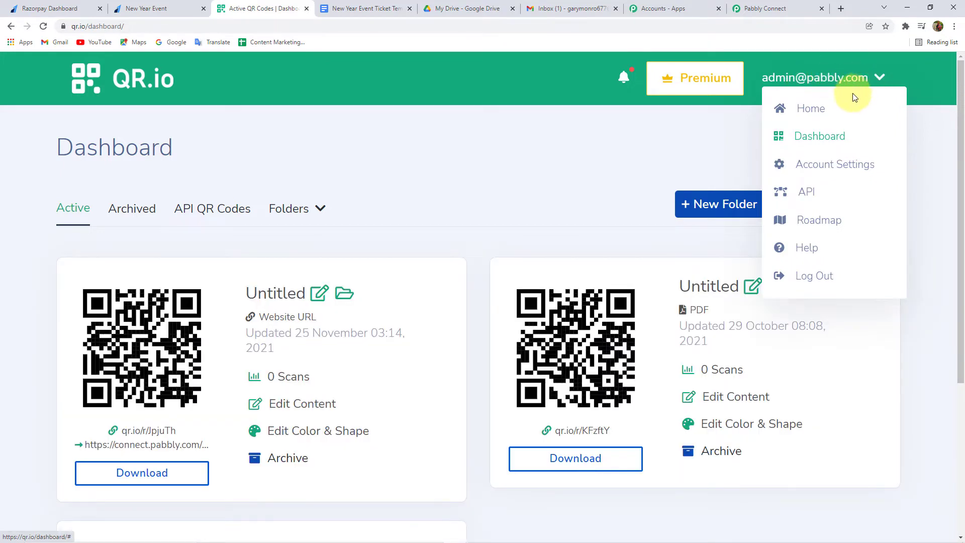
pyautogui.click(812, 166)
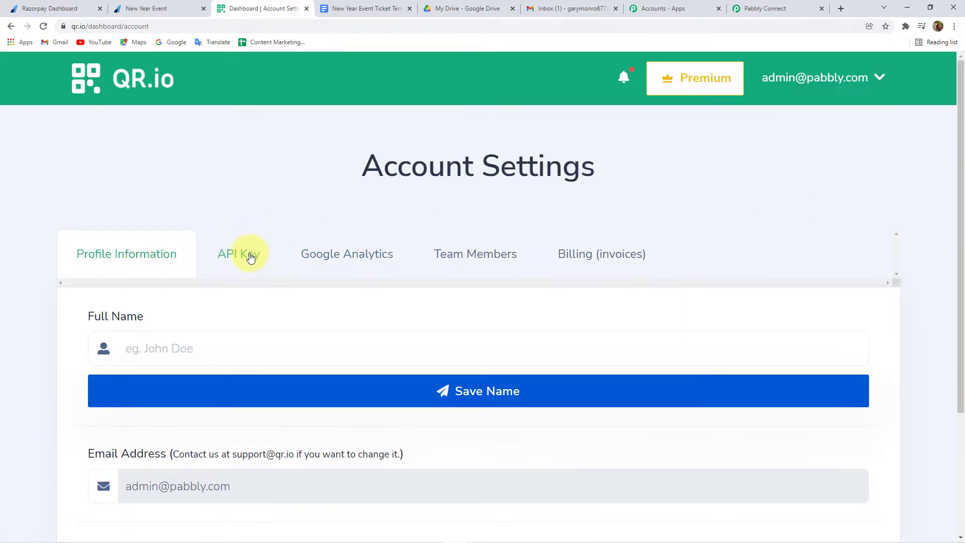
pyautogui.click(244, 259)
pyautogui.scroll(-1, 213, 328)
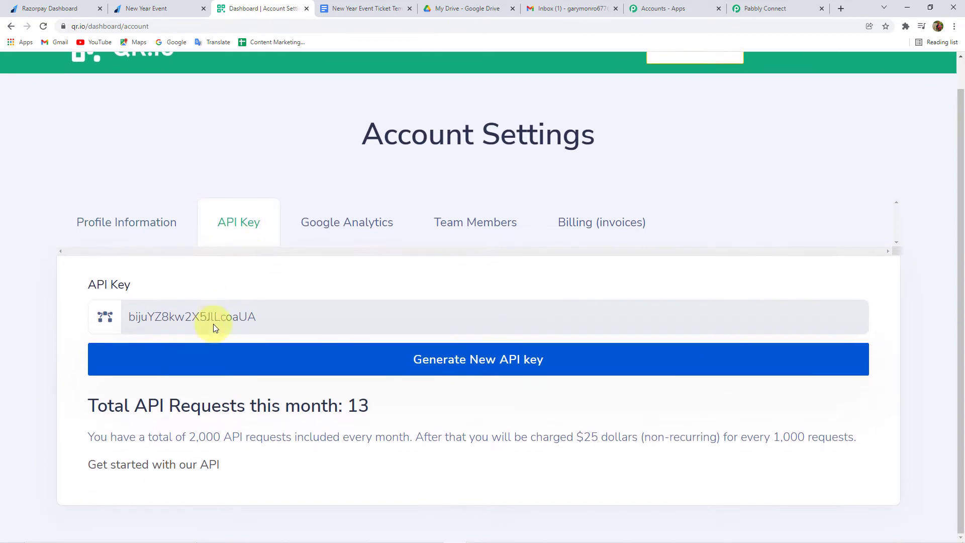
pyautogui.doubleClick(225, 318)
pyautogui.hotkey('ctrl', 'c')
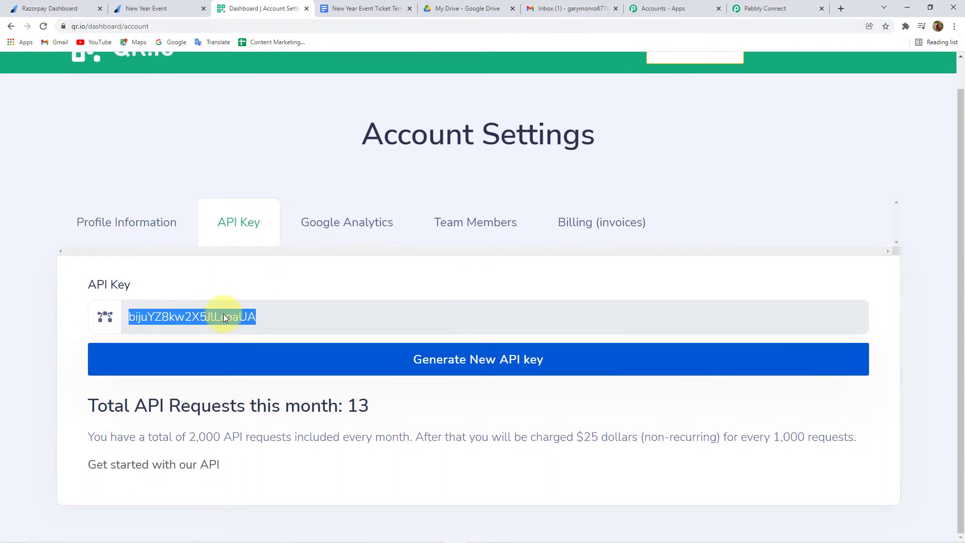
# Step: Paste the API key into the QR.io #2 connection, save it, and go to the Data field
pyautogui.click(764, 9)
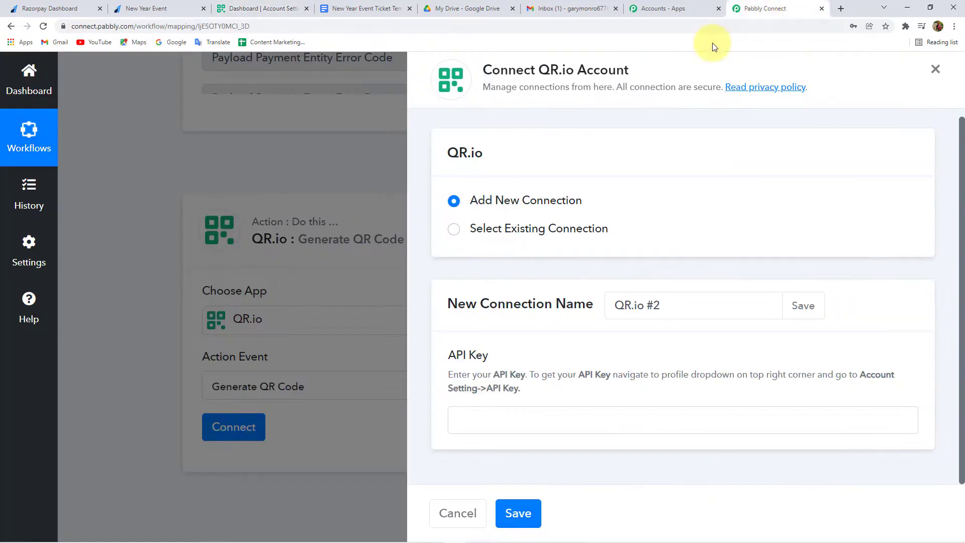
pyautogui.click(476, 421)
pyautogui.hotkey('ctrl', 'v')
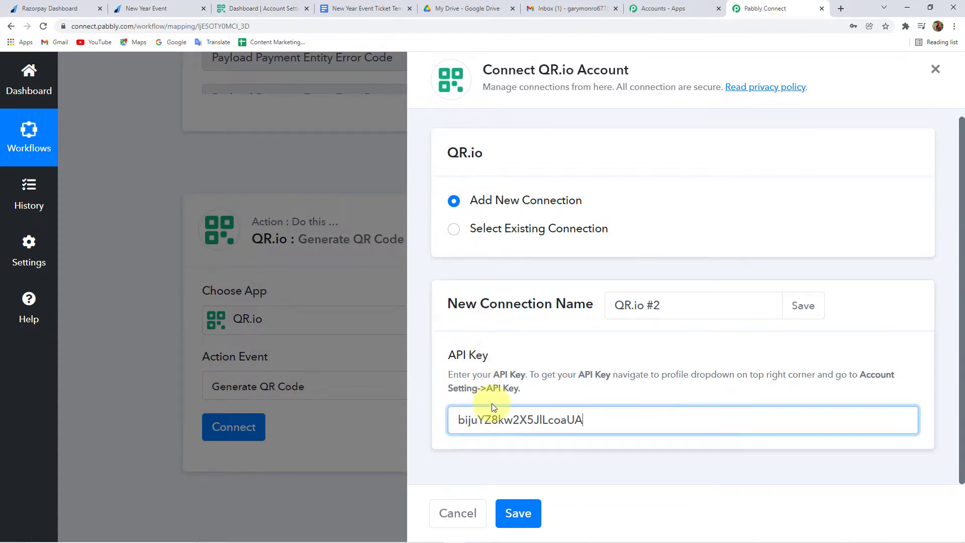
pyautogui.click(520, 513)
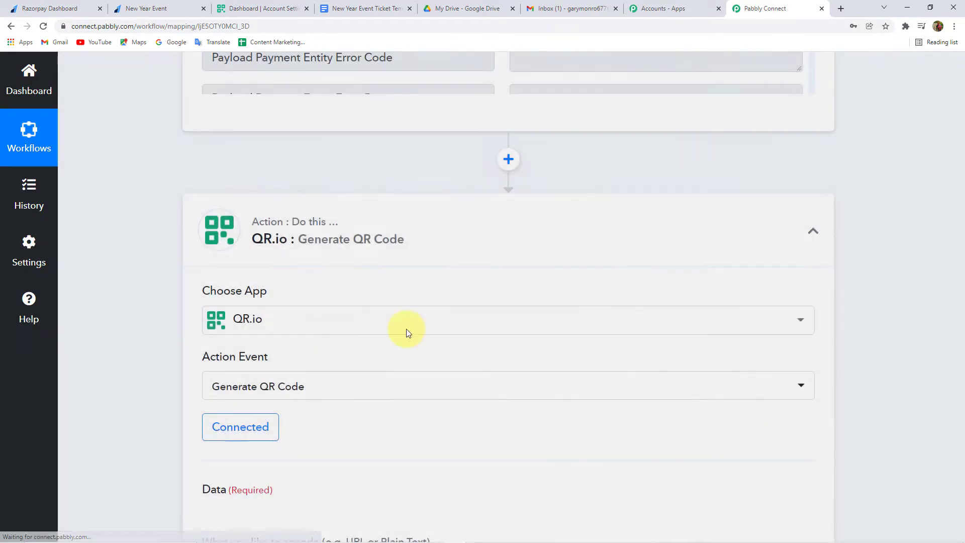
pyautogui.scroll(-3, 302, 267)
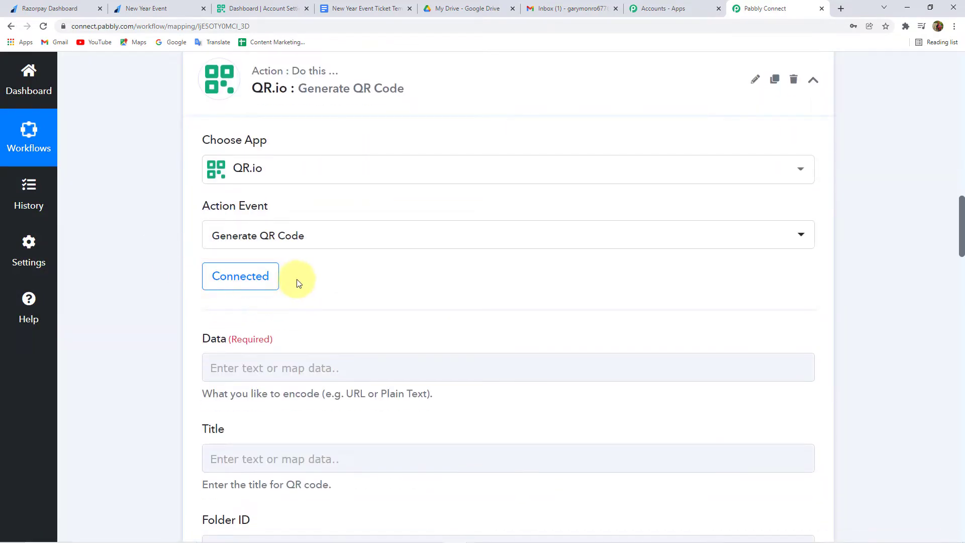
pyautogui.scroll(-4, 402, 251)
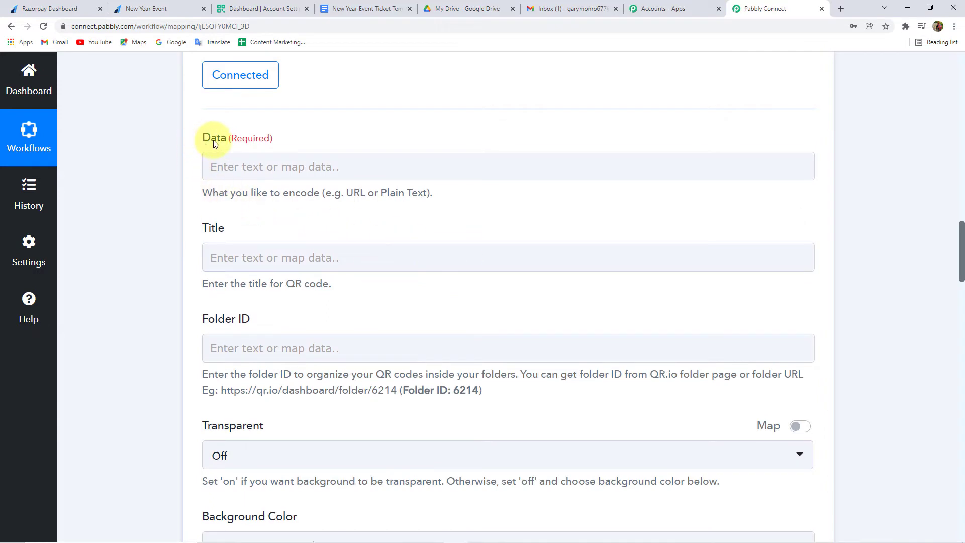
pyautogui.click(309, 171)
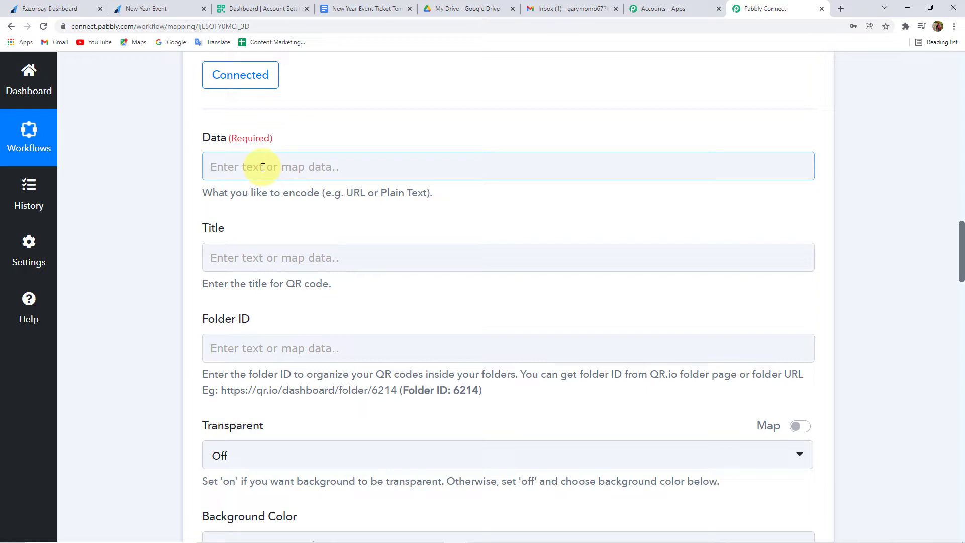
# Step: Enter Pabbly.com in the required Data field
pyautogui.click(263, 167)
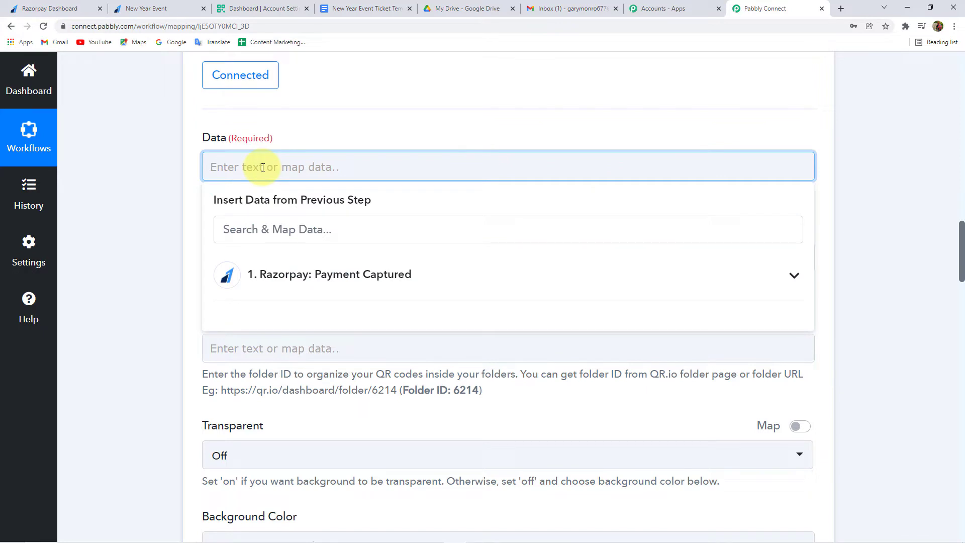
pyautogui.write('Pabbly.com')
pyautogui.click(186, 177)
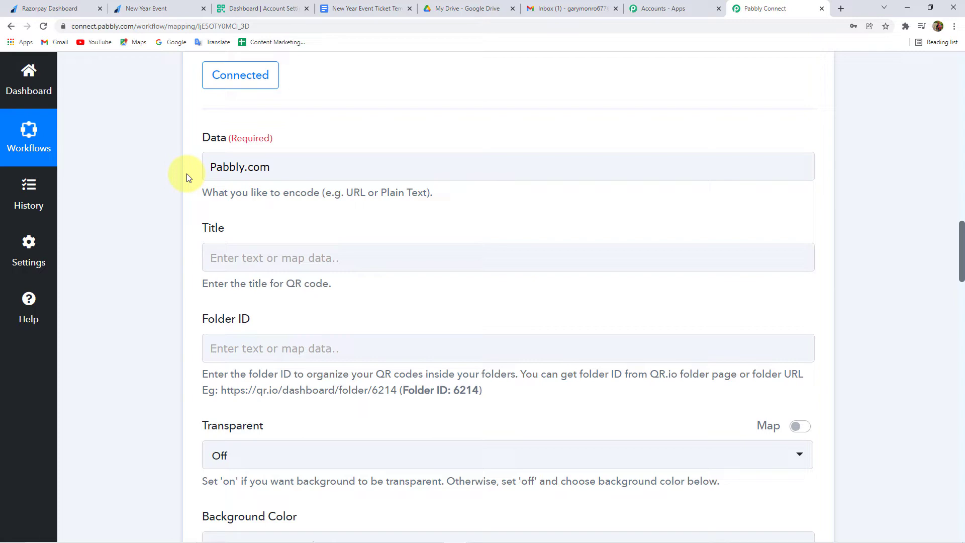
# Step: Review the Title, Background Color, Dots Color and gradient options, leaving them at defaults
pyautogui.scroll(-1, 183, 180)
pyautogui.scroll(-1, 181, 183)
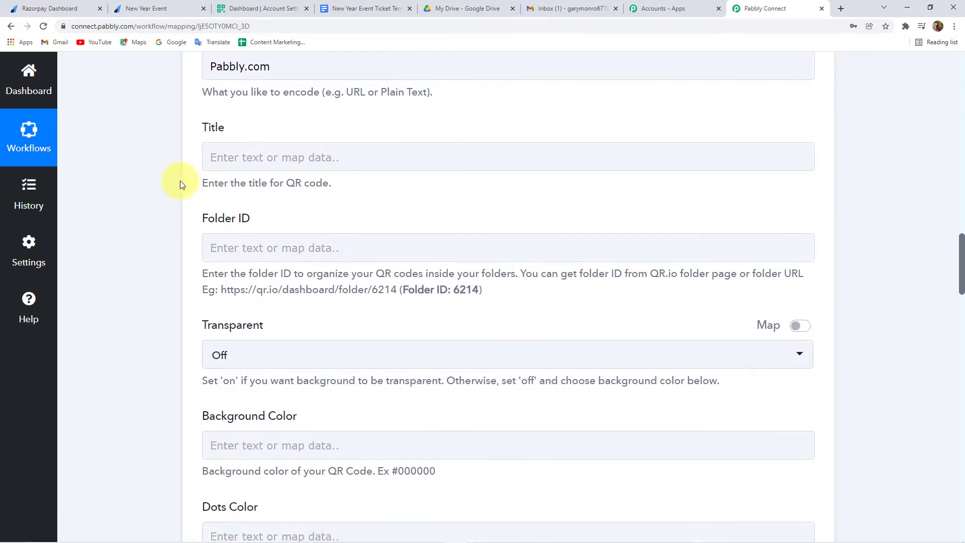
pyautogui.scroll(-2, 116, 201)
pyautogui.scroll(-2, 190, 201)
pyautogui.scroll(3, 279, 219)
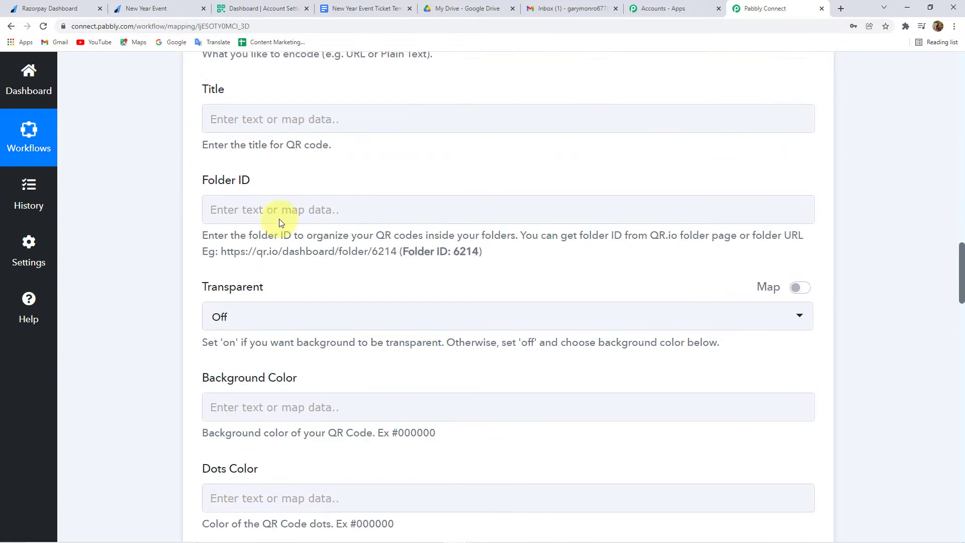
pyautogui.scroll(2, 222, 213)
pyautogui.click(222, 212)
pyautogui.scroll(-2, 251, 206)
pyautogui.scroll(-3, 242, 216)
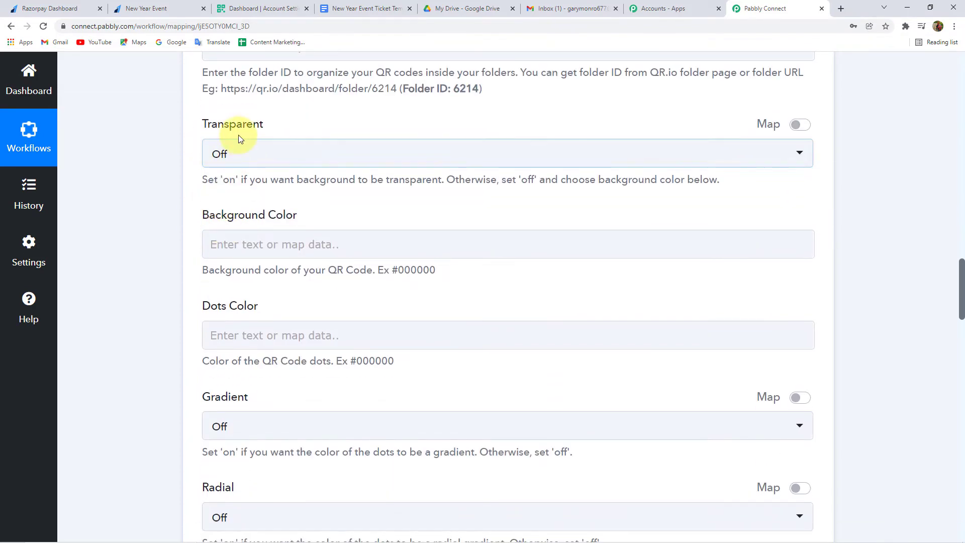
pyautogui.scroll(-1, 251, 191)
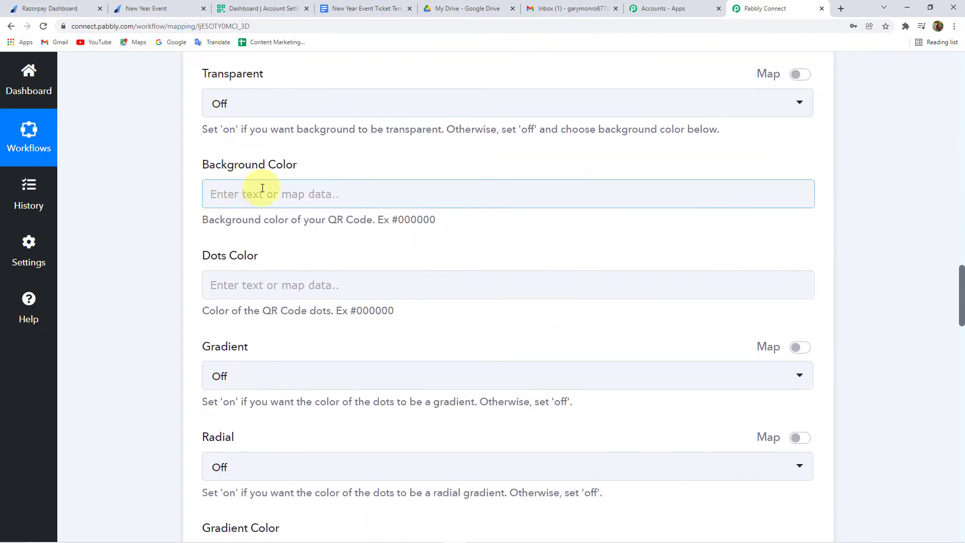
pyautogui.click(330, 182)
pyautogui.scroll(-2, 330, 184)
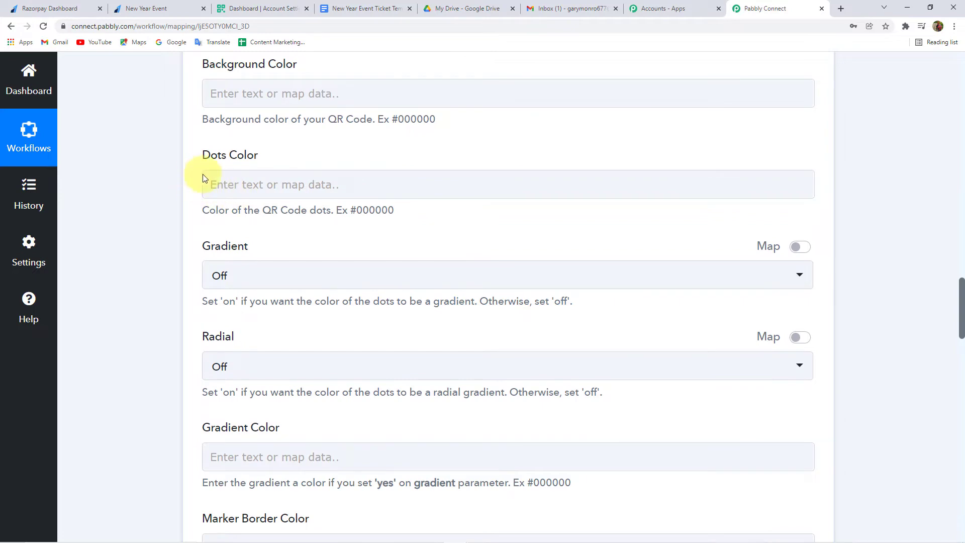
pyautogui.click(359, 176)
pyautogui.scroll(-2, 358, 172)
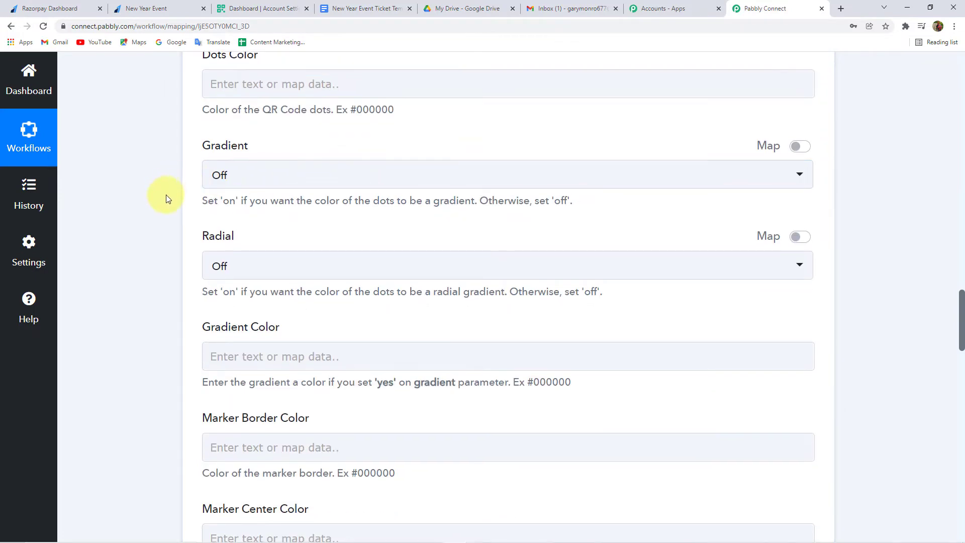
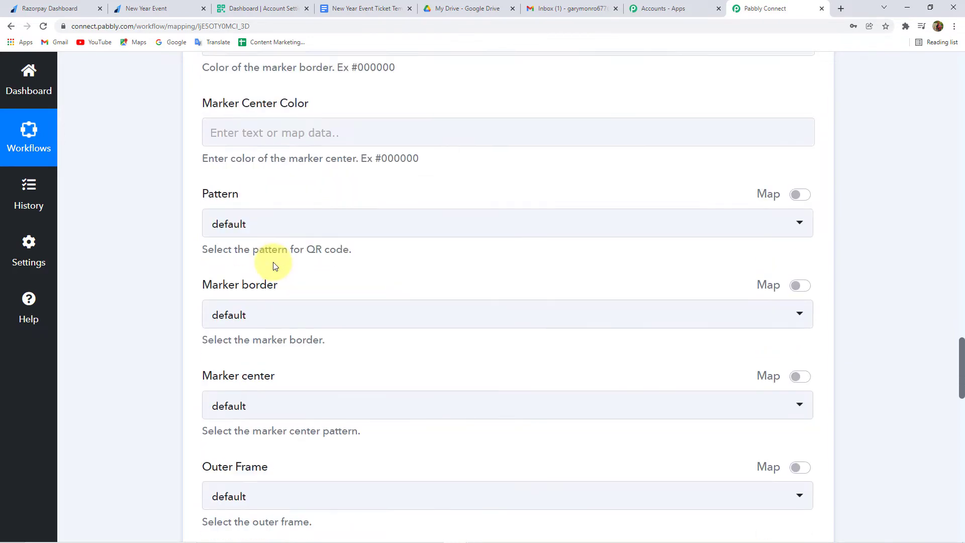
pyautogui.scroll(-2, 274, 267)
pyautogui.scroll(-2, 274, 268)
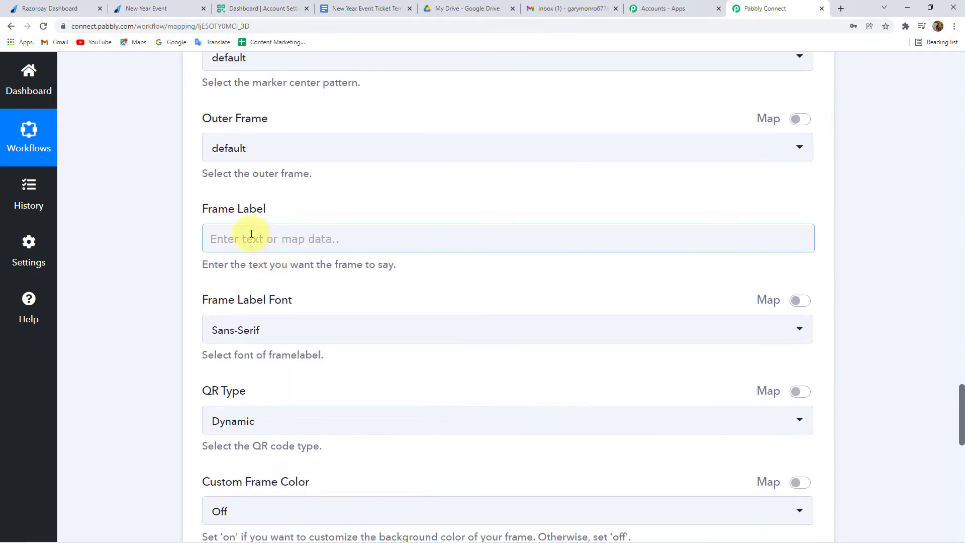
# Step: Review the QR code options and leave QR Type as Dynamic
pyautogui.scroll(-1, 300, 204)
pyautogui.scroll(-2, 299, 204)
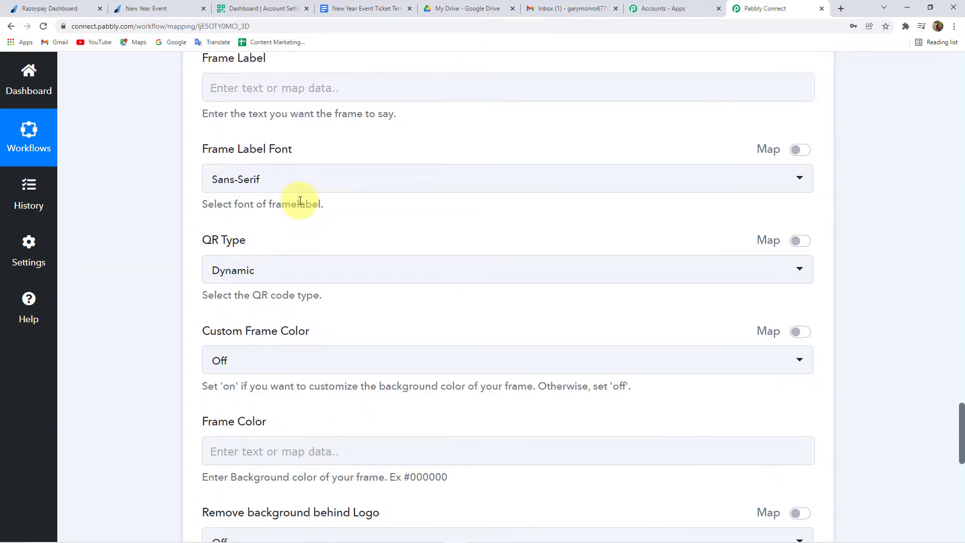
pyautogui.scroll(-3, 299, 201)
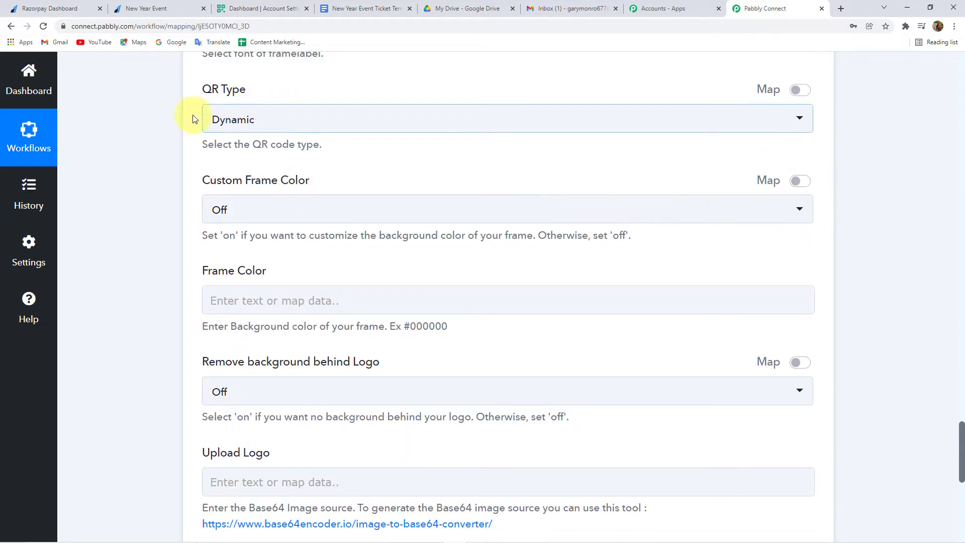
pyautogui.click(301, 127)
pyautogui.click(177, 131)
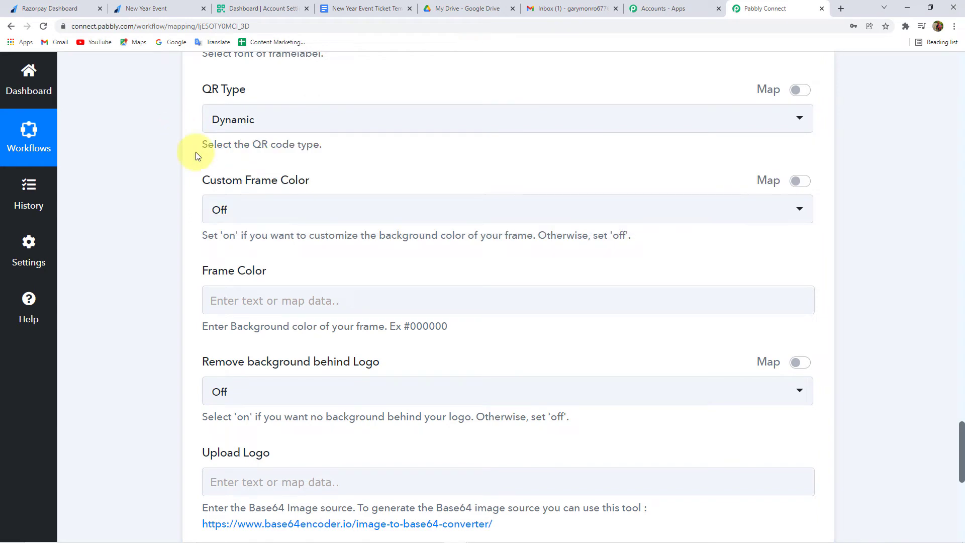
# Step: Save the QR.io step and send a test request to get Svg, Png links and Qrid
pyautogui.scroll(-2, 195, 152)
pyautogui.scroll(-3, 195, 152)
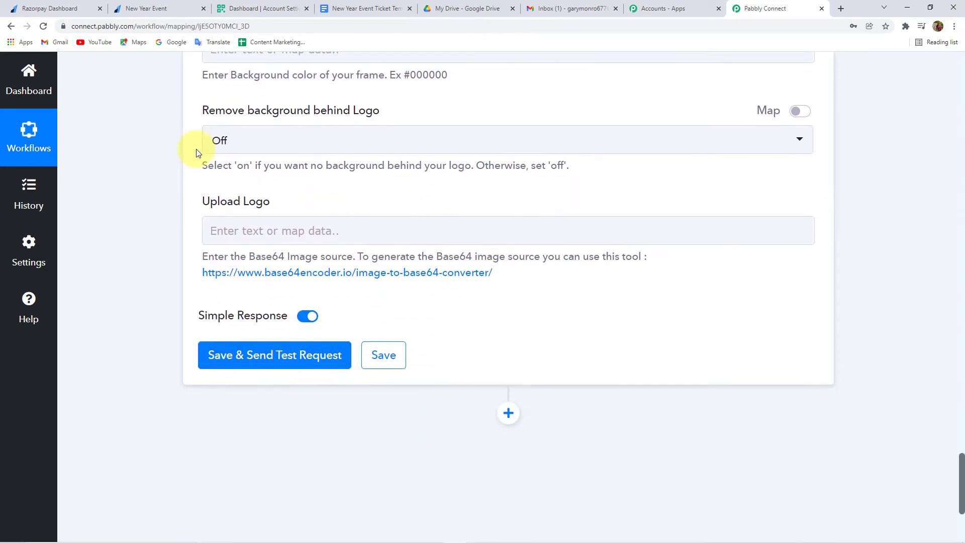
pyautogui.scroll(-1, 153, 257)
pyautogui.click(288, 303)
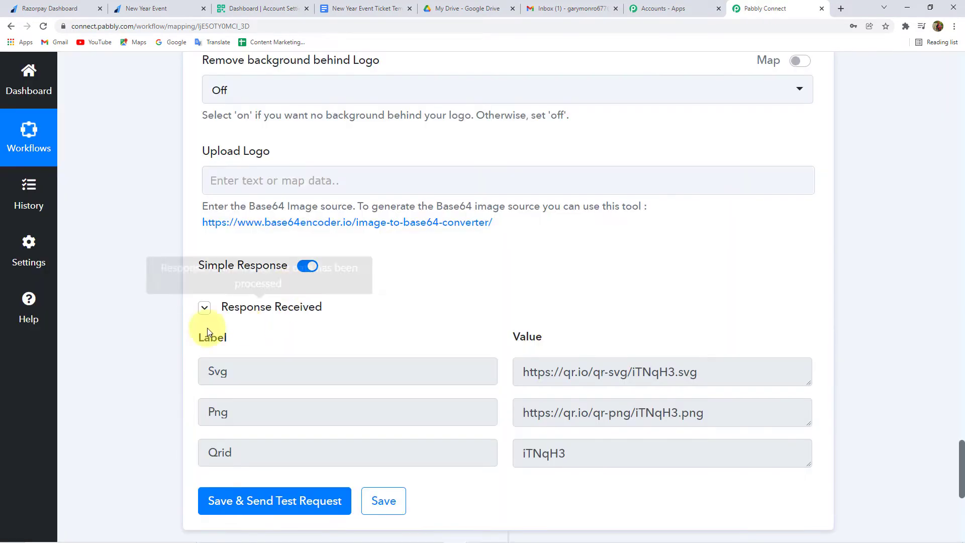
pyautogui.scroll(-3, 153, 330)
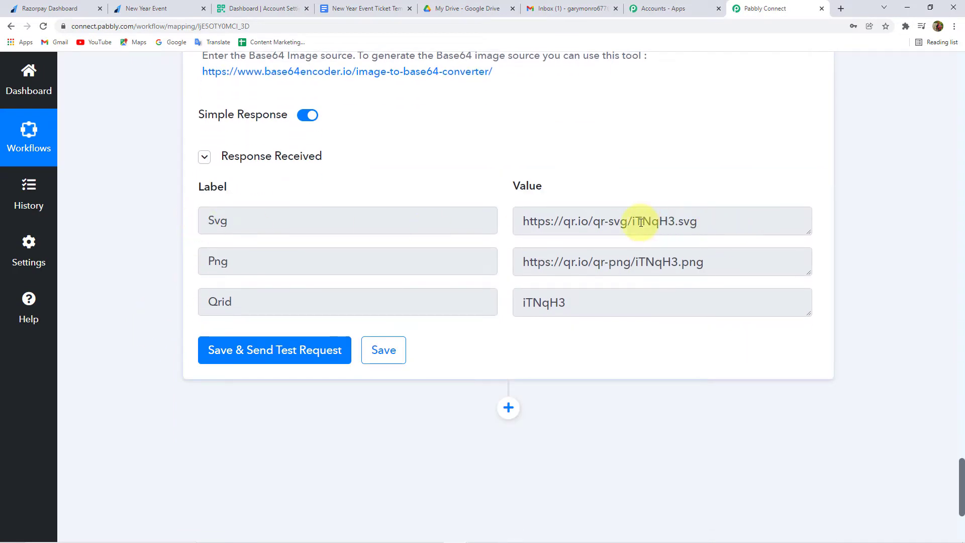
# Step: Copy the Svg image link from the QR code test response
pyautogui.doubleClick(641, 222)
pyautogui.click(634, 222)
pyautogui.tripleClick(552, 222)
pyautogui.hotkey('ctrl', 'c')
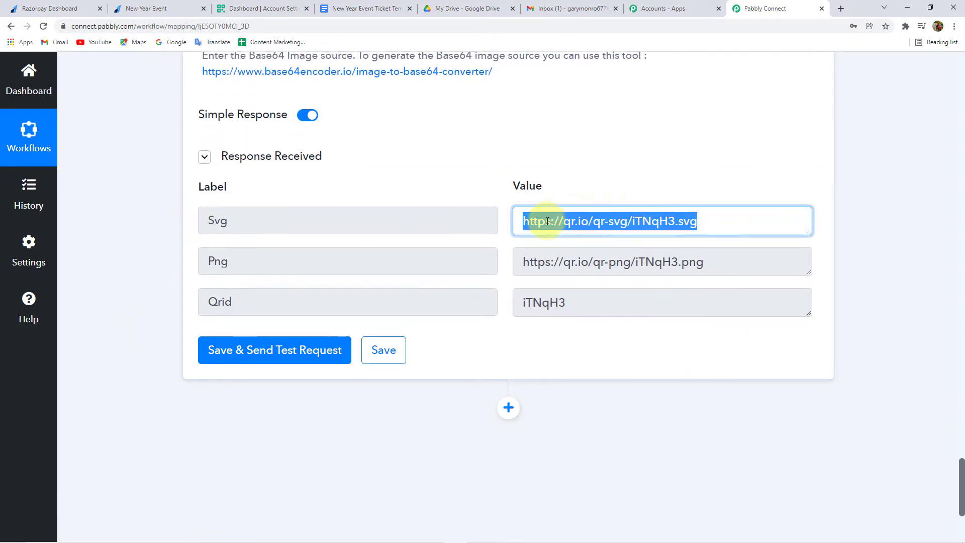
pyautogui.click(577, 274)
pyautogui.tripleClick(566, 222)
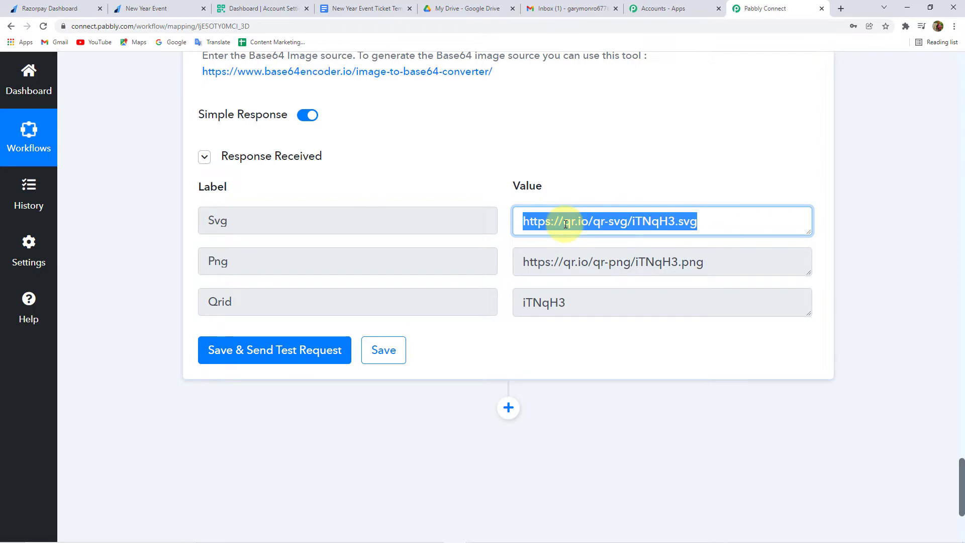
# Step: Paste the Svg link into a new browser tab to view the QR code image
pyautogui.click(842, 8)
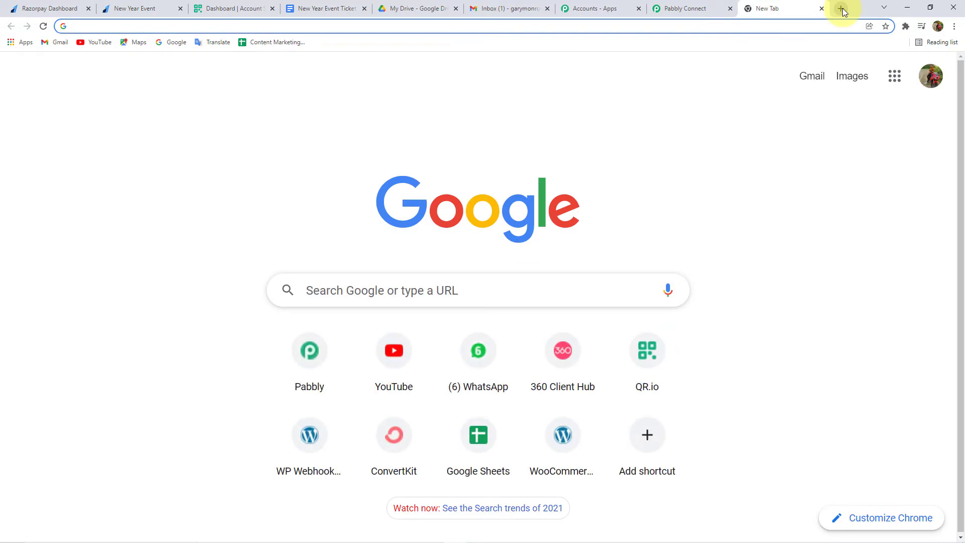
pyautogui.hotkey('ctrl', 'v')
pyautogui.press('Return')
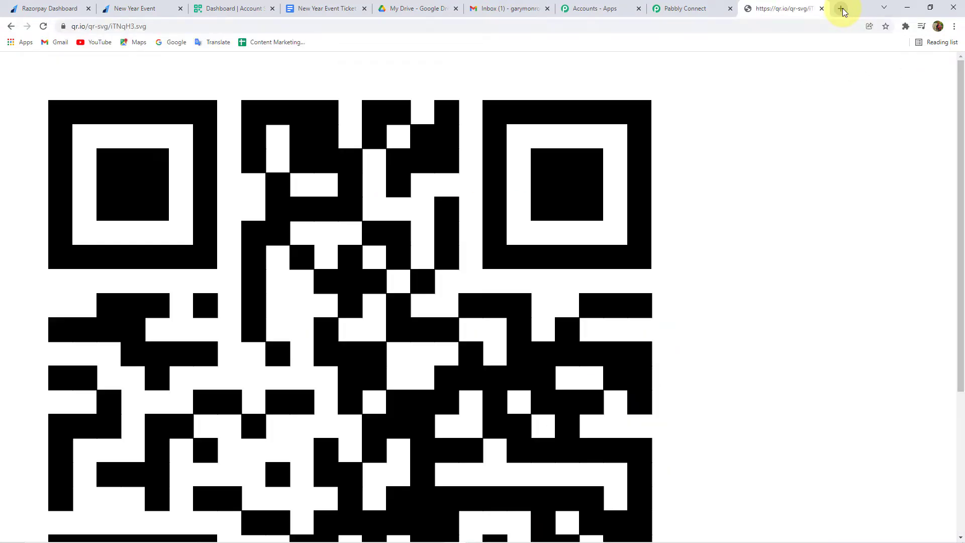
pyautogui.scroll(-4, 369, 239)
pyautogui.scroll(4, 479, 210)
# Step: Go back to the Pabbly Connect workflow and review the QR.io step's response
pyautogui.click(674, 12)
pyautogui.scroll(5, 352, 246)
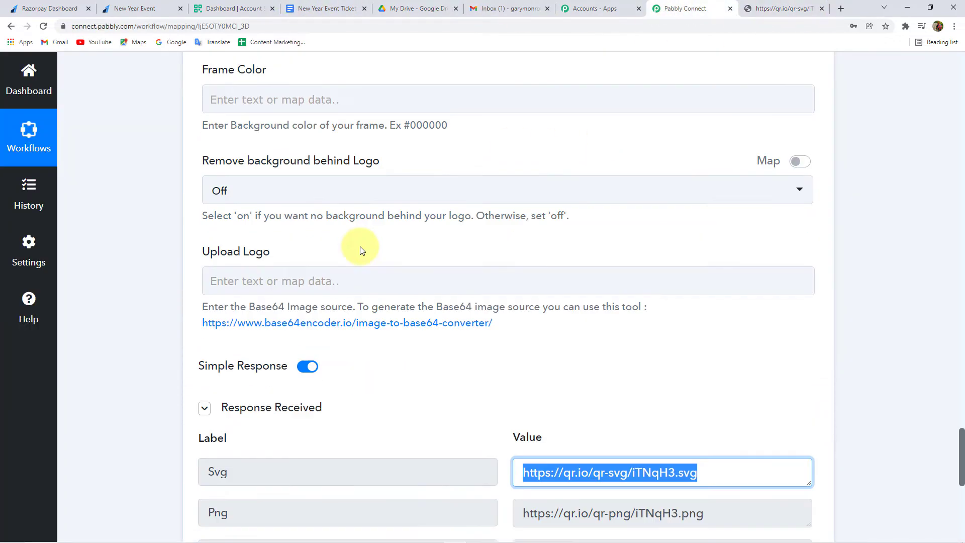
pyautogui.scroll(6, 382, 243)
pyautogui.scroll(10, 384, 243)
pyautogui.scroll(5, 352, 237)
pyautogui.scroll(7, 324, 228)
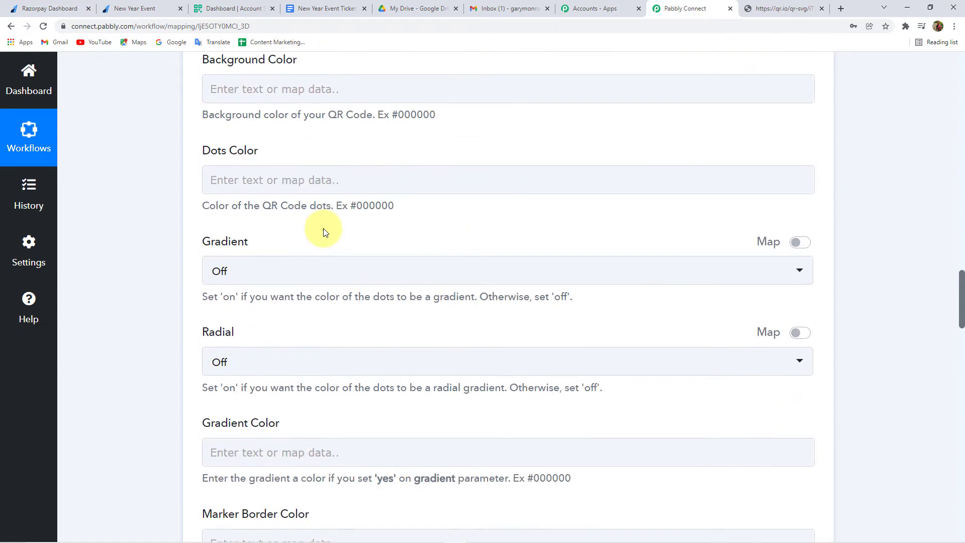
pyautogui.scroll(6, 324, 227)
pyautogui.scroll(3, 302, 201)
pyautogui.scroll(3, 252, 231)
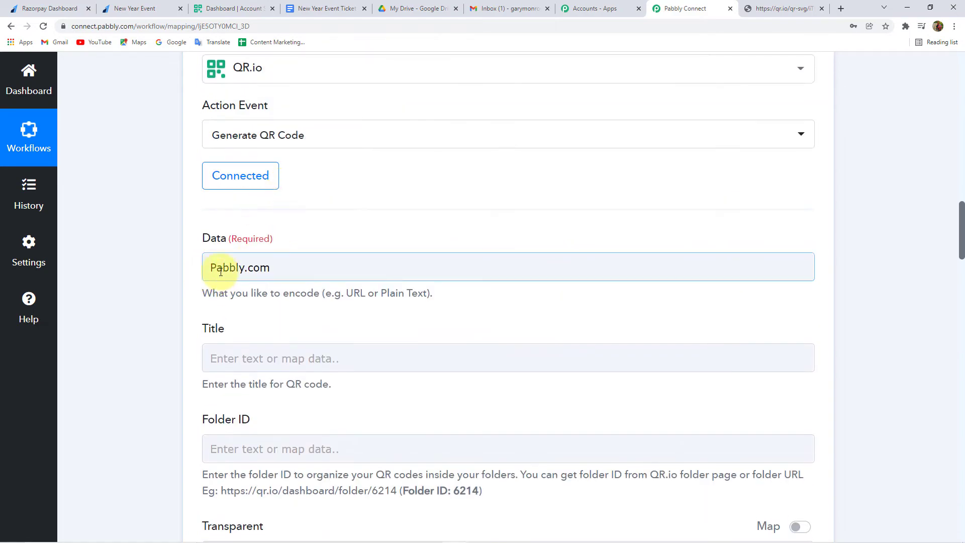
pyautogui.scroll(-10, 189, 285)
pyautogui.scroll(-8, 190, 287)
pyautogui.scroll(-8, 190, 288)
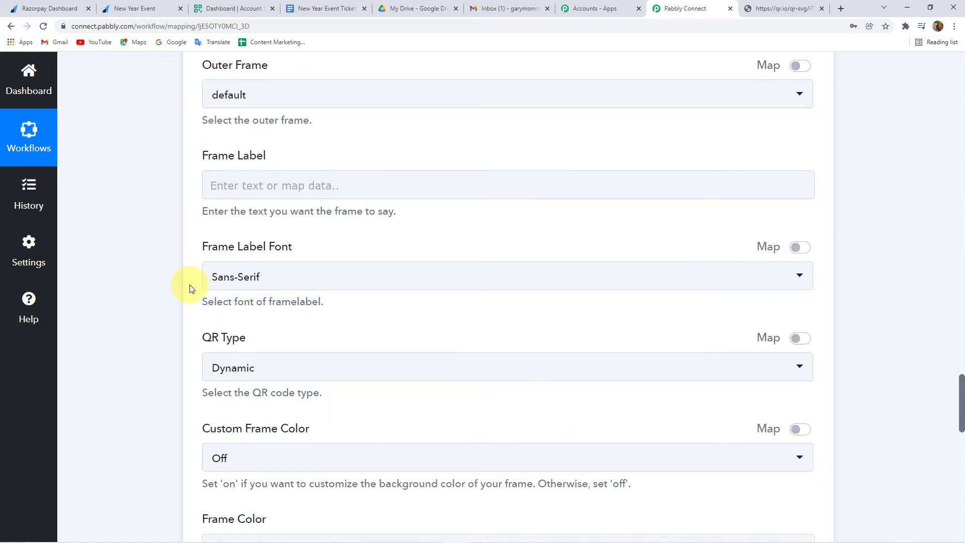
pyautogui.scroll(-8, 190, 288)
pyautogui.scroll(-5, 190, 288)
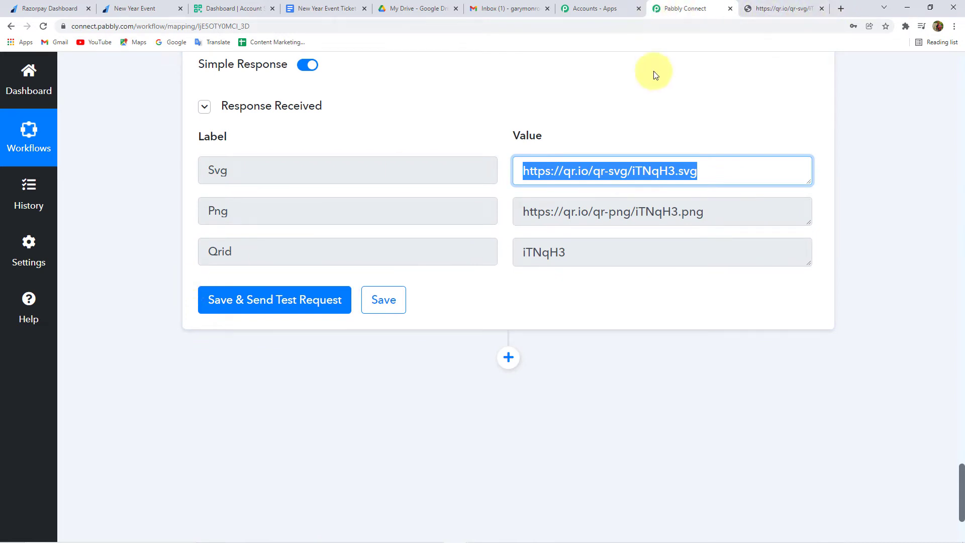
# Step: Close the QR code tab and add a new action step below the QR.io step
pyautogui.click(780, 8)
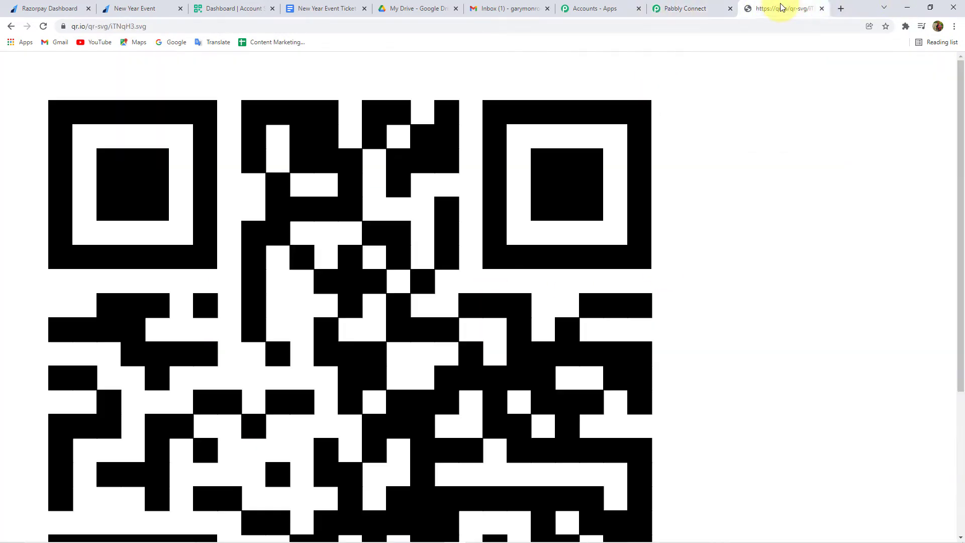
pyautogui.click(823, 9)
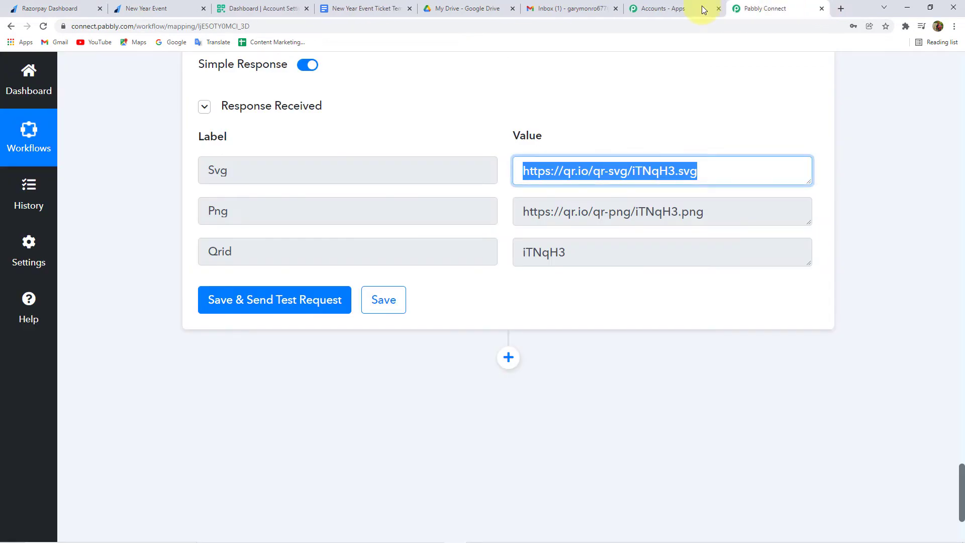
pyautogui.click(847, 188)
pyautogui.scroll(4, 513, 289)
pyautogui.scroll(-3, 513, 289)
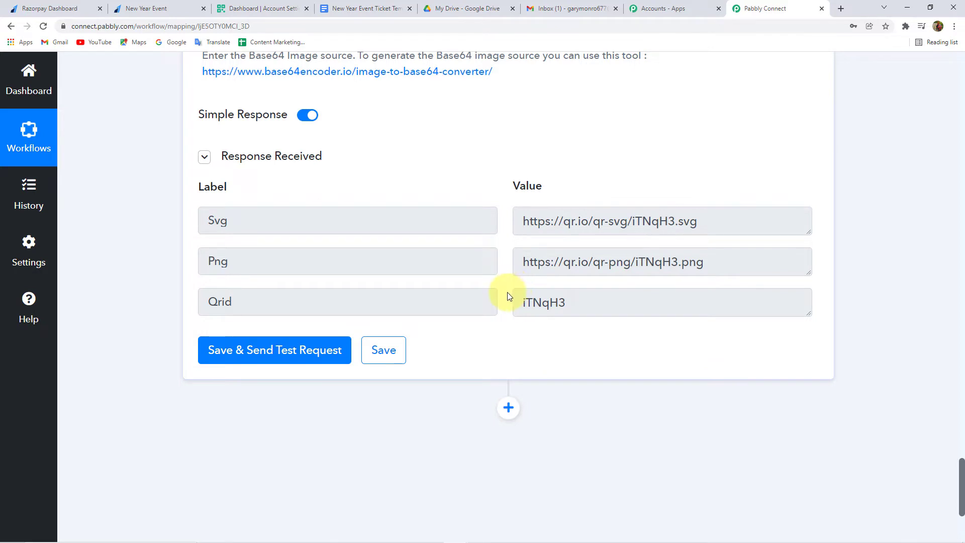
pyautogui.scroll(-2, 508, 292)
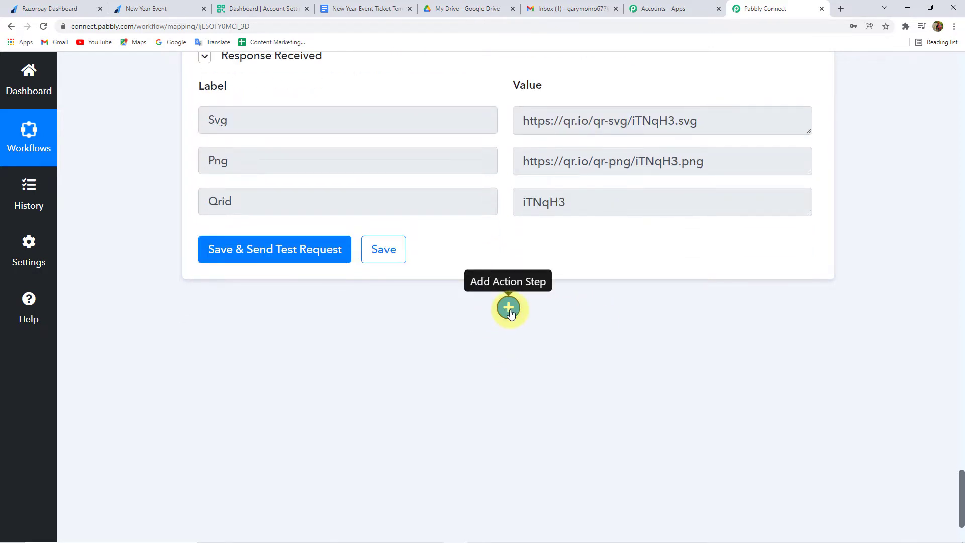
pyautogui.click(509, 307)
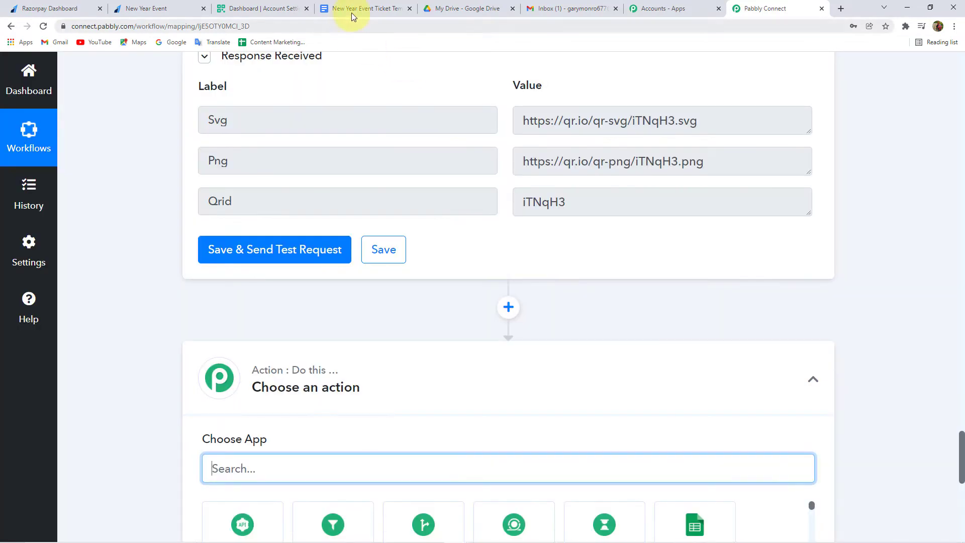
# Step: Inspect the ticket template's title and its {{name}} and {{token no.}} placeholders
pyautogui.click(357, 9)
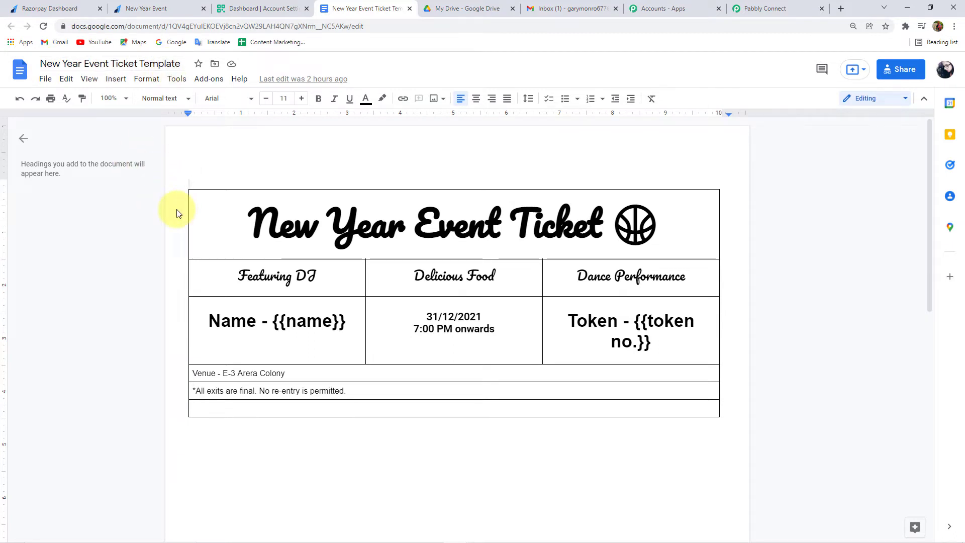
pyautogui.click(385, 224)
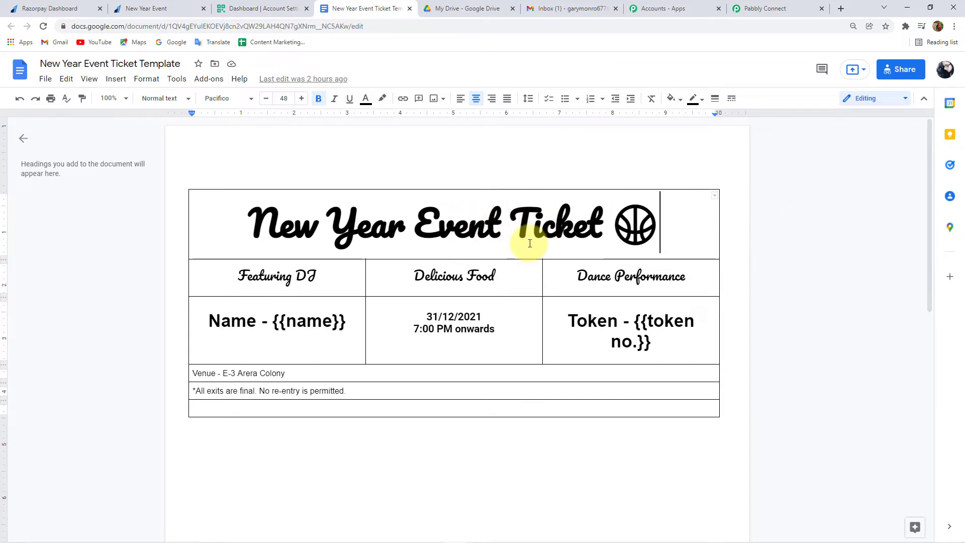
pyautogui.click(798, 253)
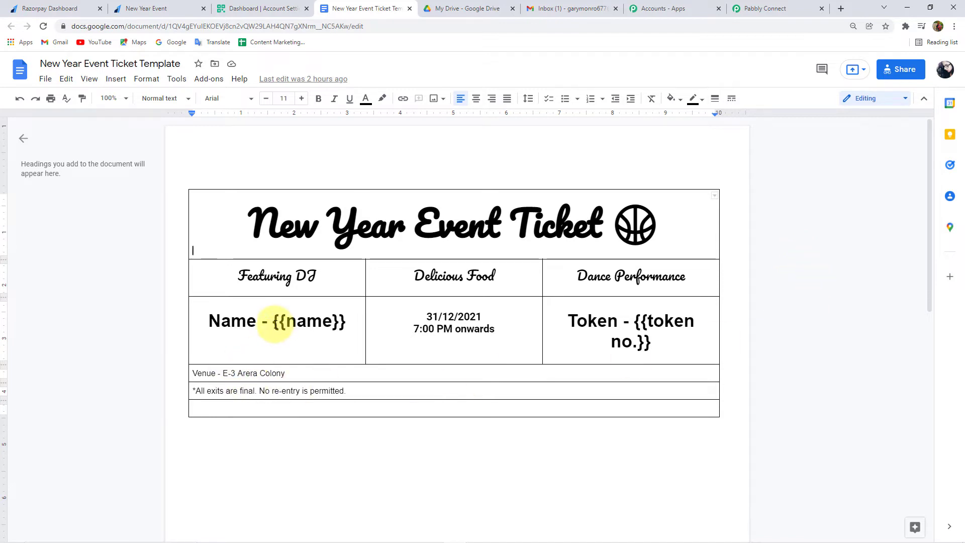
pyautogui.moveTo(273, 322); pyautogui.dragTo(346, 322)
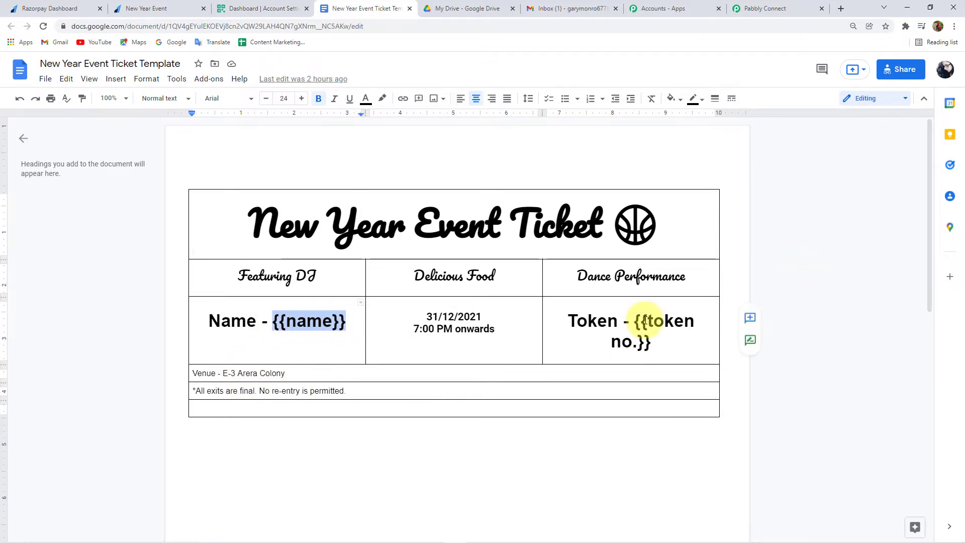
pyautogui.moveTo(636, 319); pyautogui.dragTo(650, 334)
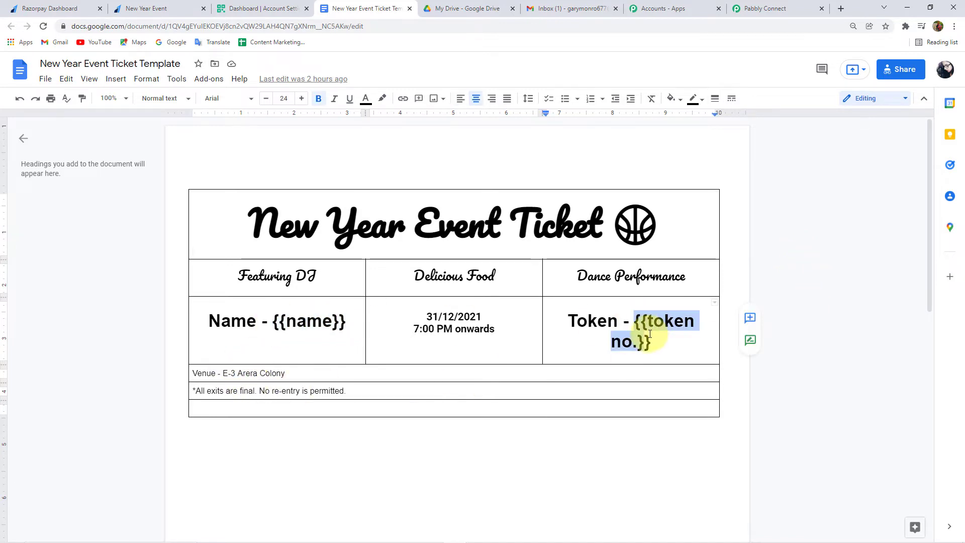
pyautogui.click(838, 338)
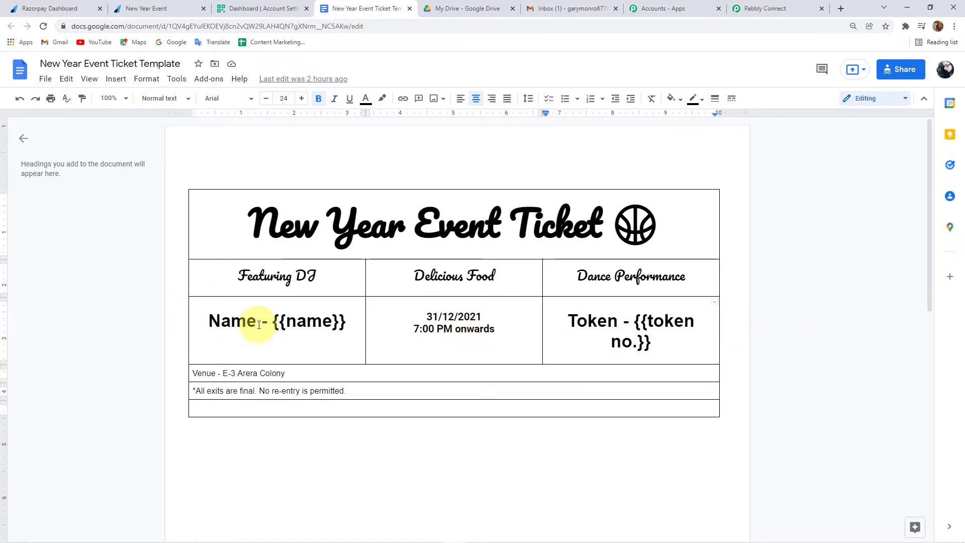
# Step: Recheck the {{name}} and {{token no.}} tags in the table and the empty bottom row
pyautogui.moveTo(273, 321); pyautogui.dragTo(355, 323)
pyautogui.click(367, 318)
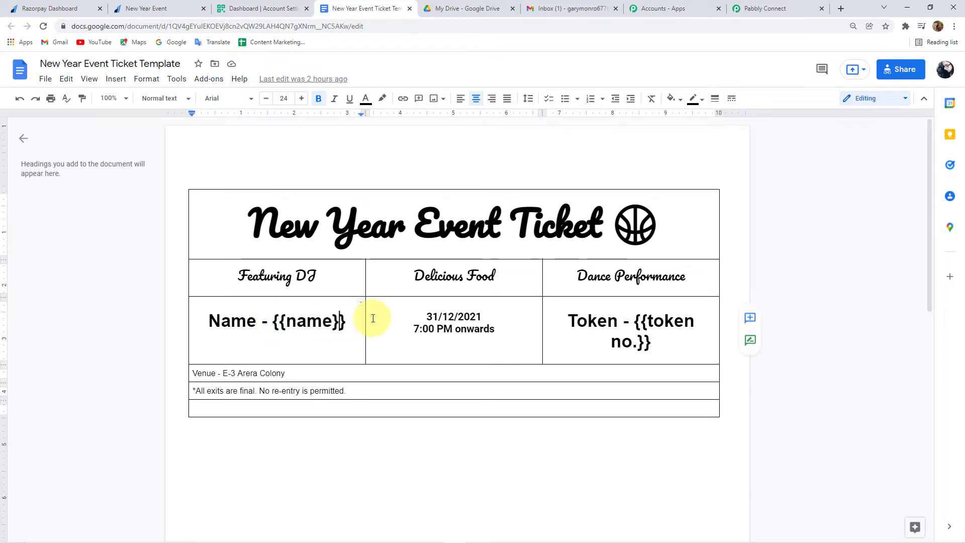
pyautogui.moveTo(636, 326); pyautogui.dragTo(651, 344)
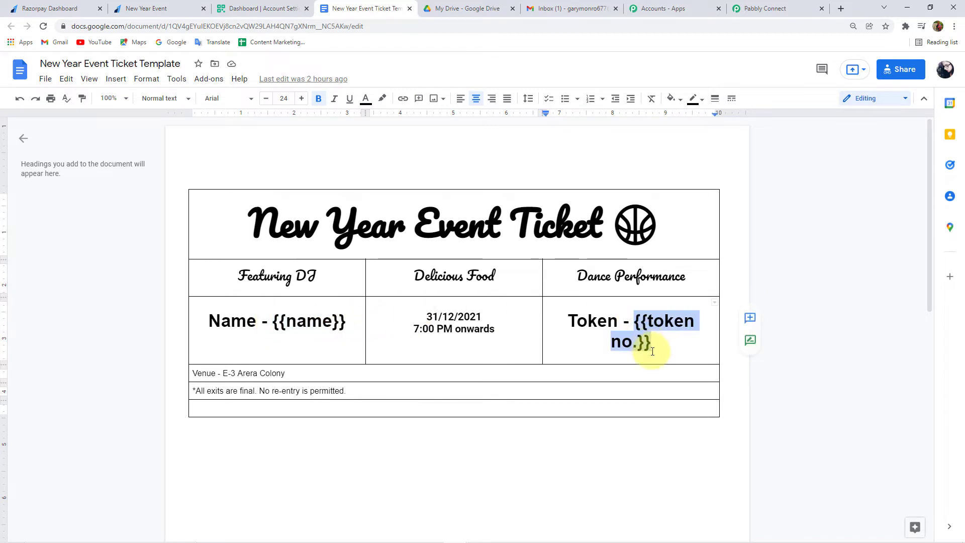
pyautogui.click(709, 392)
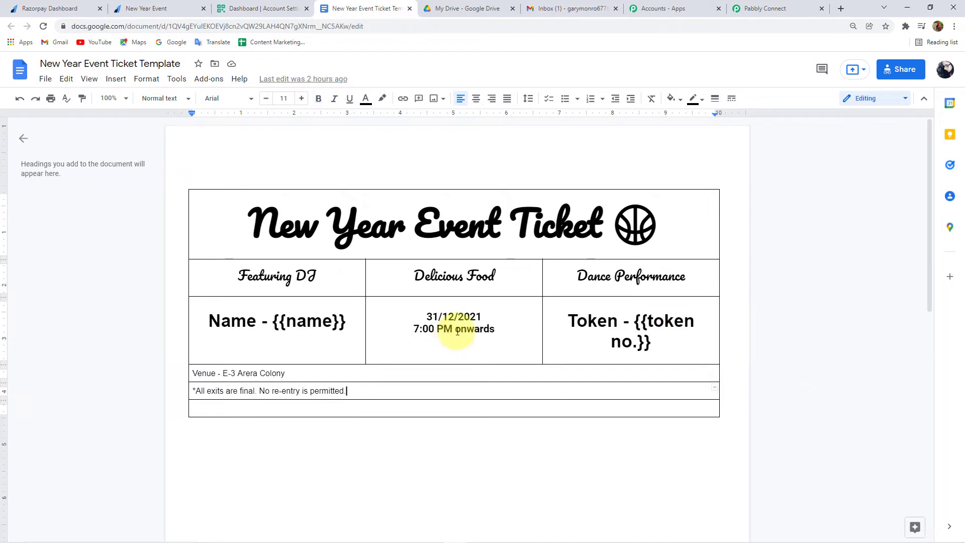
pyautogui.moveTo(636, 325); pyautogui.dragTo(636, 341)
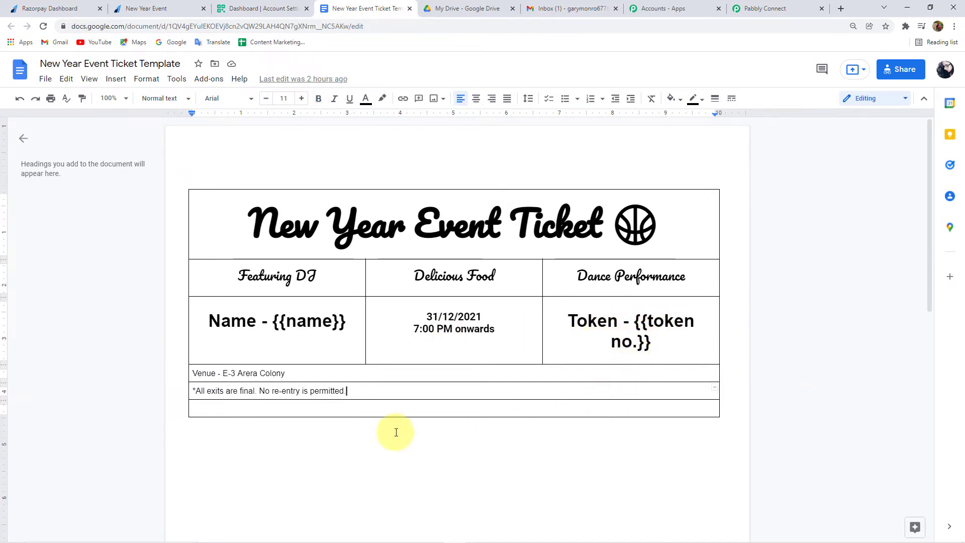
pyautogui.click(232, 412)
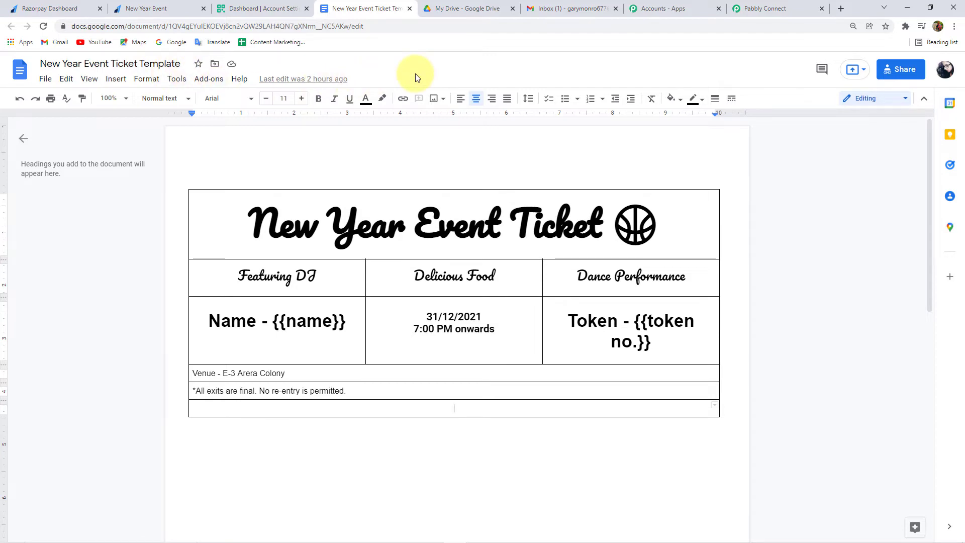
# Step: Search 'Goog', pick Google Docs and set the event to Create Document from Template
pyautogui.click(745, 8)
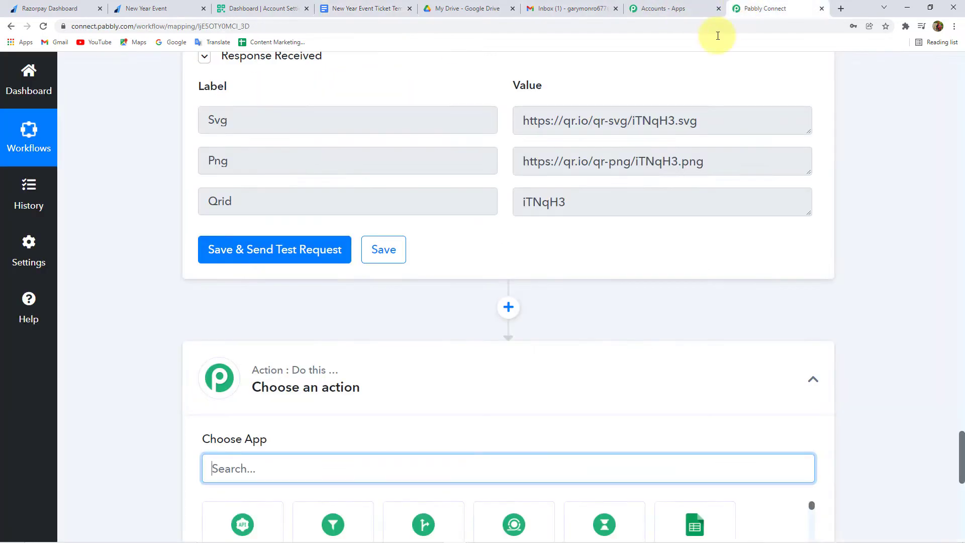
pyautogui.scroll(-3, 266, 342)
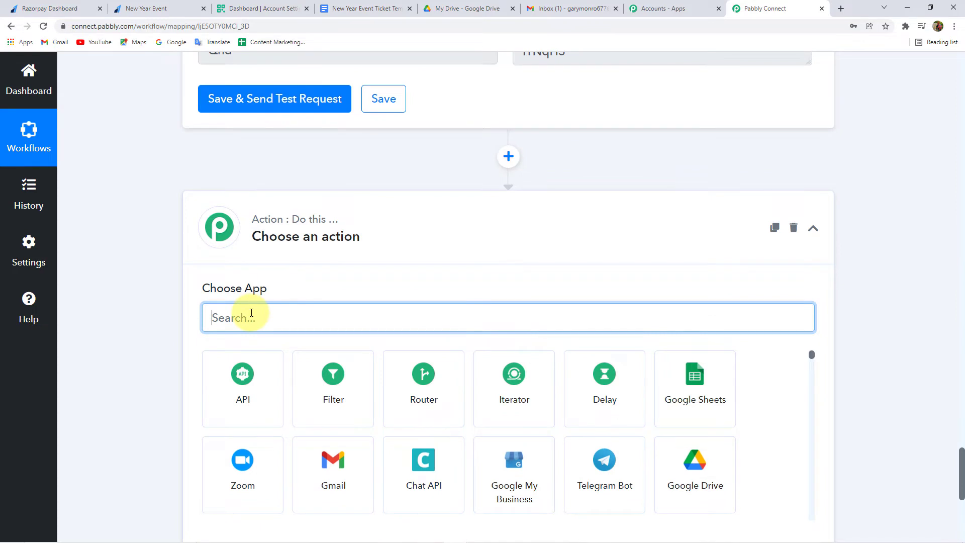
pyautogui.scroll(-1, 251, 313)
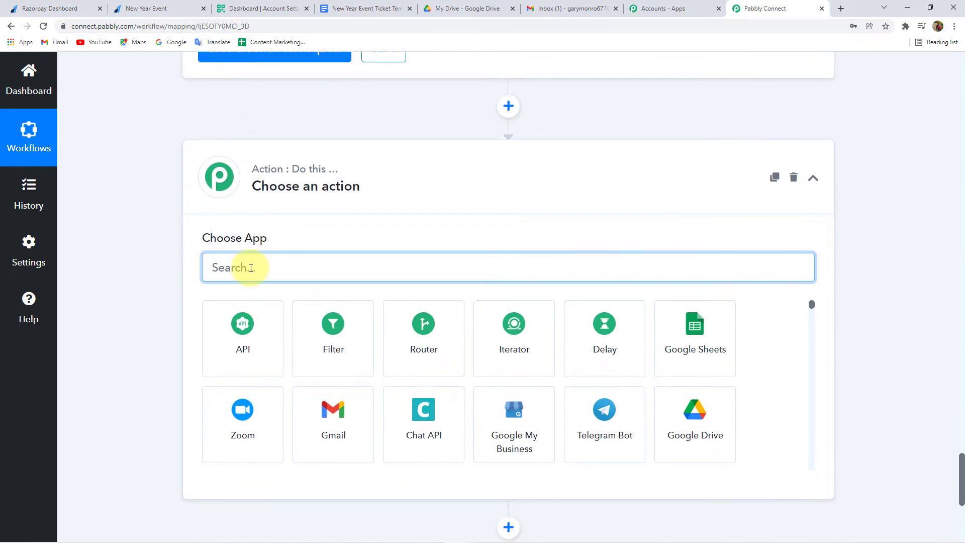
pyautogui.write('Goog')
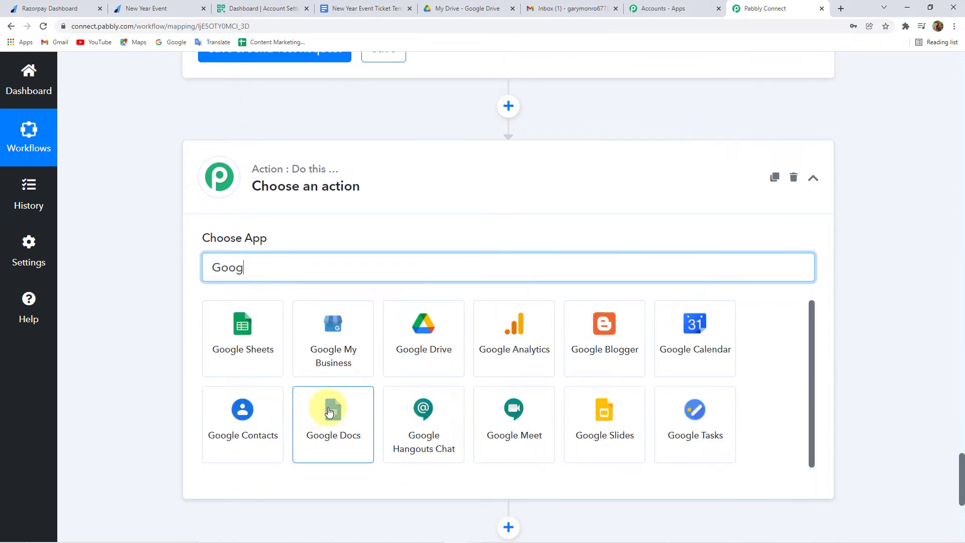
pyautogui.click(339, 400)
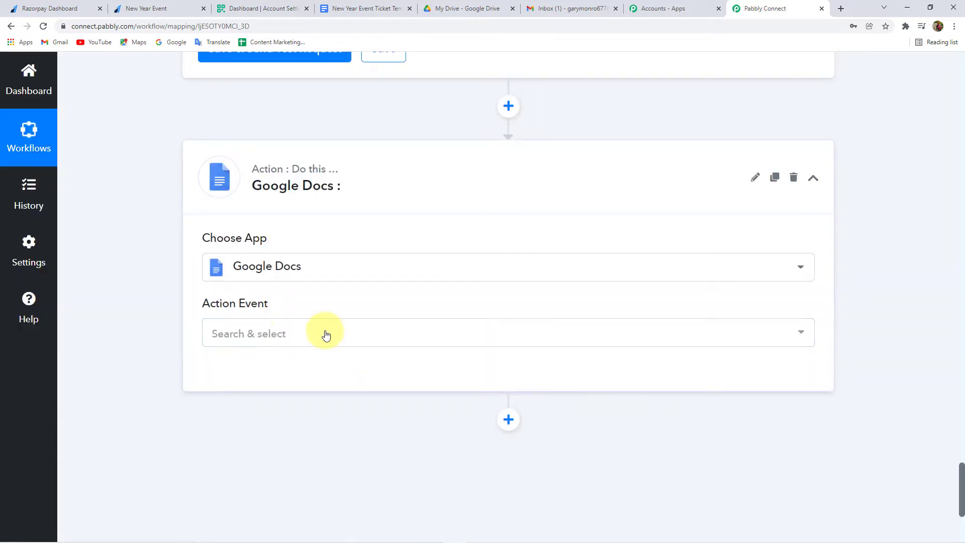
pyautogui.click(267, 342)
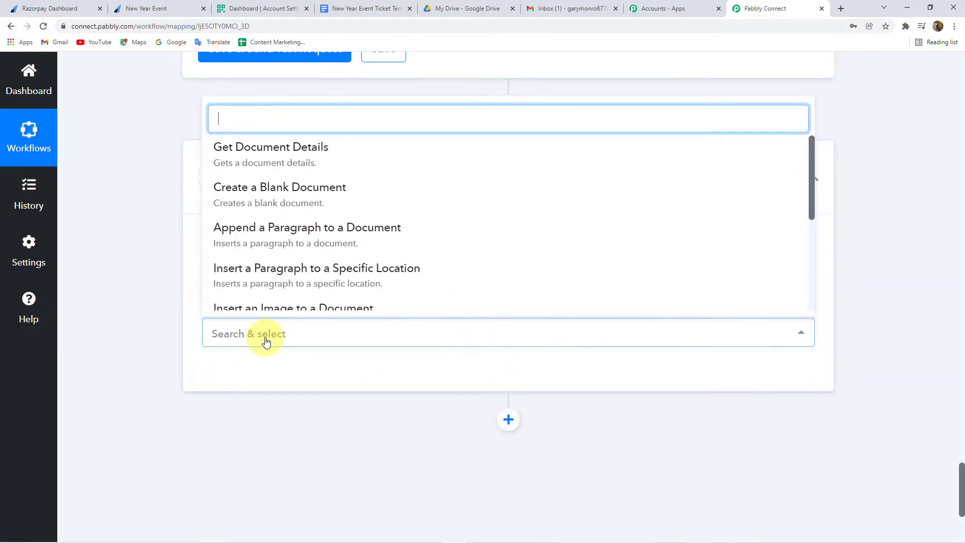
pyautogui.scroll(-2, 294, 231)
pyautogui.scroll(-2, 297, 233)
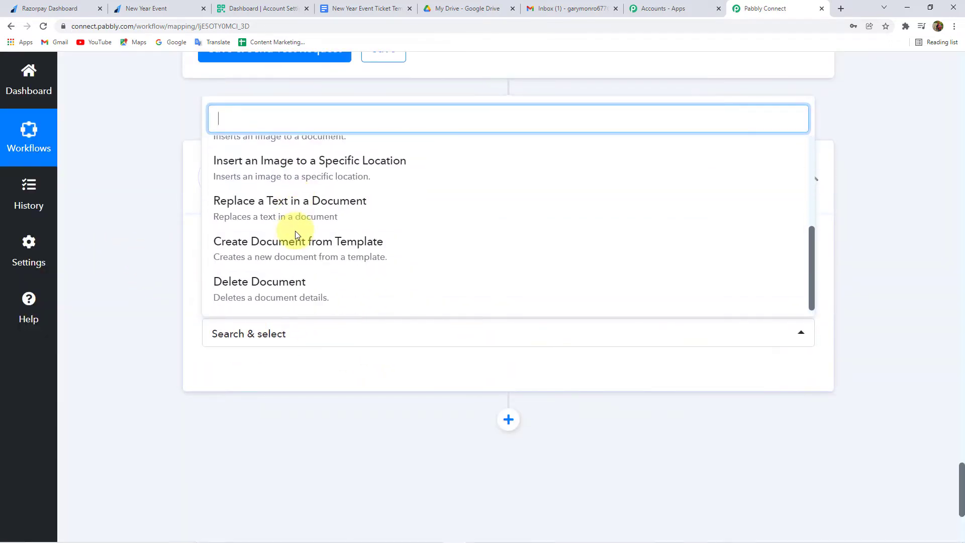
pyautogui.click(366, 255)
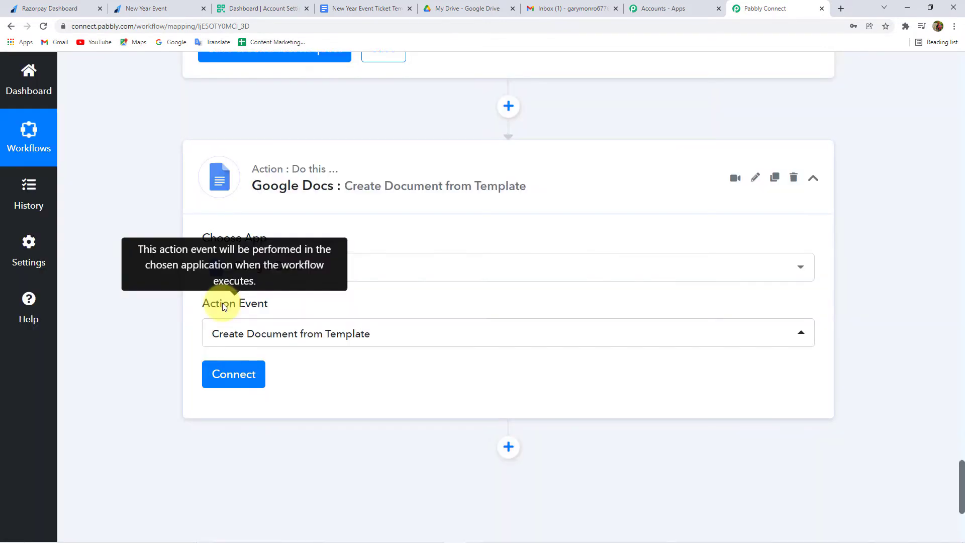
# Step: Start a new Google Docs connection and check which Google account is signed in
pyautogui.click(230, 382)
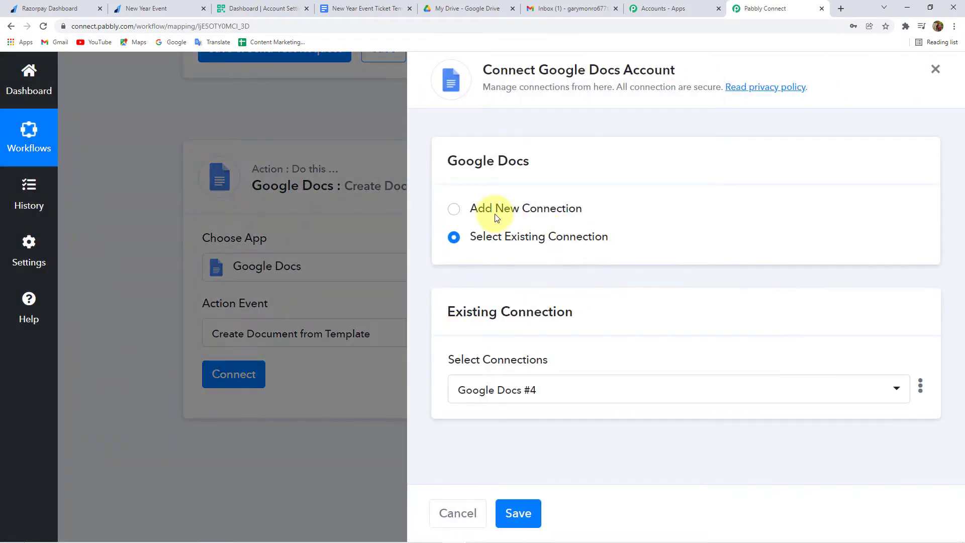
pyautogui.click(497, 217)
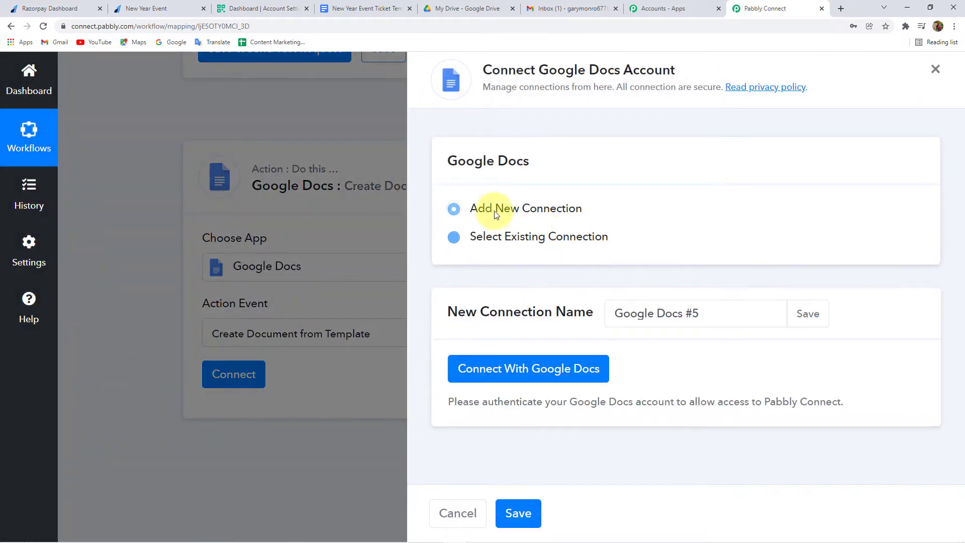
pyautogui.click(523, 367)
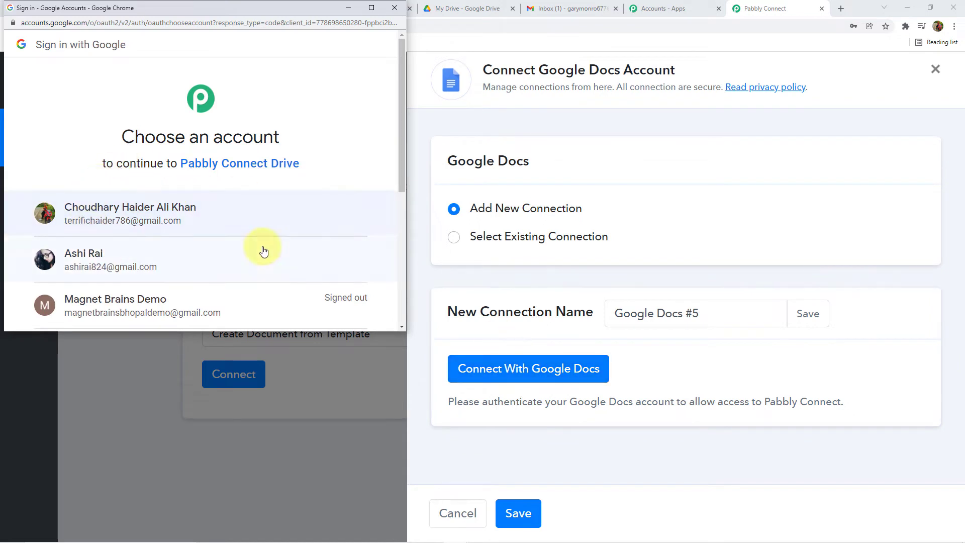
pyautogui.moveTo(240, 7)
pyautogui.mouseDown()
pyautogui.moveTo(449, 117)
pyautogui.moveTo(490, 119)
pyautogui.mouseUp()
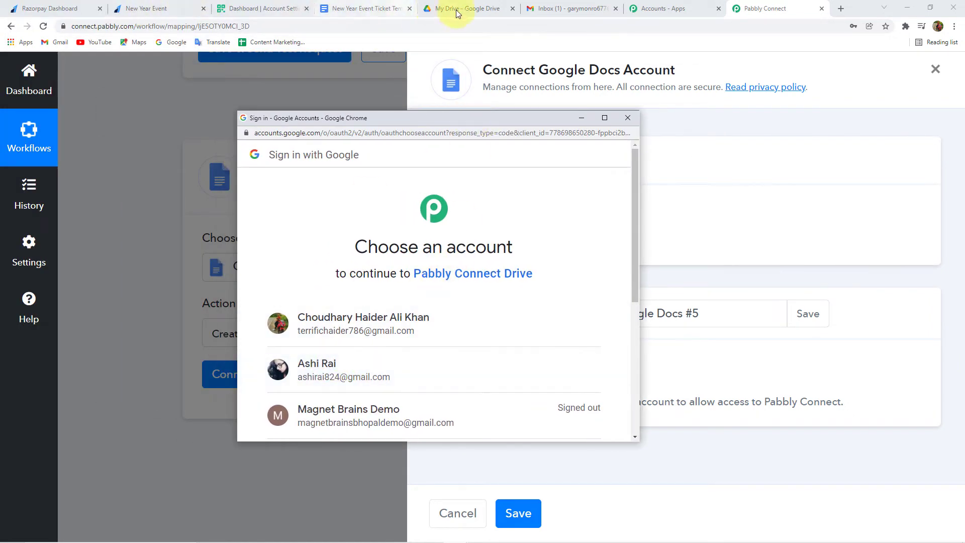
pyautogui.click(360, 4)
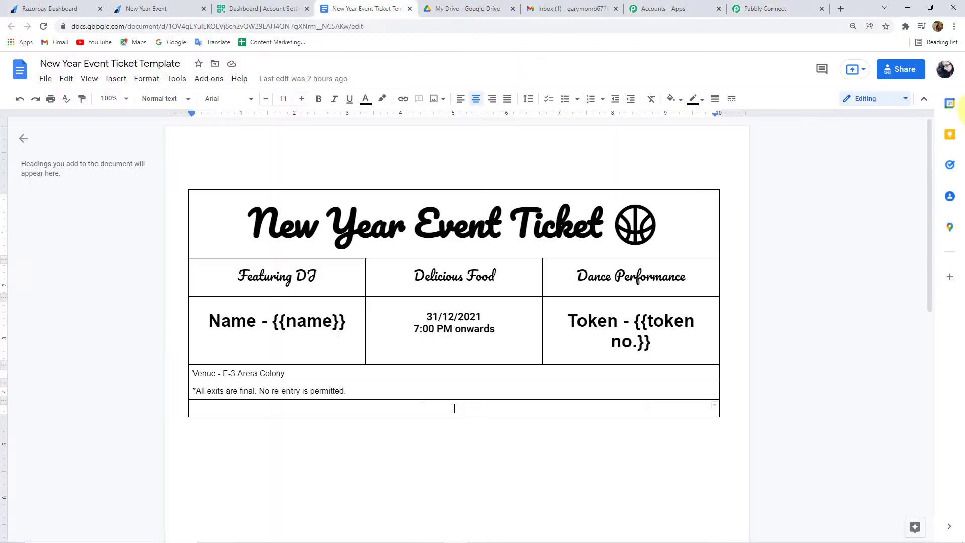
pyautogui.click(948, 71)
pyautogui.click(778, 69)
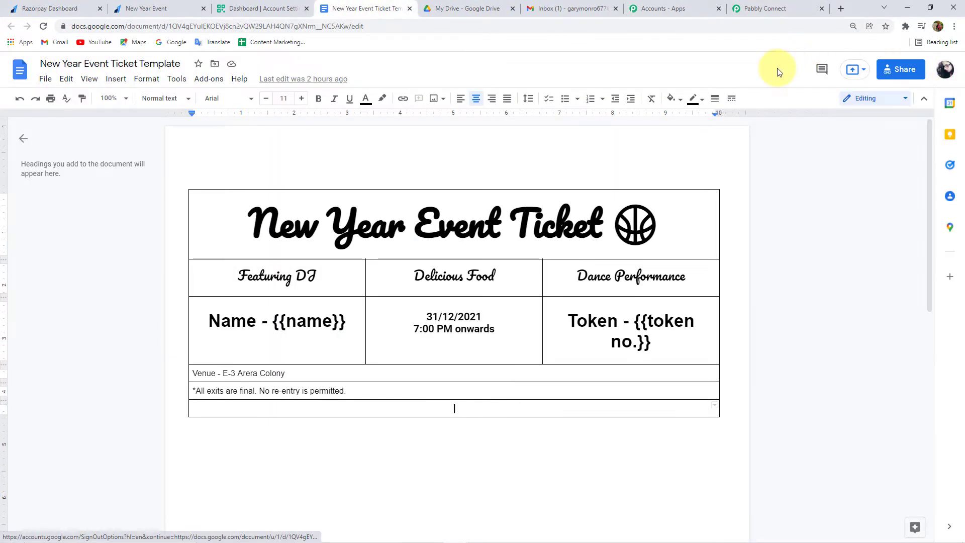
pyautogui.click(758, 10)
# Step: Authorize Google Docs with the chosen Google account and dismiss the success message
pyautogui.click(526, 371)
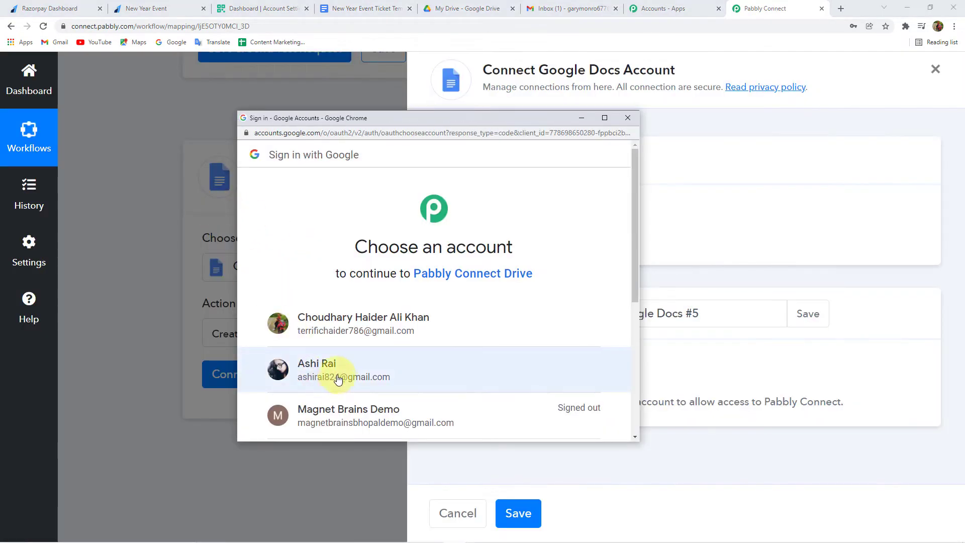
pyautogui.click(337, 378)
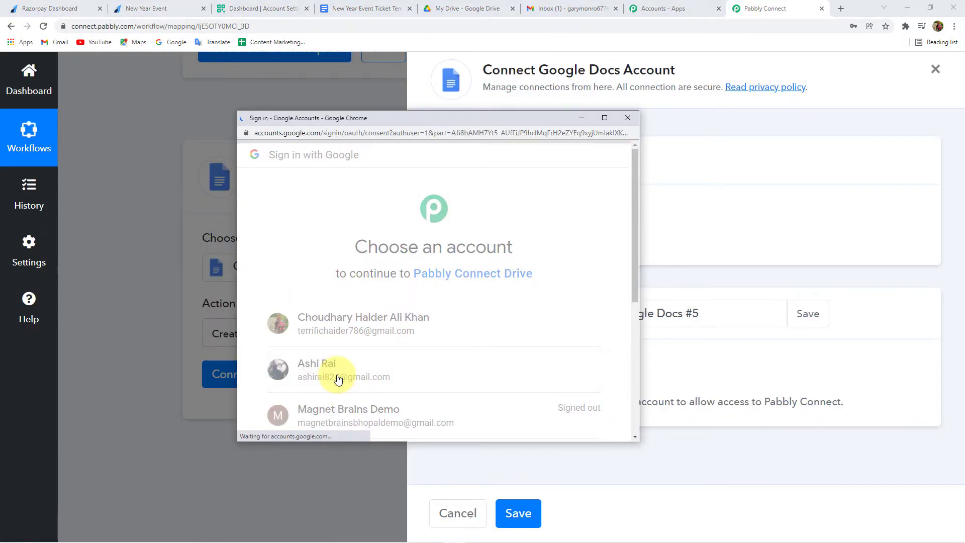
pyautogui.scroll(-4, 425, 361)
pyautogui.click(555, 349)
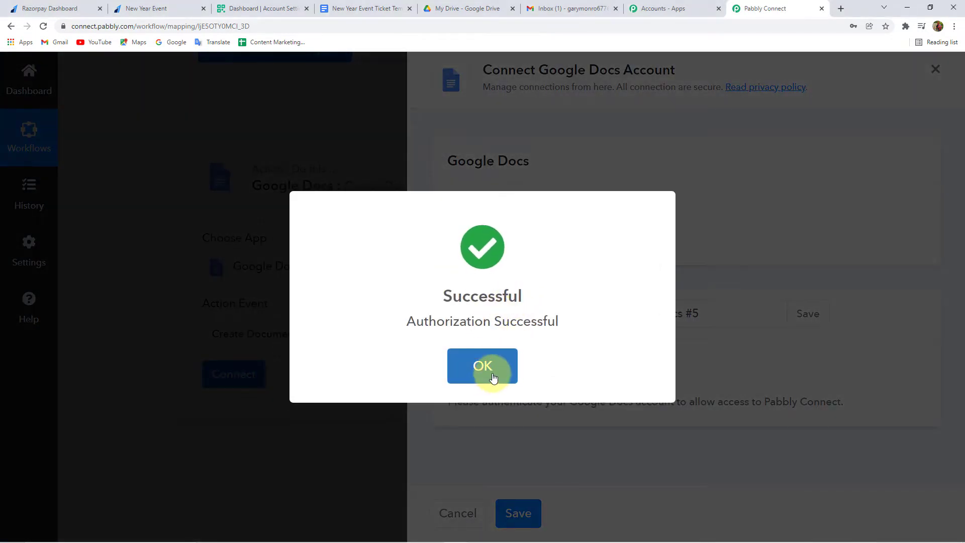
pyautogui.click(490, 368)
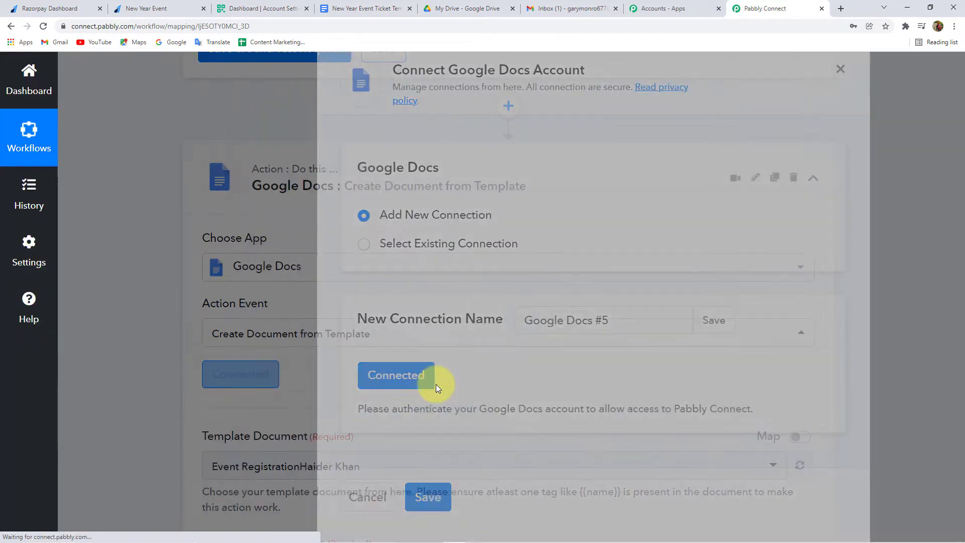
pyautogui.scroll(-3, 254, 282)
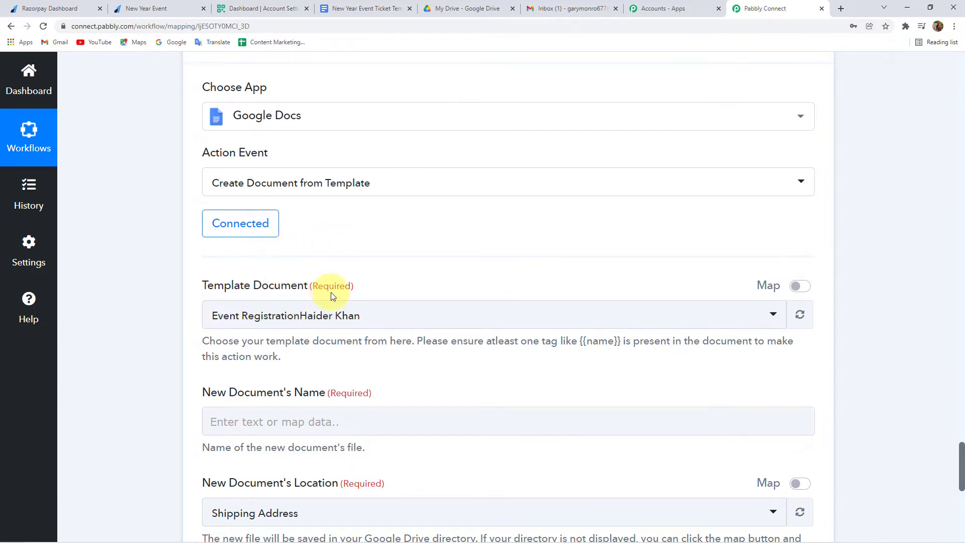
# Step: Browse the Template Document list and confirm the ticket template's name in Google Docs
pyautogui.click(277, 317)
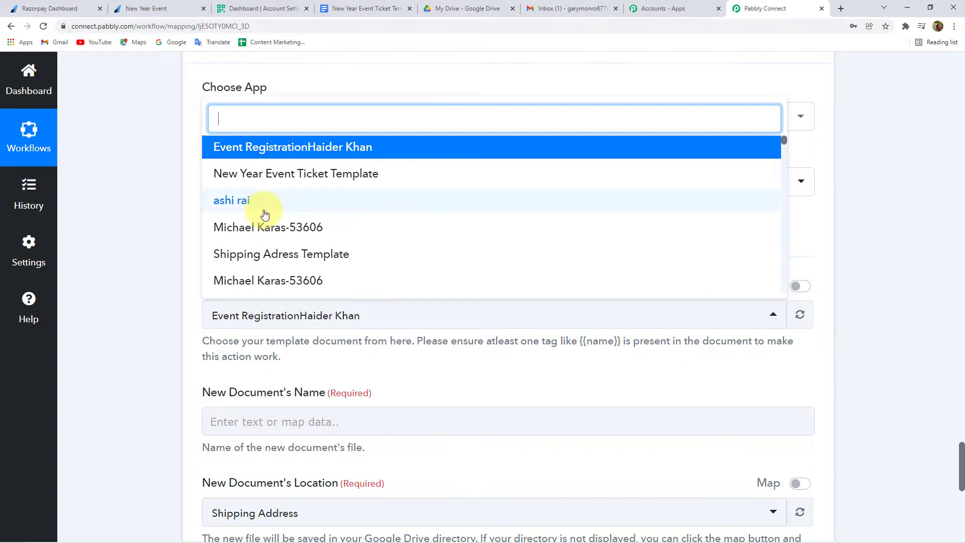
pyautogui.scroll(-2, 260, 211)
pyautogui.scroll(-2, 262, 214)
pyautogui.scroll(-3, 264, 217)
pyautogui.scroll(2, 258, 208)
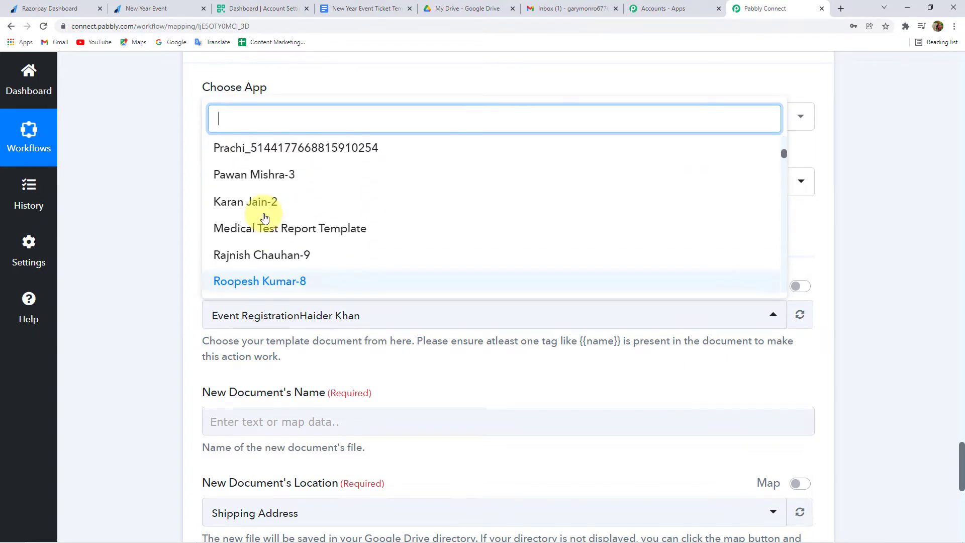
pyautogui.scroll(-3, 259, 215)
pyautogui.click(135, 196)
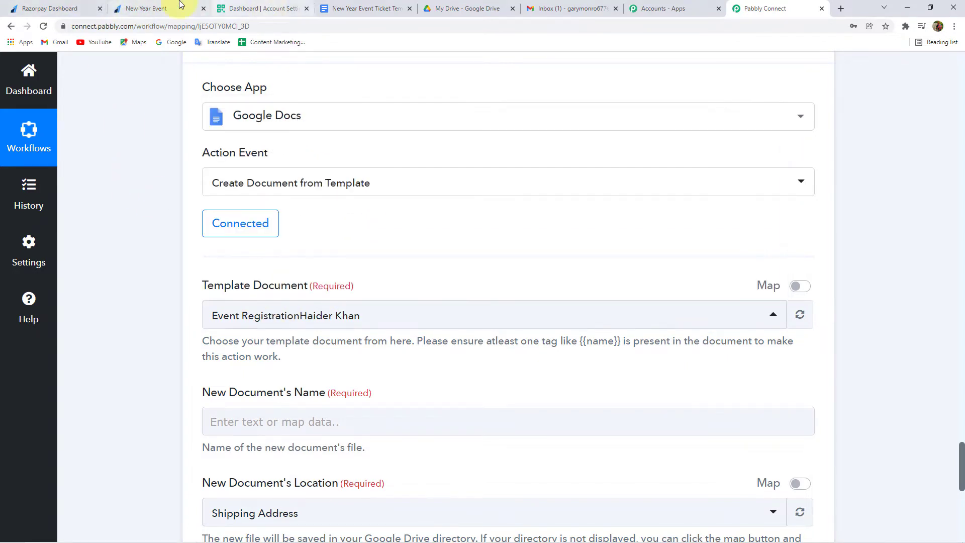
pyautogui.click(352, 9)
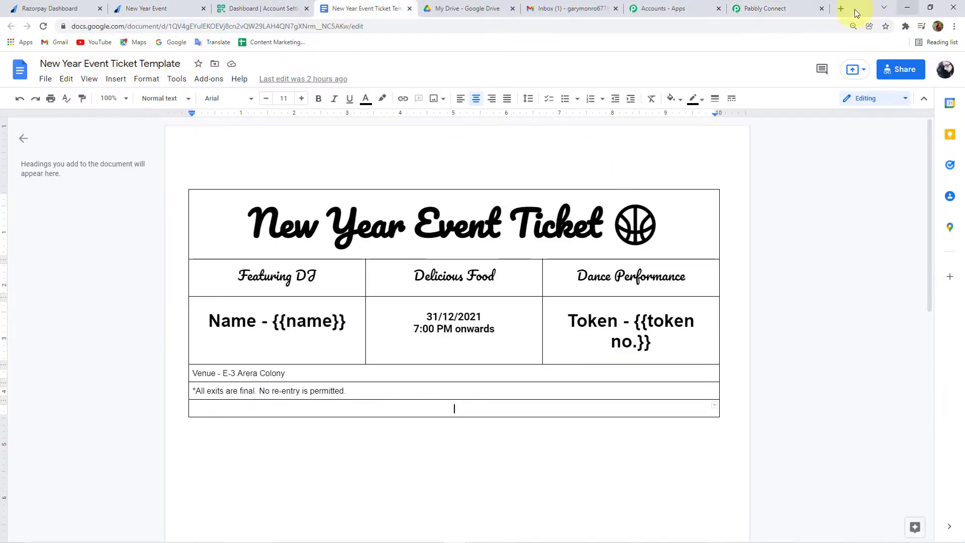
pyautogui.click(764, 9)
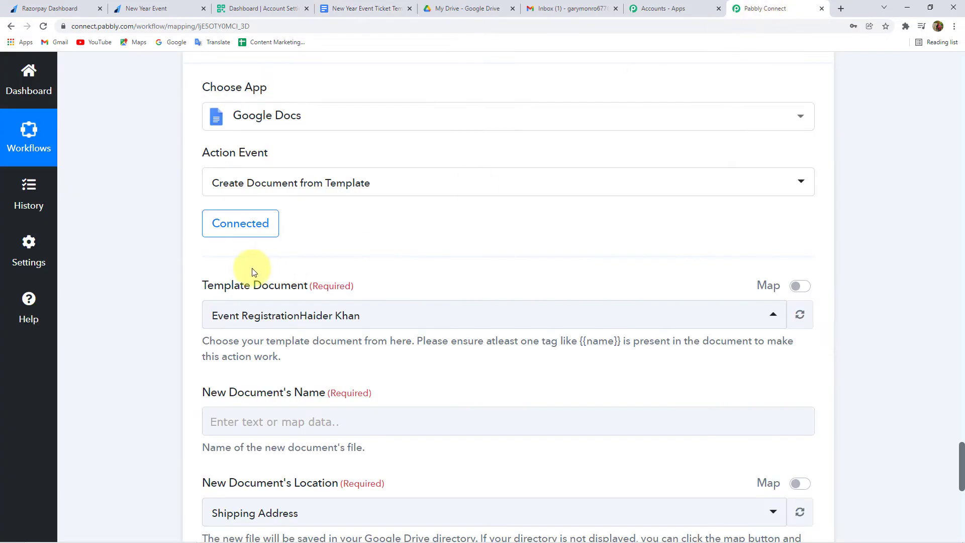
# Step: Search the template list and pick New Year Event Ticket Template
pyautogui.click(255, 317)
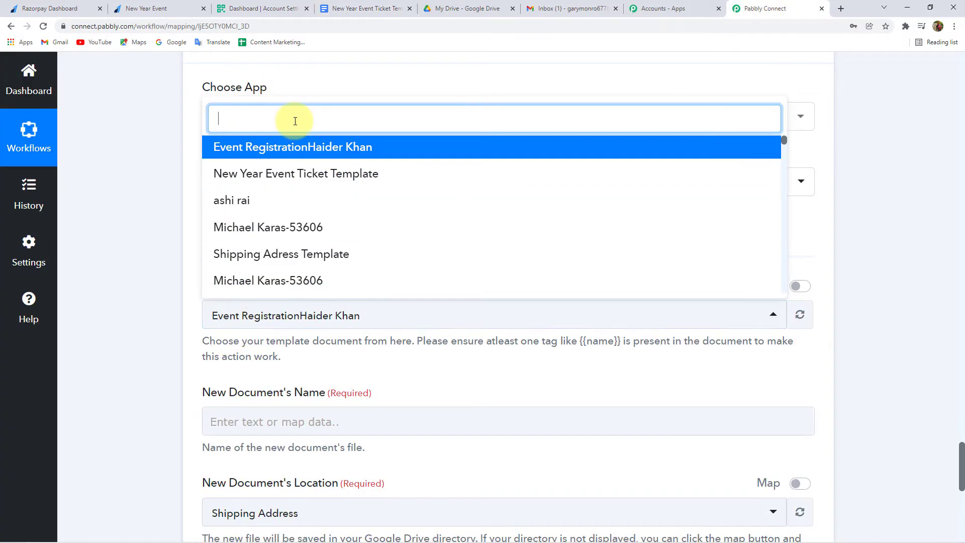
pyautogui.write('New')
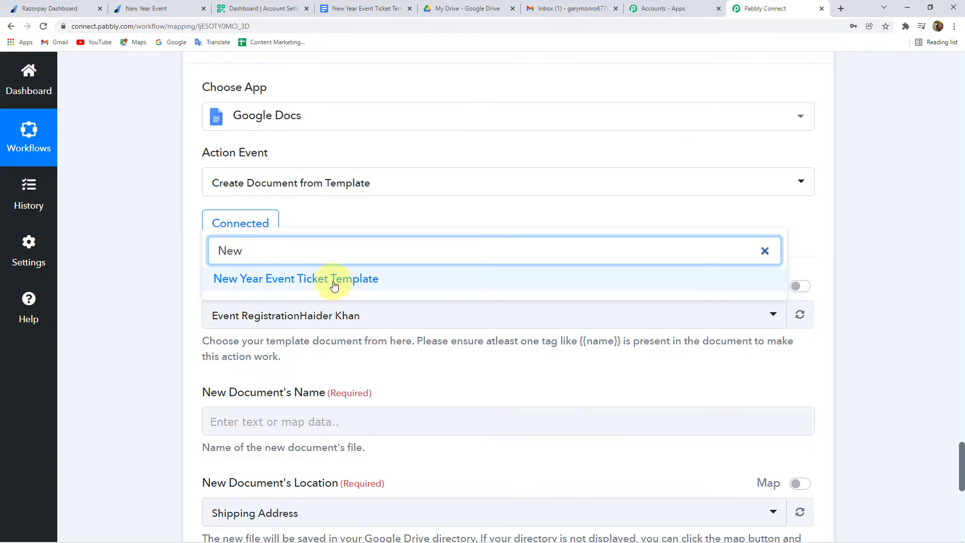
pyautogui.press('BackSpace')
pyautogui.press('BackSpace')
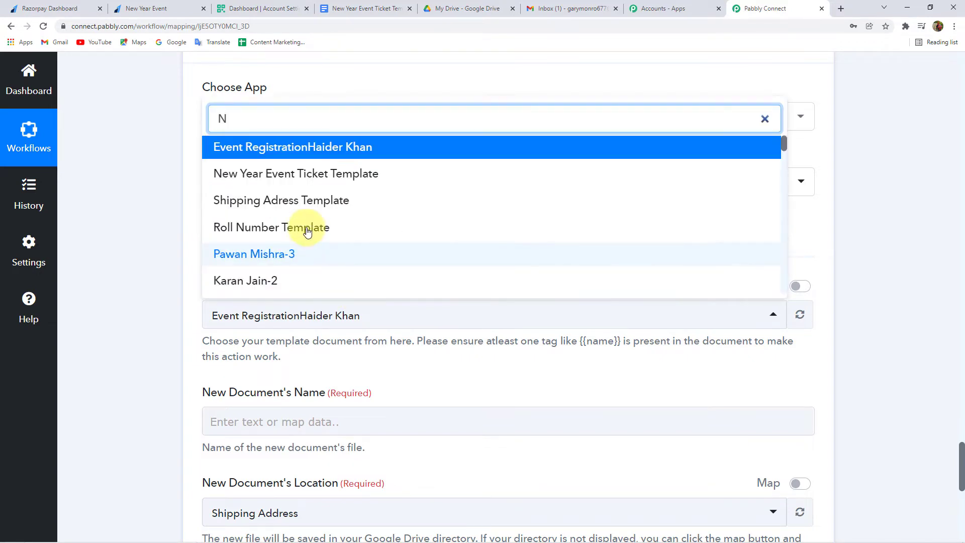
pyautogui.press('BackSpace')
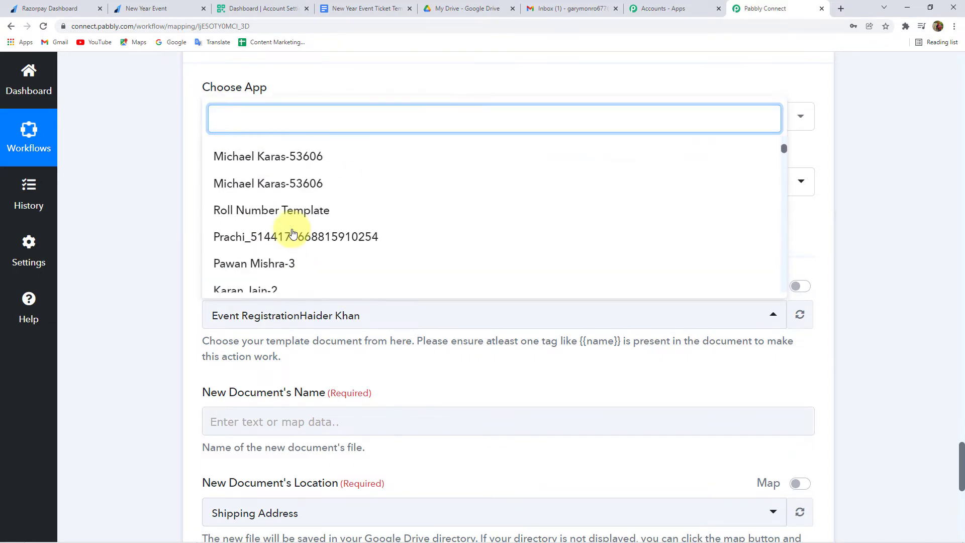
pyautogui.scroll(3, 294, 234)
pyautogui.scroll(1, 287, 228)
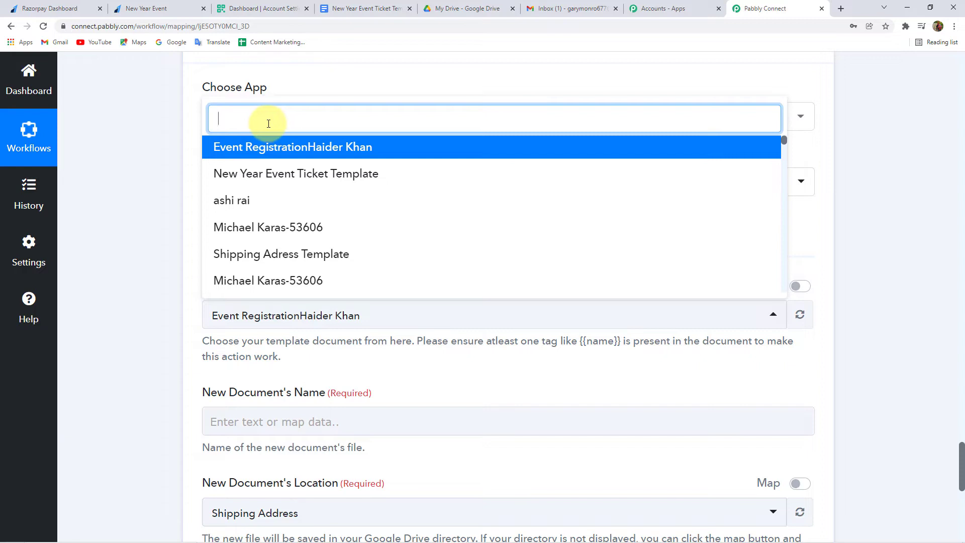
pyautogui.click(285, 175)
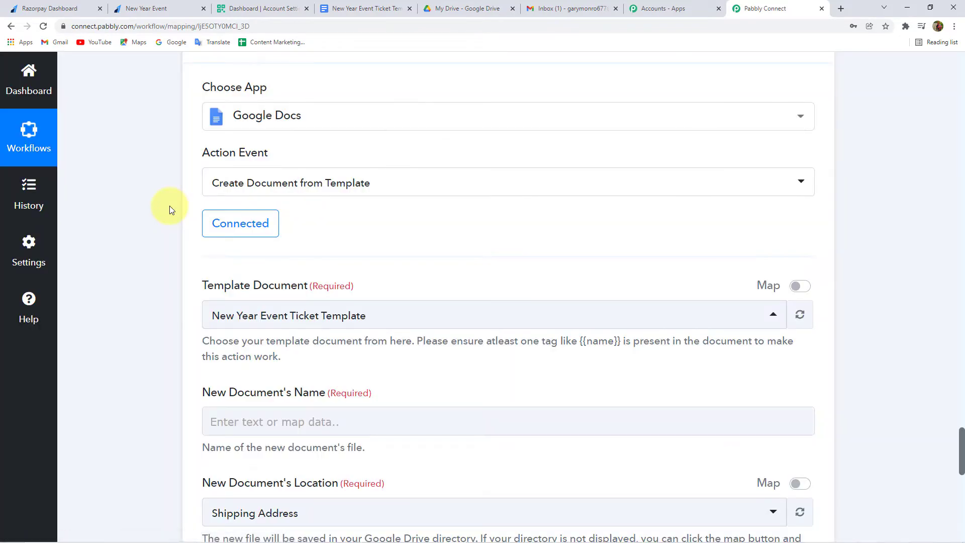
pyautogui.scroll(-2, 201, 226)
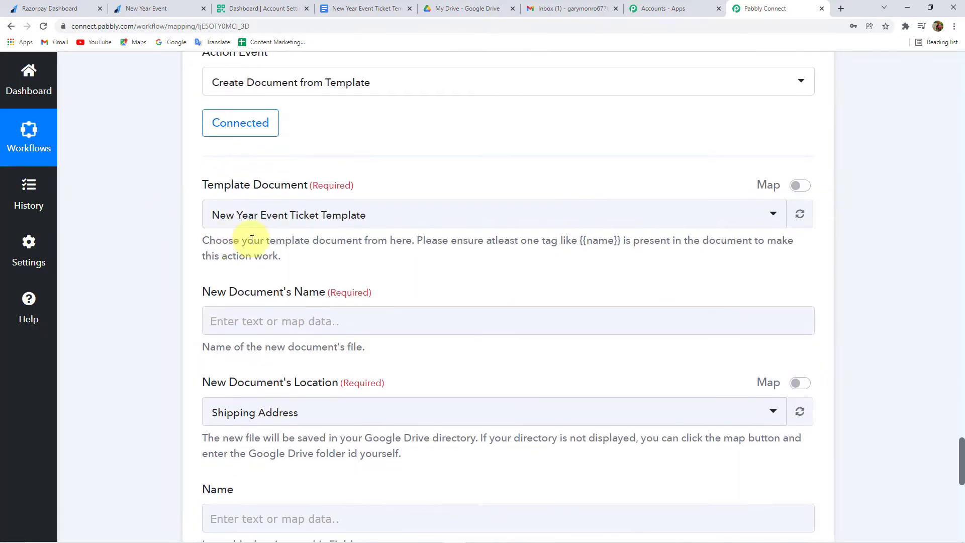
pyautogui.scroll(-2, 242, 254)
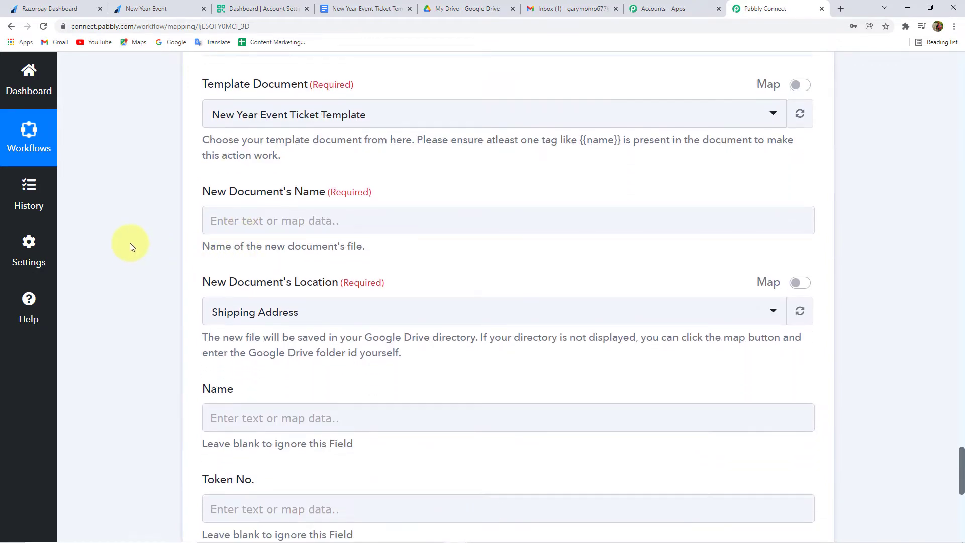
# Step: Name new documents 'Ticket' plus Razorpay's Payload Payment Entity Notes Full Name
pyautogui.click(266, 223)
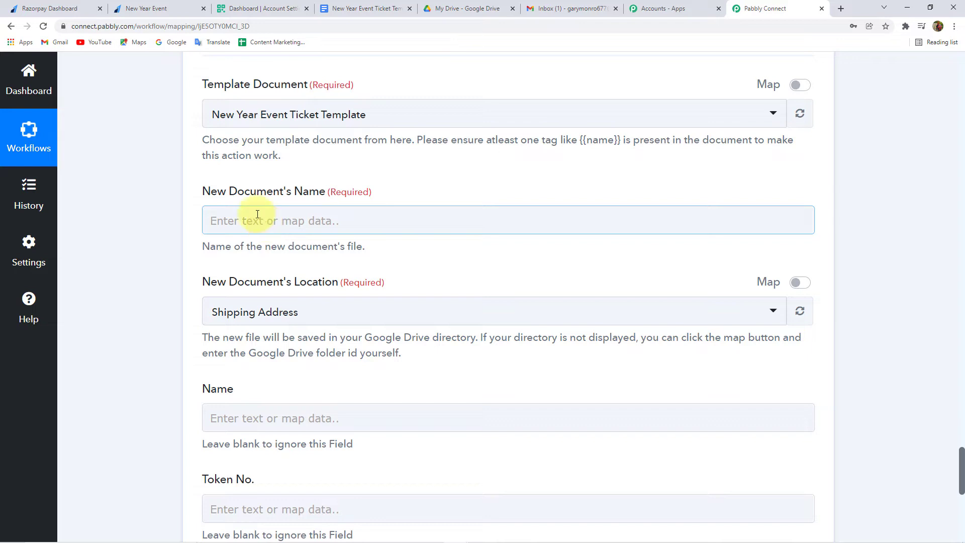
pyautogui.click(236, 219)
pyautogui.write('Ticket')
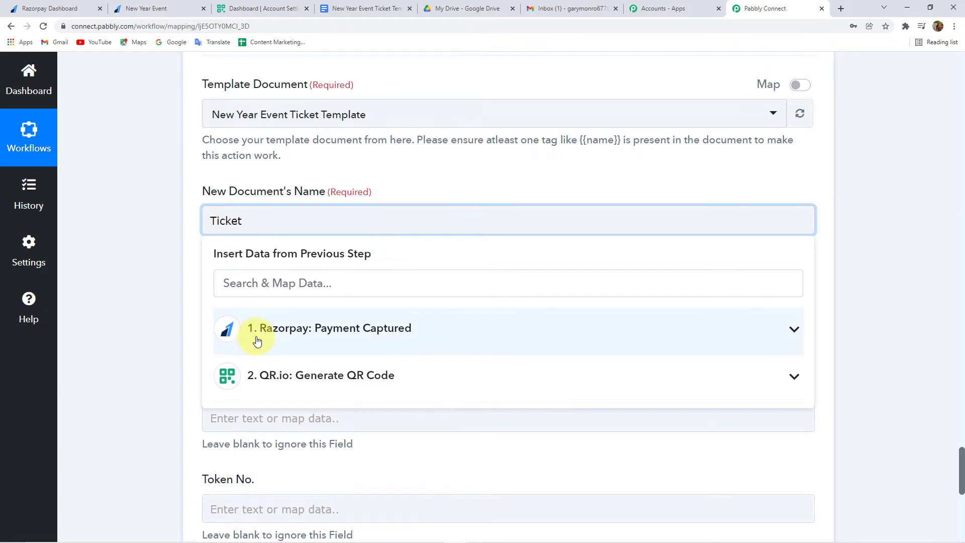
pyautogui.click(329, 335)
pyautogui.scroll(-2, 409, 383)
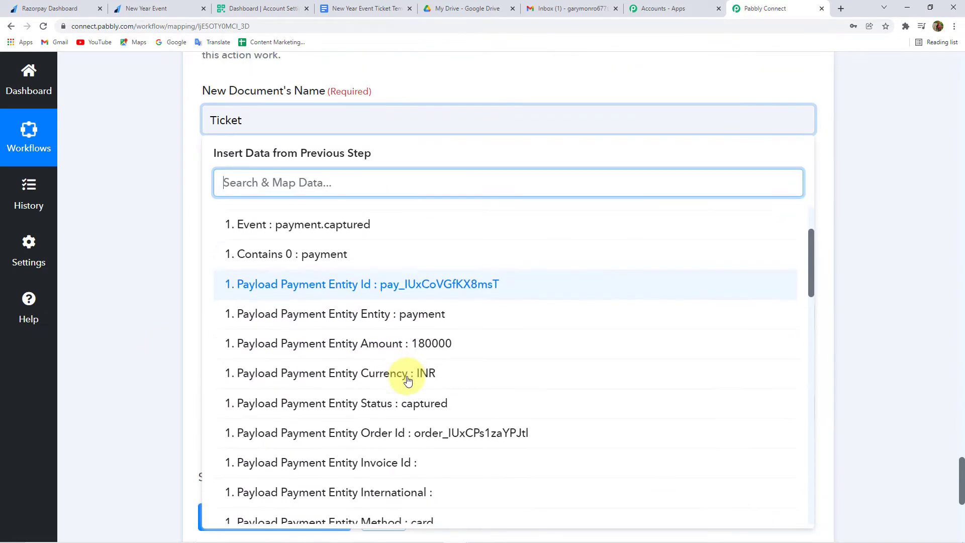
pyautogui.scroll(-3, 409, 383)
pyautogui.scroll(-4, 409, 383)
pyautogui.scroll(-4, 407, 383)
pyautogui.scroll(2, 408, 382)
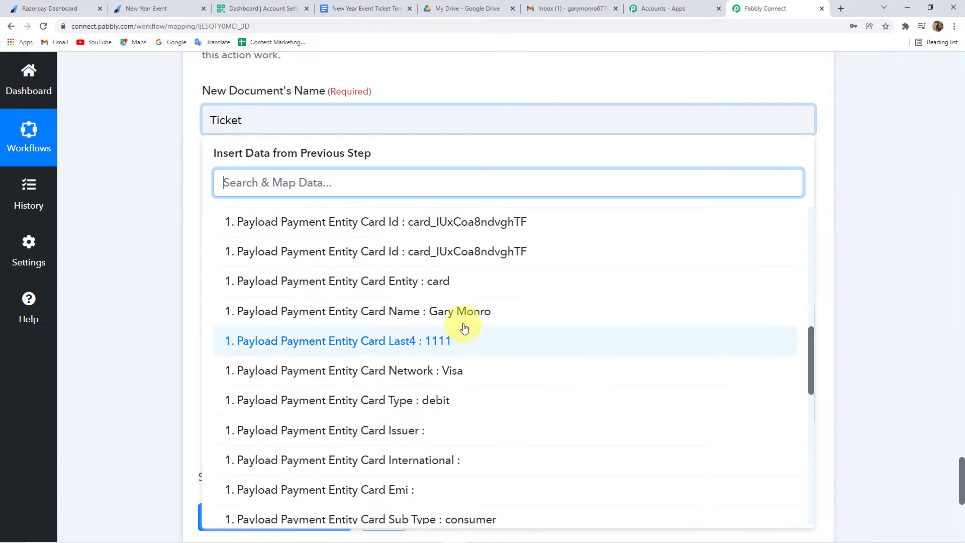
pyautogui.scroll(-2, 334, 312)
pyautogui.scroll(-4, 409, 338)
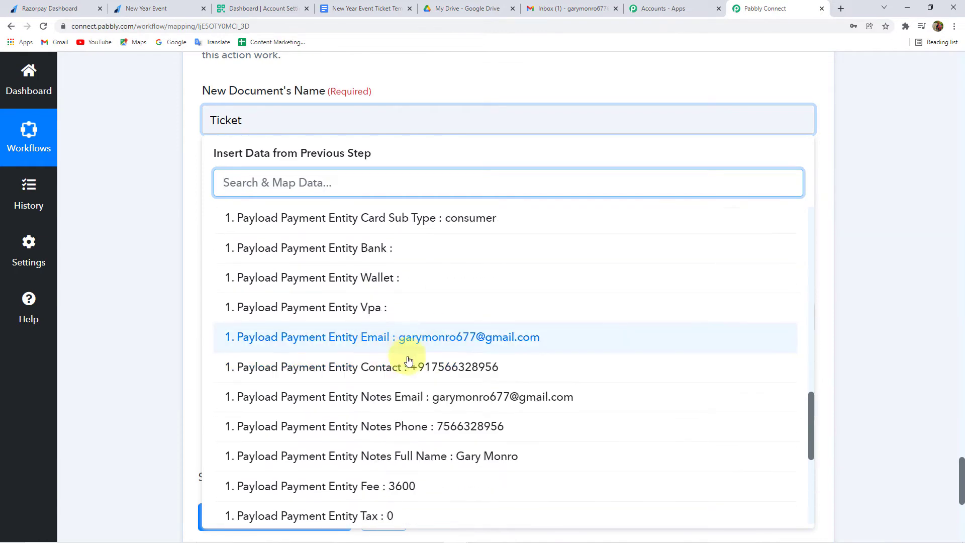
pyautogui.scroll(-3, 409, 362)
pyautogui.click(482, 362)
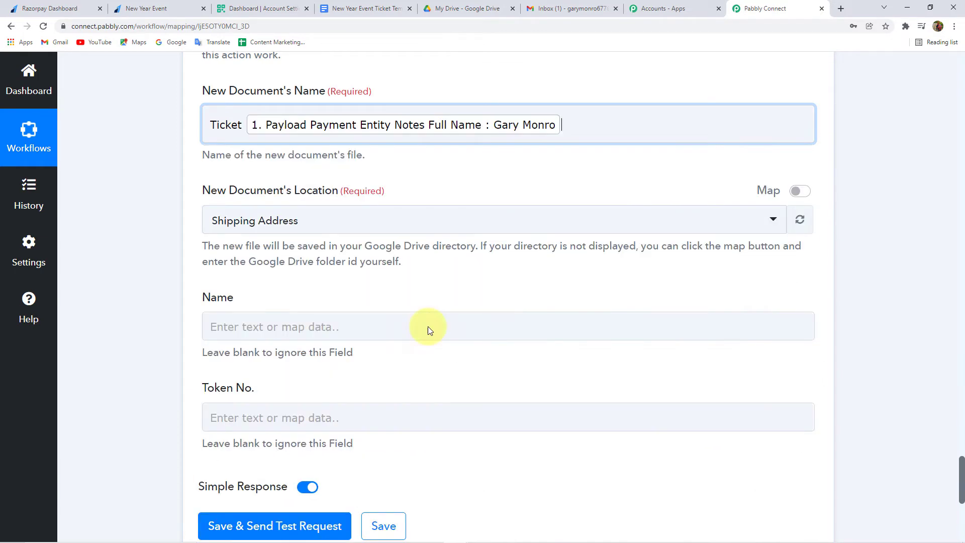
pyautogui.click(149, 231)
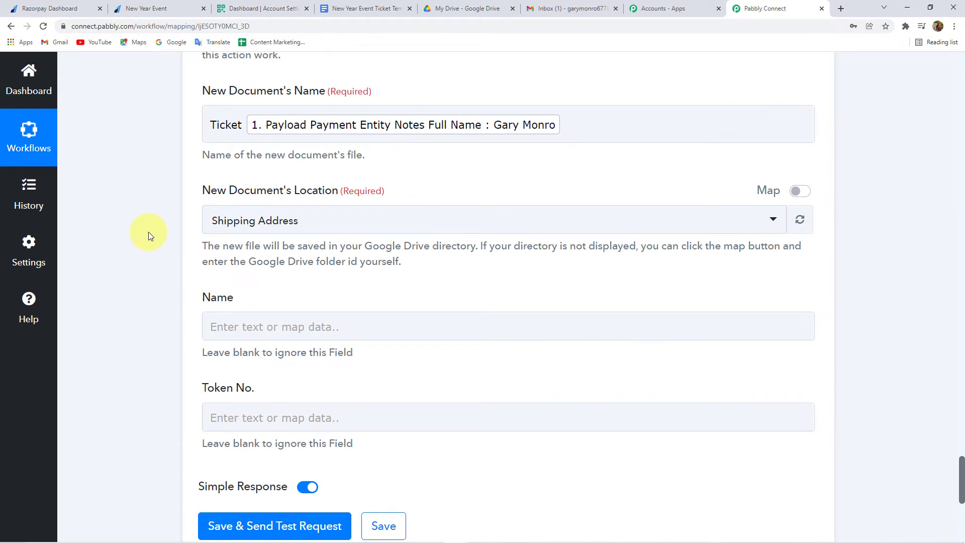
pyautogui.scroll(-2, 138, 233)
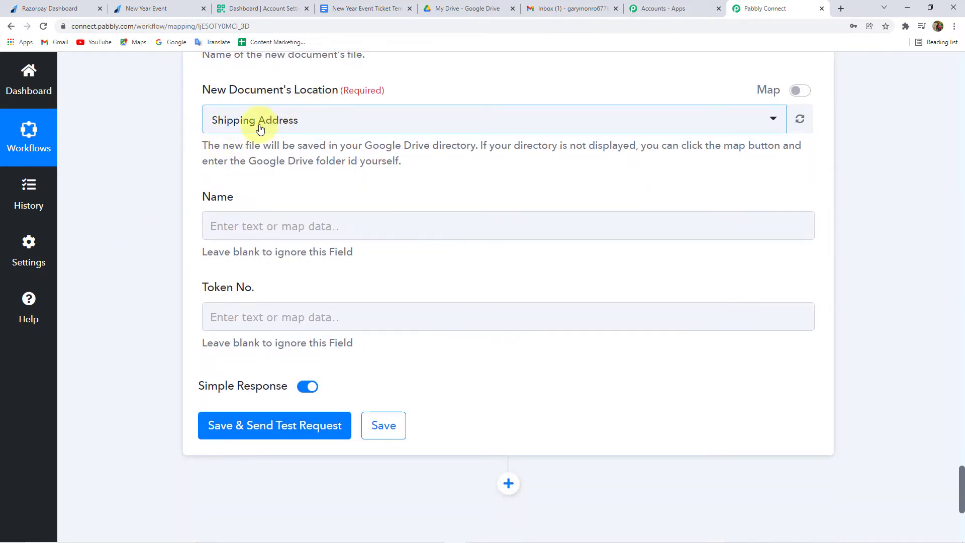
# Step: Check Google Drive and the available folders for the new document's location
pyautogui.click(464, 12)
pyautogui.scroll(-3, 491, 366)
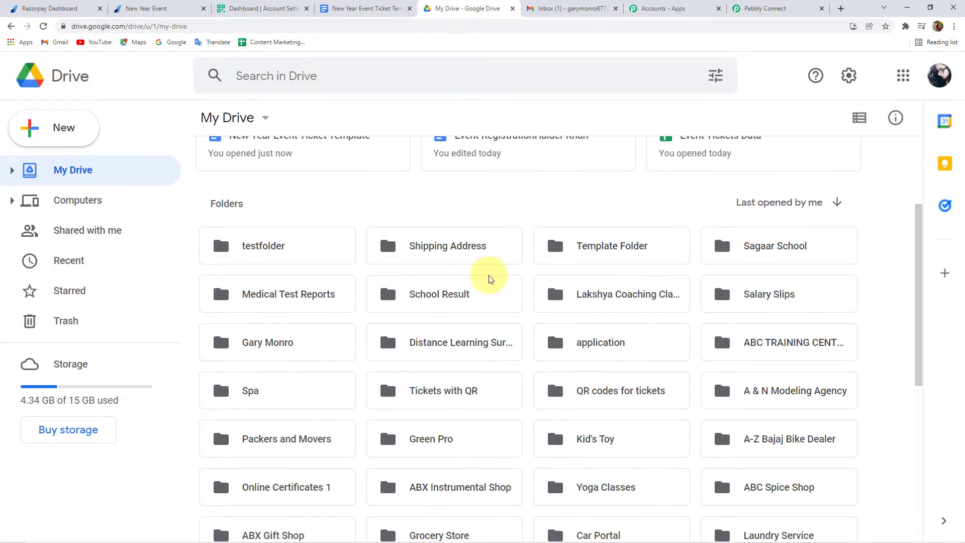
pyautogui.click(765, 9)
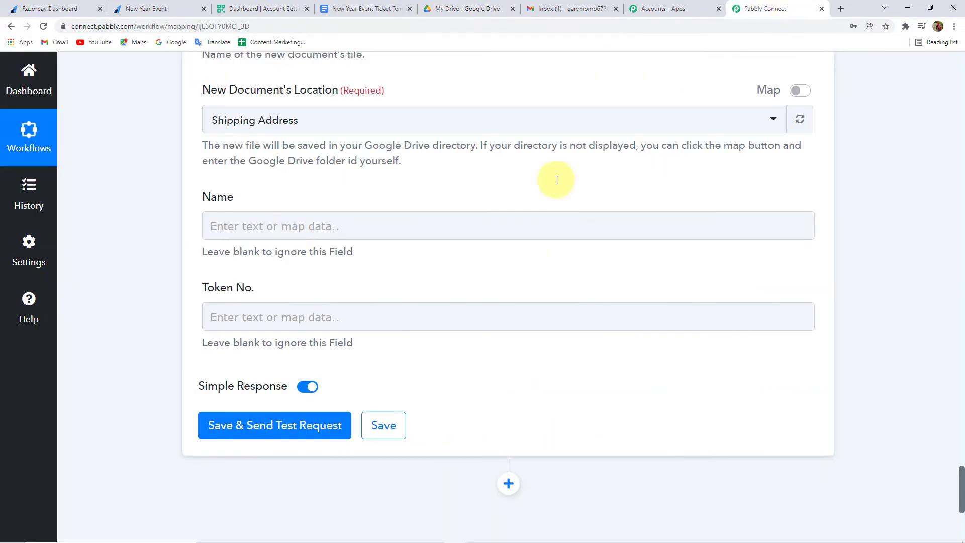
pyautogui.click(291, 123)
pyautogui.scroll(-5, 292, 318)
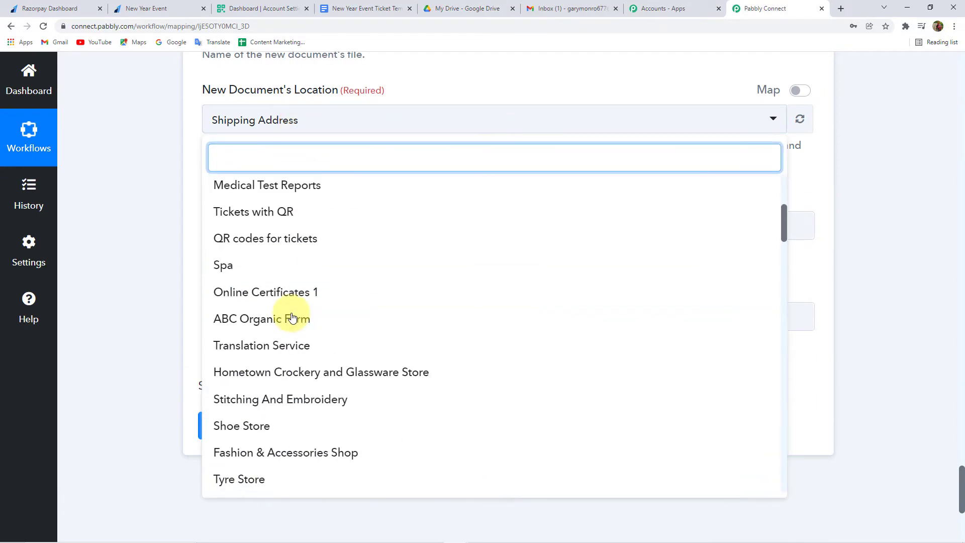
pyautogui.scroll(-4, 291, 318)
pyautogui.scroll(5, 291, 321)
pyautogui.scroll(4, 292, 324)
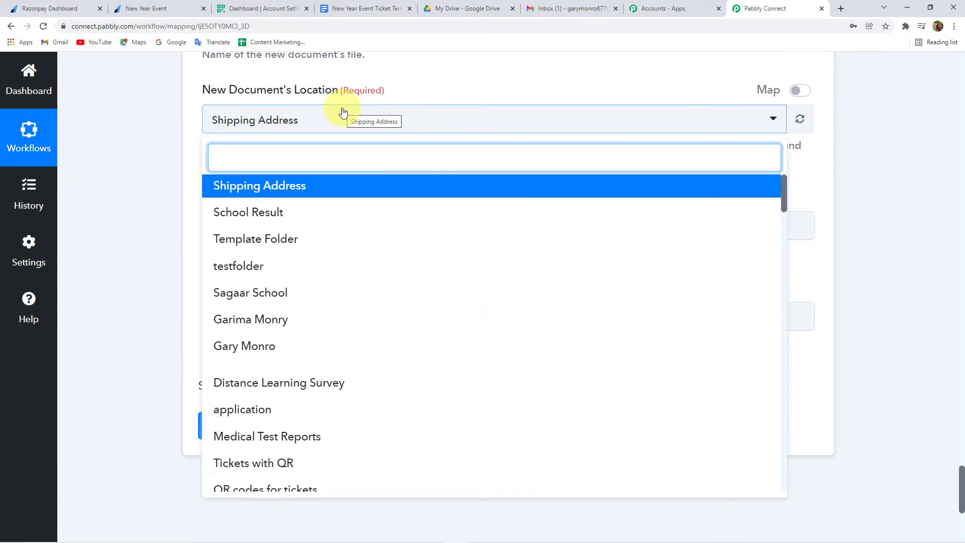
# Step: Add a folder named 'New Year' in My Drive via New > Folder
pyautogui.click(438, 10)
pyautogui.scroll(-5, 355, 318)
pyautogui.scroll(7, 334, 315)
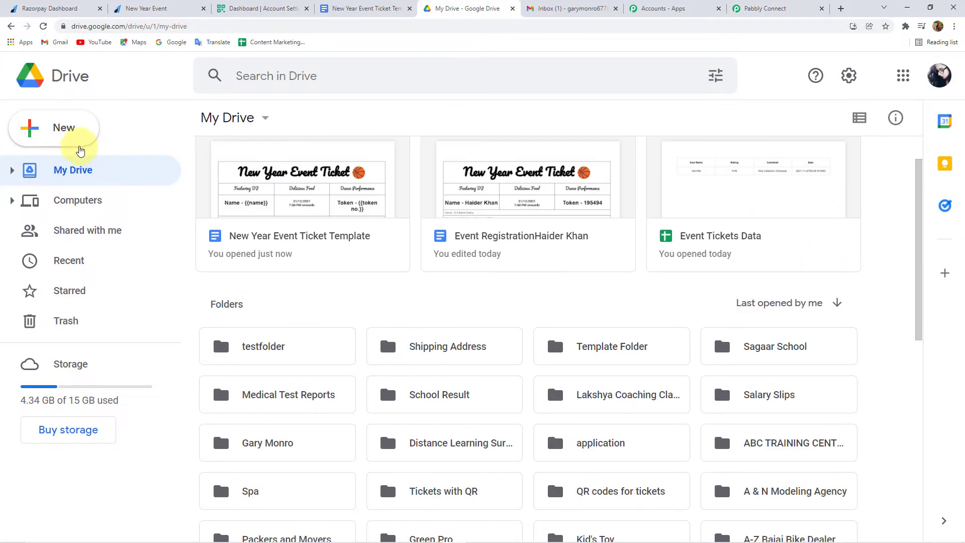
pyautogui.click(65, 135)
pyautogui.click(98, 137)
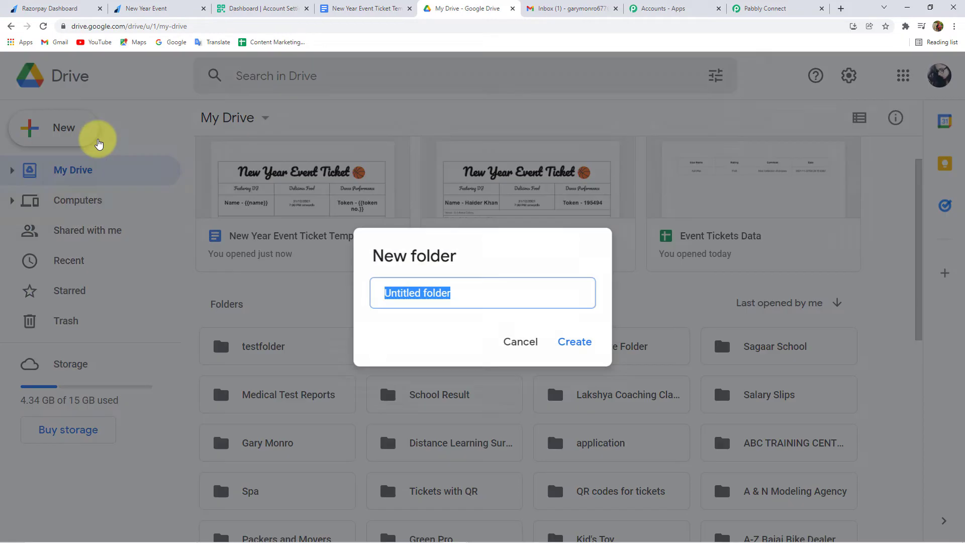
pyautogui.write('New Year')
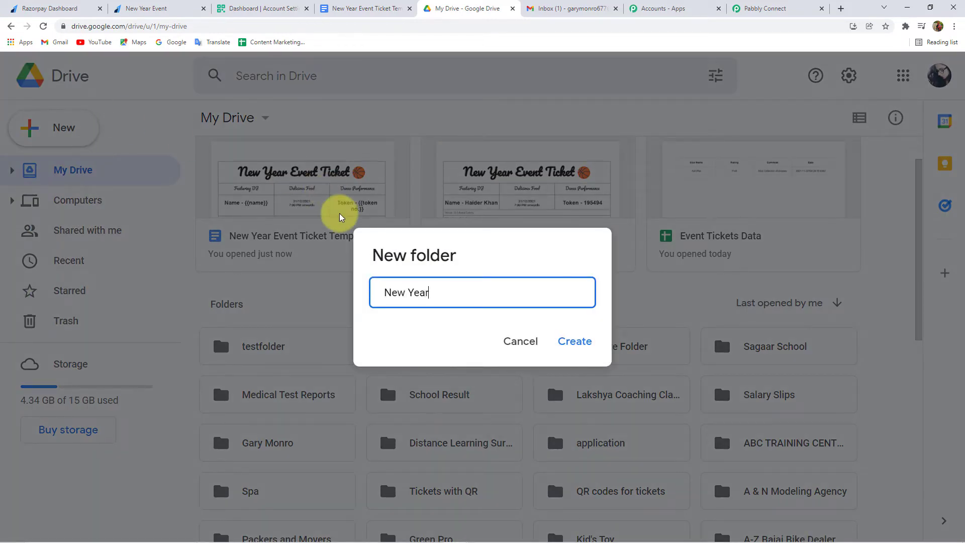
pyautogui.click(575, 341)
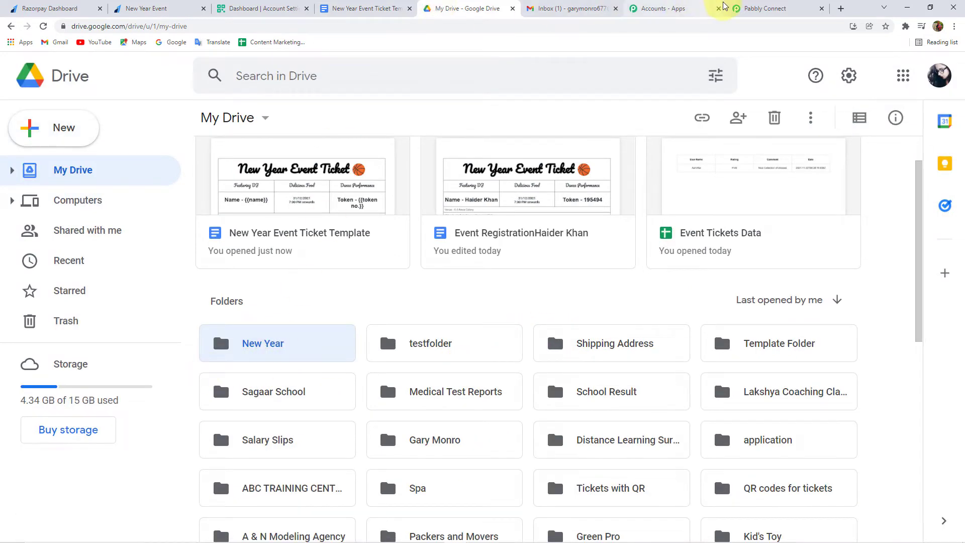
pyautogui.click(769, 9)
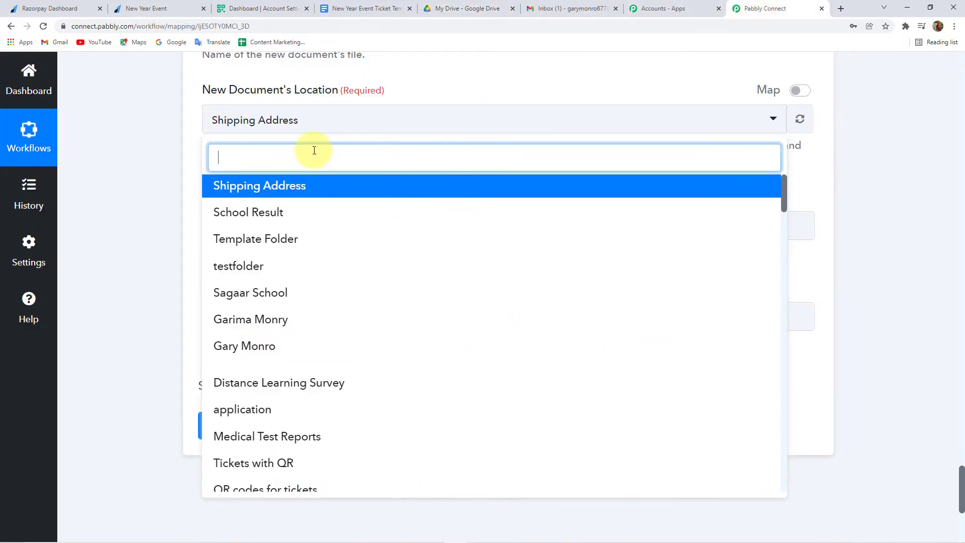
# Step: Refresh the folder list and set the document location to the New Year folder
pyautogui.write('New')
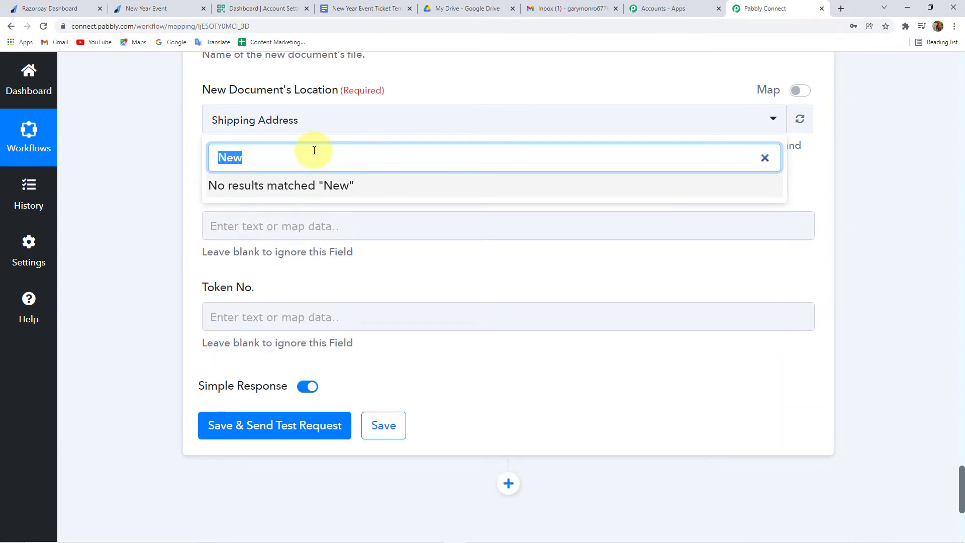
pyautogui.press('BackSpace')
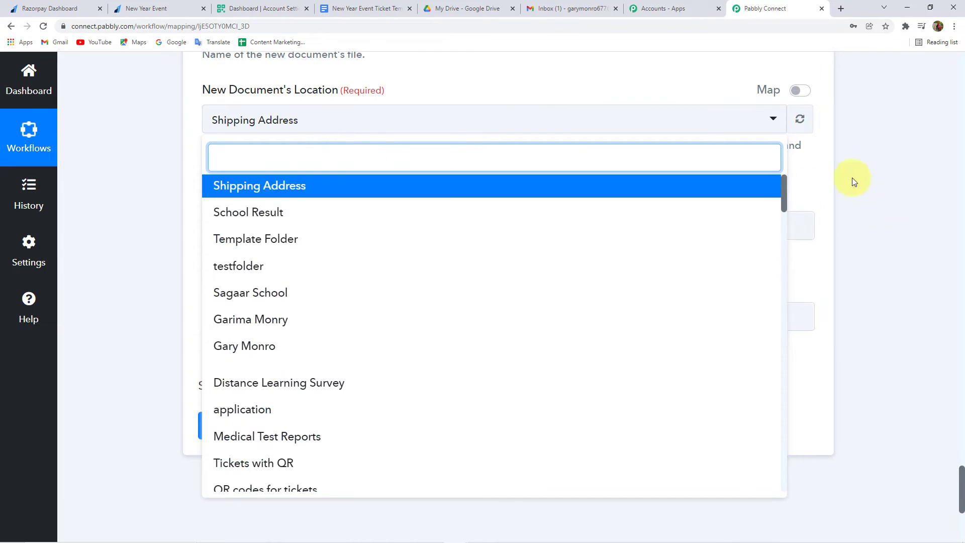
pyautogui.click(795, 121)
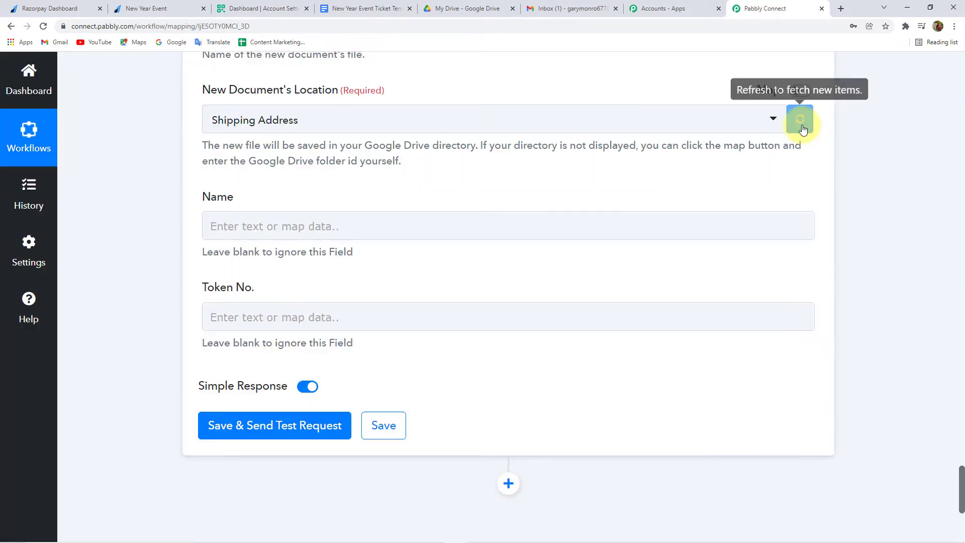
pyautogui.click(315, 123)
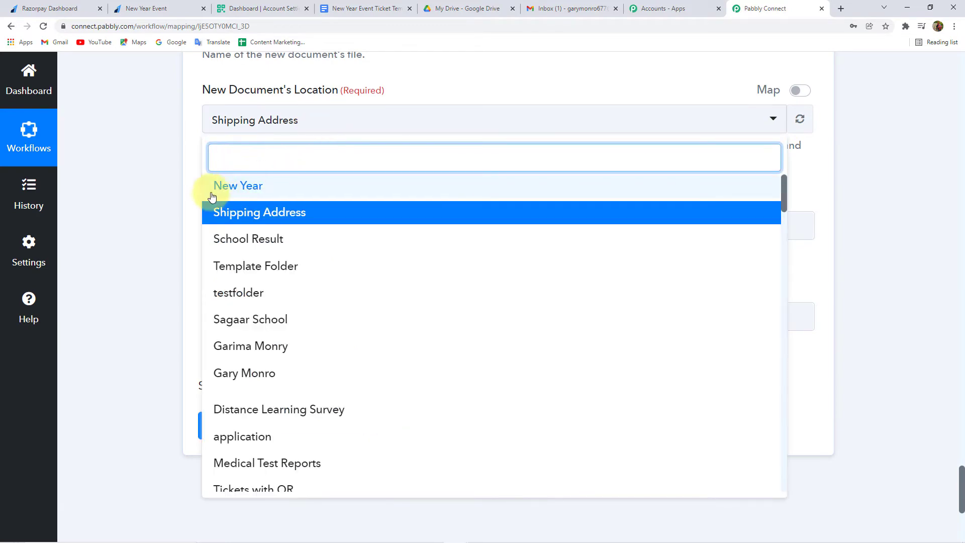
pyautogui.click(243, 191)
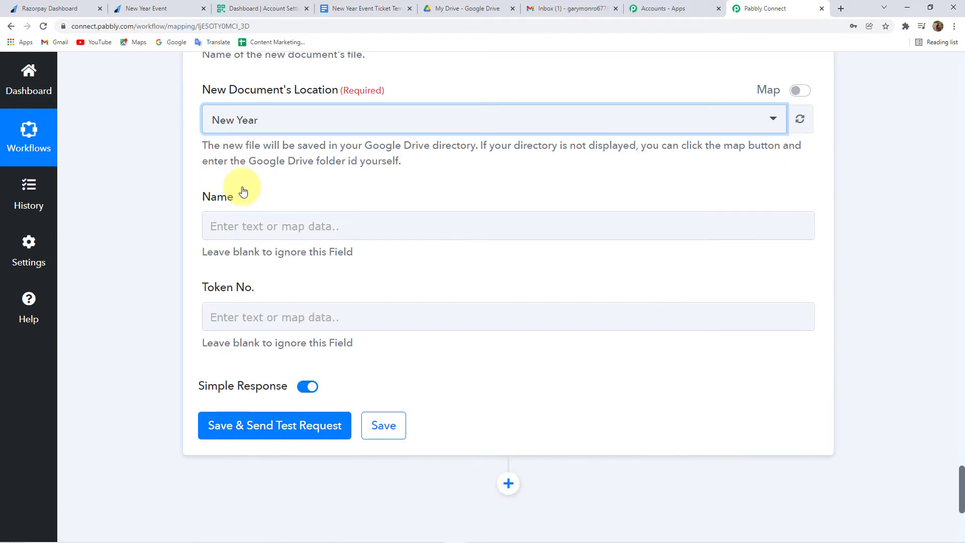
pyautogui.click(478, 8)
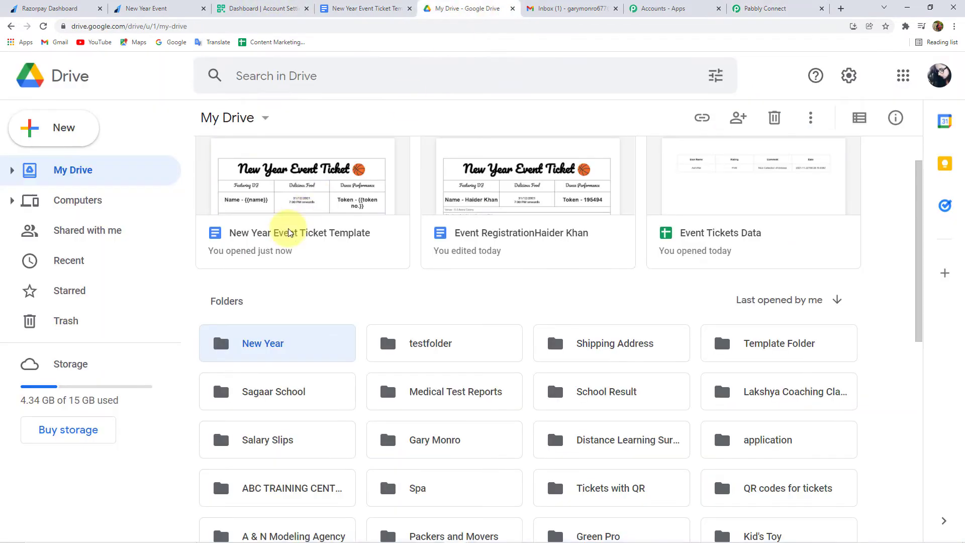
pyautogui.doubleClick(257, 353)
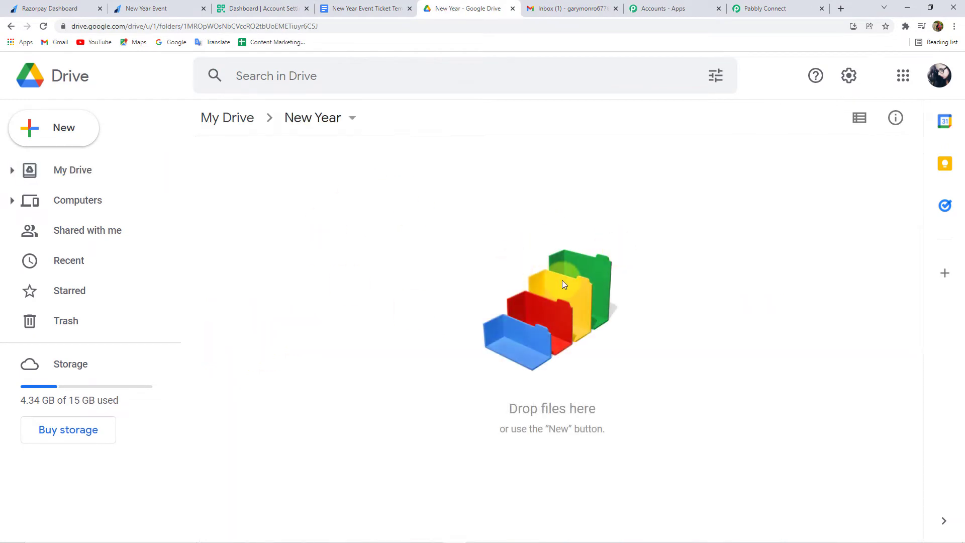
pyautogui.click(778, 10)
# Step: Browse the Razorpay data for the Name field, then check the ticket template's placeholders
pyautogui.scroll(-1, 246, 181)
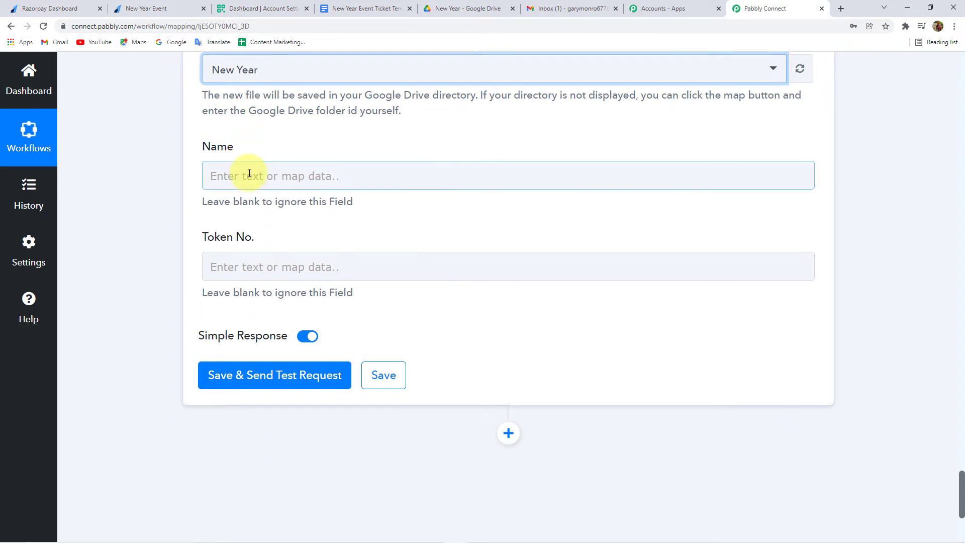
pyautogui.click(256, 175)
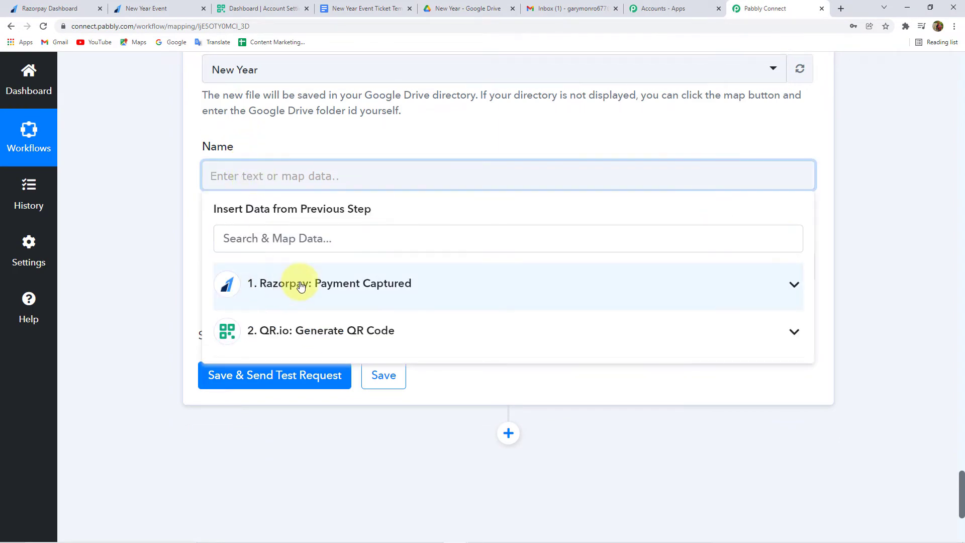
pyautogui.click(239, 282)
pyautogui.scroll(-2, 156, 288)
pyautogui.click(155, 288)
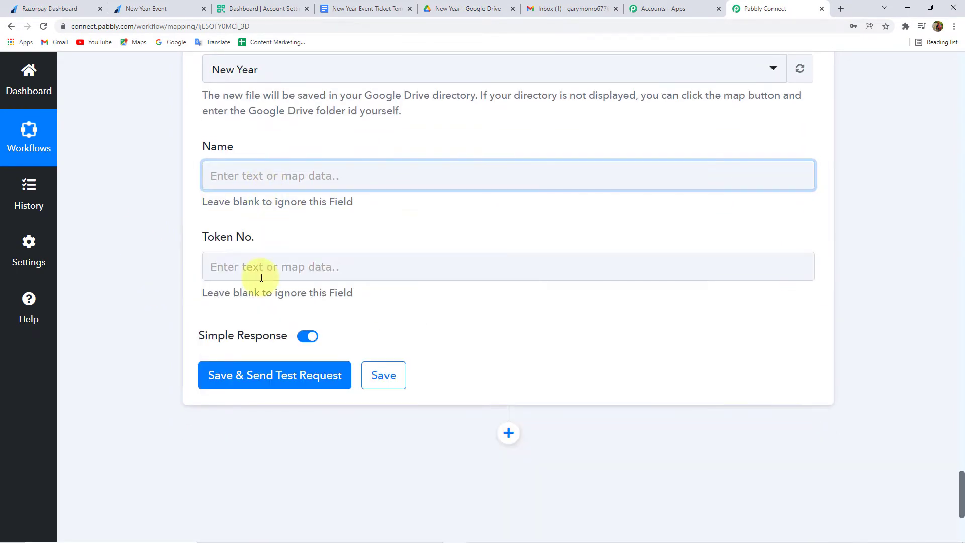
pyautogui.click(375, 8)
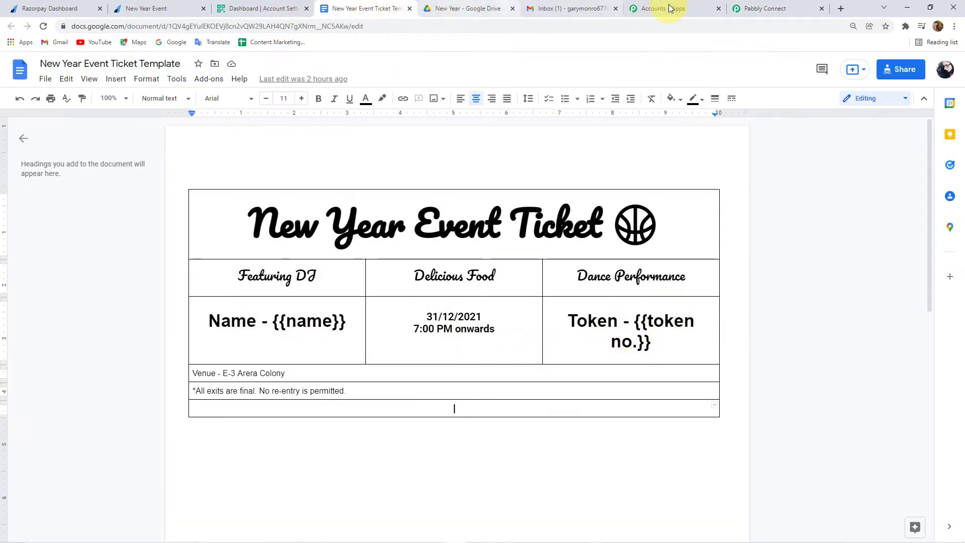
pyautogui.click(798, 10)
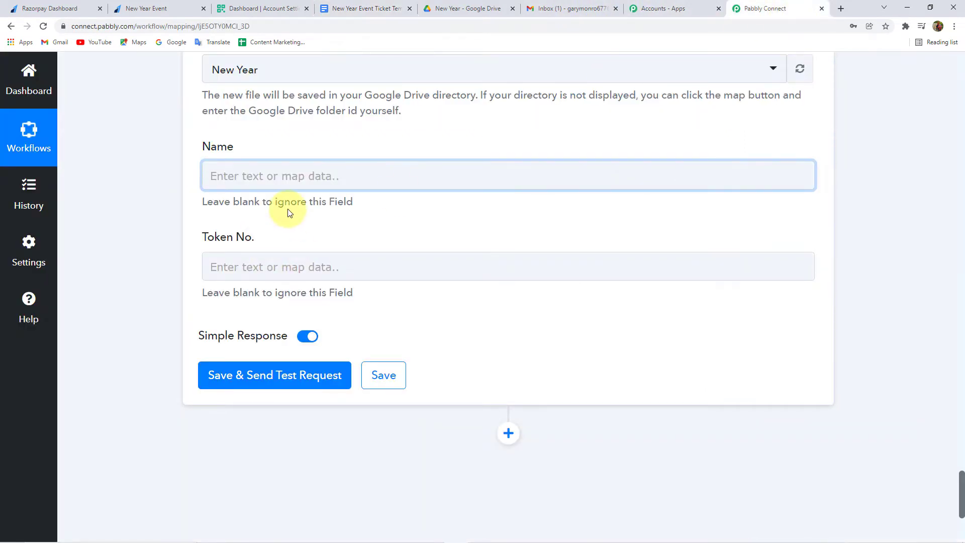
# Step: Map Name to Razorpay's Payload Payment Entity Notes Full Name instead of the card name
pyautogui.click(275, 176)
pyautogui.scroll(-2, 350, 368)
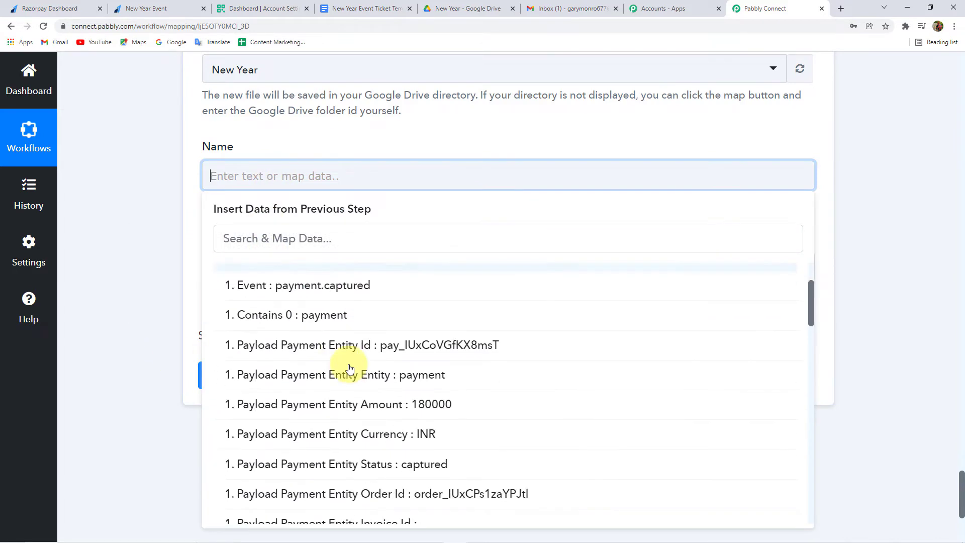
pyautogui.scroll(-2, 350, 368)
pyautogui.scroll(-3, 362, 371)
pyautogui.scroll(-3, 362, 376)
pyautogui.scroll(-1, 362, 371)
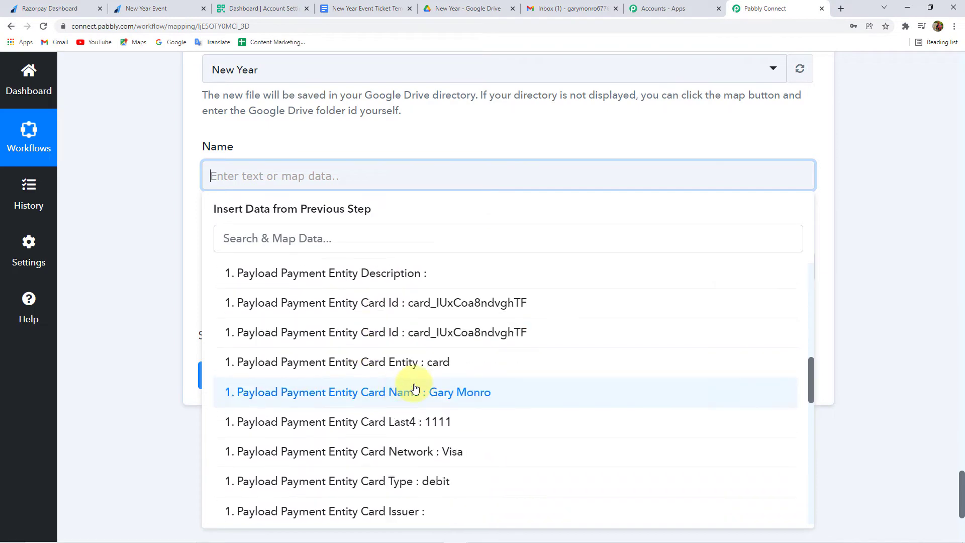
pyautogui.click(474, 371)
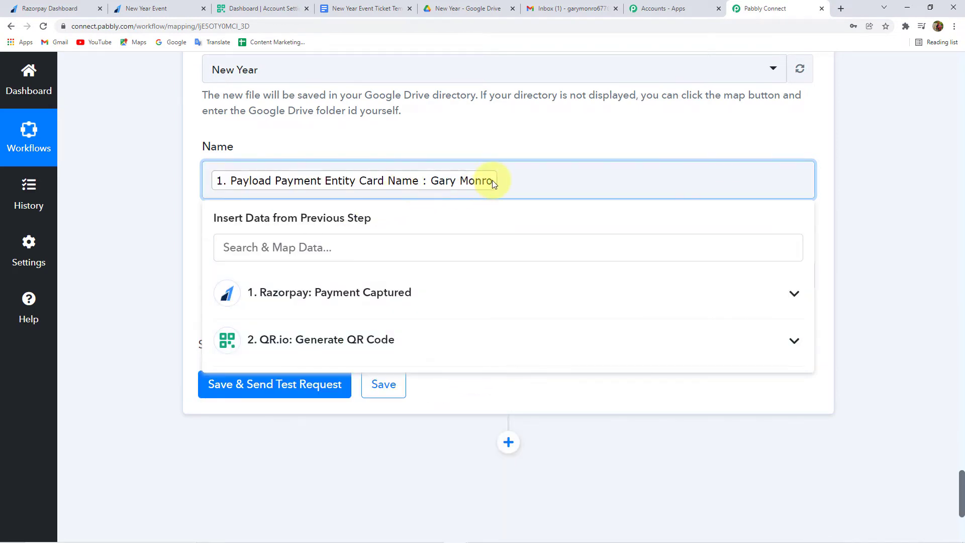
pyautogui.click(493, 180)
pyautogui.click(312, 284)
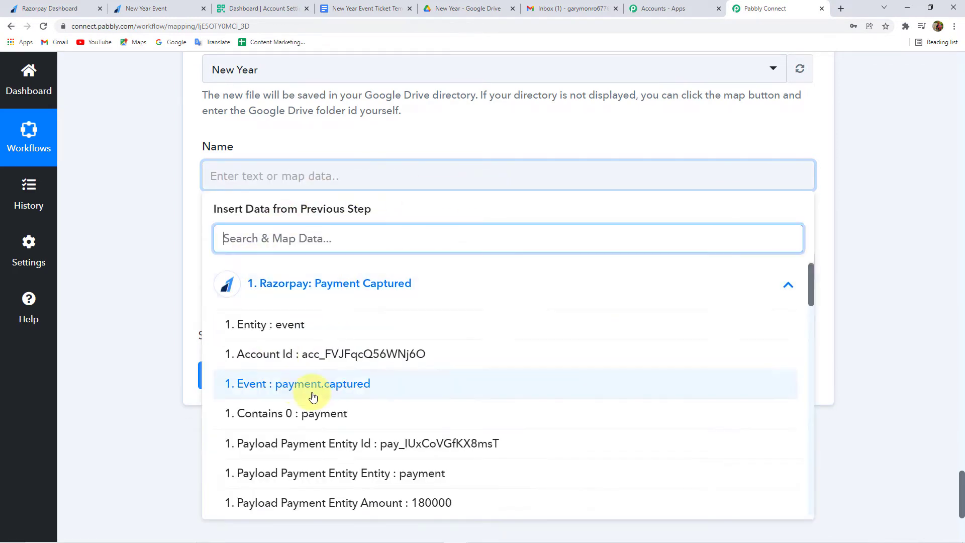
pyautogui.scroll(-5, 307, 396)
pyautogui.scroll(-3, 319, 398)
pyautogui.scroll(1, 319, 397)
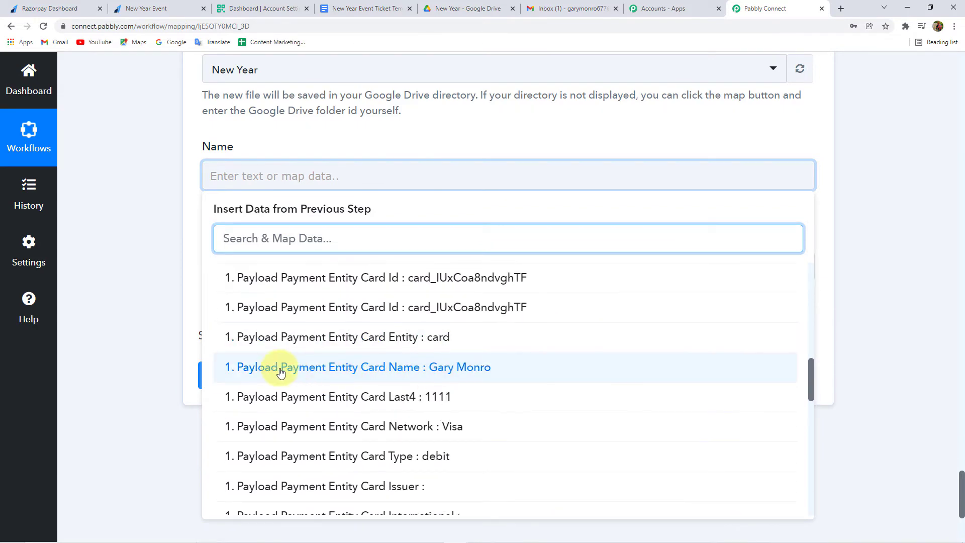
pyautogui.scroll(-4, 414, 372)
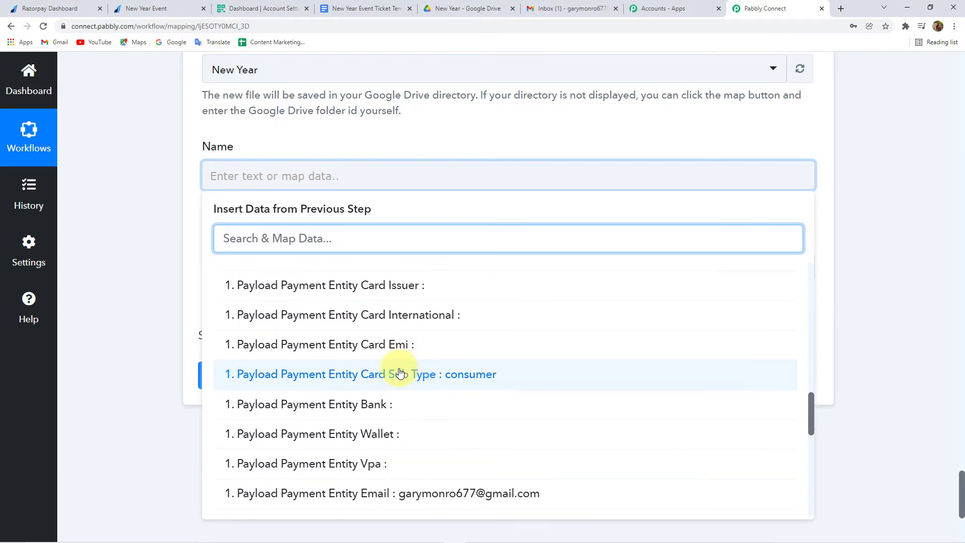
pyautogui.scroll(-3, 410, 371)
pyautogui.scroll(-2, 399, 372)
pyautogui.scroll(3, 400, 372)
pyautogui.scroll(2, 399, 372)
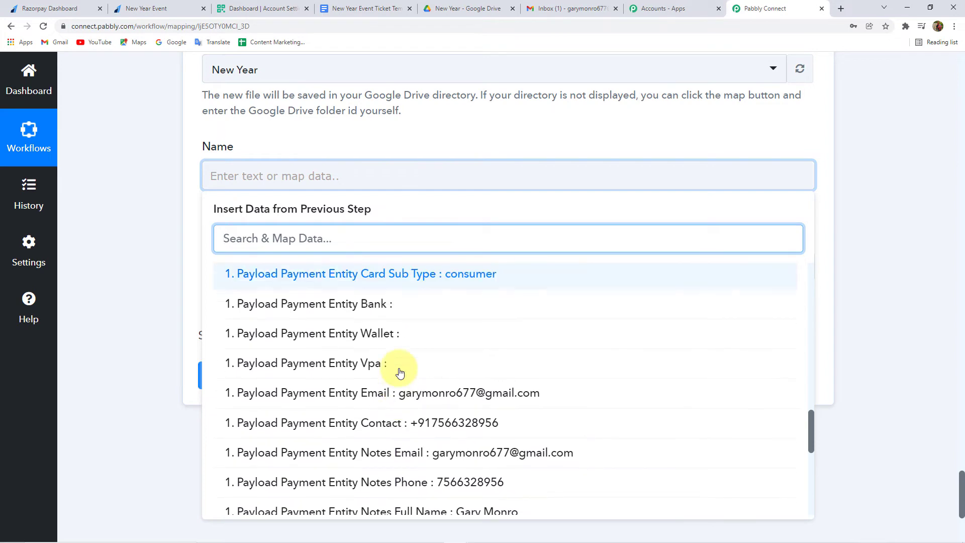
pyautogui.scroll(3, 400, 372)
pyautogui.scroll(2, 400, 373)
pyautogui.scroll(2, 399, 372)
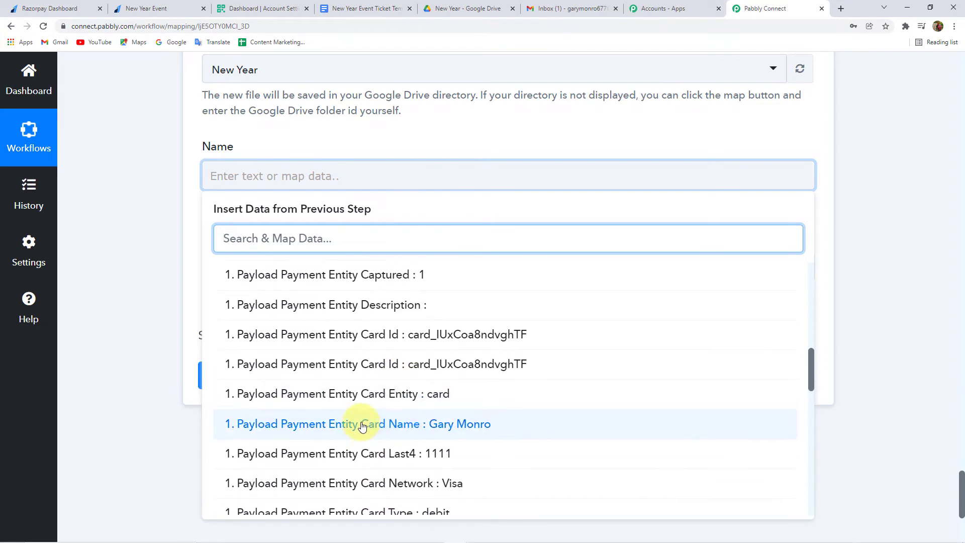
pyautogui.scroll(3, 355, 422)
pyautogui.scroll(3, 362, 426)
pyautogui.scroll(3, 362, 426)
pyautogui.scroll(4, 362, 425)
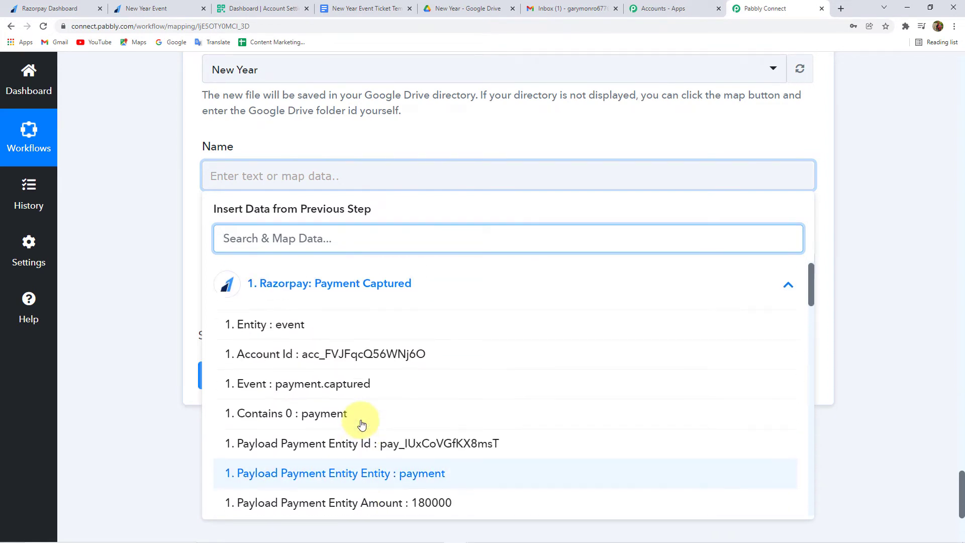
pyautogui.scroll(-10, 362, 425)
pyautogui.scroll(-10, 358, 425)
pyautogui.scroll(-4, 356, 425)
pyautogui.scroll(-1, 352, 420)
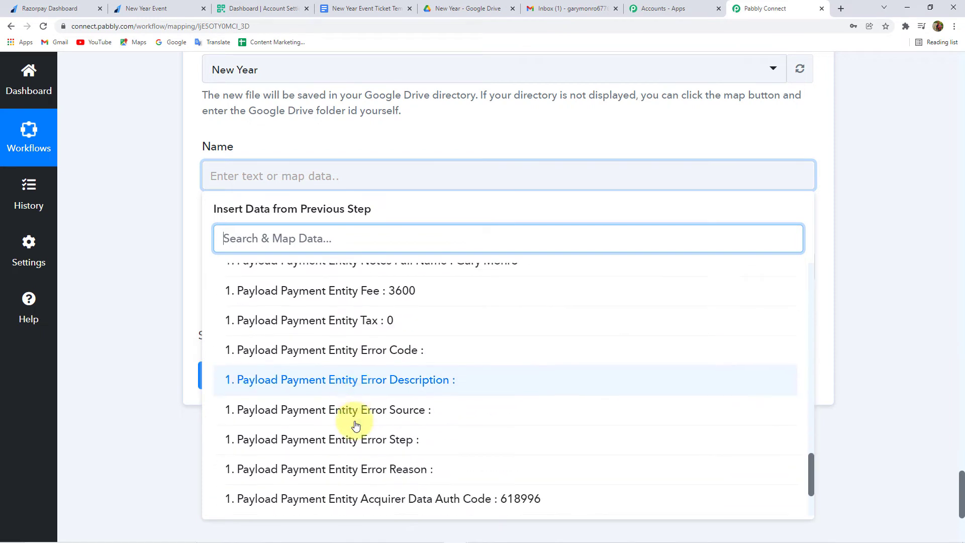
pyautogui.scroll(1, 353, 427)
pyautogui.click(485, 312)
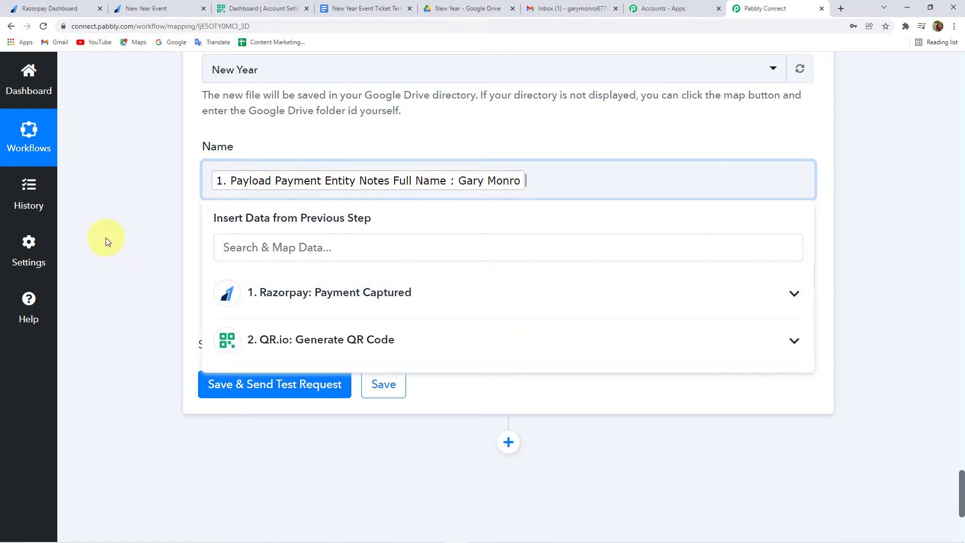
pyautogui.click(160, 212)
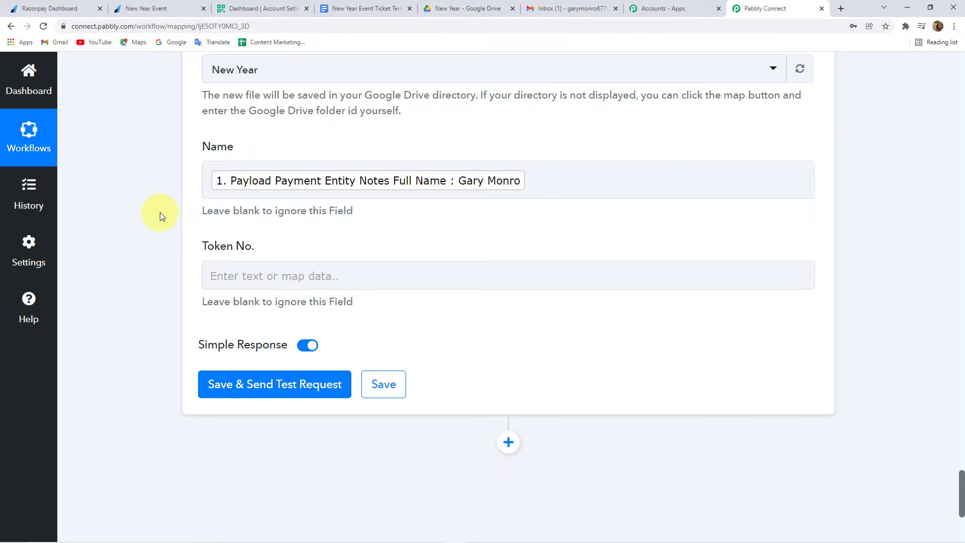
# Step: Map Token No. to Razorpay's Payload Payment Entity Acquirer Data Auth Code (618996)
pyautogui.click(237, 267)
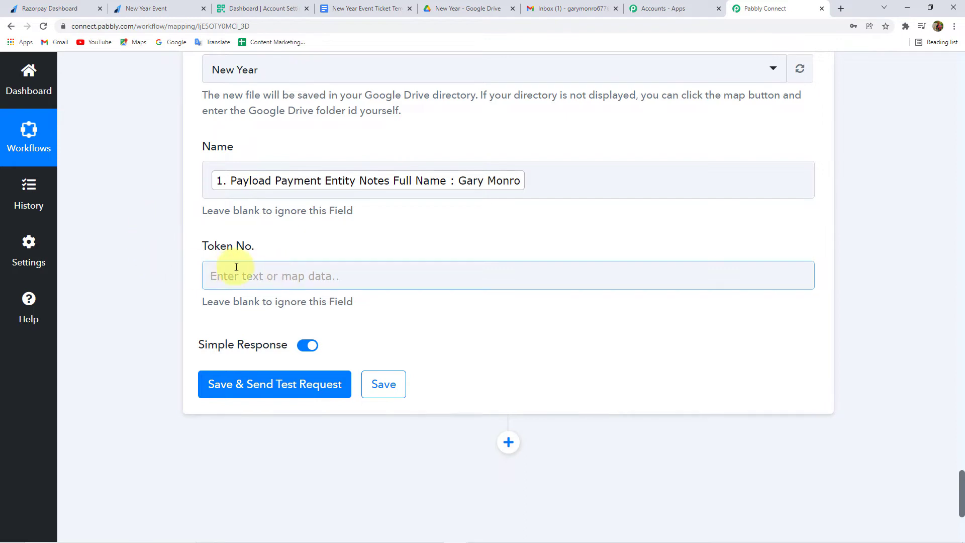
pyautogui.click(271, 275)
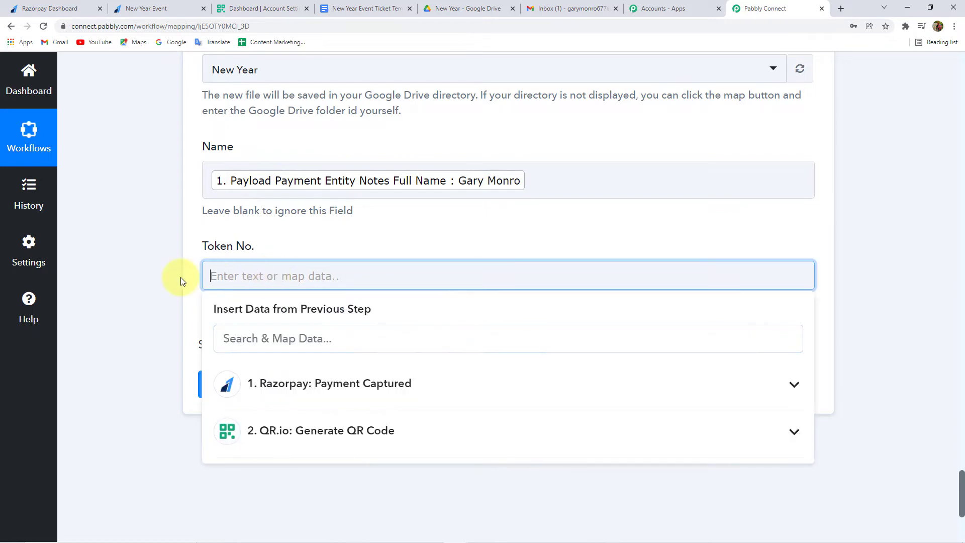
pyautogui.scroll(-2, 174, 284)
pyautogui.click(343, 293)
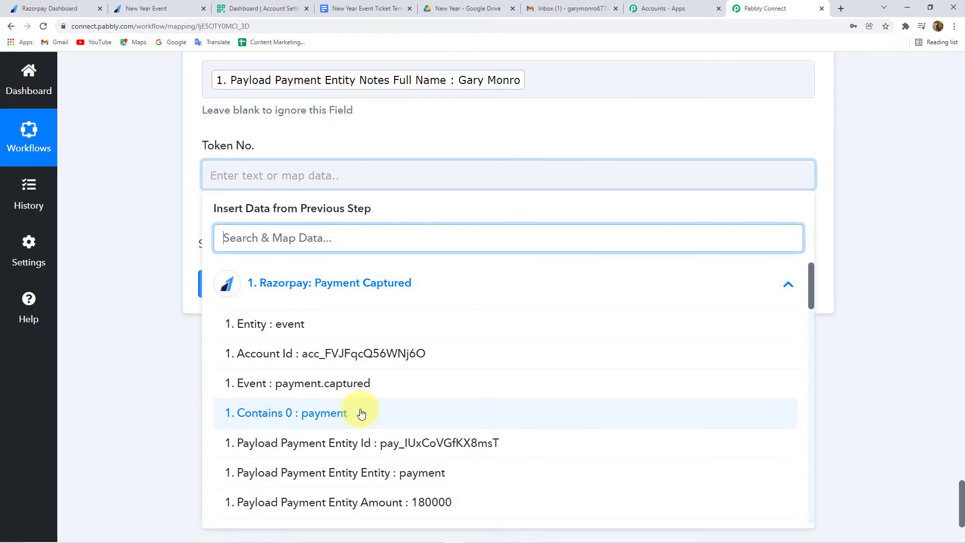
pyautogui.scroll(-3, 360, 412)
pyautogui.scroll(-3, 360, 412)
pyautogui.scroll(-2, 361, 411)
pyautogui.scroll(-2, 361, 411)
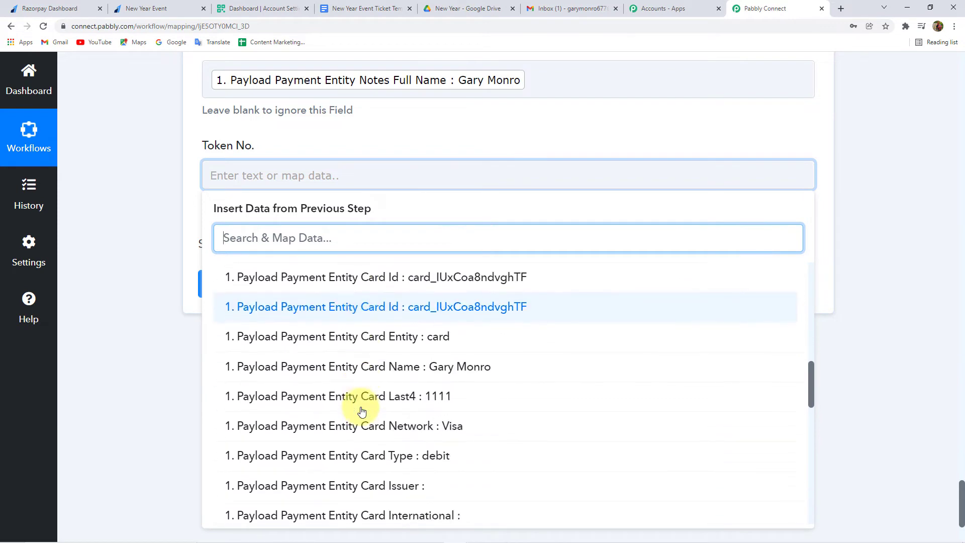
pyautogui.scroll(-3, 361, 411)
pyautogui.scroll(-1, 361, 411)
pyautogui.scroll(-2, 361, 411)
pyautogui.scroll(-2, 362, 411)
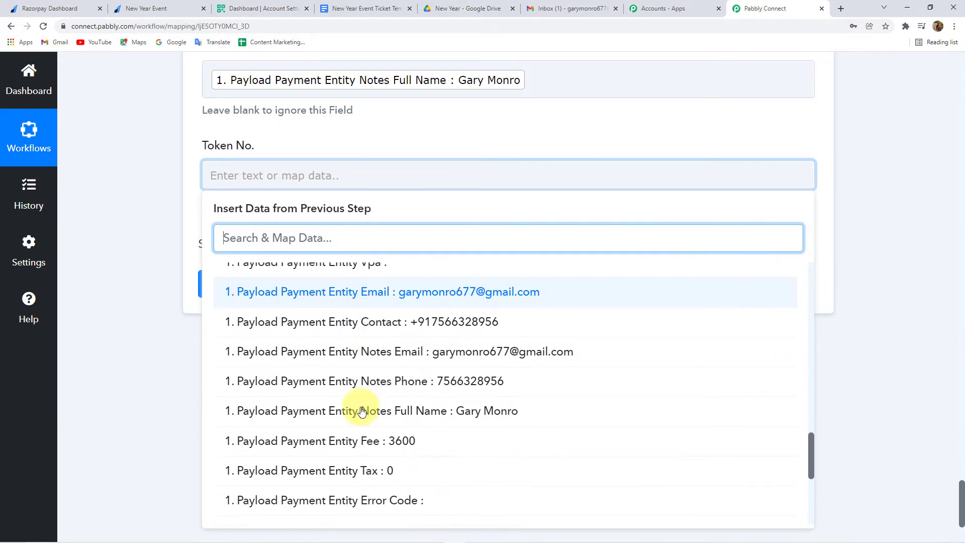
pyautogui.scroll(-3, 362, 410)
pyautogui.scroll(-2, 361, 411)
pyautogui.scroll(-1, 362, 410)
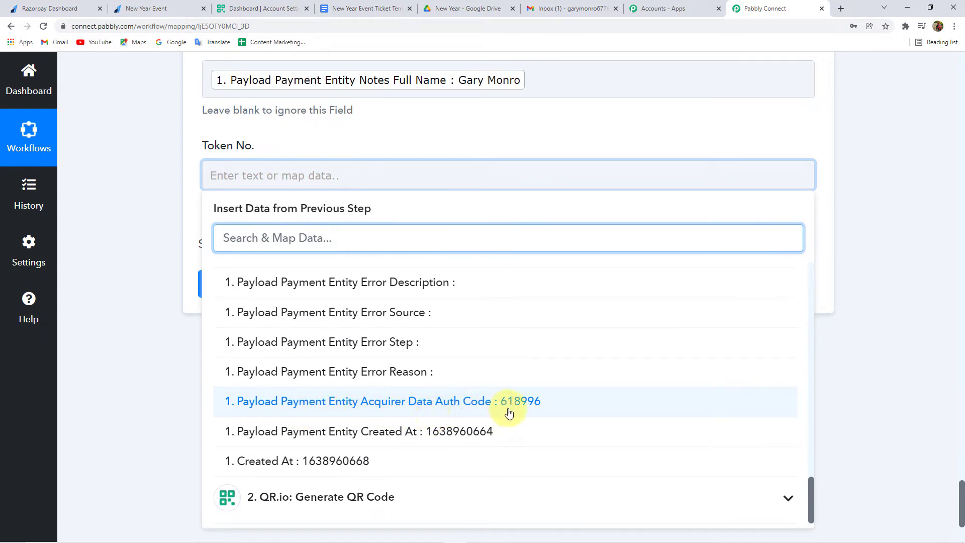
pyautogui.click(459, 403)
pyautogui.click(127, 231)
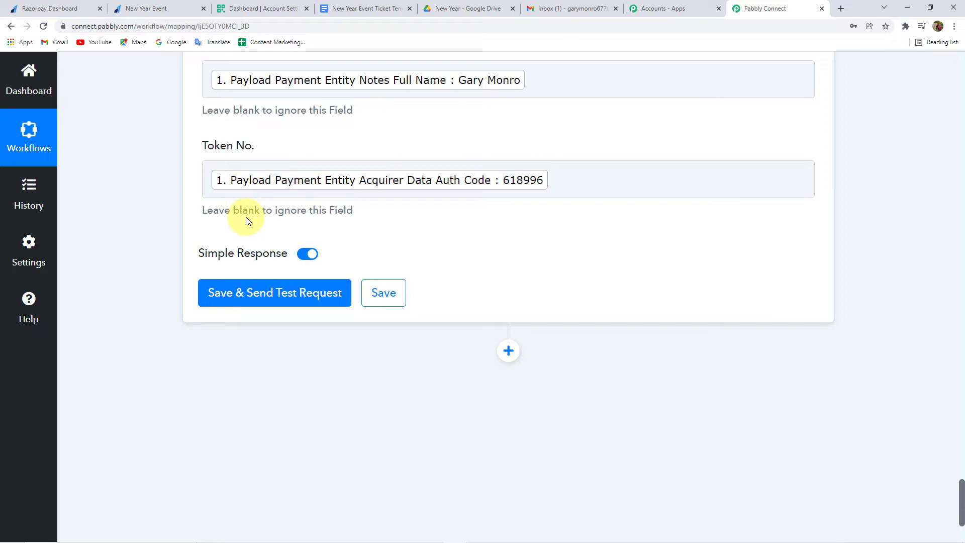
# Step: Save and send a test request, then confirm the new ticket document in the New Year Drive folder
pyautogui.click(268, 304)
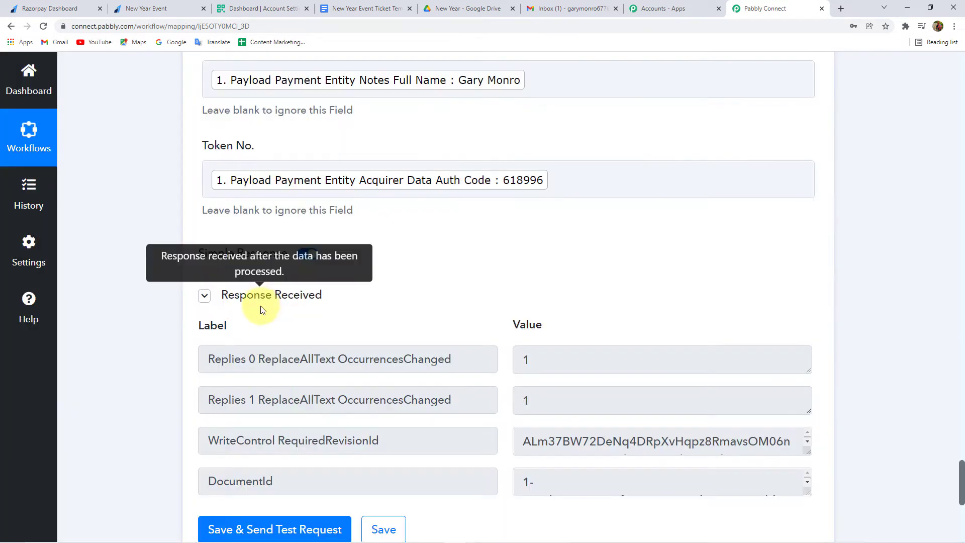
pyautogui.scroll(-2, 459, 222)
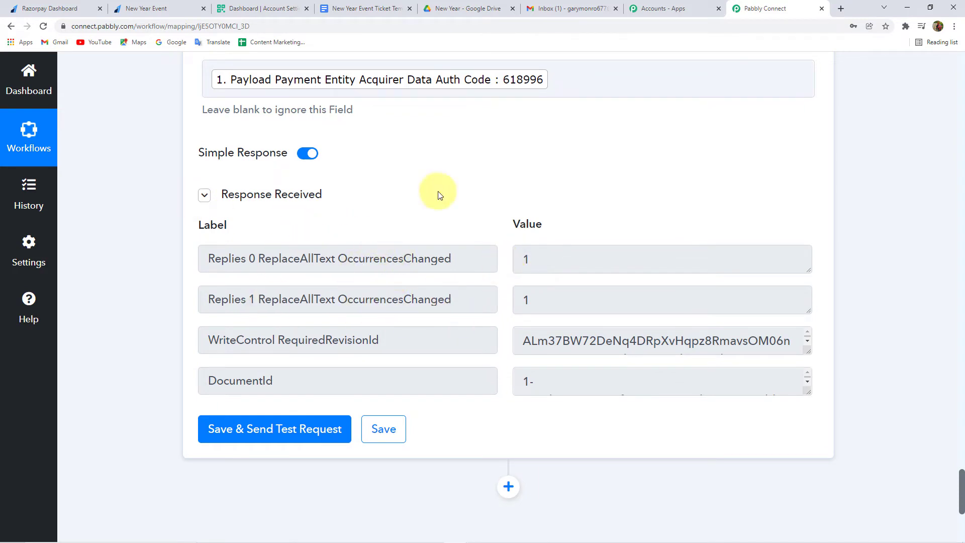
pyautogui.click(471, 11)
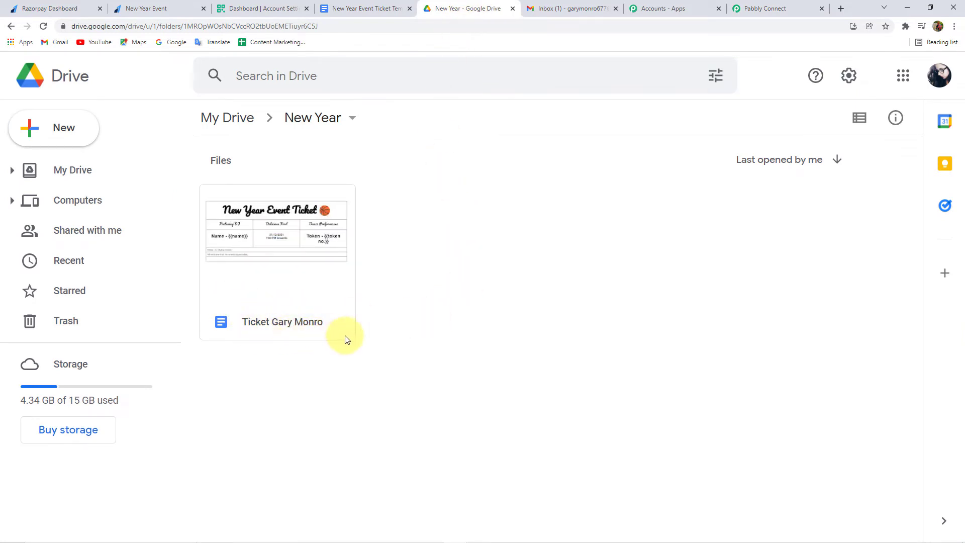
pyautogui.doubleClick(317, 247)
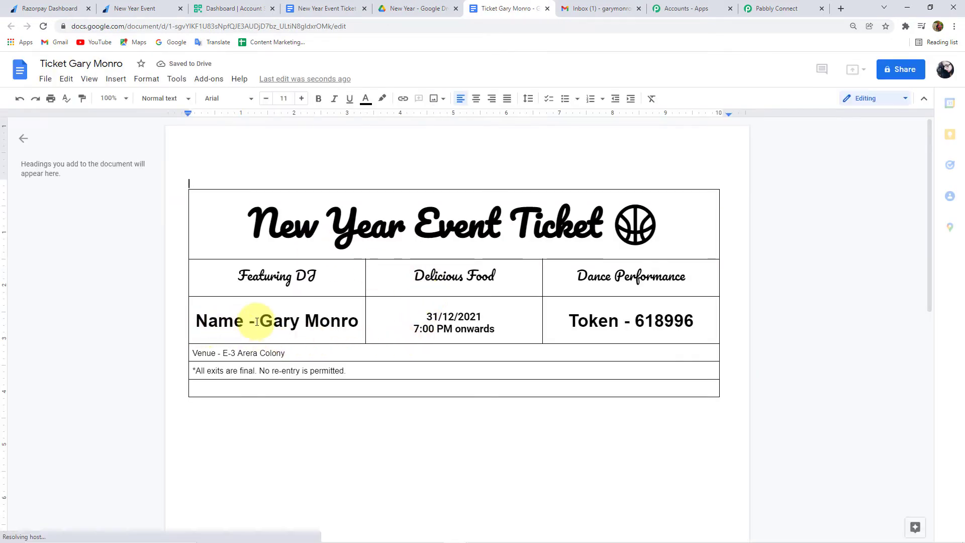
pyautogui.moveTo(256, 321); pyautogui.dragTo(360, 324)
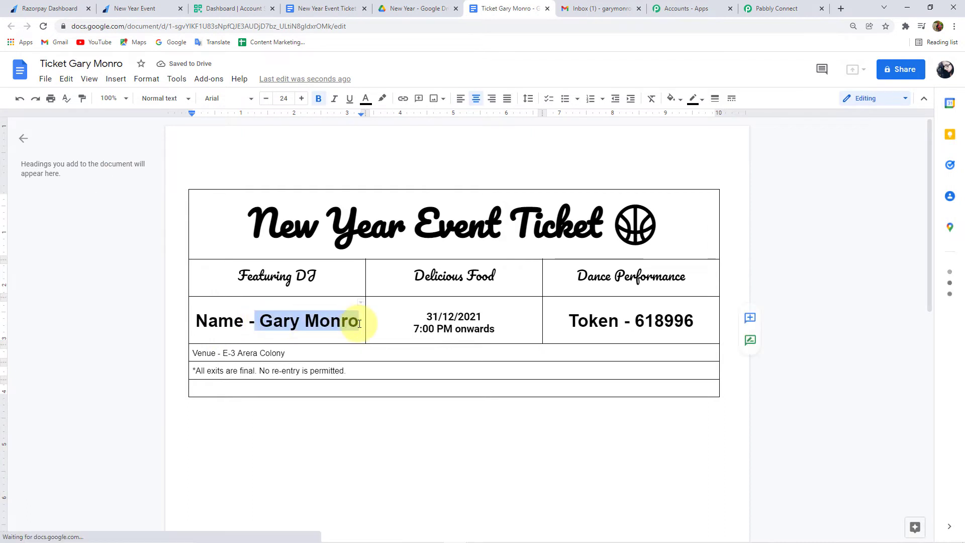
pyautogui.click(644, 320)
pyautogui.doubleClick(638, 320)
pyautogui.click(674, 320)
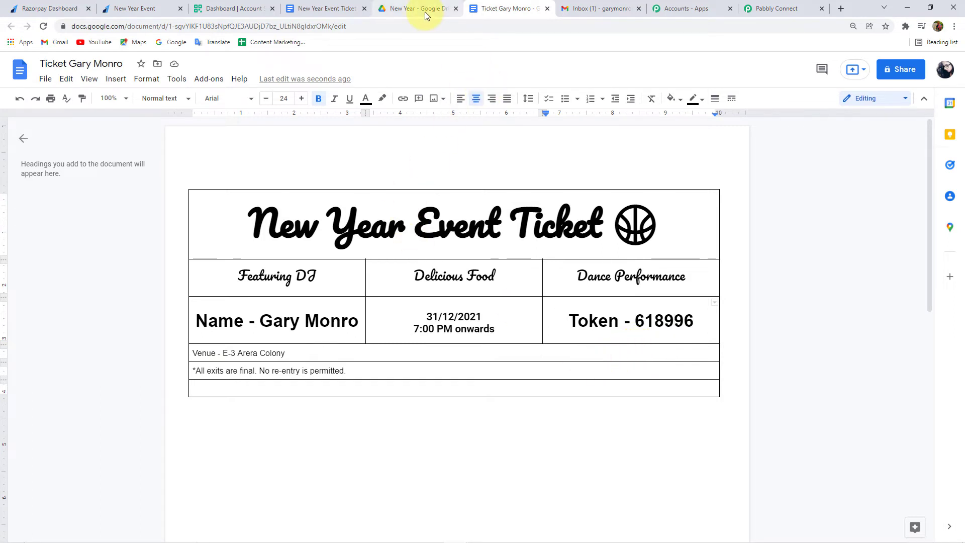
pyautogui.click(753, 9)
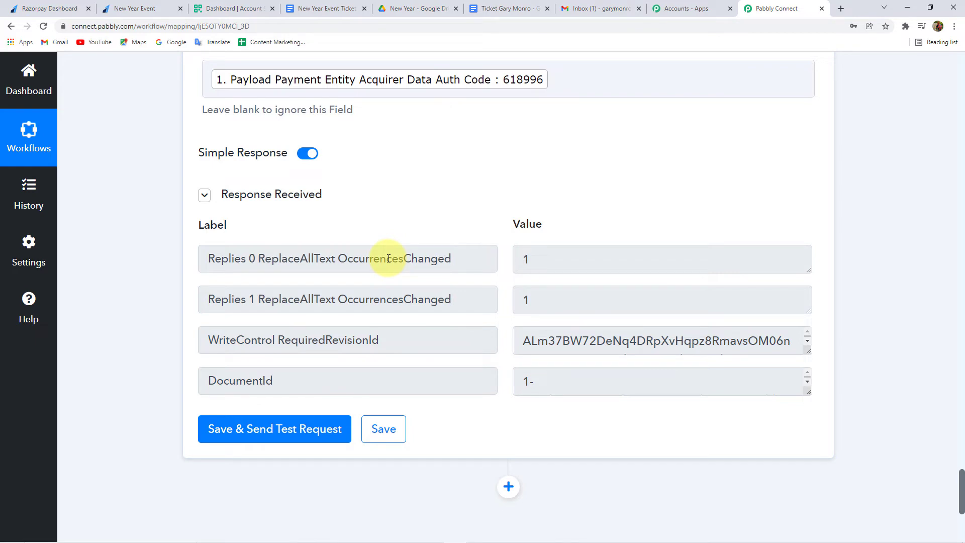
pyautogui.scroll(5, 389, 259)
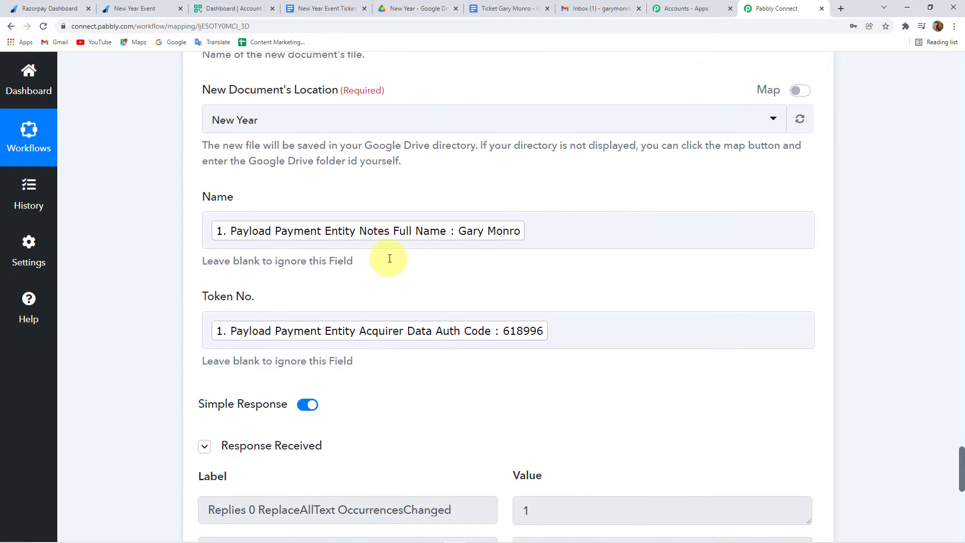
pyautogui.scroll(-5, 386, 261)
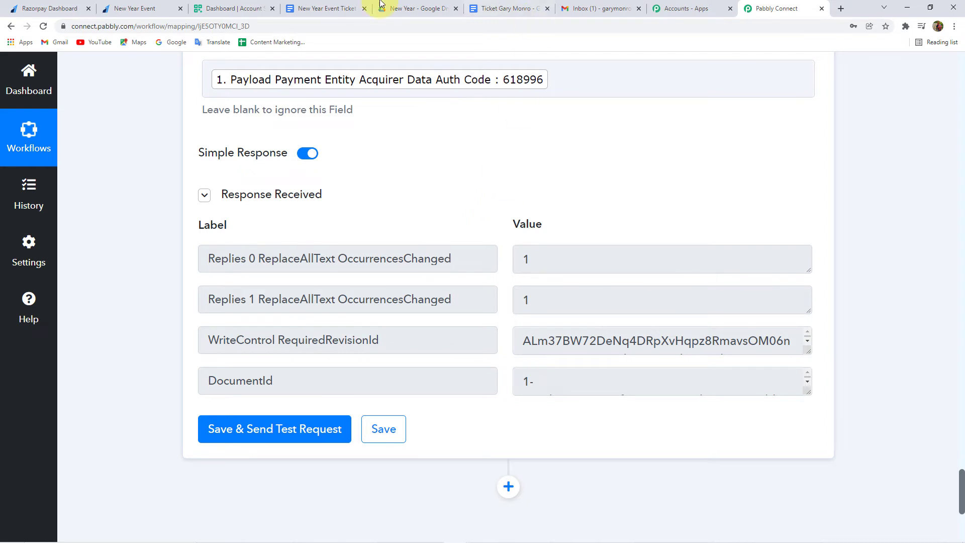
pyautogui.click(503, 11)
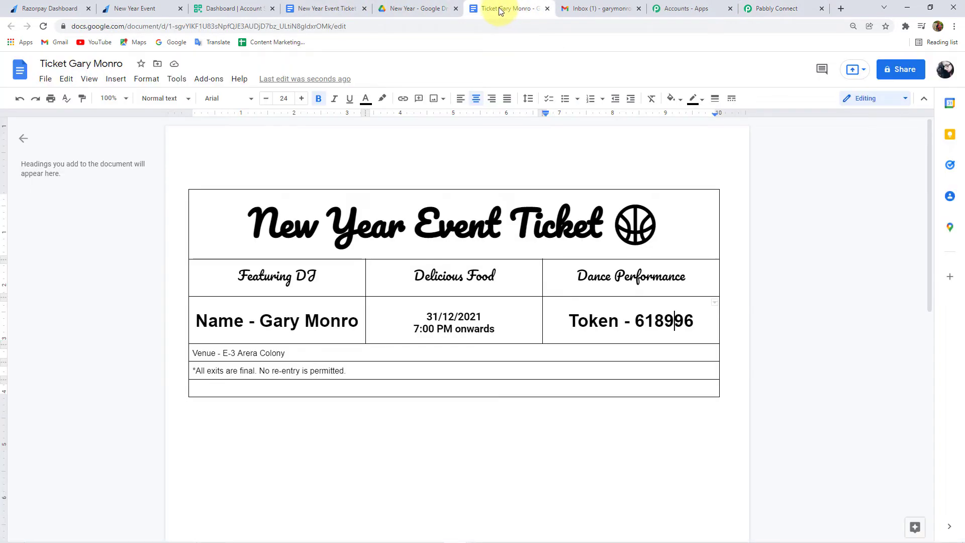
pyautogui.click(277, 390)
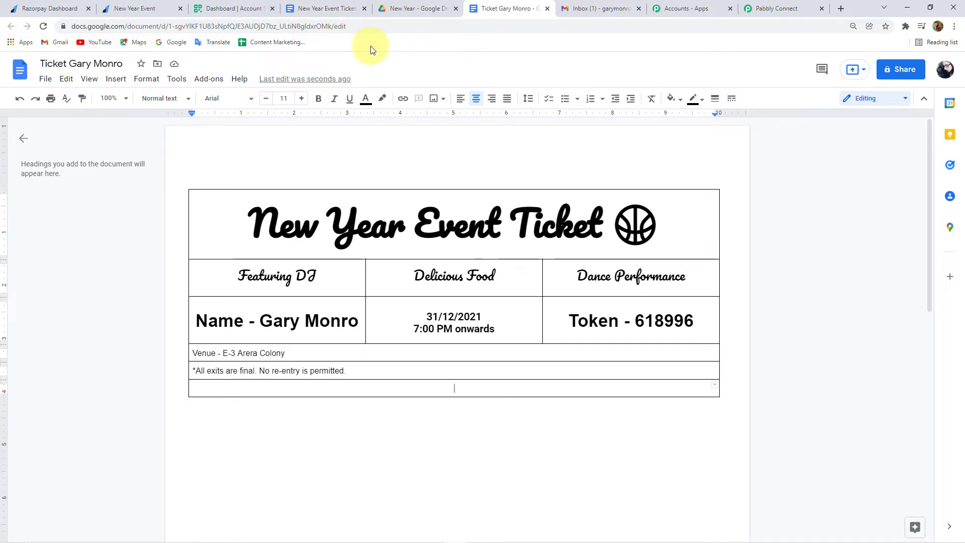
pyautogui.click(769, 12)
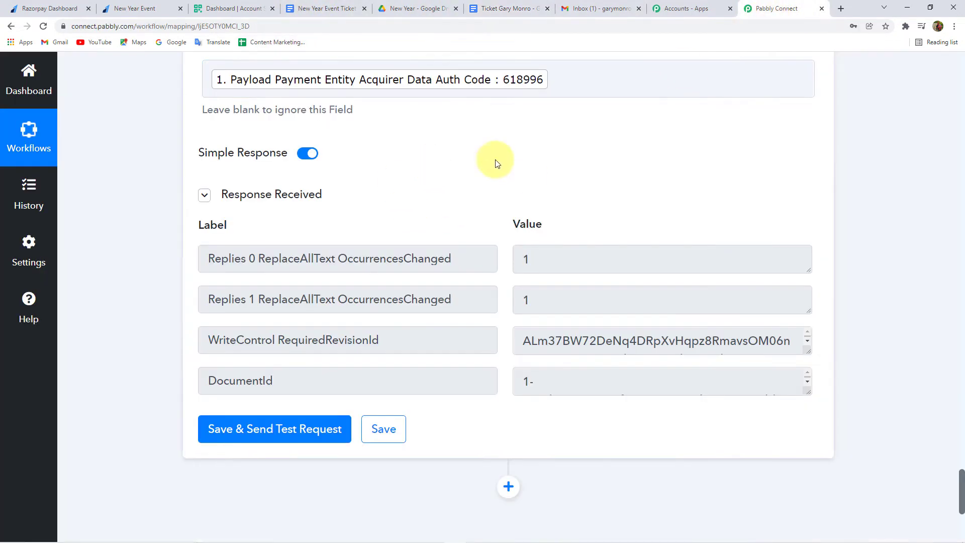
pyautogui.click(322, 8)
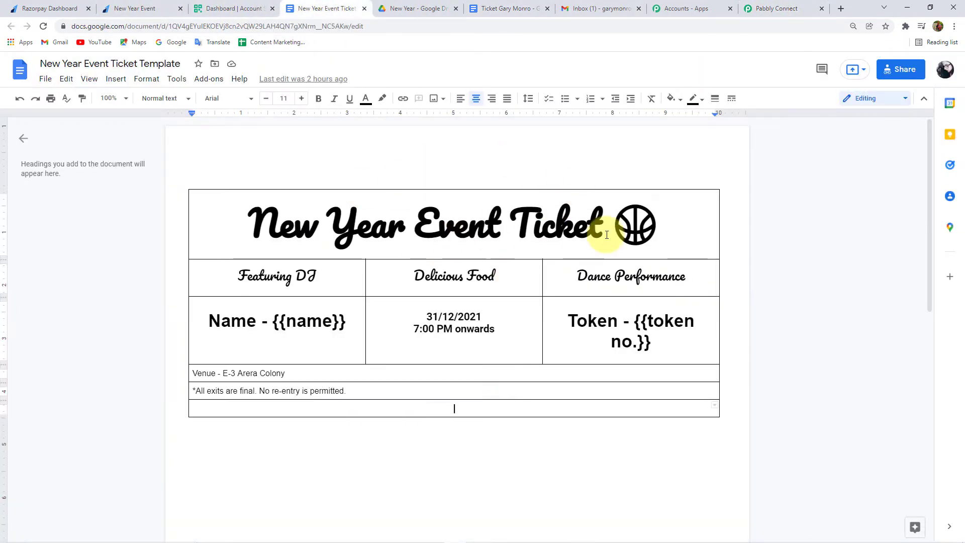
pyautogui.click(767, 10)
pyautogui.scroll(-4, 278, 307)
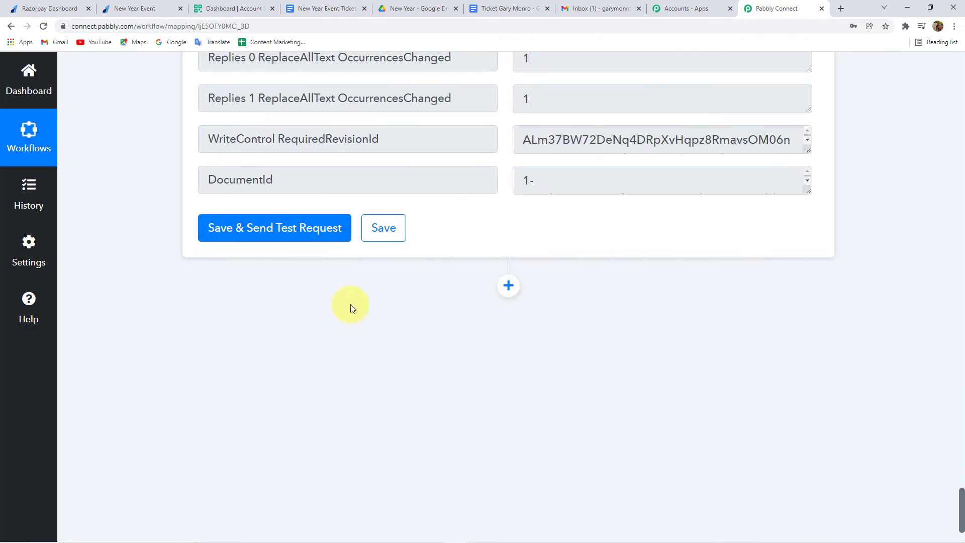
# Step: Add a Google Docs Get Document Details step using the existing Google Docs connection
pyautogui.click(509, 286)
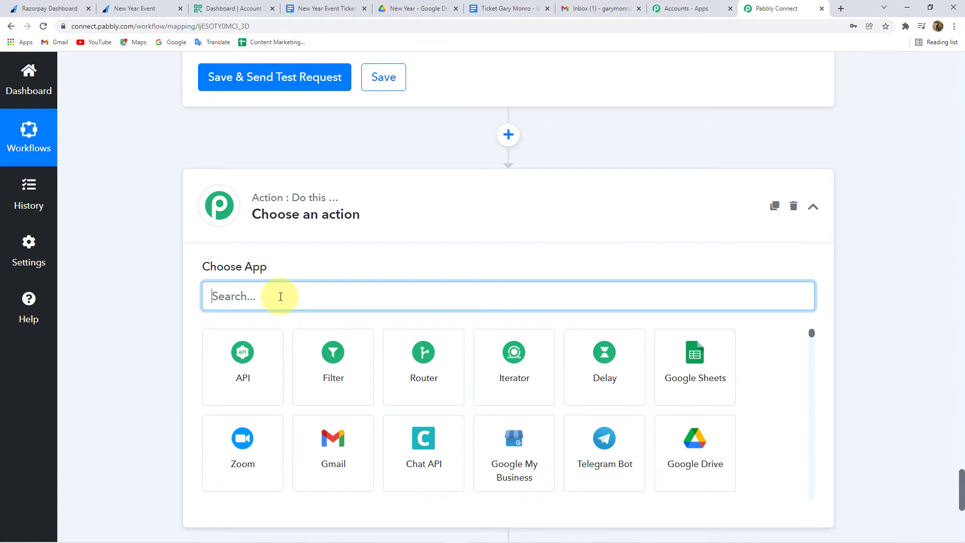
pyautogui.write('Goog')
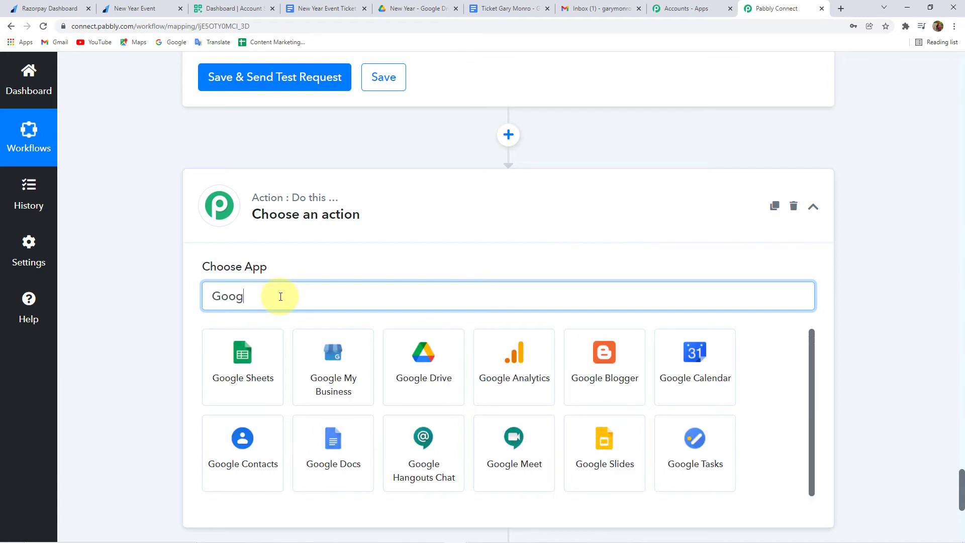
pyautogui.click(331, 442)
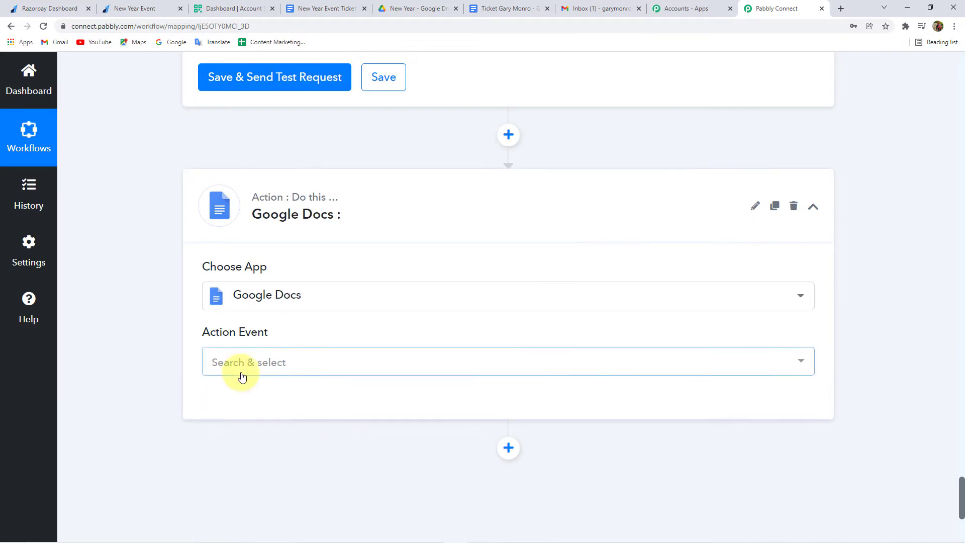
pyautogui.click(238, 363)
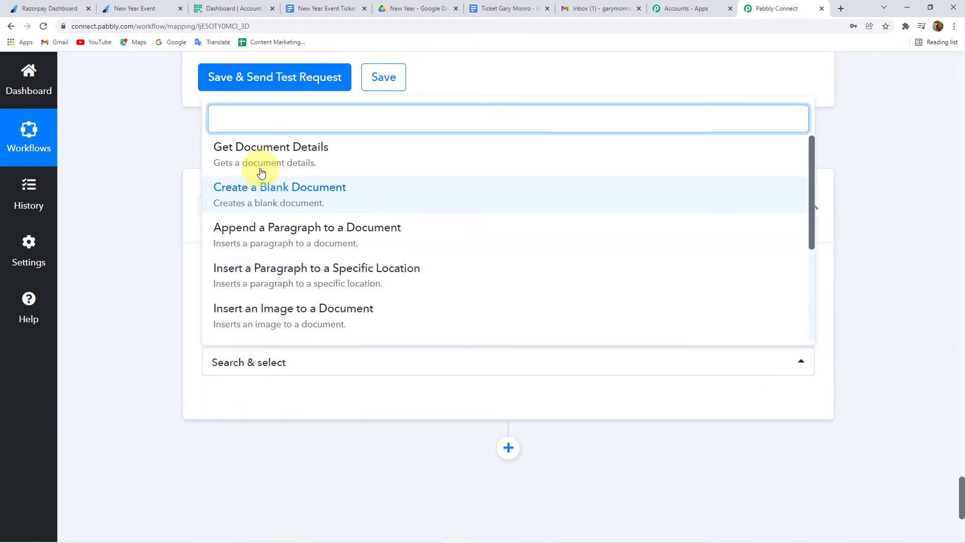
pyautogui.click(314, 157)
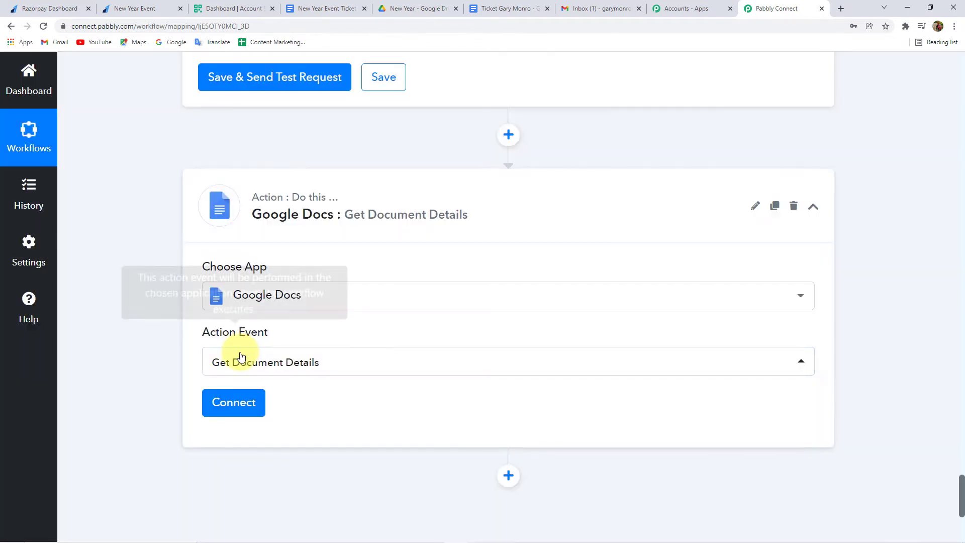
pyautogui.click(236, 405)
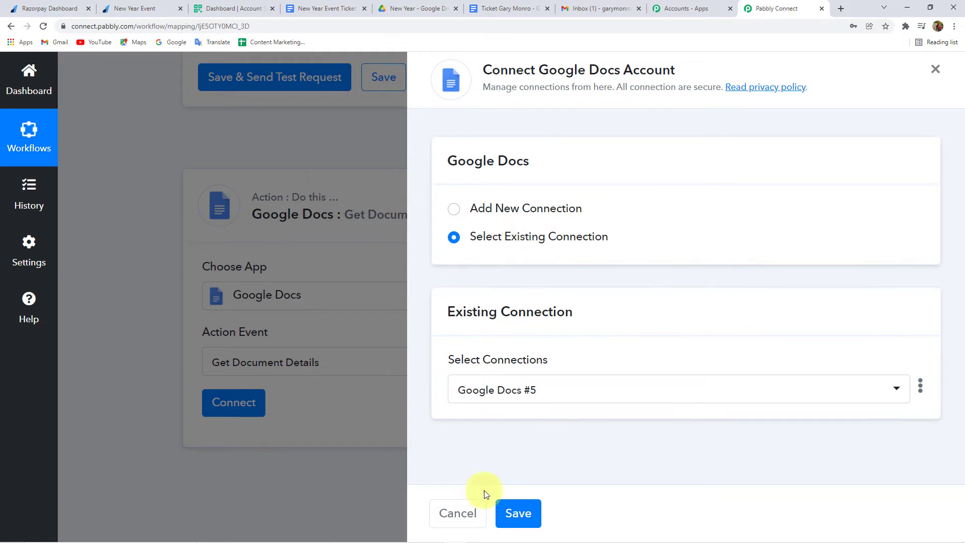
pyautogui.click(529, 524)
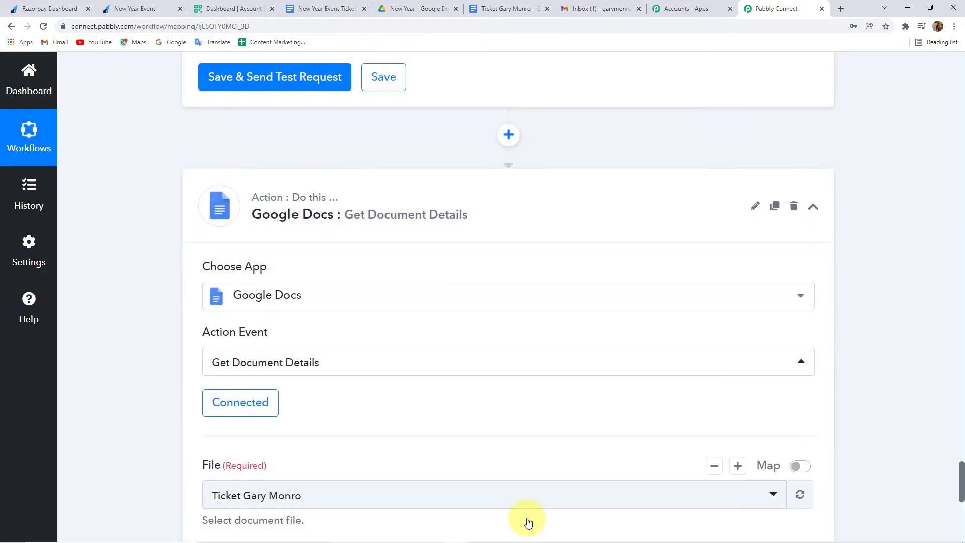
# Step: Switch the File field to Map mode, clear it, and insert step 3's DocumentId
pyautogui.scroll(-3, 308, 431)
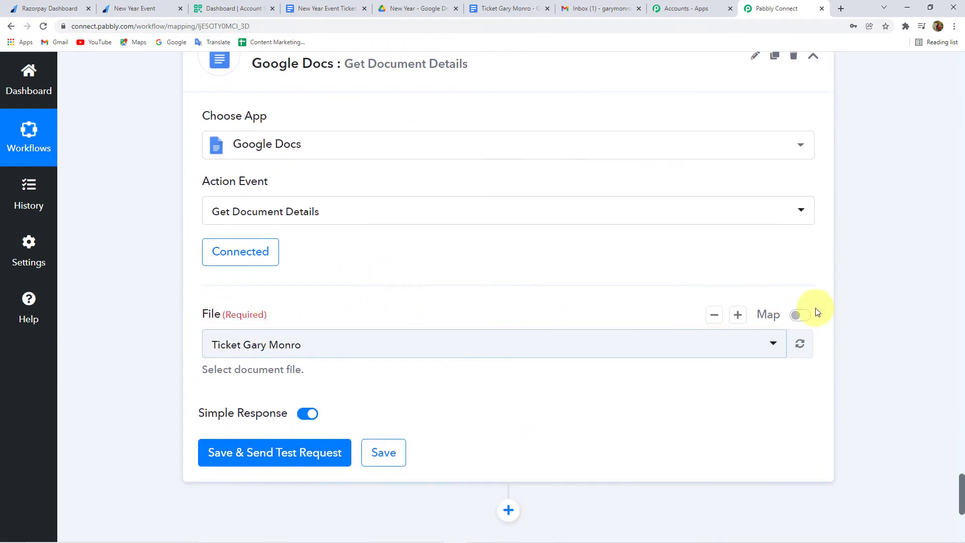
pyautogui.click(797, 316)
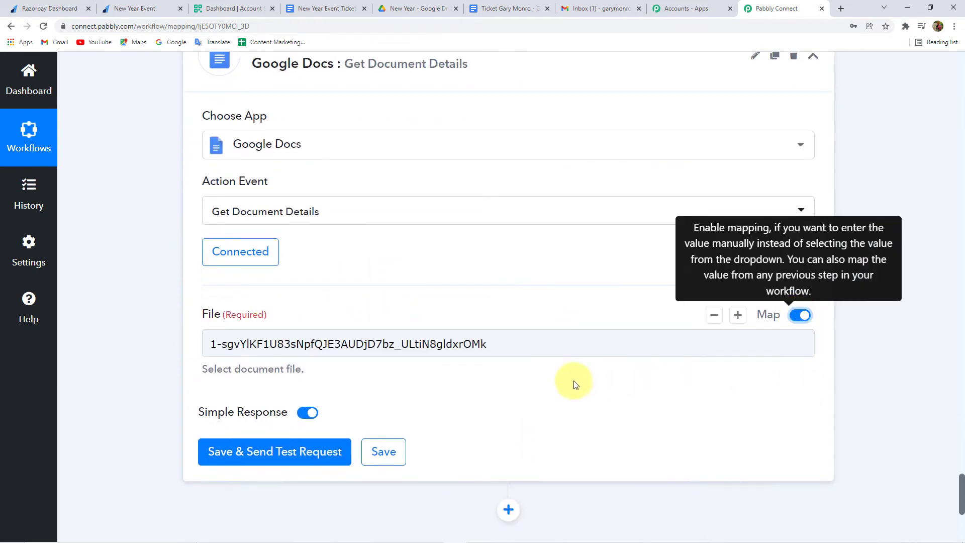
pyautogui.click(538, 345)
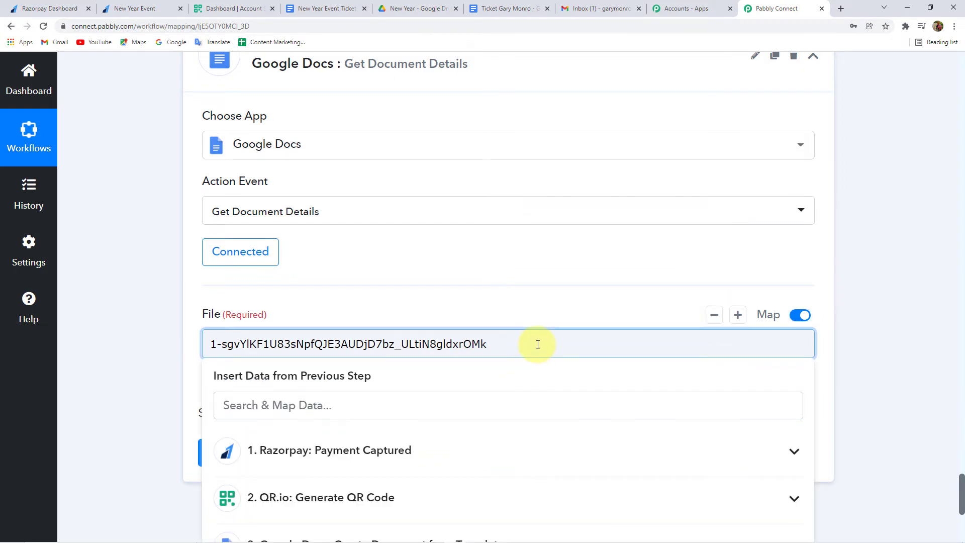
pyautogui.hotkey('ctrl', 'a')
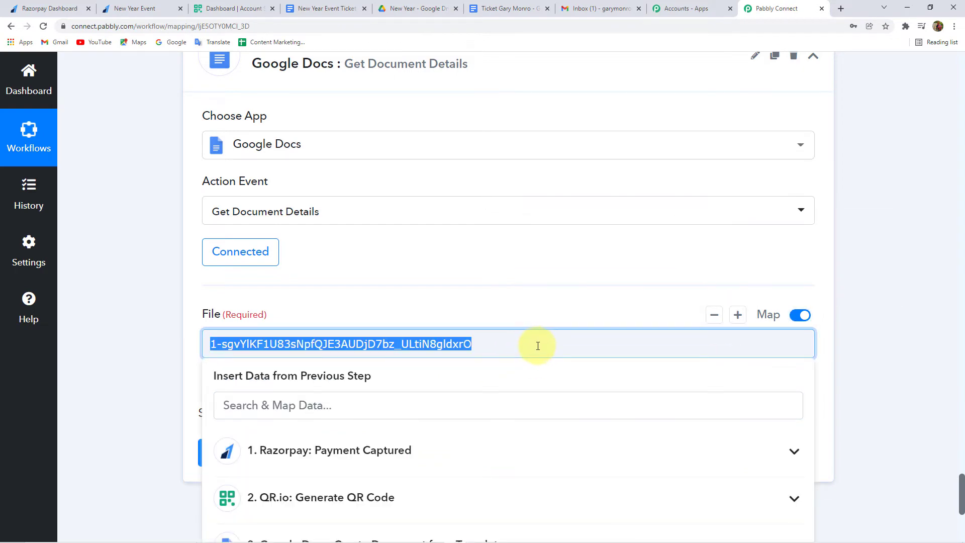
pyautogui.press('BackSpace')
pyautogui.scroll(2, 161, 291)
pyautogui.scroll(5, 165, 292)
pyautogui.scroll(1, 165, 291)
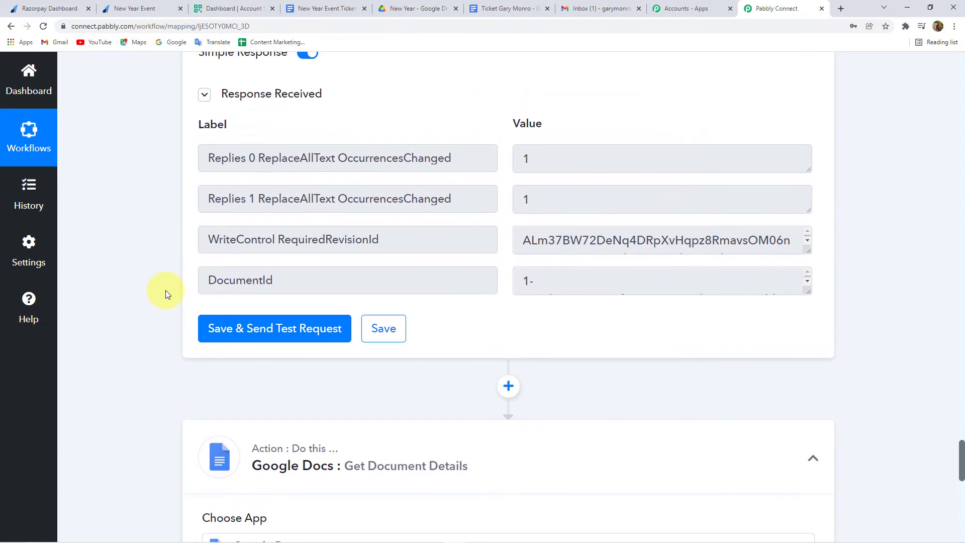
pyautogui.scroll(2, 165, 291)
pyautogui.scroll(5, 164, 290)
pyautogui.scroll(7, 165, 291)
pyautogui.scroll(6, 165, 290)
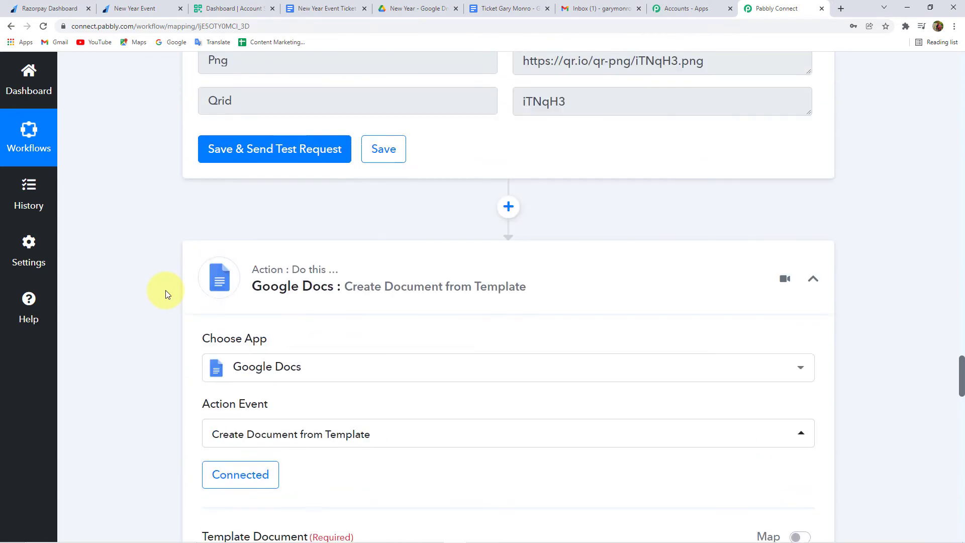
pyautogui.scroll(3, 165, 291)
pyautogui.scroll(-3, 247, 371)
pyautogui.scroll(-6, 246, 371)
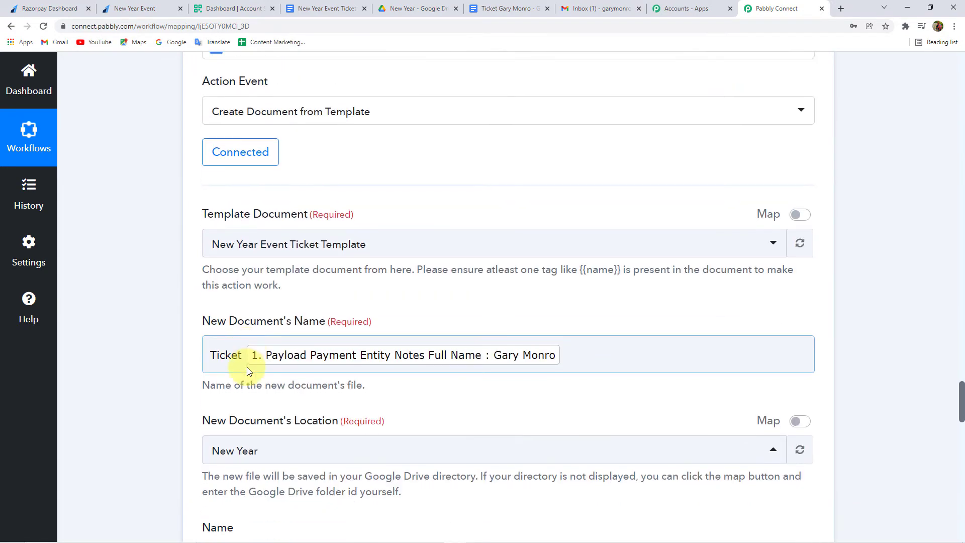
pyautogui.scroll(-6, 246, 370)
pyautogui.scroll(-5, 246, 370)
pyautogui.scroll(-2, 222, 360)
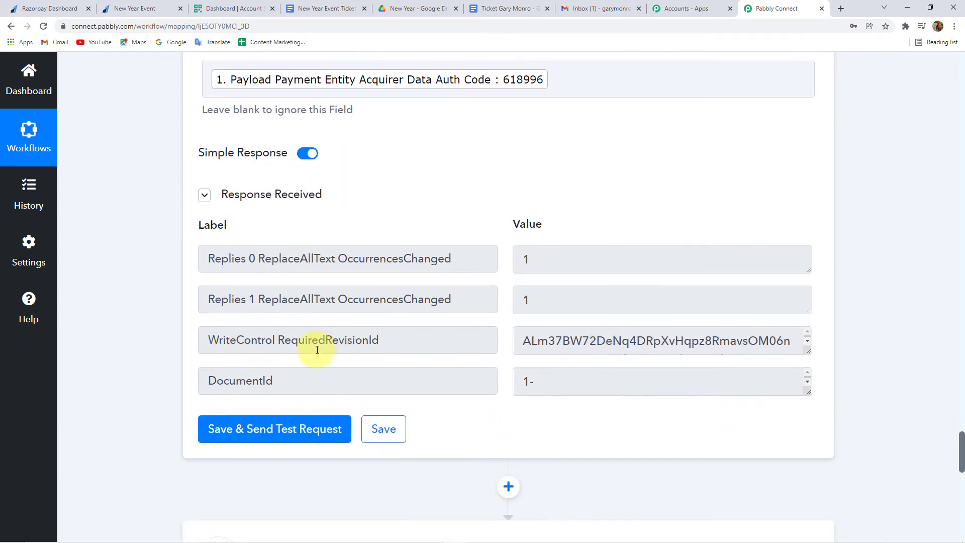
pyautogui.scroll(-2, 403, 310)
pyautogui.click(535, 281)
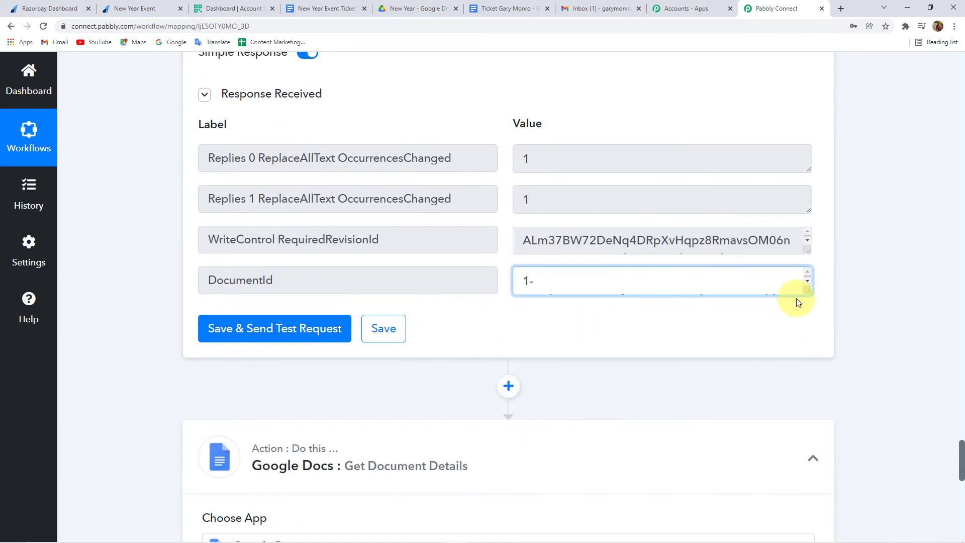
pyautogui.moveTo(807, 293)
pyautogui.mouseDown()
pyautogui.moveTo(802, 340)
pyautogui.moveTo(806, 322)
pyautogui.mouseUp()
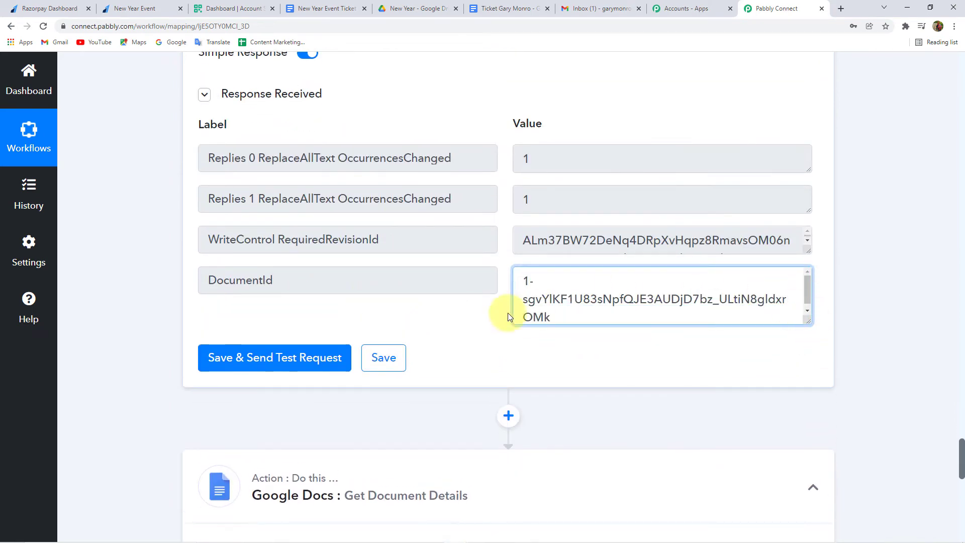
pyautogui.scroll(-4, 151, 314)
pyautogui.scroll(-2, 149, 313)
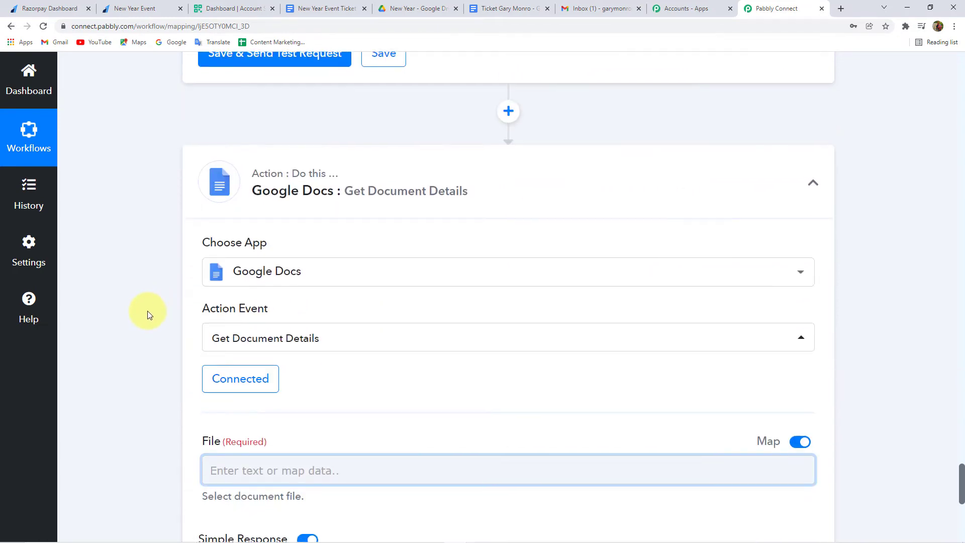
pyautogui.scroll(-3, 148, 313)
pyautogui.click(274, 272)
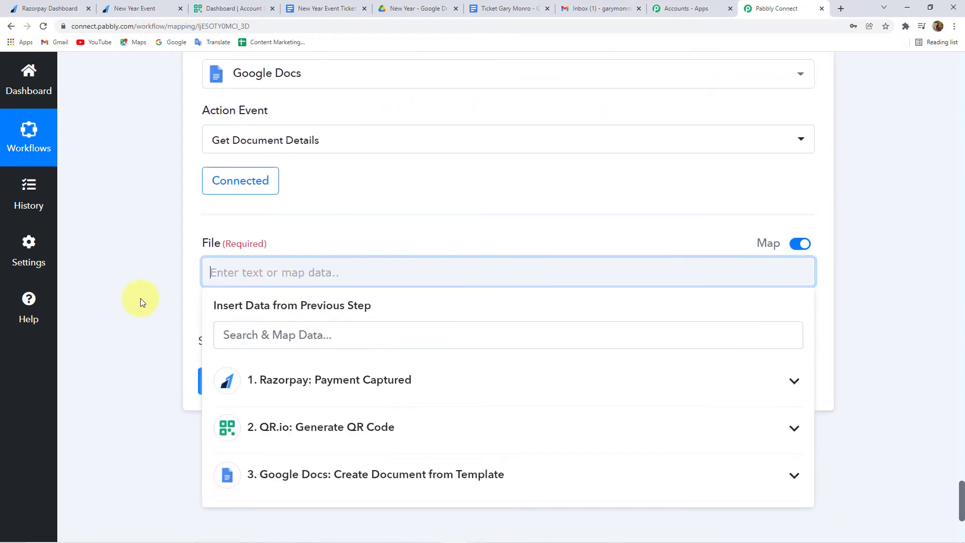
pyautogui.scroll(-1, 145, 309)
pyautogui.click(342, 429)
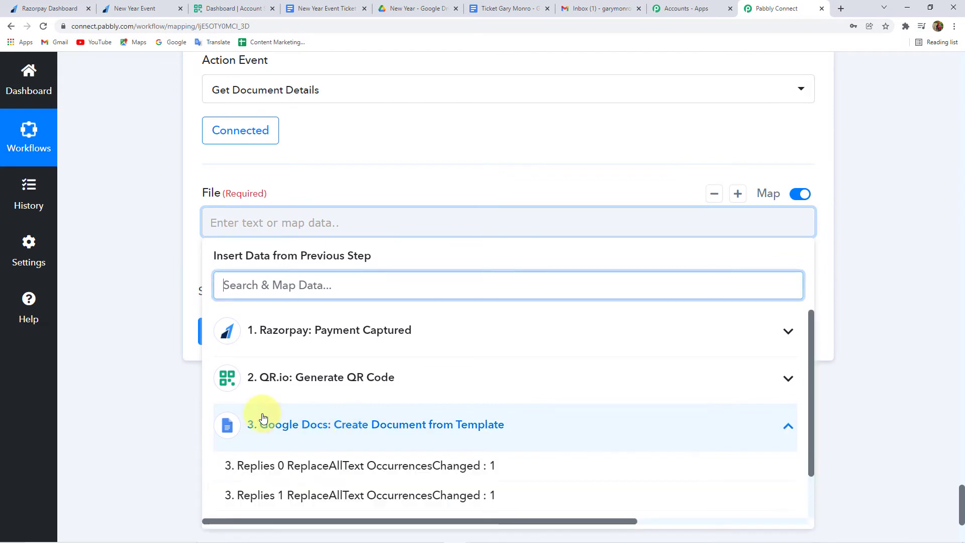
pyautogui.scroll(-2, 165, 401)
pyautogui.scroll(-1, 165, 401)
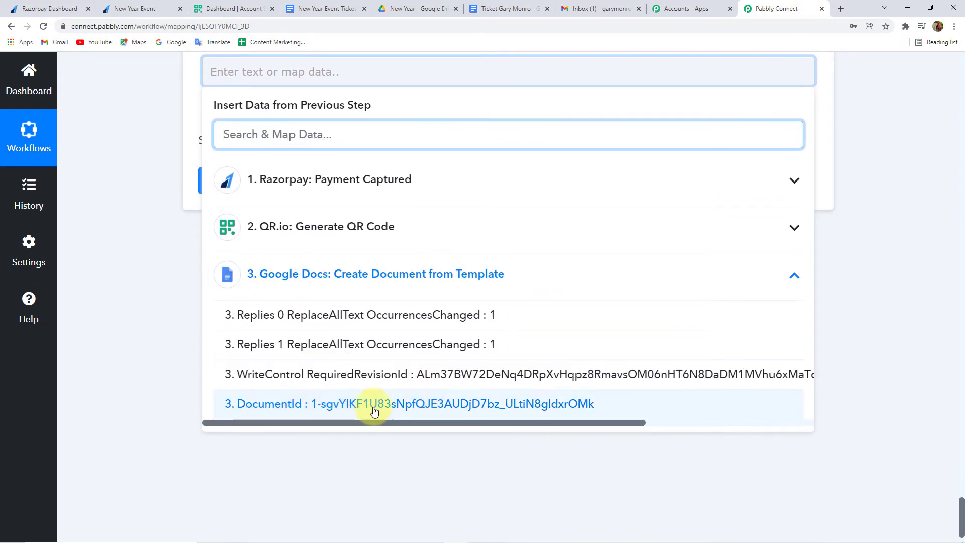
pyautogui.click(392, 405)
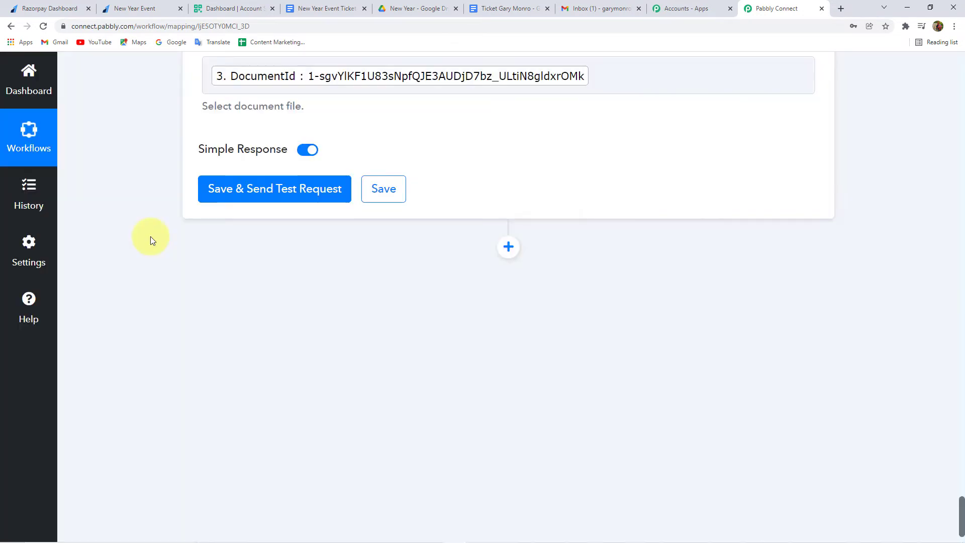
# Step: Test the Get Document Details step, review the returned body content, and add a new action step
pyautogui.click(288, 201)
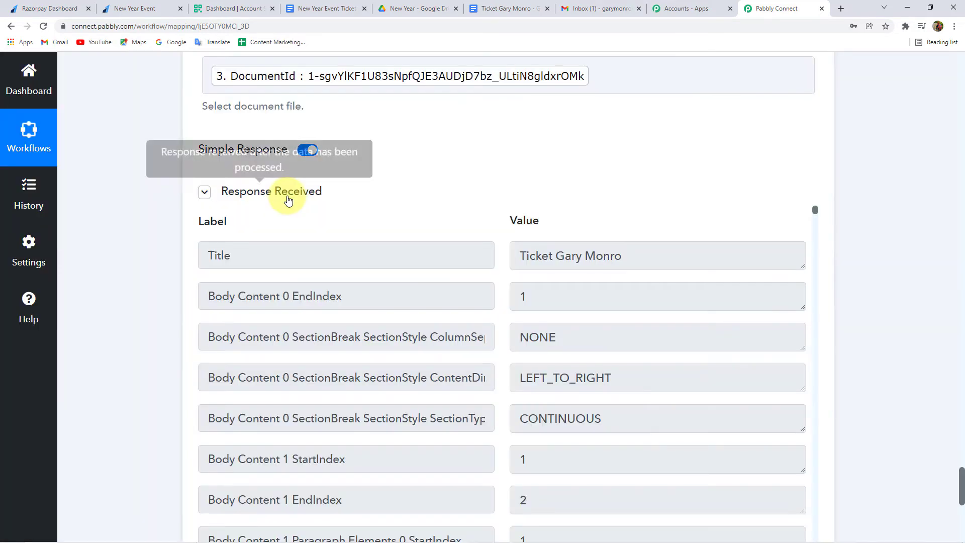
pyautogui.scroll(-4, 142, 281)
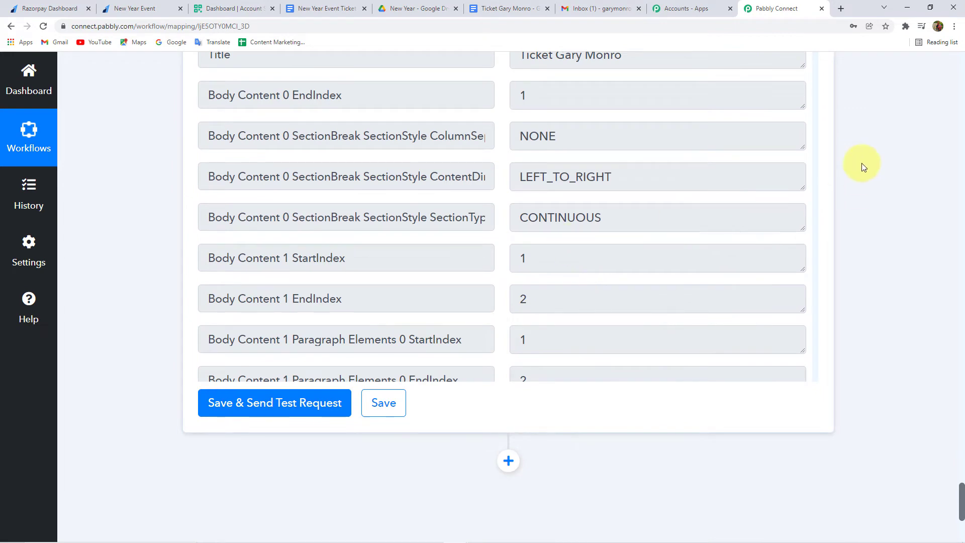
pyautogui.scroll(2, 862, 163)
pyautogui.moveTo(817, 108); pyautogui.dragTo(821, 391)
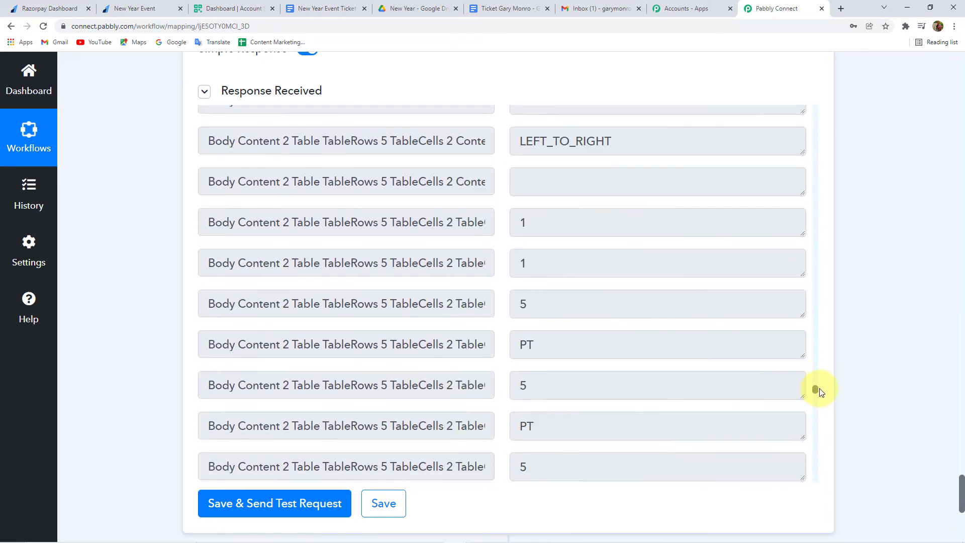
pyautogui.moveTo(820, 392); pyautogui.dragTo(822, 345)
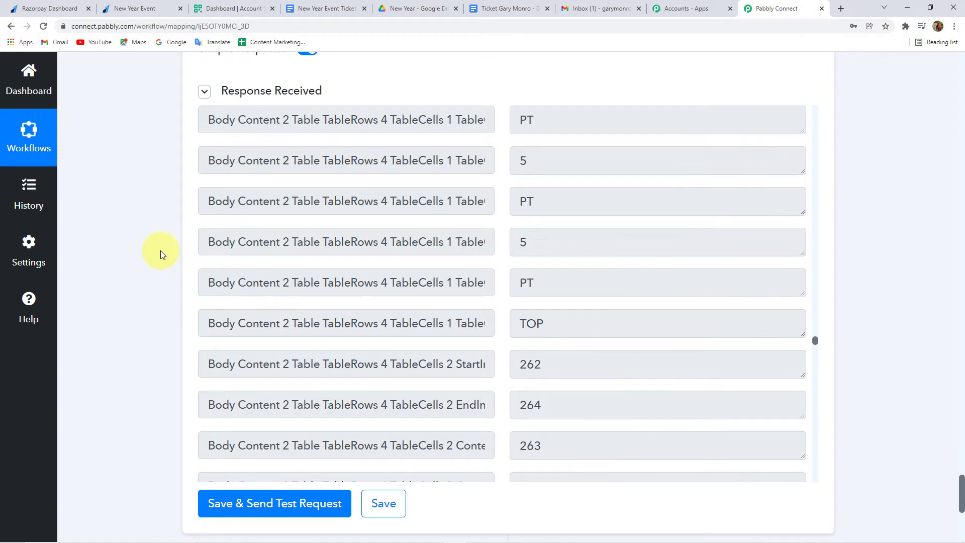
pyautogui.scroll(-2, 161, 251)
pyautogui.scroll(-5, 160, 249)
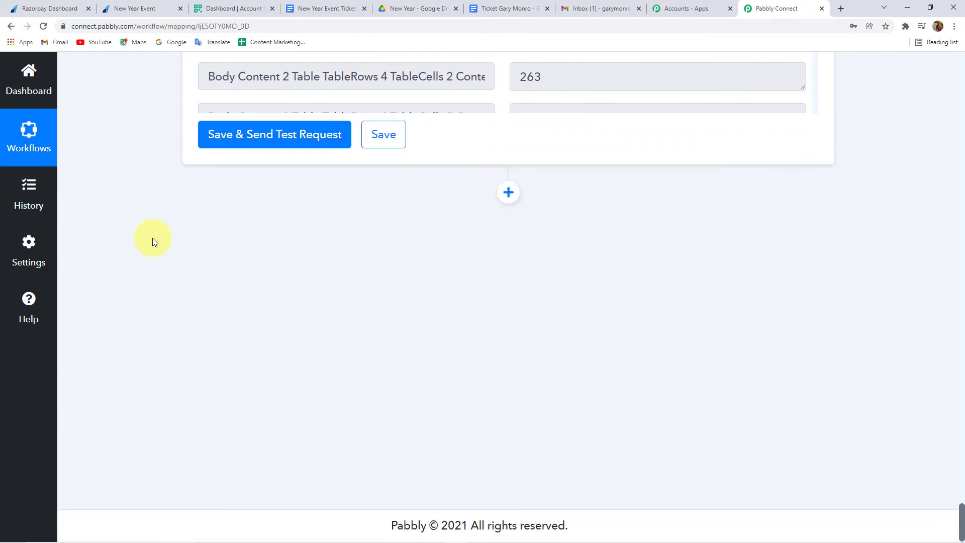
pyautogui.click(508, 192)
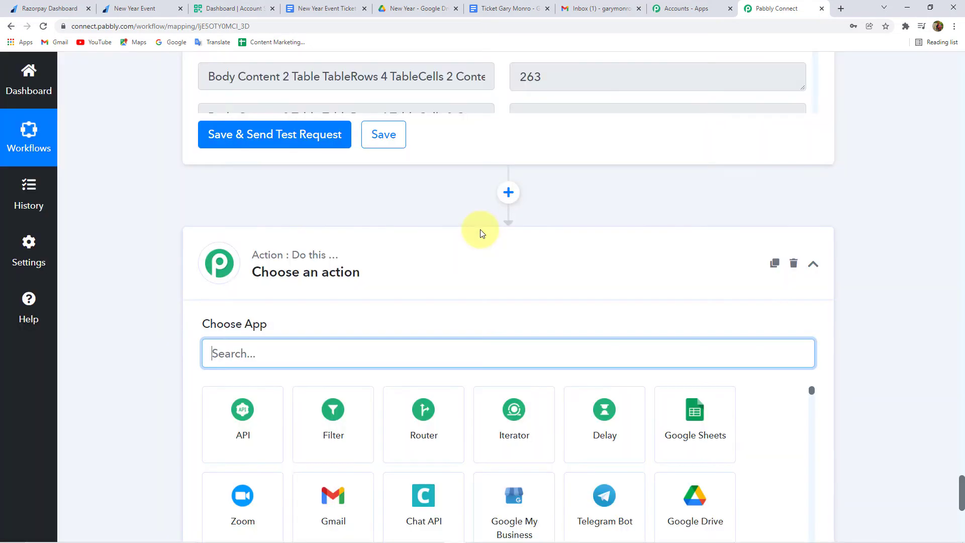
# Step: Set the new step to Google Docs with the Insert an Image to a Specific Location event
pyautogui.scroll(-3, 340, 198)
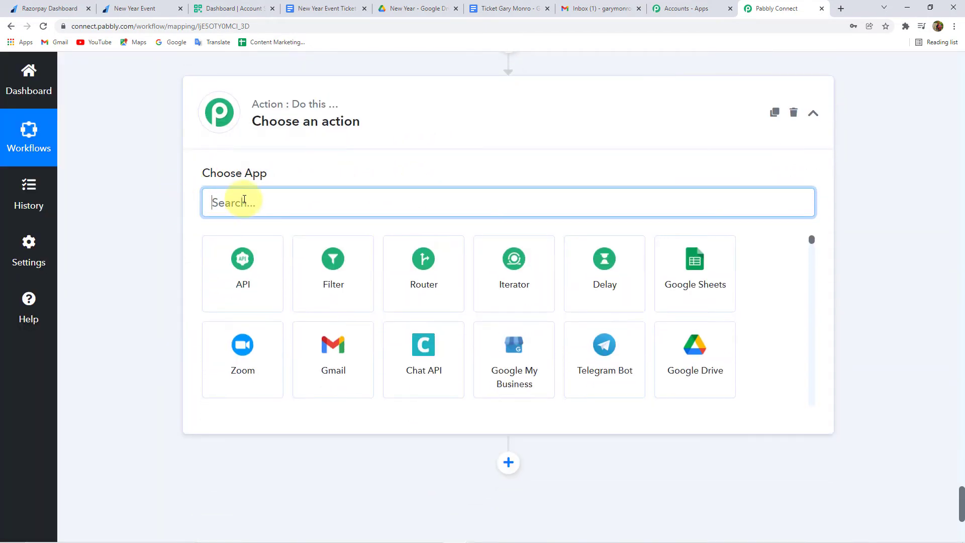
pyautogui.write('Goog')
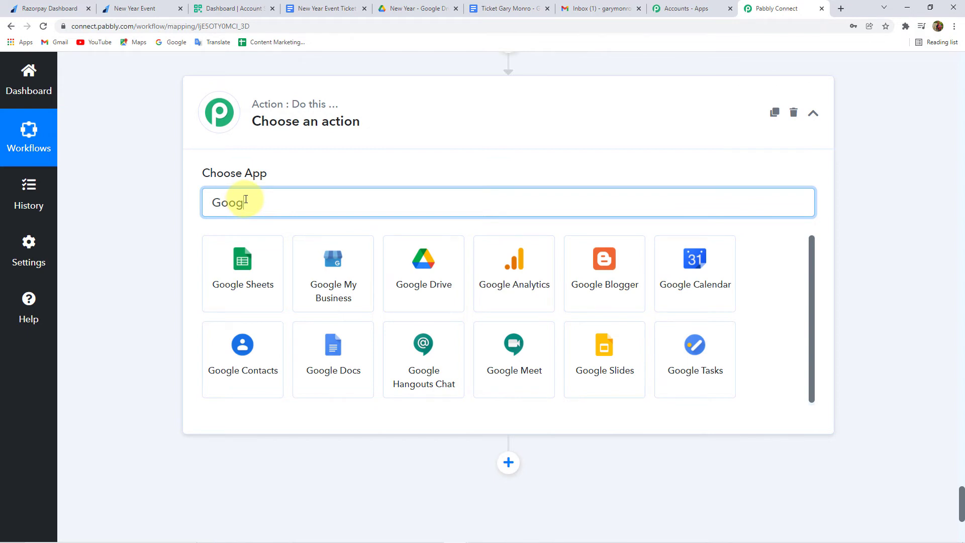
pyautogui.write('le D')
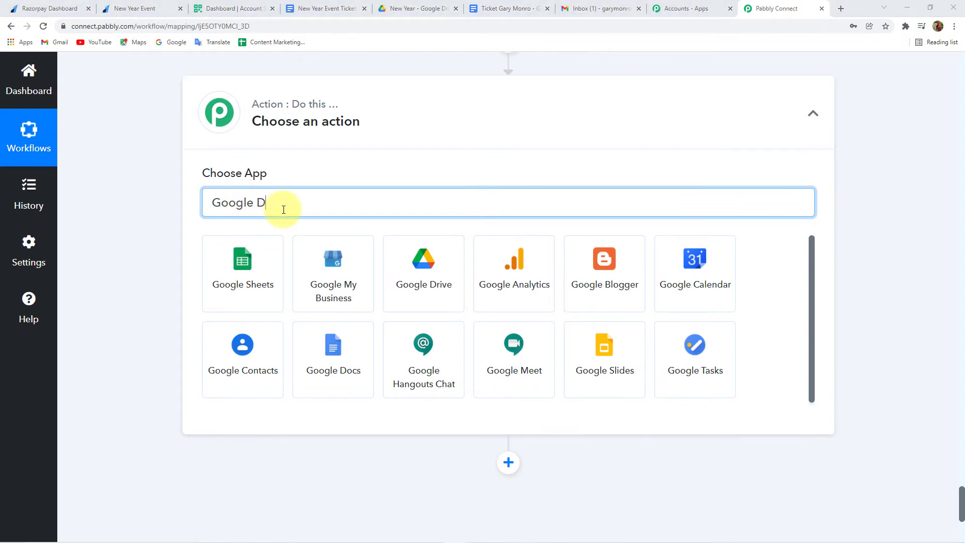
pyautogui.write('ocs')
pyautogui.click(251, 285)
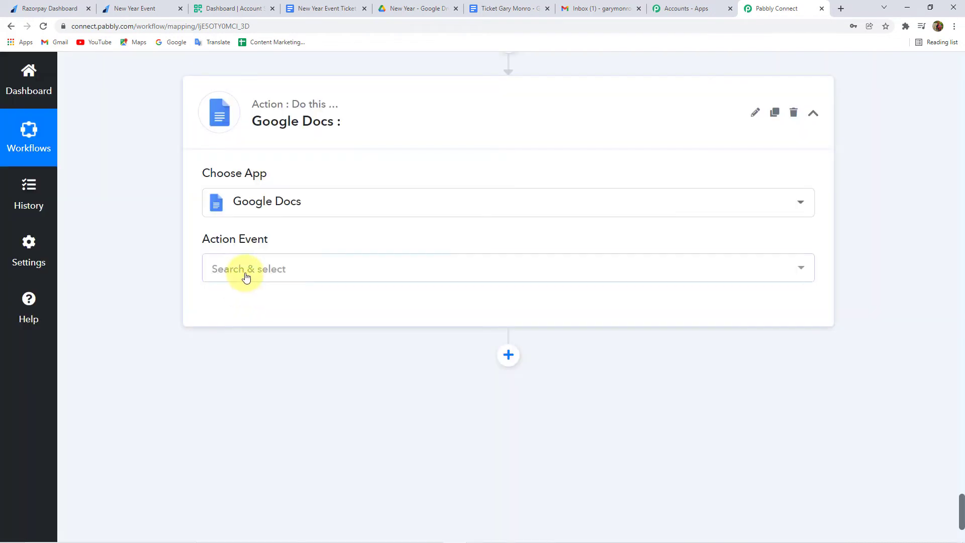
pyautogui.click(246, 272)
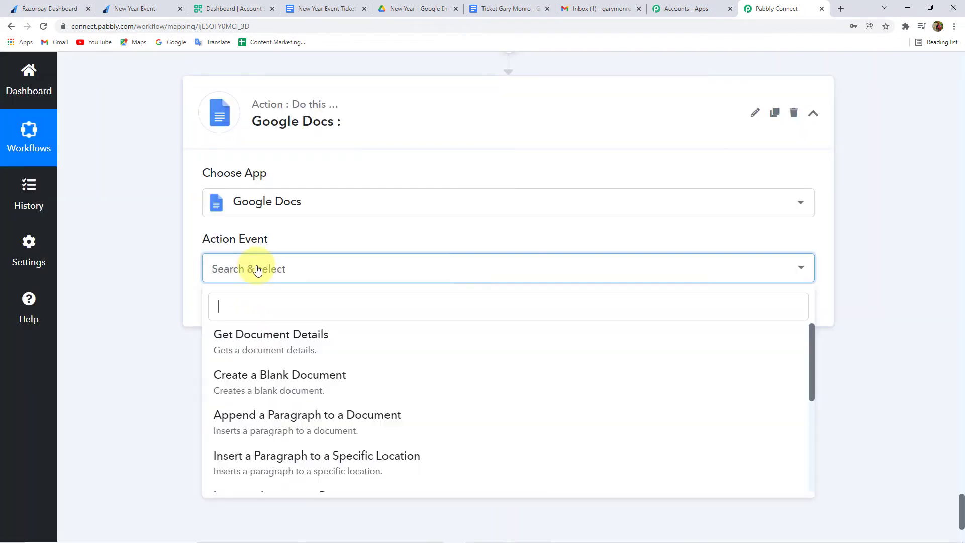
pyautogui.scroll(-2, 317, 317)
pyautogui.scroll(-2, 371, 340)
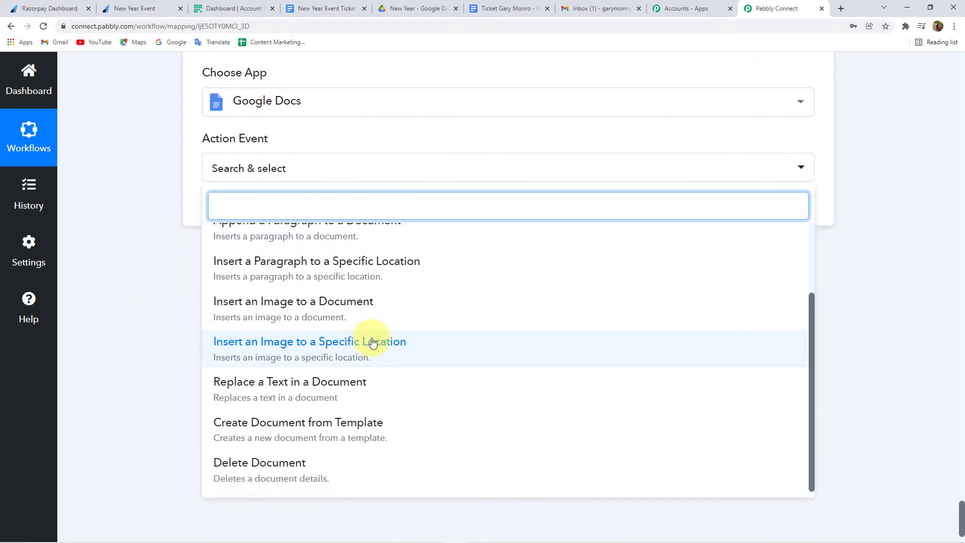
pyautogui.scroll(-1, 371, 341)
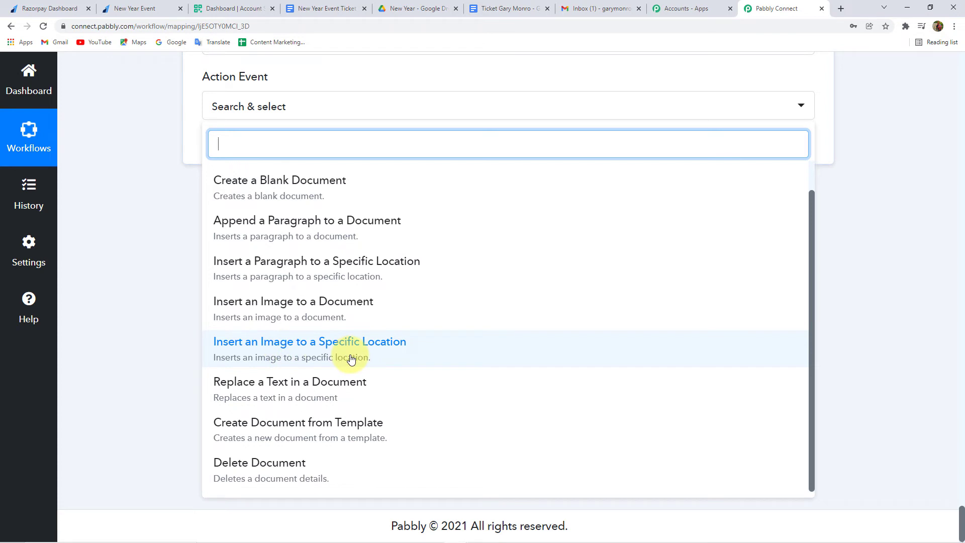
pyautogui.click(320, 10)
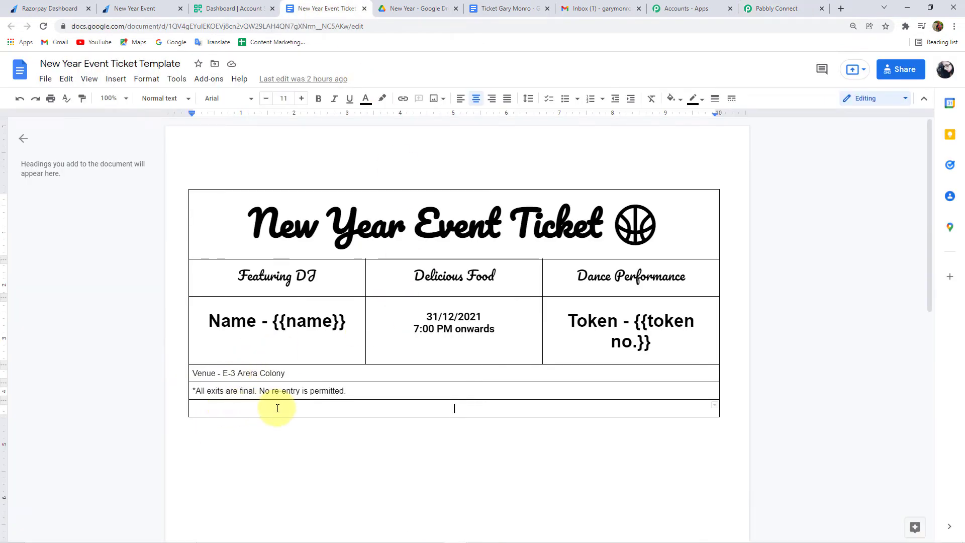
pyautogui.click(471, 409)
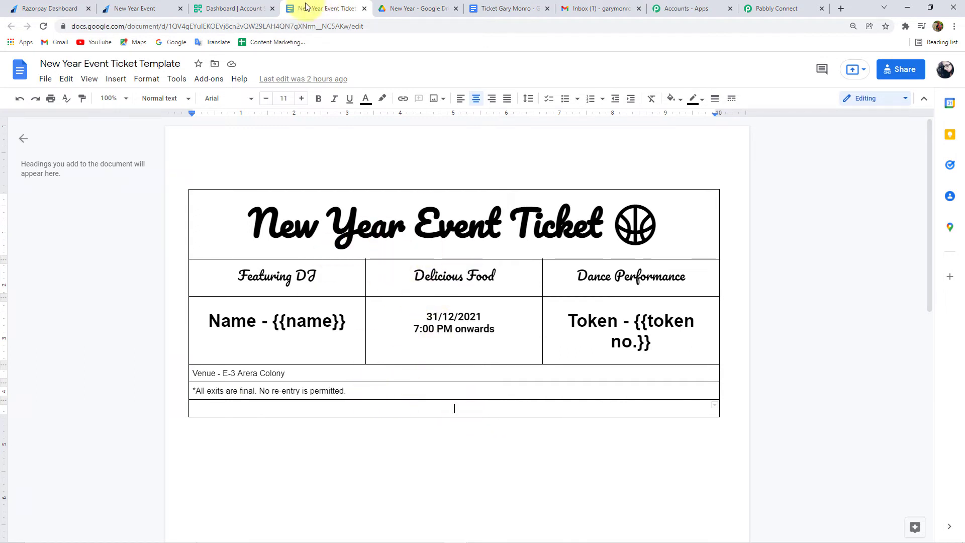
pyautogui.click(754, 8)
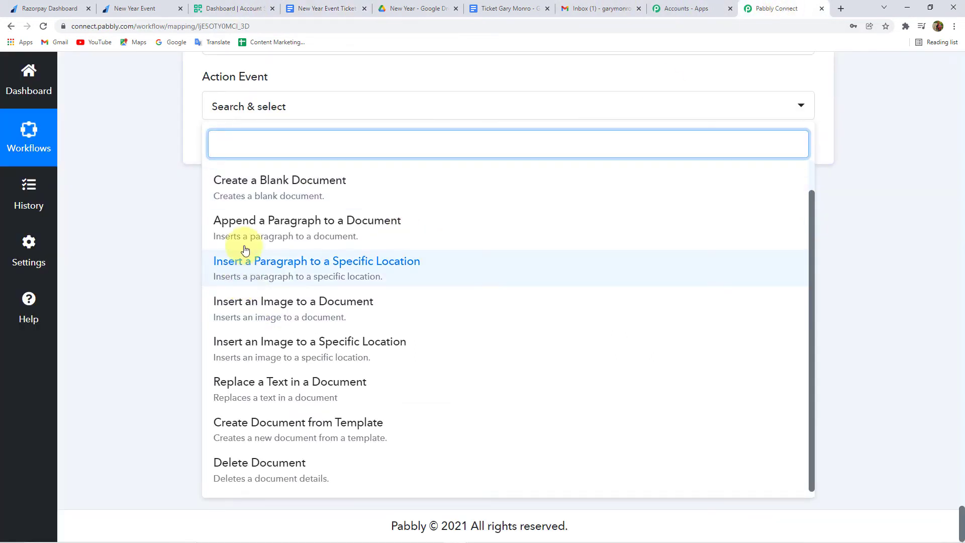
pyautogui.click(342, 351)
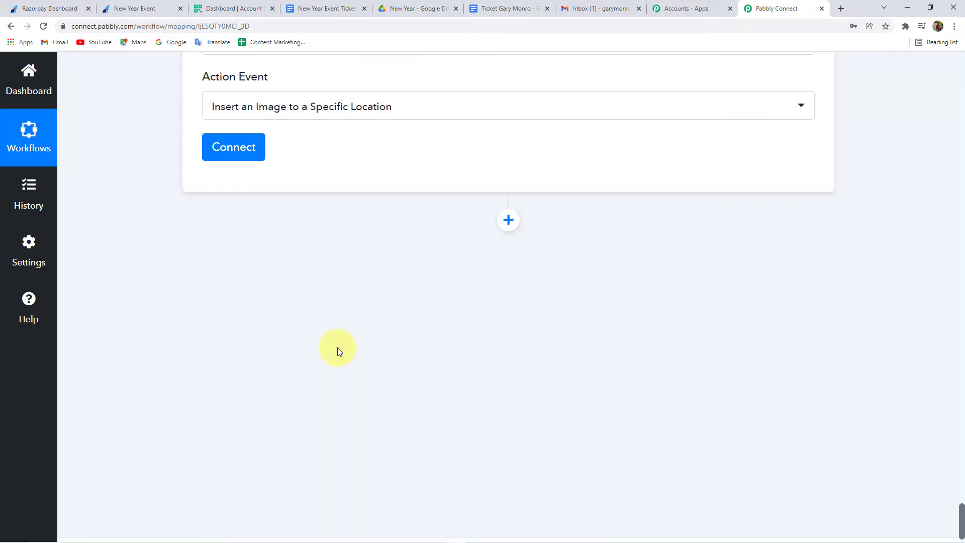
# Step: Connect the existing Google Docs account and map Document to step 3's DocumentId
pyautogui.click(231, 154)
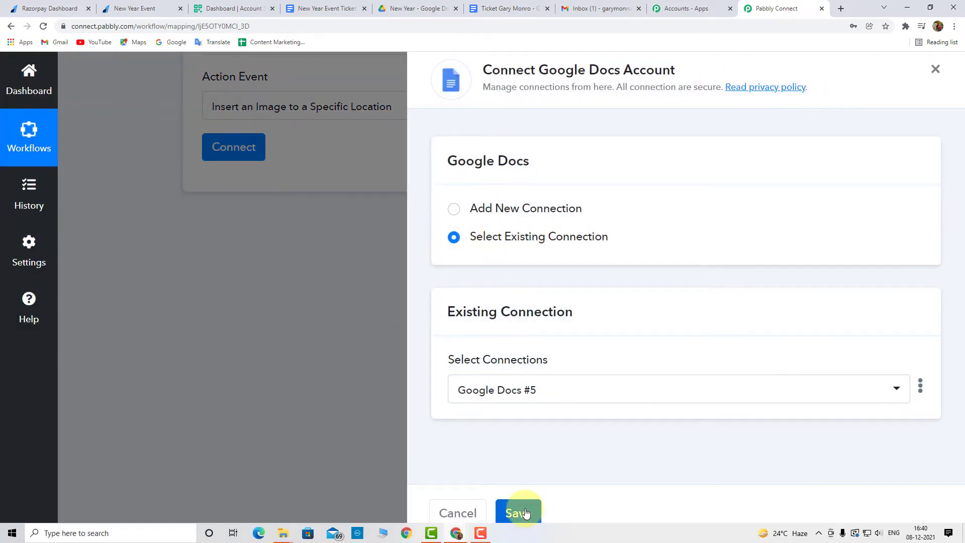
pyautogui.click(523, 505)
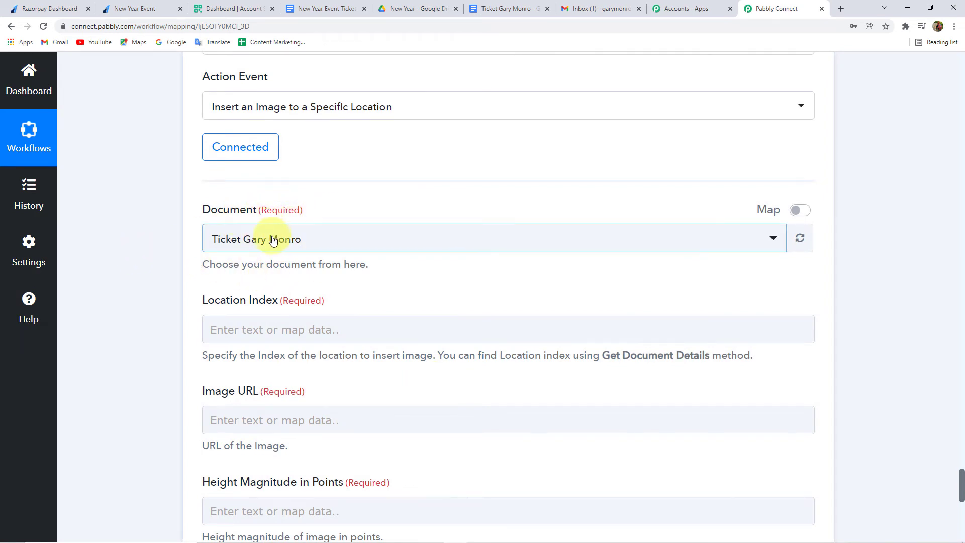
pyautogui.click(800, 210)
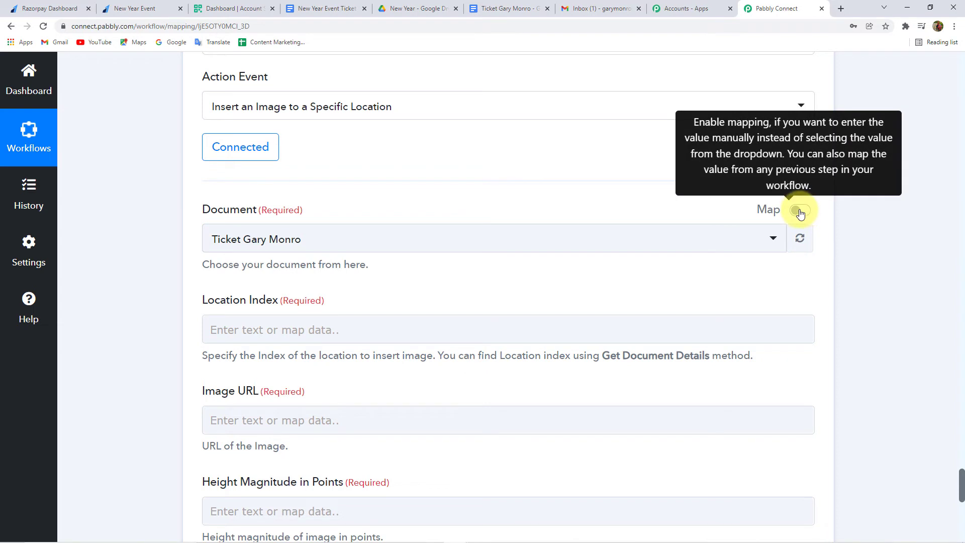
pyautogui.click(546, 236)
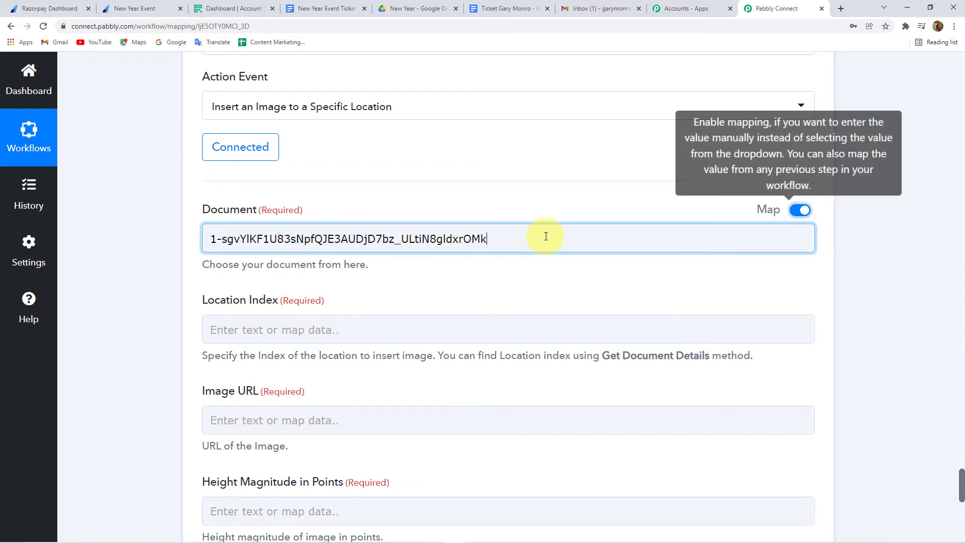
pyautogui.press('BackSpace')
pyautogui.hotkey('ctrl', 'a')
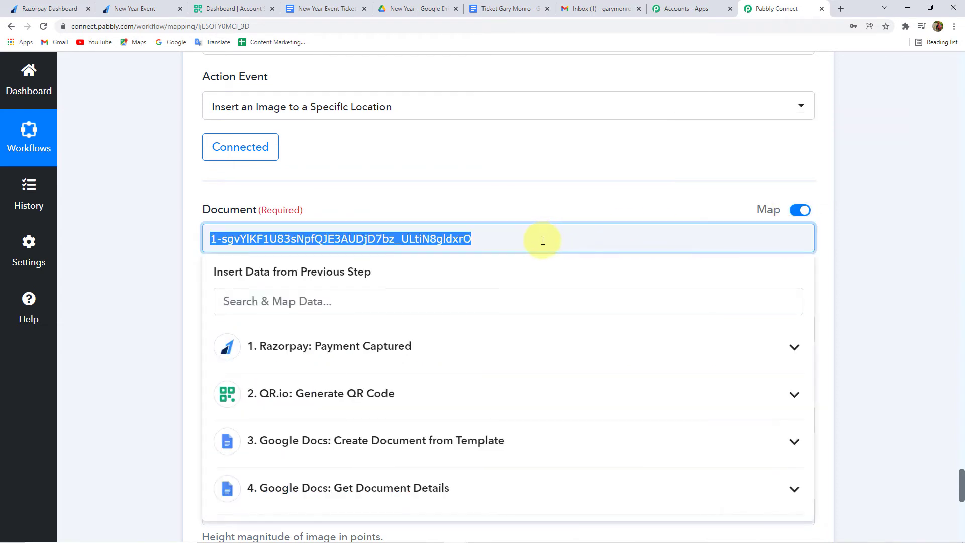
pyautogui.press('BackSpace')
pyautogui.scroll(-1, 289, 382)
pyautogui.scroll(-1, 286, 412)
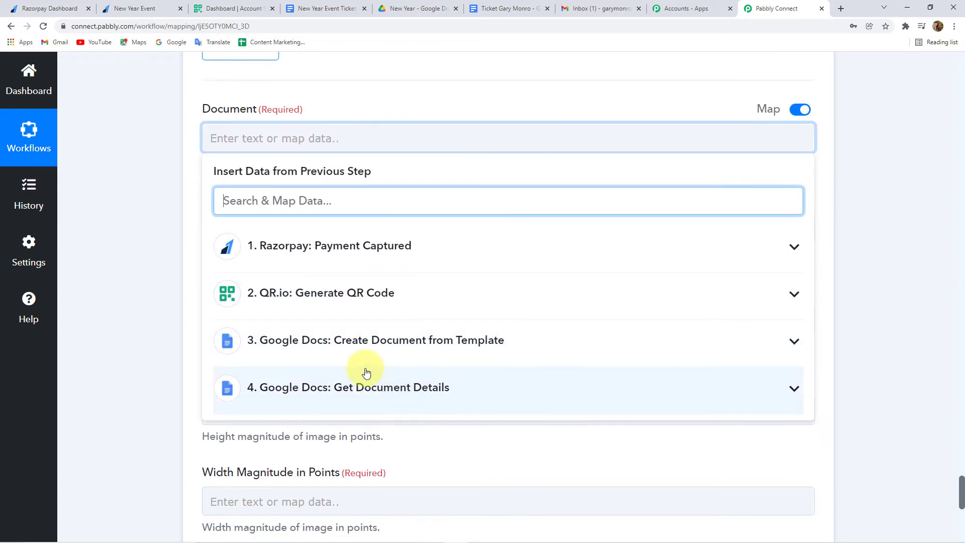
pyautogui.click(282, 340)
pyautogui.scroll(-1, 302, 420)
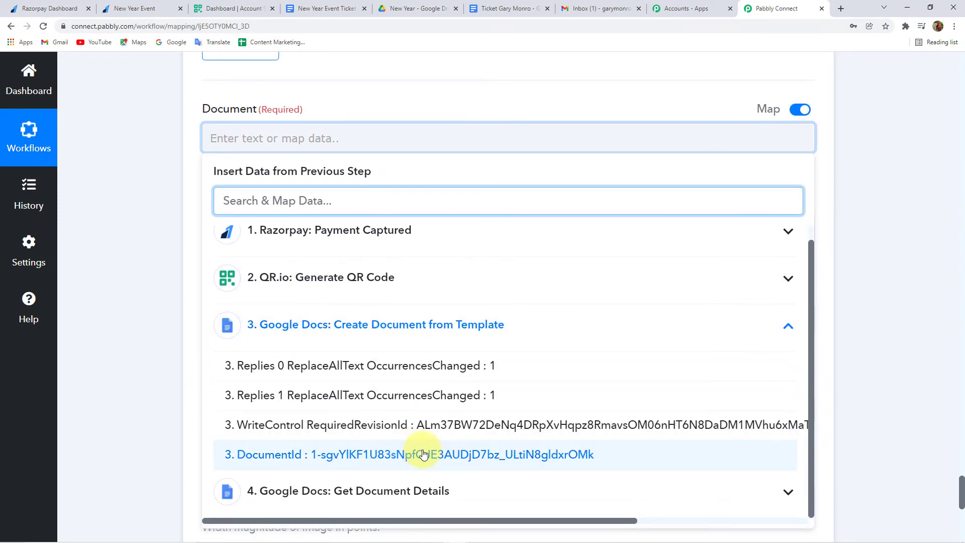
pyautogui.click(309, 454)
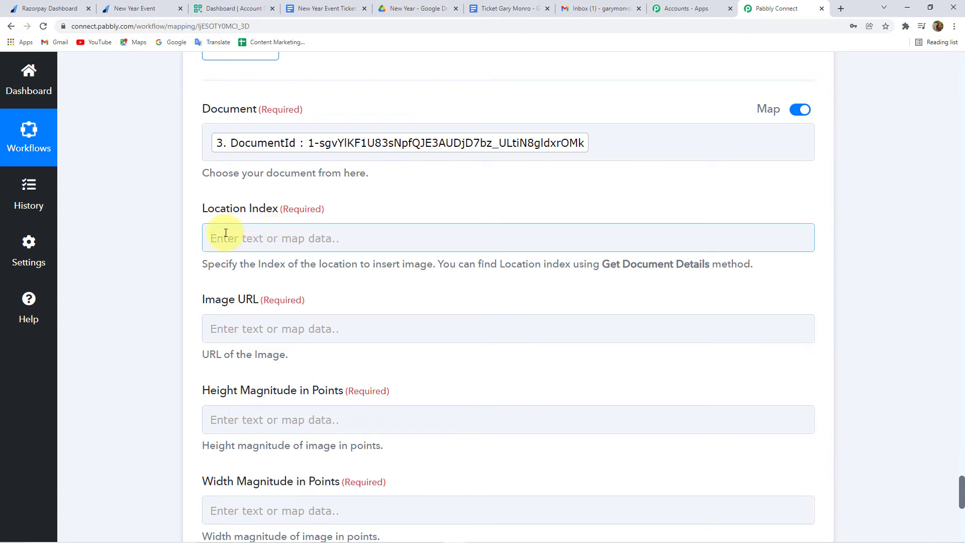
pyautogui.scroll(6, 156, 199)
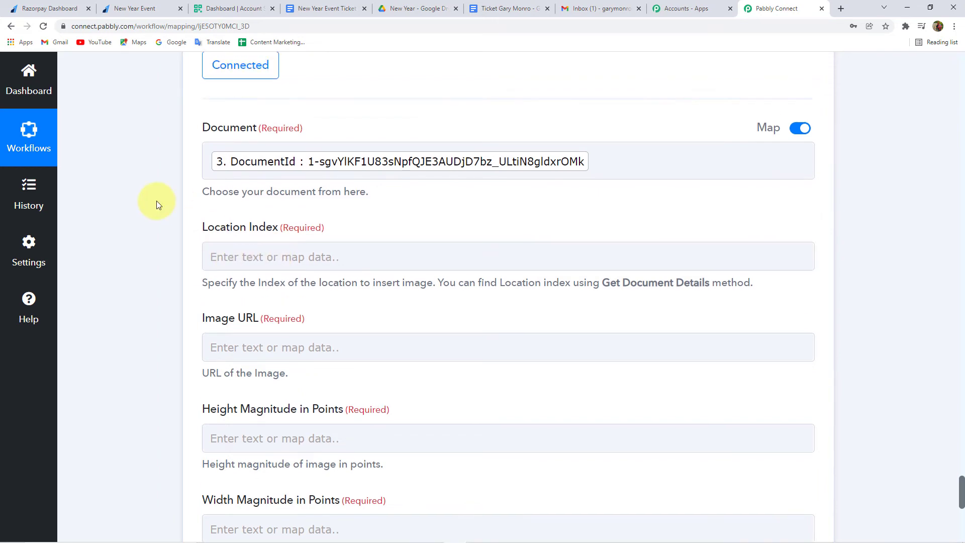
pyautogui.scroll(6, 222, 210)
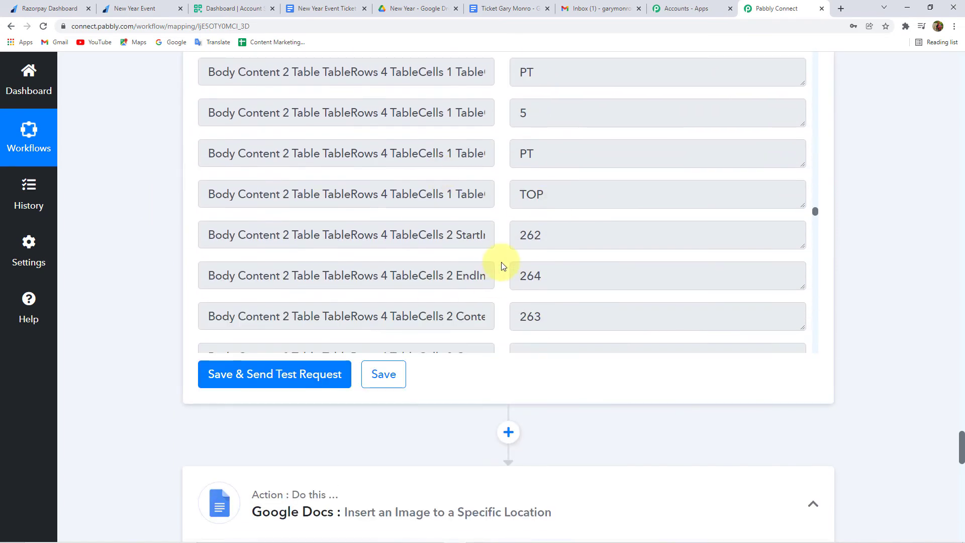
pyautogui.scroll(-3, 453, 239)
pyautogui.scroll(-3, 453, 238)
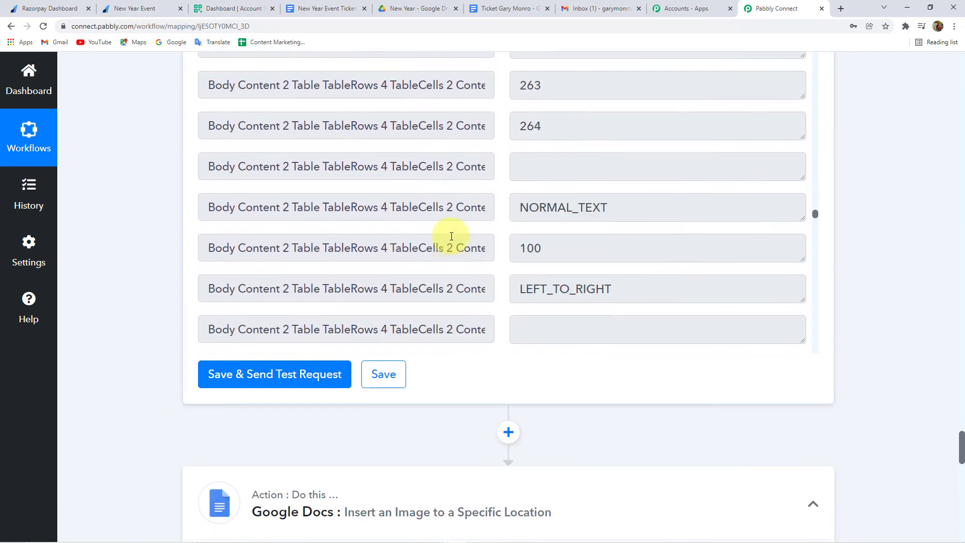
pyautogui.scroll(-3, 452, 237)
pyautogui.scroll(-3, 451, 237)
pyautogui.scroll(-3, 451, 236)
pyautogui.scroll(-3, 442, 234)
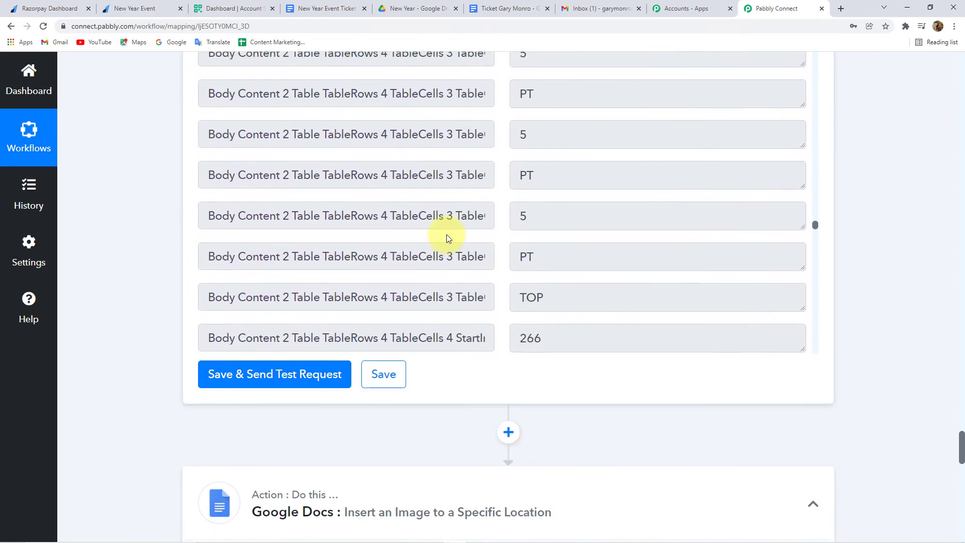
pyautogui.scroll(-3, 446, 237)
pyautogui.scroll(-3, 439, 237)
pyautogui.scroll(-3, 437, 237)
pyautogui.scroll(-3, 433, 238)
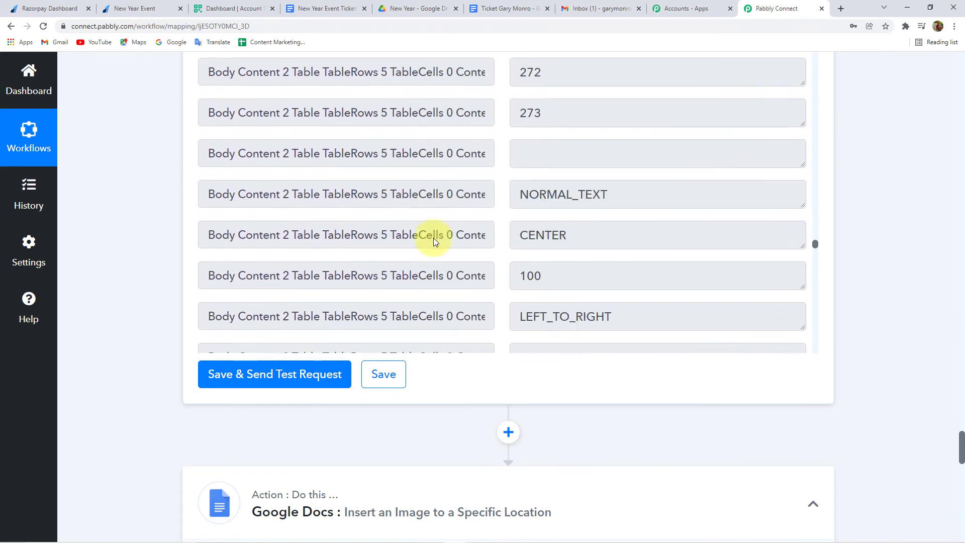
pyautogui.scroll(-3, 433, 237)
pyautogui.scroll(-3, 433, 237)
pyautogui.scroll(-3, 434, 237)
pyautogui.scroll(-3, 432, 237)
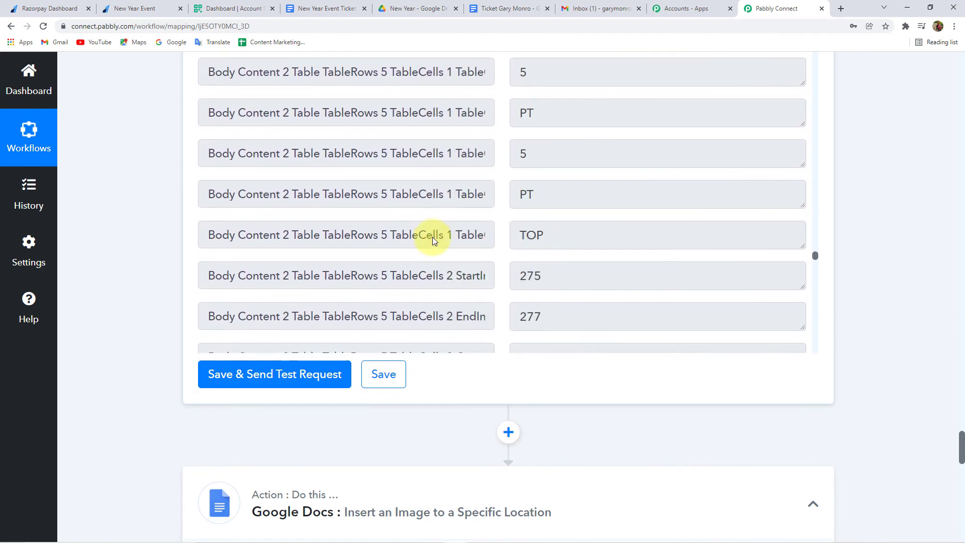
pyautogui.scroll(-3, 433, 237)
pyautogui.scroll(-3, 432, 237)
pyautogui.scroll(-3, 433, 239)
pyautogui.scroll(-3, 432, 237)
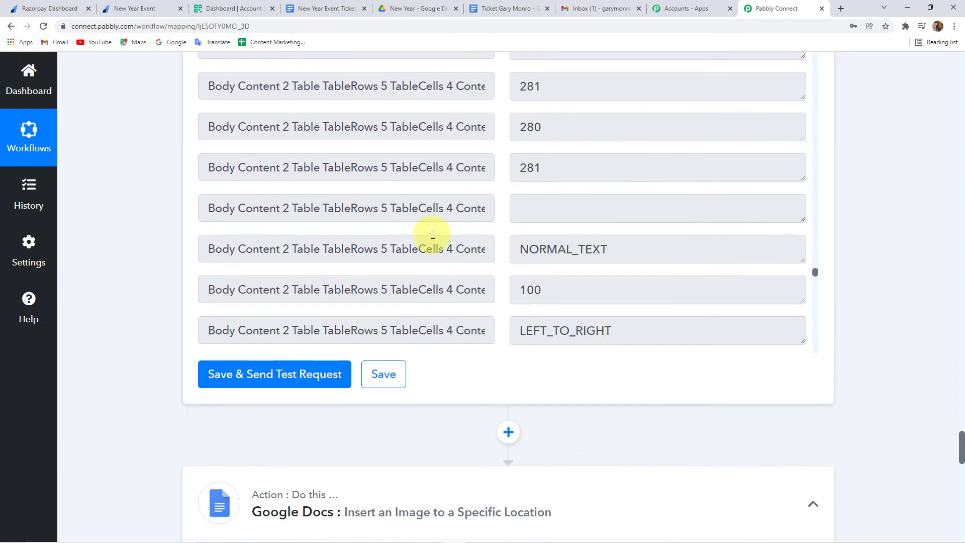
pyautogui.scroll(-3, 429, 236)
pyautogui.scroll(-3, 428, 235)
pyautogui.scroll(-5, 430, 237)
pyautogui.scroll(-2, 618, 160)
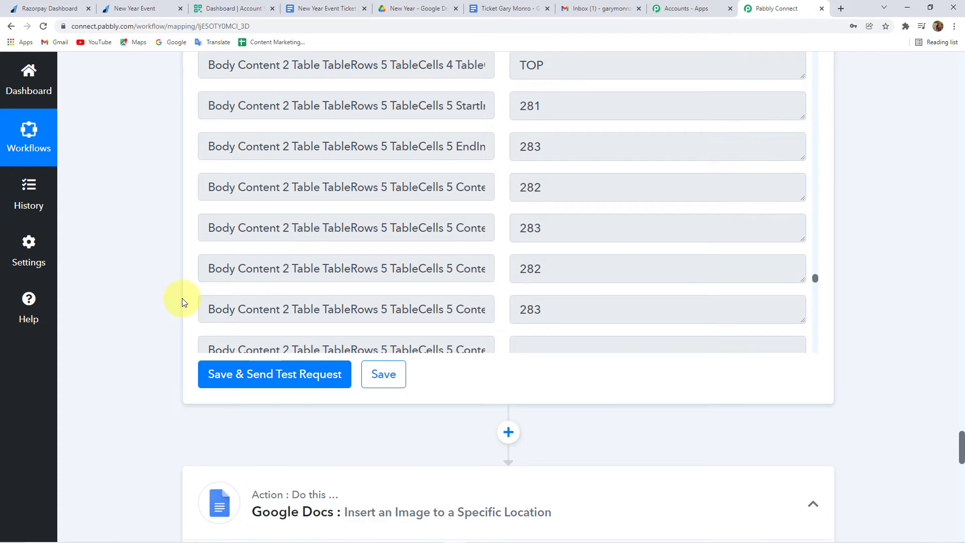
pyautogui.scroll(-3, 182, 302)
# Step: Search the Get Document Details fields in the Location Index mapping list for 283
pyautogui.scroll(-5, 182, 297)
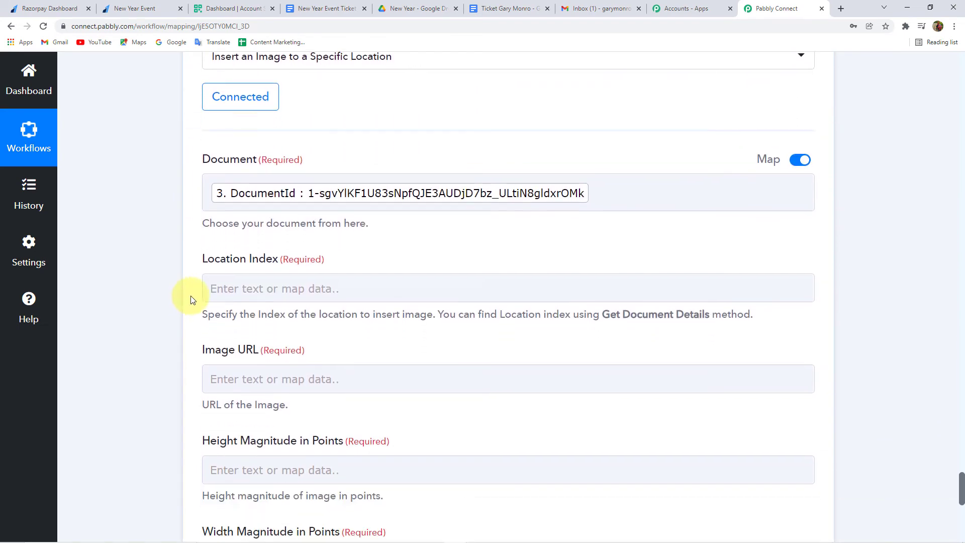
pyautogui.scroll(-1, 282, 294)
pyautogui.click(282, 294)
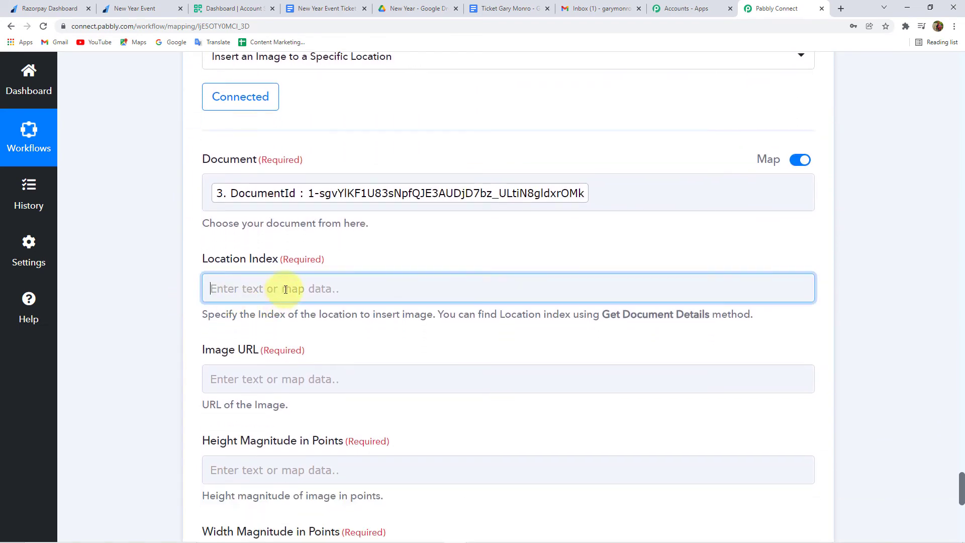
pyautogui.scroll(-3, 137, 297)
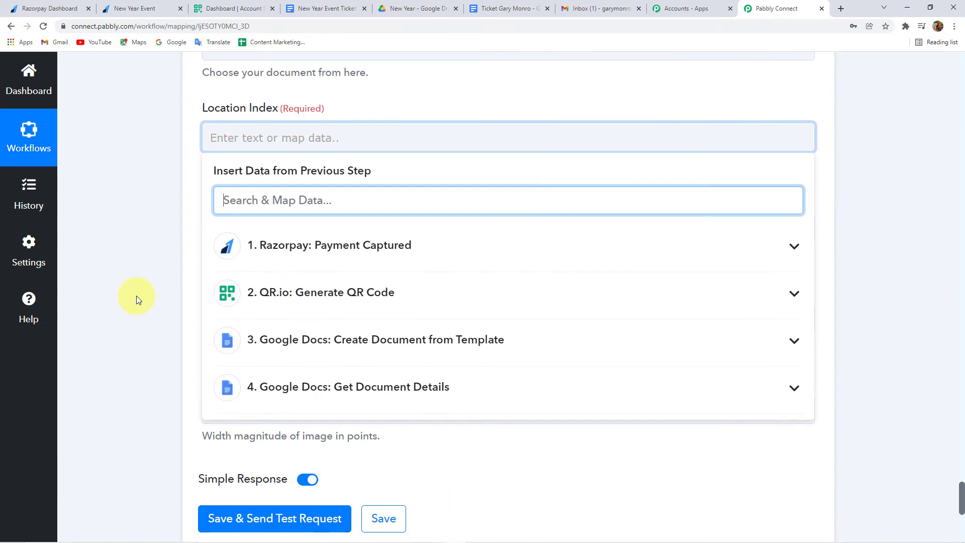
pyautogui.click(416, 395)
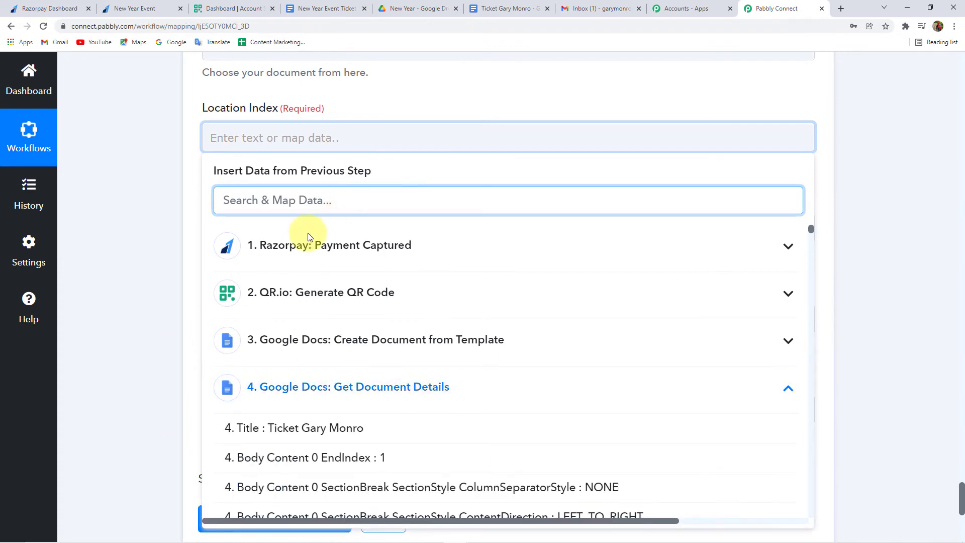
pyautogui.scroll(-2, 140, 348)
pyautogui.scroll(-1, 400, 388)
pyautogui.scroll(1, 377, 378)
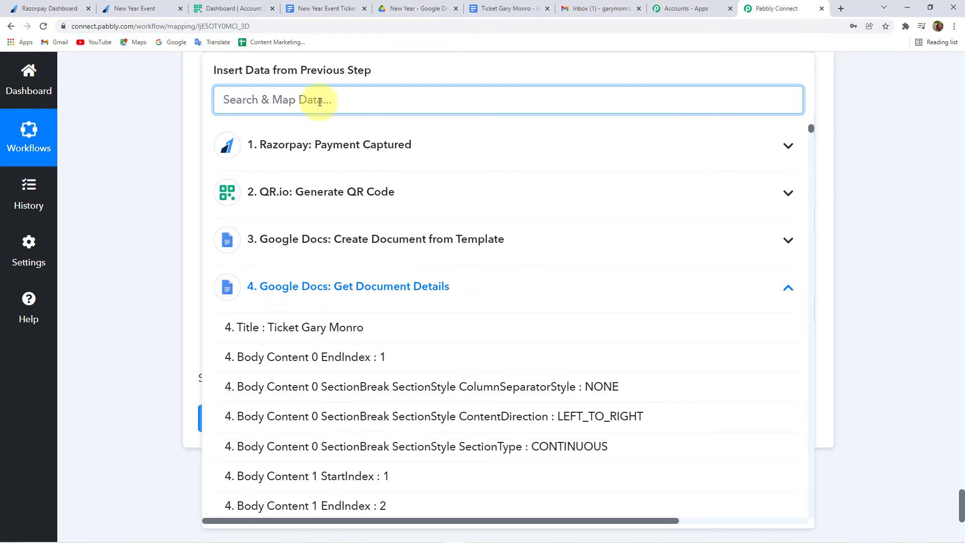
pyautogui.write('283')
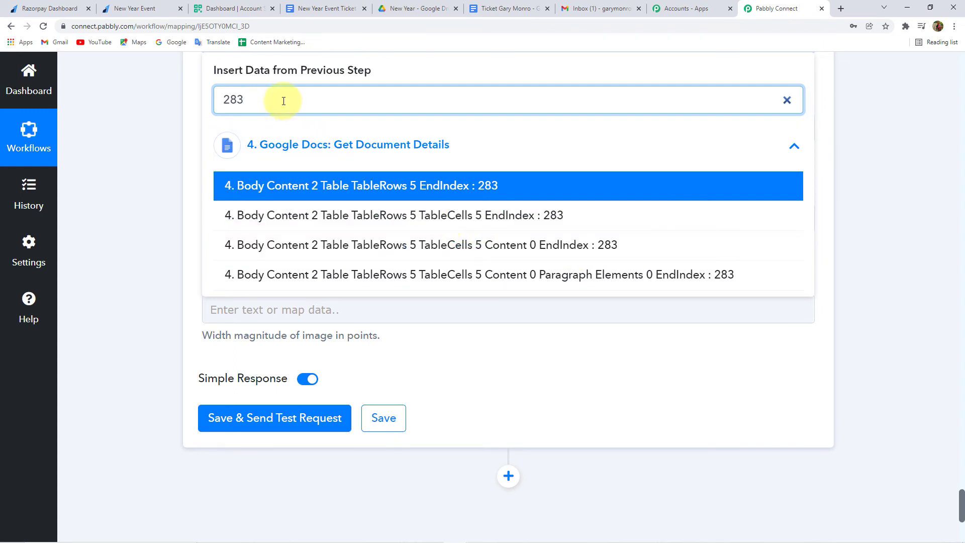
pyautogui.click(195, 119)
# Step: Enter 283 as the image step's Location Index
pyautogui.scroll(2, 181, 130)
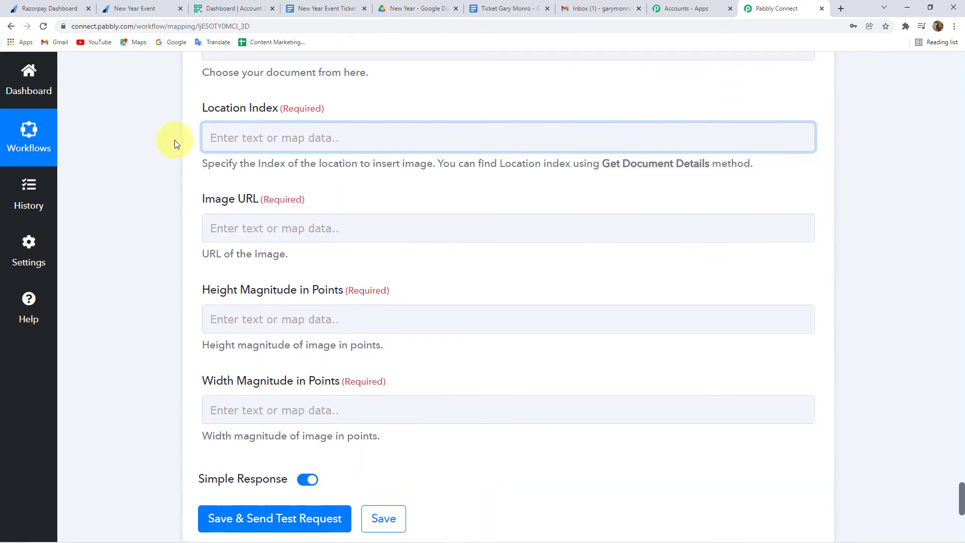
pyautogui.click(268, 139)
pyautogui.write('283')
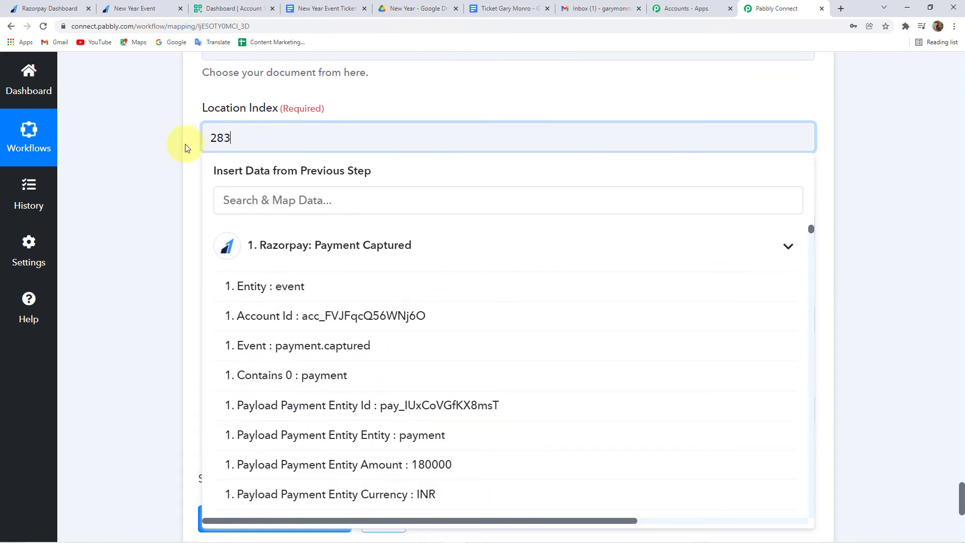
pyautogui.click(190, 151)
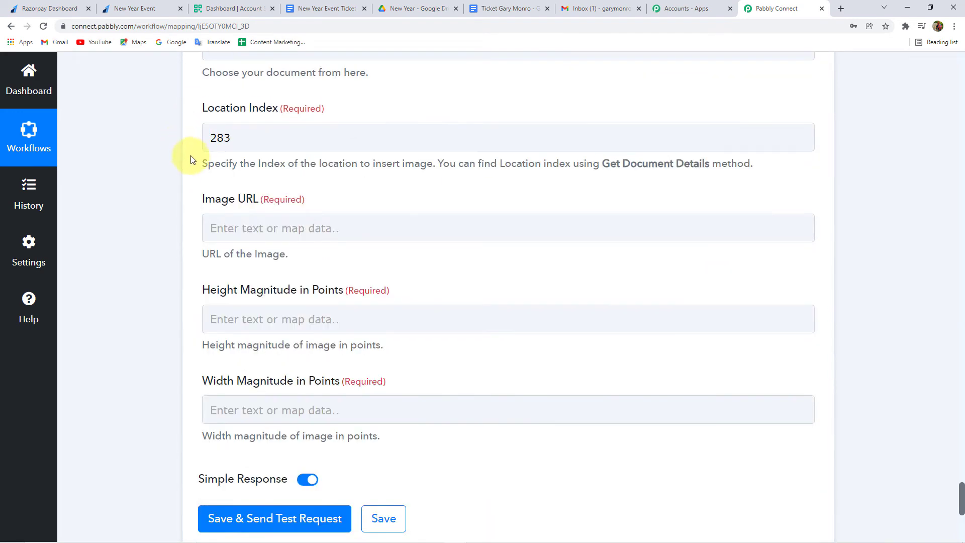
pyautogui.scroll(2, 189, 164)
pyautogui.scroll(-3, 194, 180)
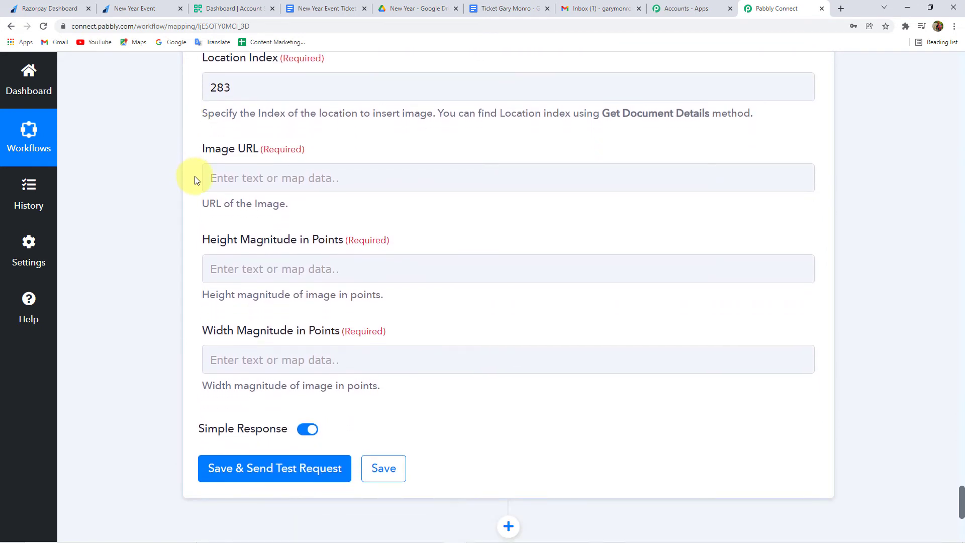
# Step: Map Image URL to the QR.io Generate QR Code step's PNG link
pyautogui.click(256, 176)
pyautogui.click(283, 182)
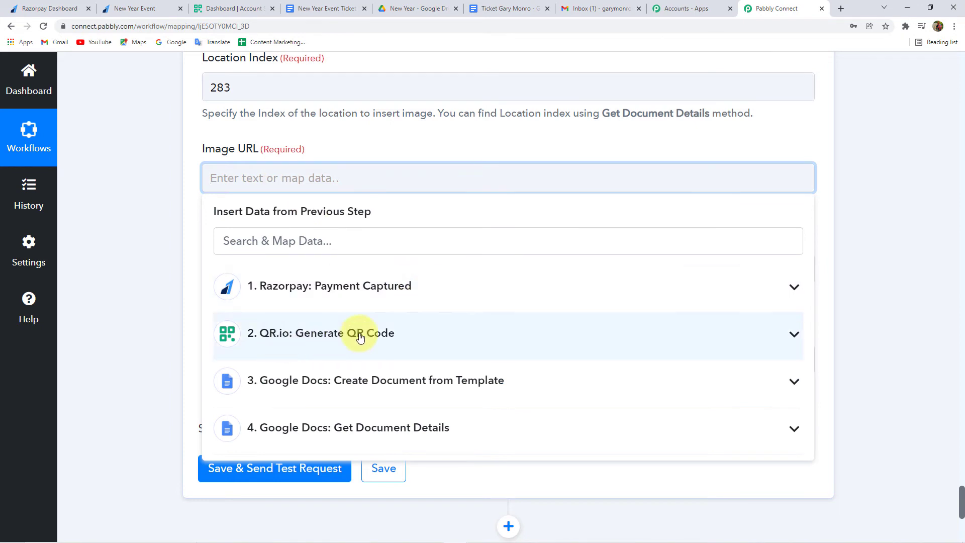
pyautogui.click(351, 337)
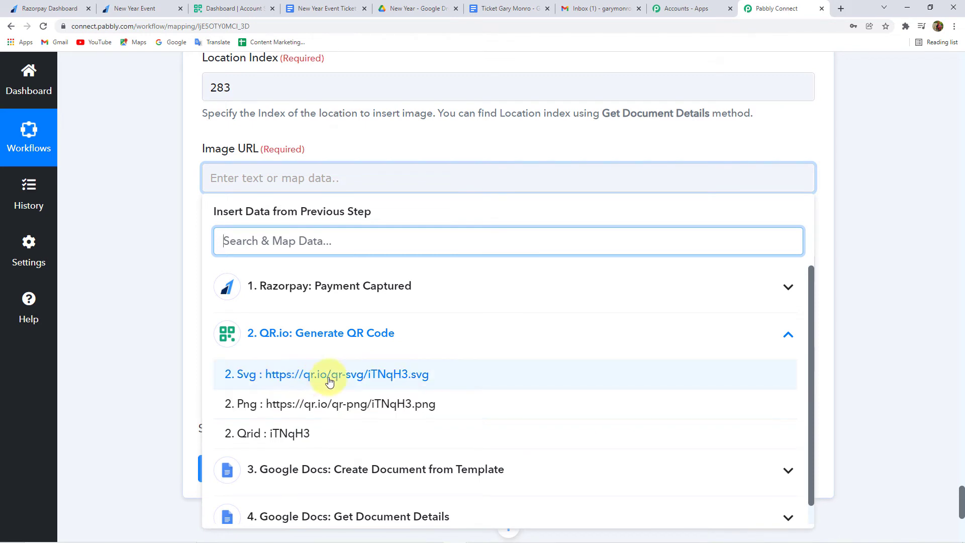
pyautogui.click(350, 410)
pyautogui.click(160, 245)
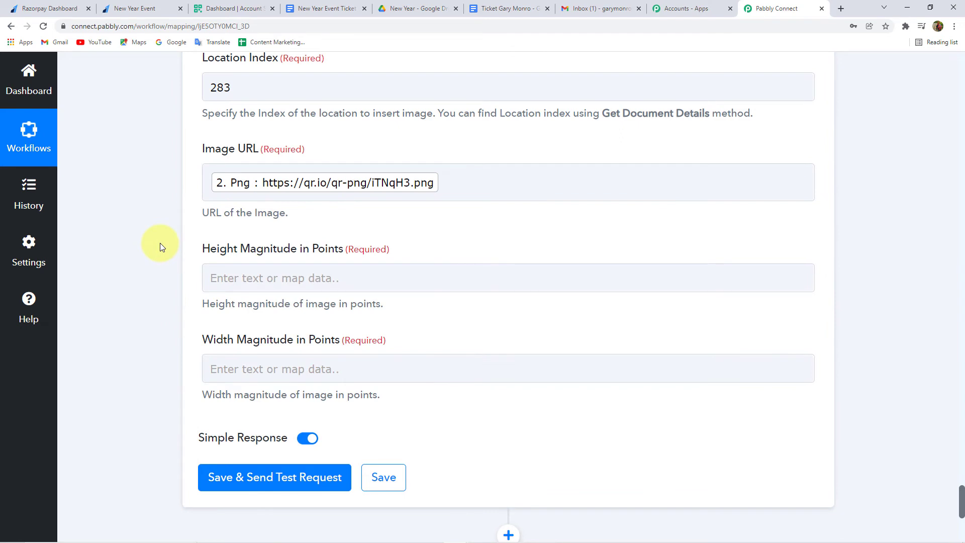
# Step: Set the image height to 500 and width to 300
pyautogui.scroll(-2, 160, 243)
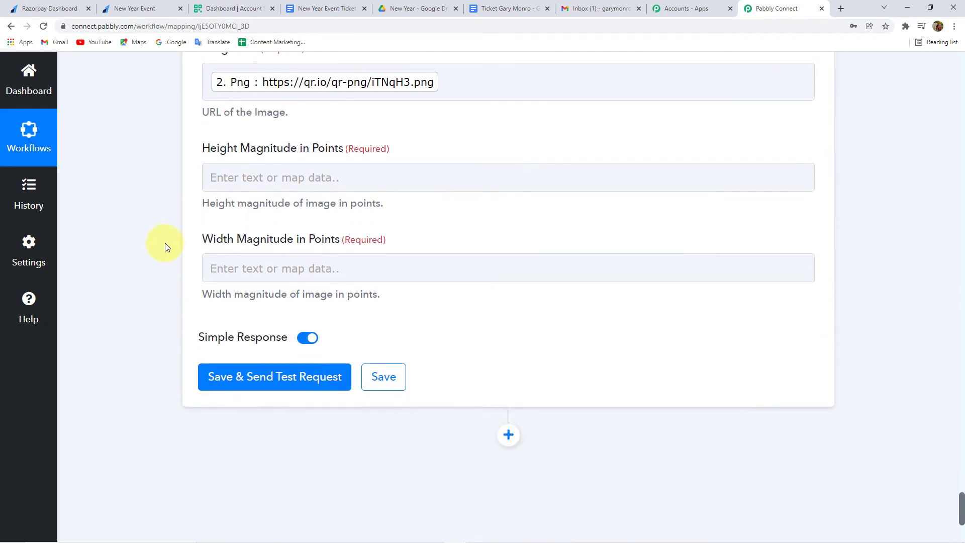
pyautogui.click(276, 176)
pyautogui.write('500')
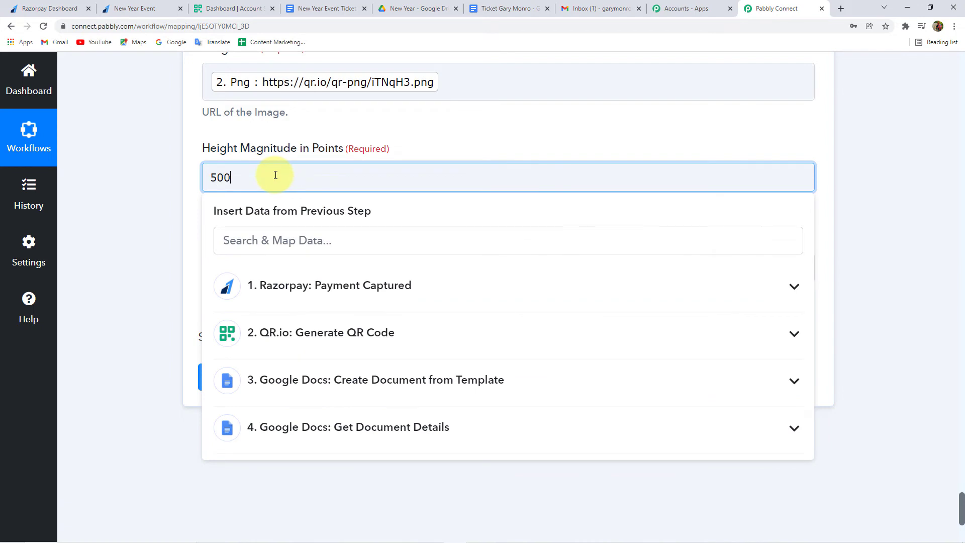
pyautogui.click(127, 200)
pyautogui.click(274, 268)
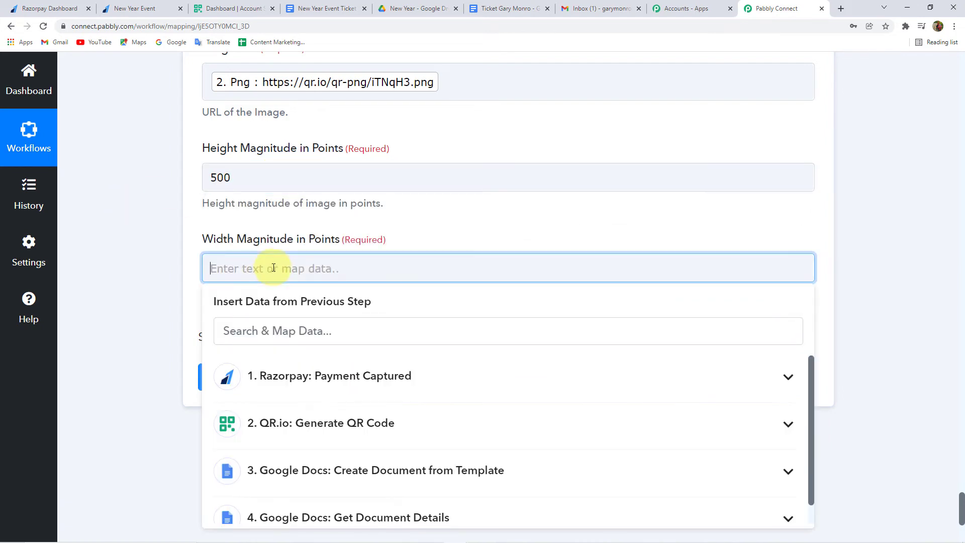
pyautogui.write('300')
pyautogui.click(123, 267)
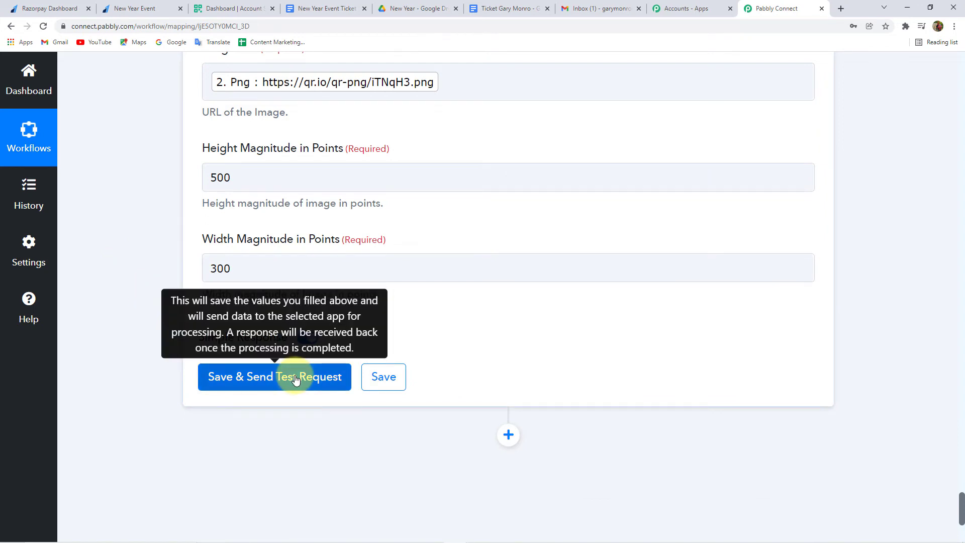
# Step: Save the image step and test it, checking the returned revision id
pyautogui.click(297, 379)
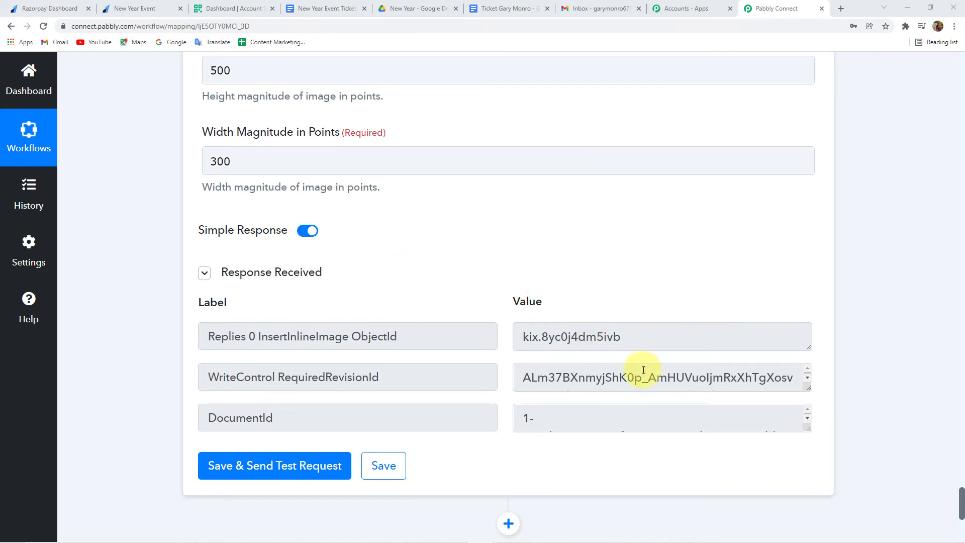
pyautogui.click(808, 391)
pyautogui.moveTo(808, 390); pyautogui.dragTo(808, 393)
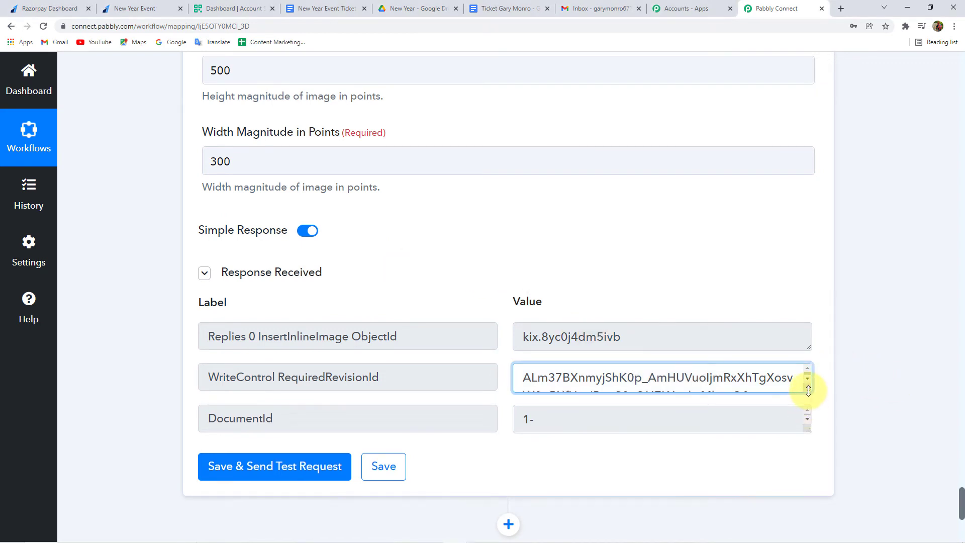
# Step: Check the QR code image below the venue details in the New Year Event Ticket doc
pyautogui.click(502, 9)
pyautogui.scroll(-2, 563, 287)
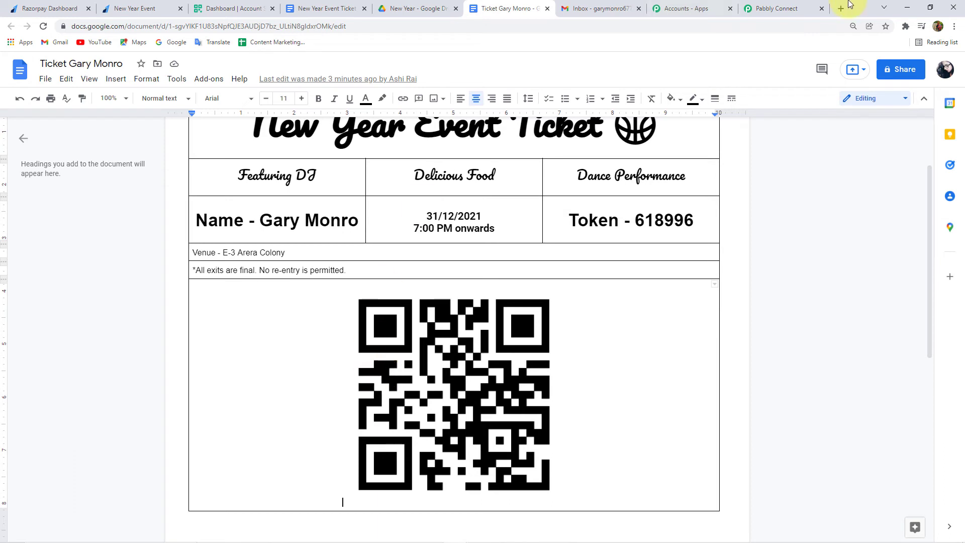
# Step: Add a new action step to the workflow using the Google Drive app
pyautogui.click(787, 8)
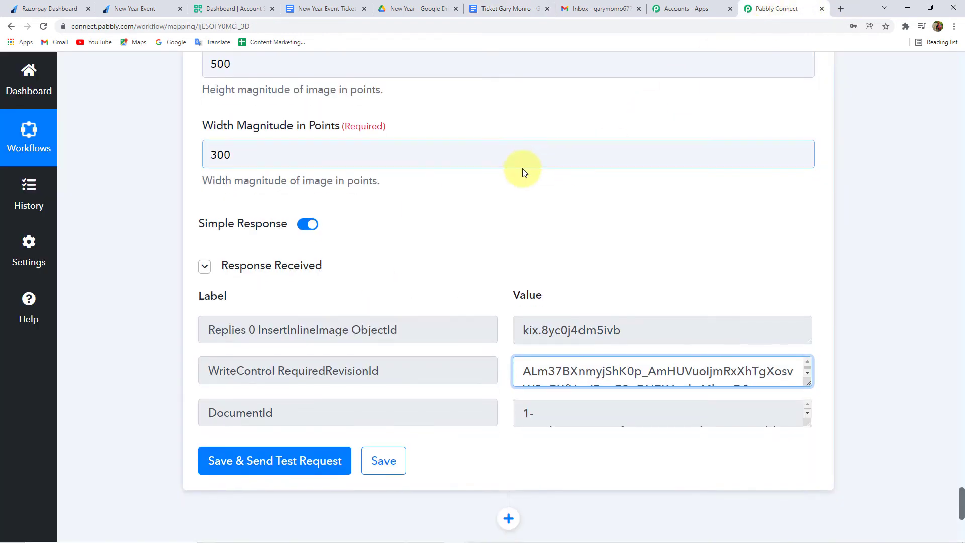
pyautogui.scroll(-4, 524, 173)
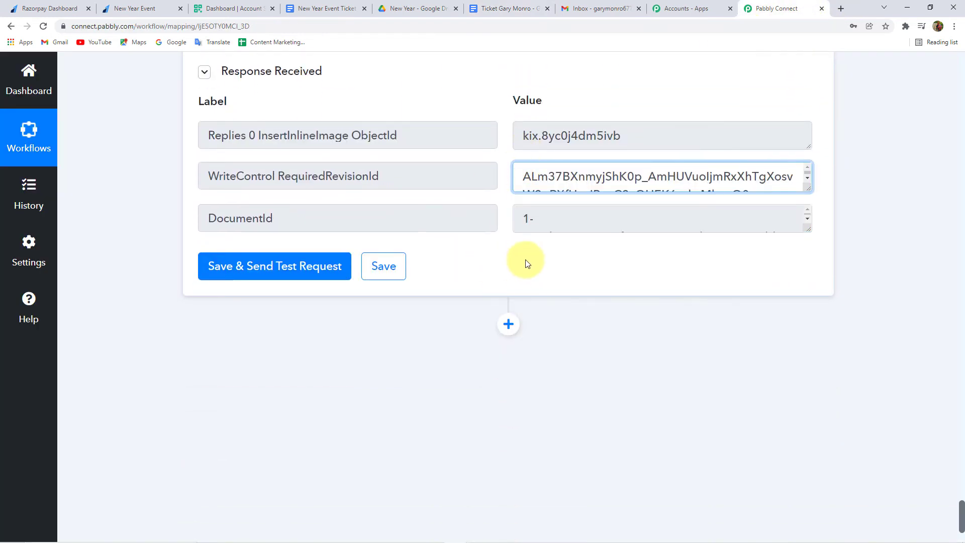
pyautogui.scroll(3, 526, 261)
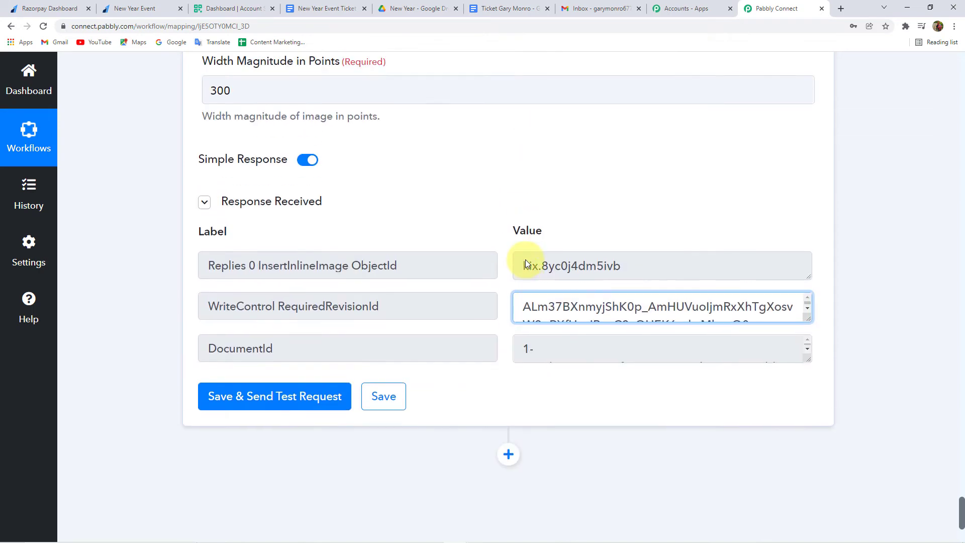
pyautogui.scroll(6, 526, 262)
pyautogui.scroll(3, 526, 262)
pyautogui.scroll(-5, 525, 261)
pyautogui.scroll(-3, 526, 259)
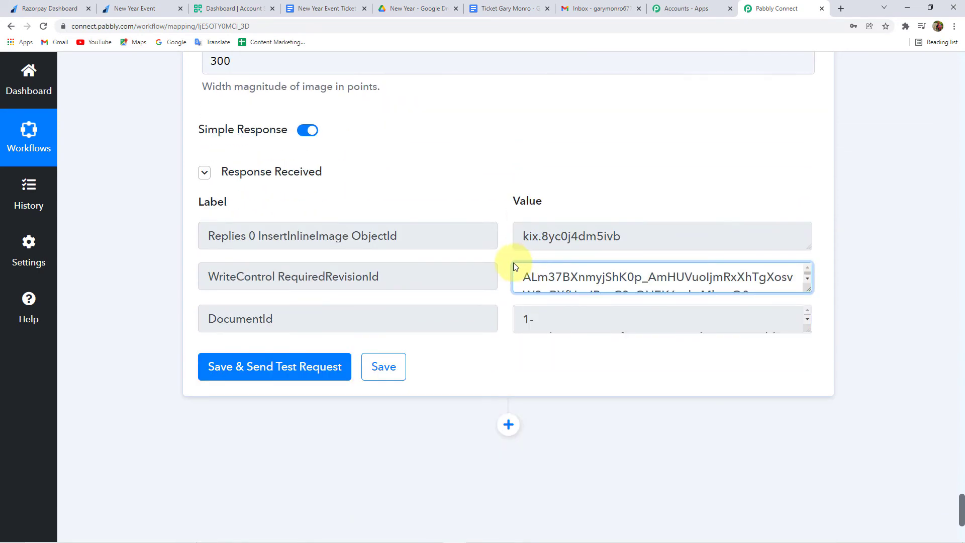
pyautogui.scroll(-2, 514, 263)
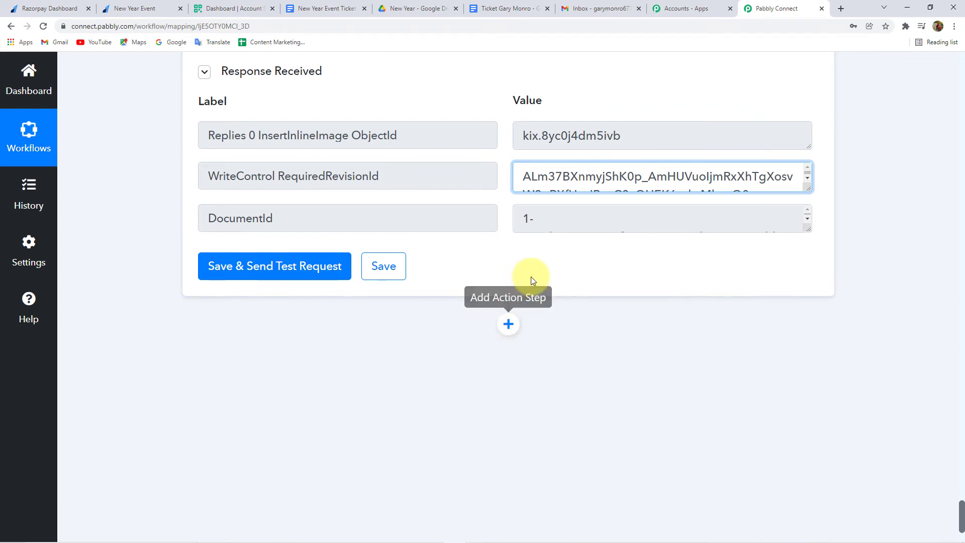
pyautogui.click(509, 324)
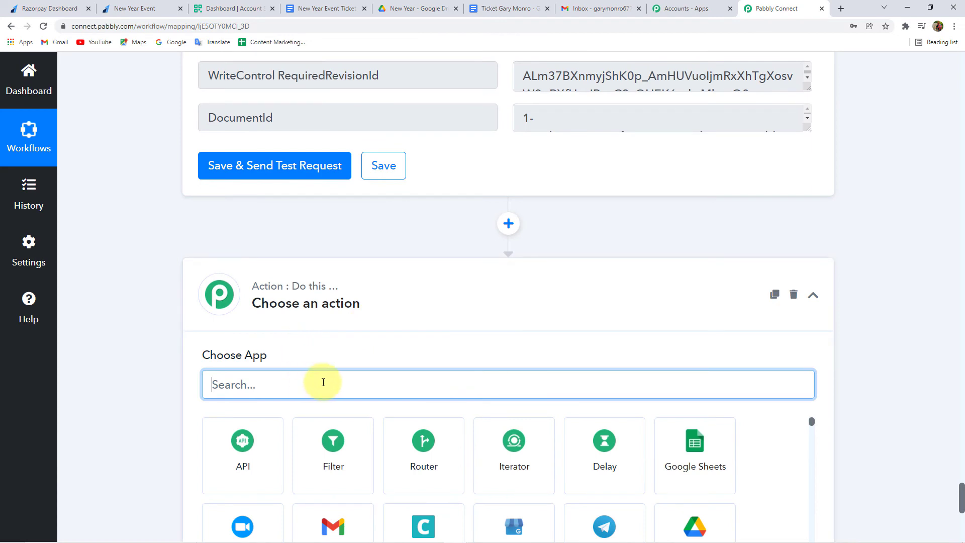
pyautogui.write('Gog')
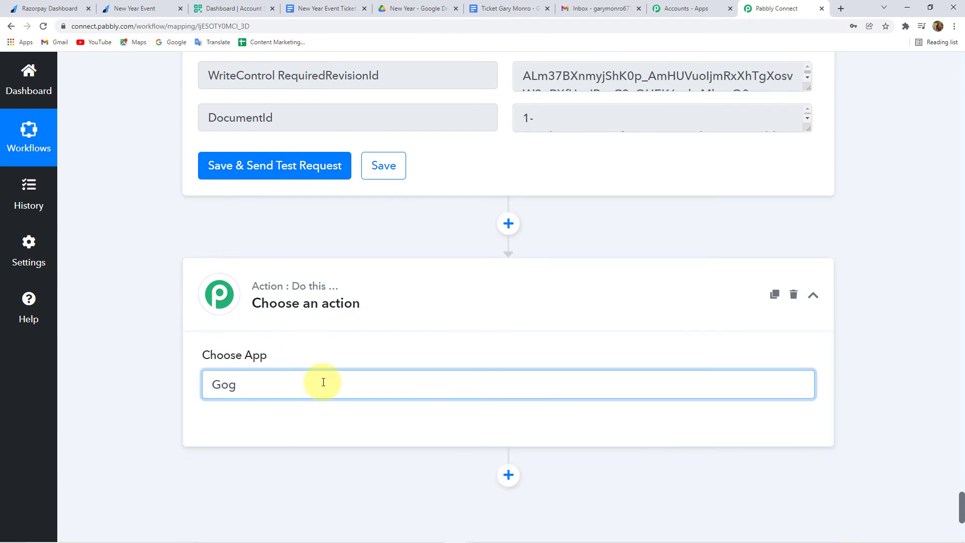
pyautogui.press('BackSpace')
pyautogui.write('g')
pyautogui.press('BackSpace')
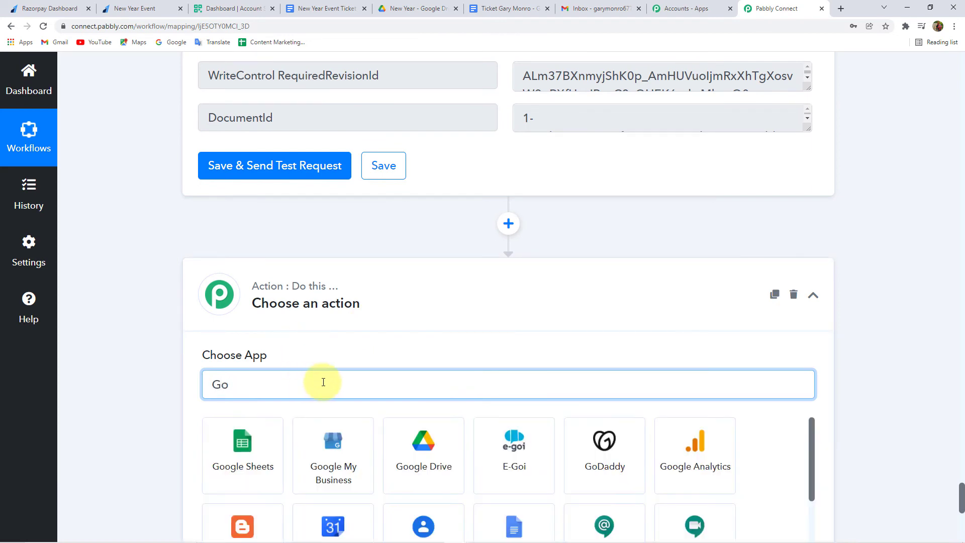
pyautogui.write('ogle')
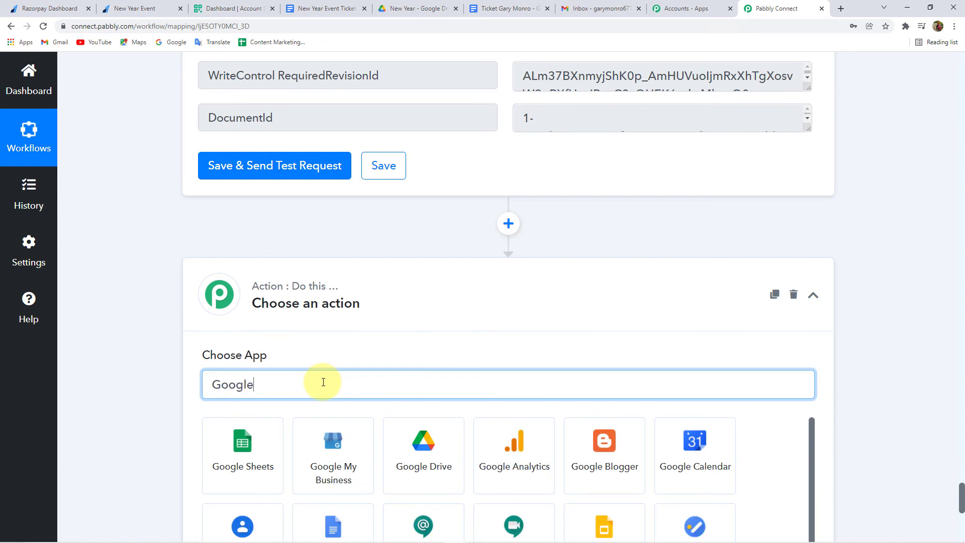
pyautogui.click(435, 444)
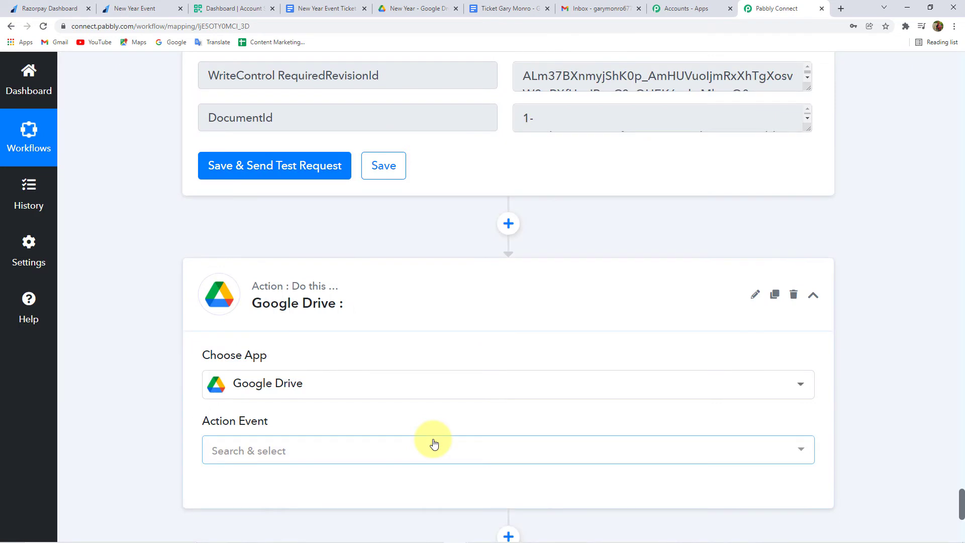
# Step: Set the Drive action event to Share a File With Anyone and begin connecting the account
pyautogui.scroll(-2, 447, 301)
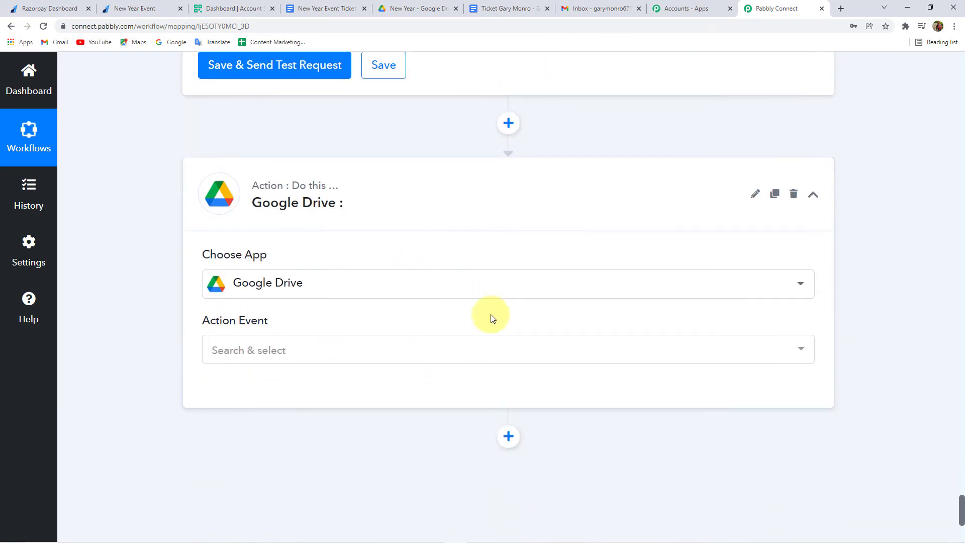
pyautogui.click(359, 356)
pyautogui.scroll(-3, 316, 189)
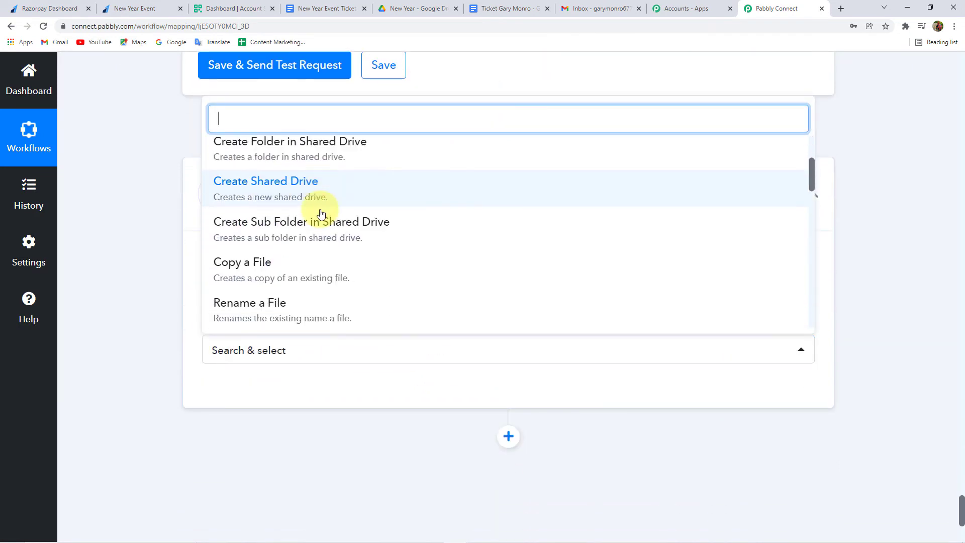
pyautogui.scroll(-3, 323, 201)
pyautogui.scroll(-3, 320, 215)
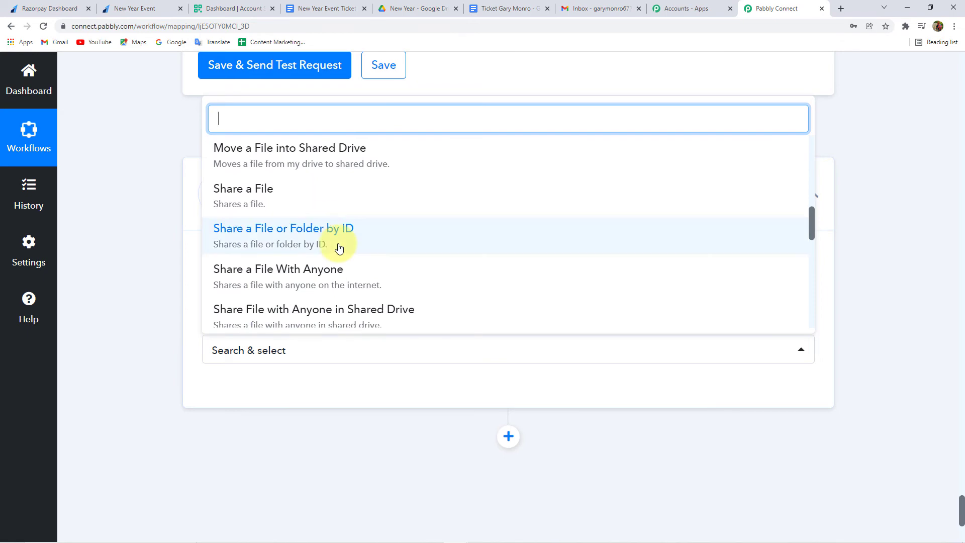
pyautogui.click(316, 276)
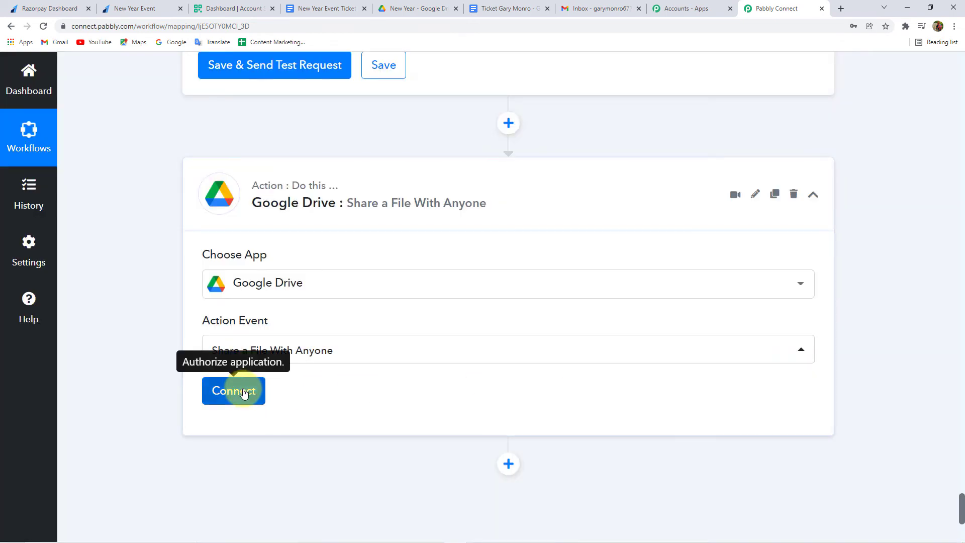
pyautogui.click(245, 393)
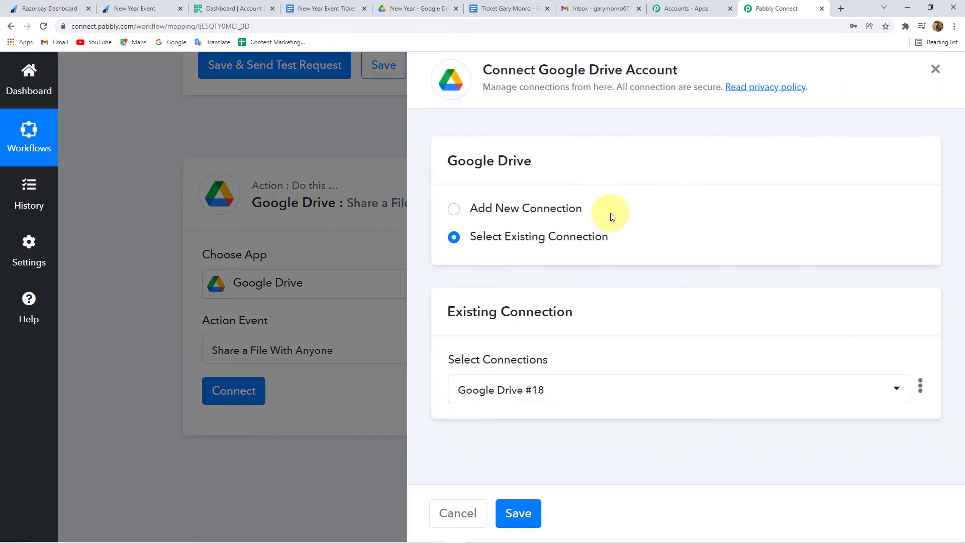
# Step: Keep the existing Drive connection and map File ID to step 3's DocumentId
pyautogui.click(520, 513)
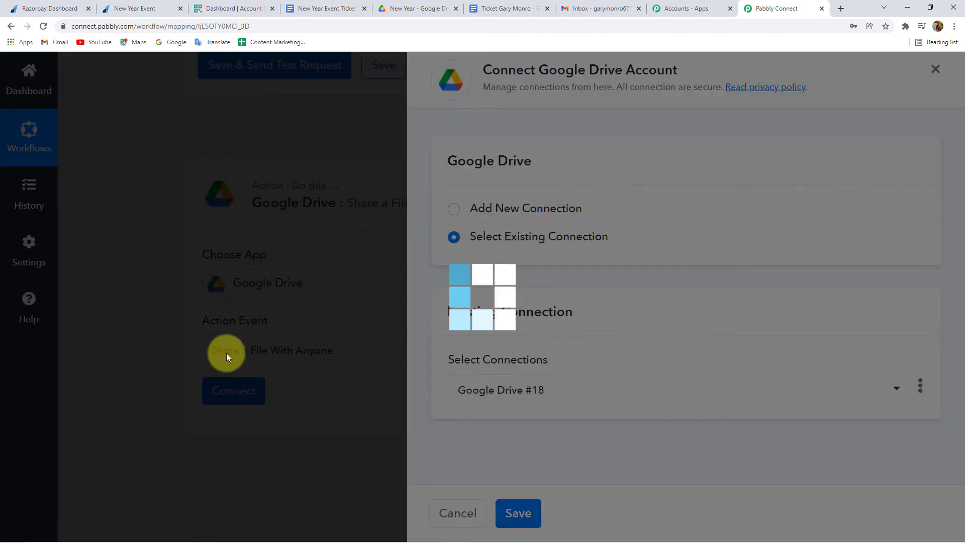
pyautogui.scroll(-3, 224, 342)
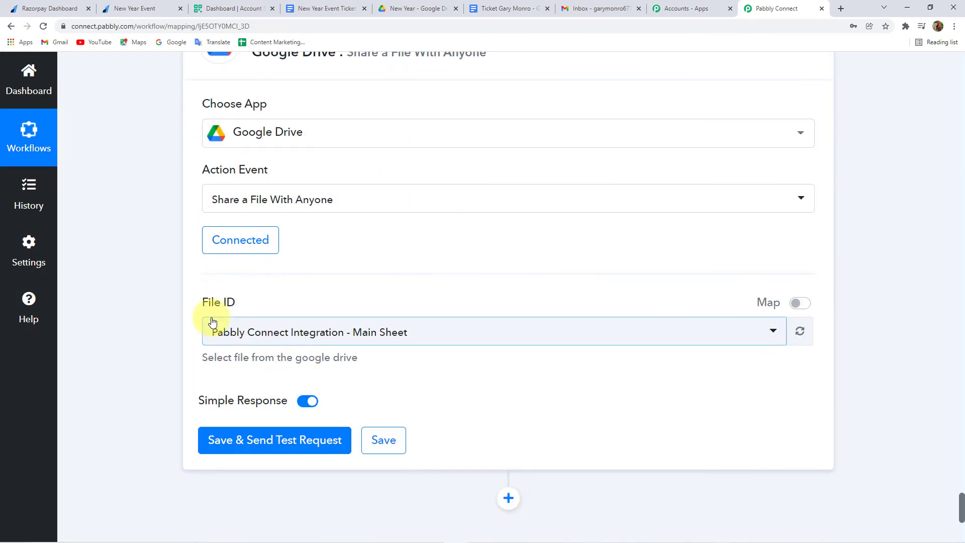
pyautogui.click(800, 303)
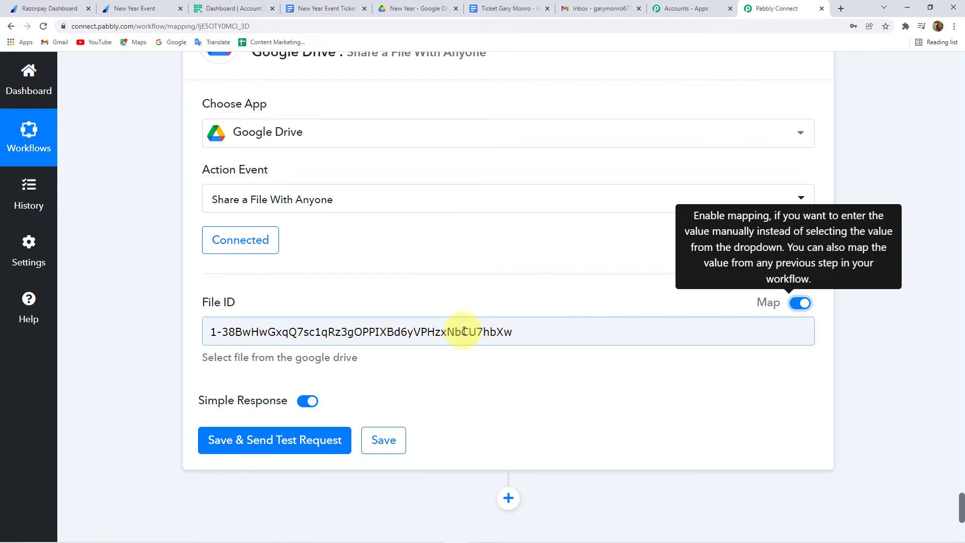
pyautogui.click(526, 334)
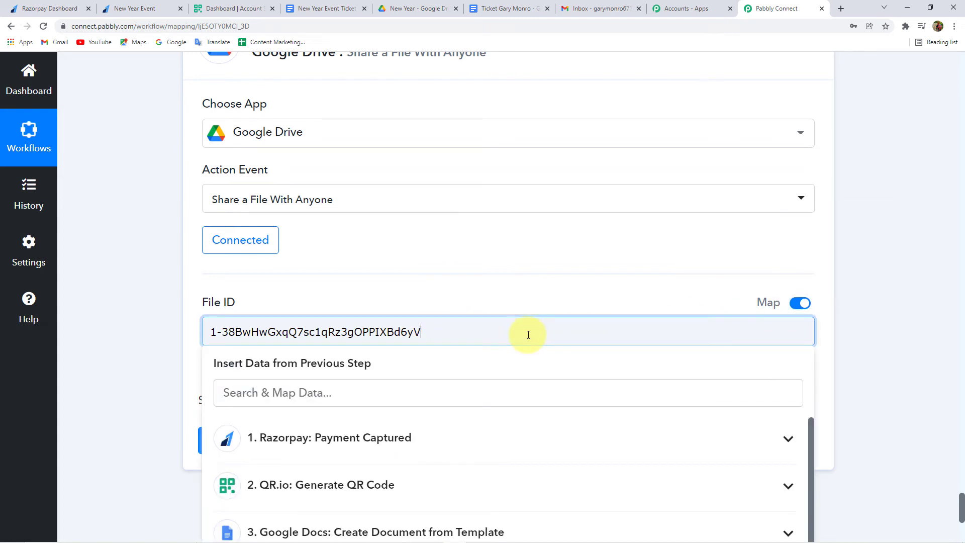
pyautogui.press('BackSpace')
pyautogui.press('BackSpace')
pyautogui.scroll(-4, 587, 340)
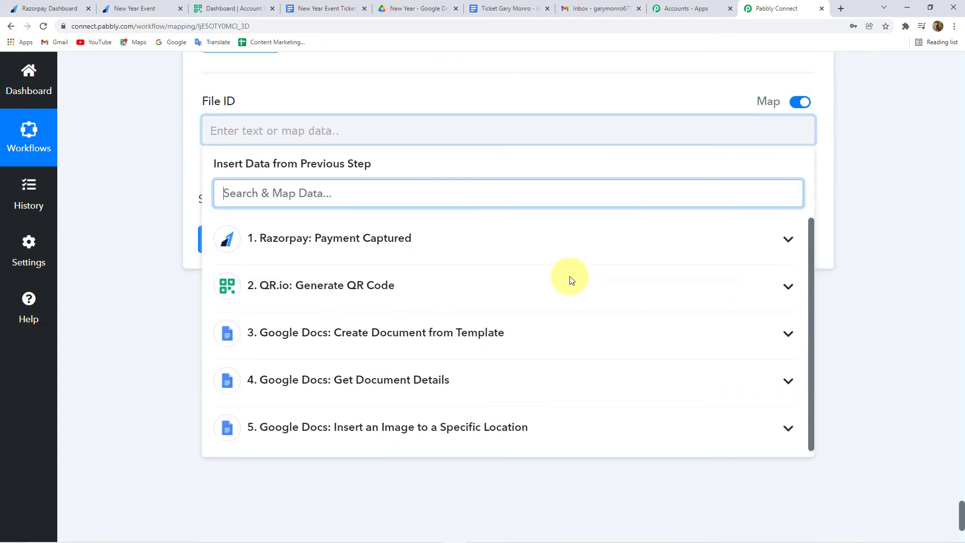
pyautogui.click(438, 339)
pyautogui.scroll(-1, 442, 410)
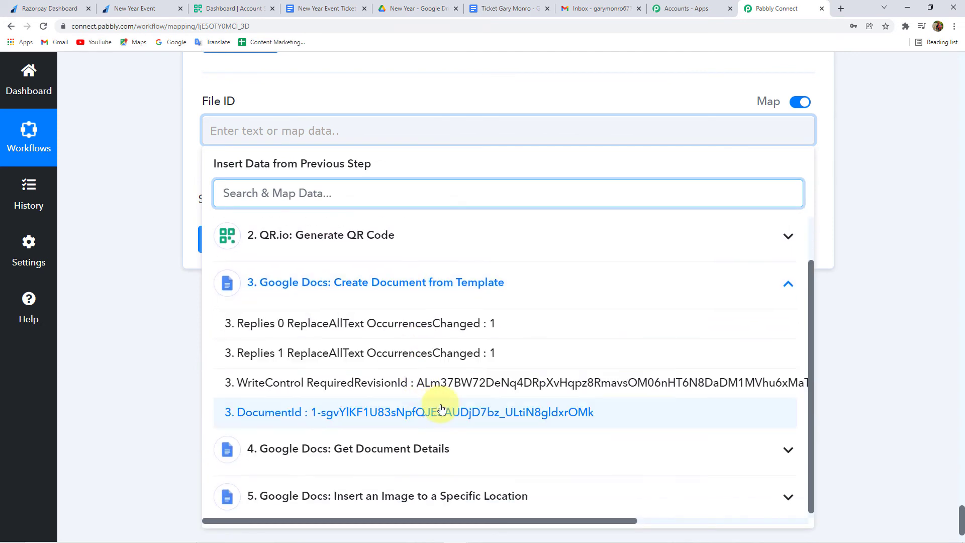
pyautogui.click(481, 415)
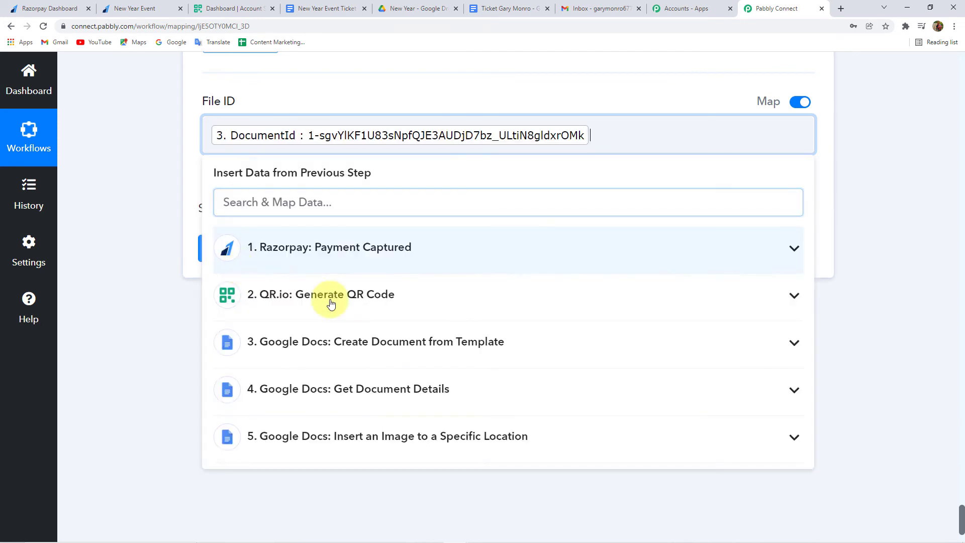
pyautogui.click(125, 222)
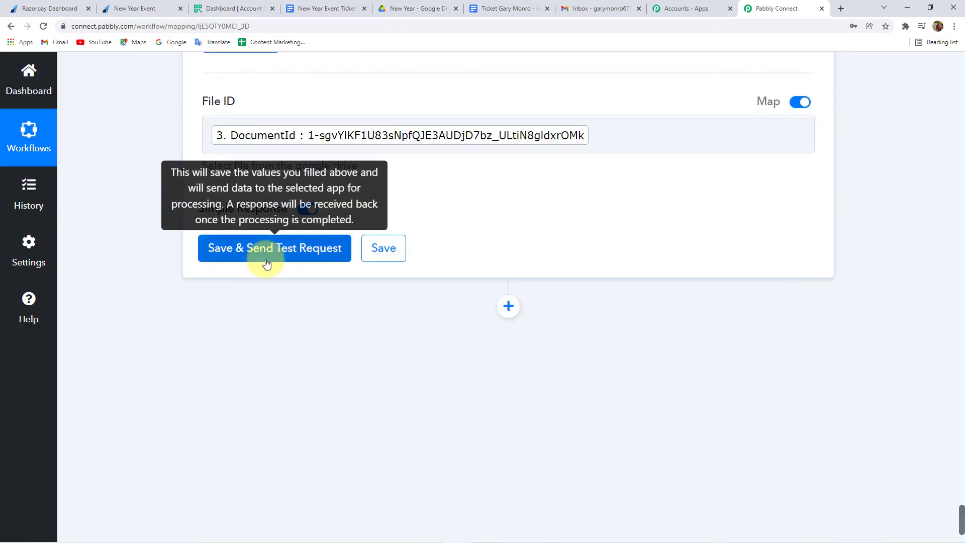
# Step: Test the share step and review the response's WebViewLink and PDF export link
pyautogui.click(285, 255)
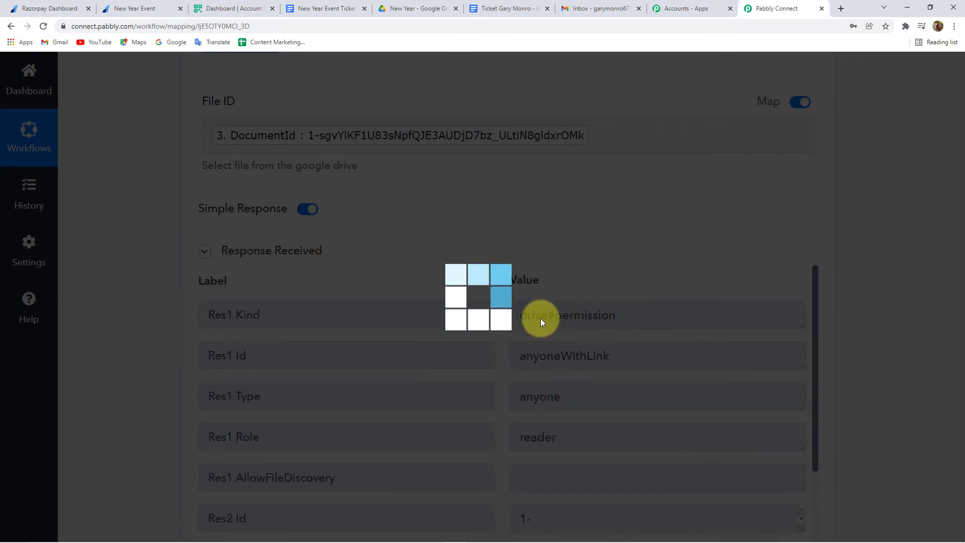
pyautogui.scroll(-3, 544, 357)
pyautogui.scroll(-3, 97, 395)
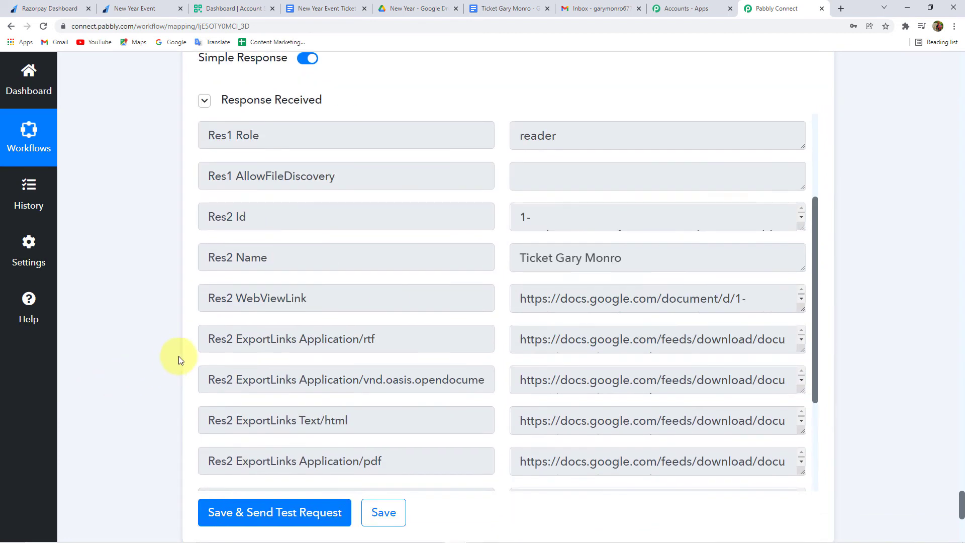
pyautogui.scroll(-1, 415, 295)
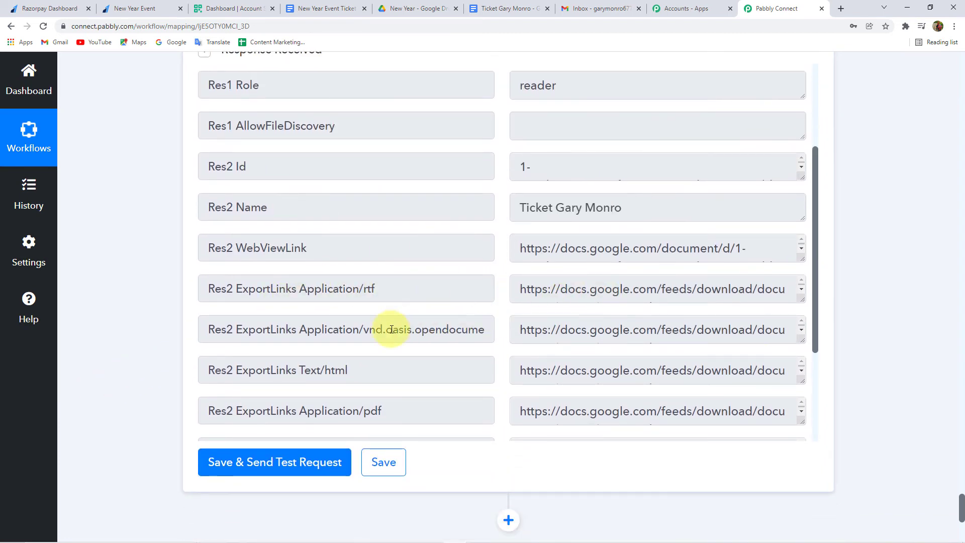
pyautogui.scroll(-1, 391, 329)
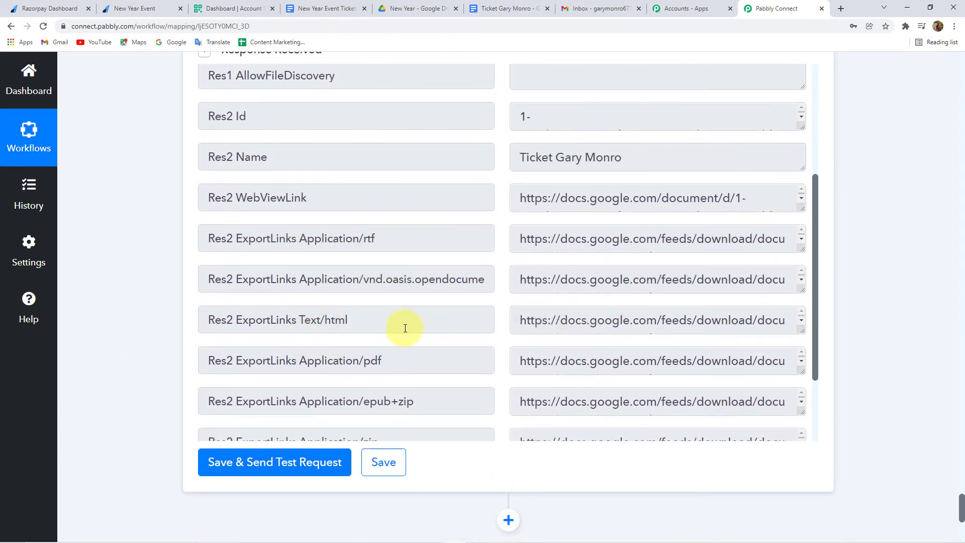
pyautogui.scroll(-2, 405, 328)
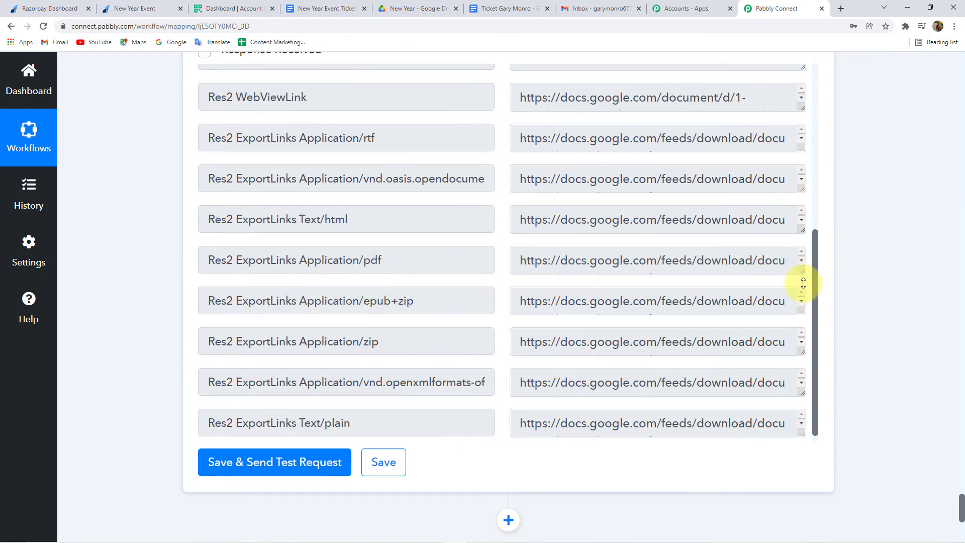
pyautogui.moveTo(803, 273); pyautogui.dragTo(801, 278)
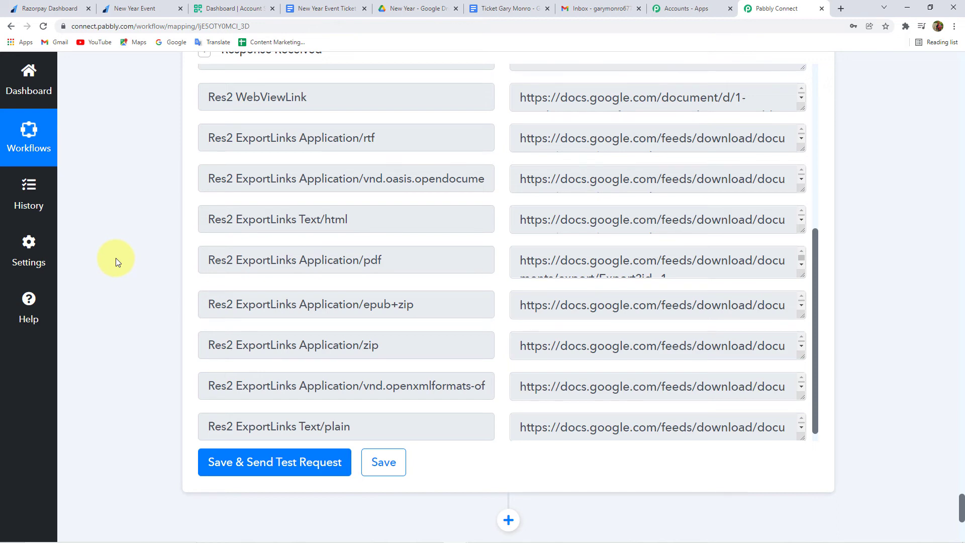
pyautogui.scroll(-5, 115, 258)
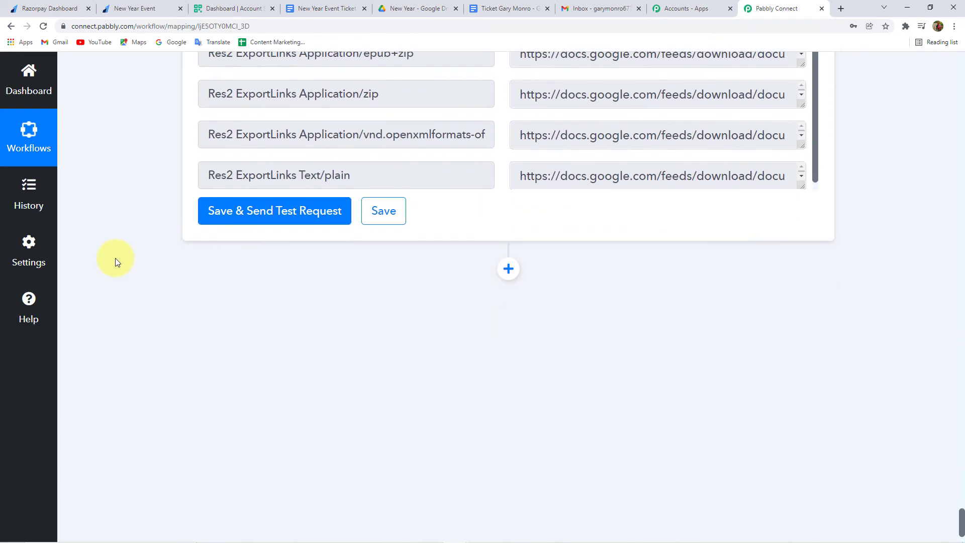
# Step: After the Drive step, add a Gmail step using Send Email (with Attachment)
pyautogui.click(508, 269)
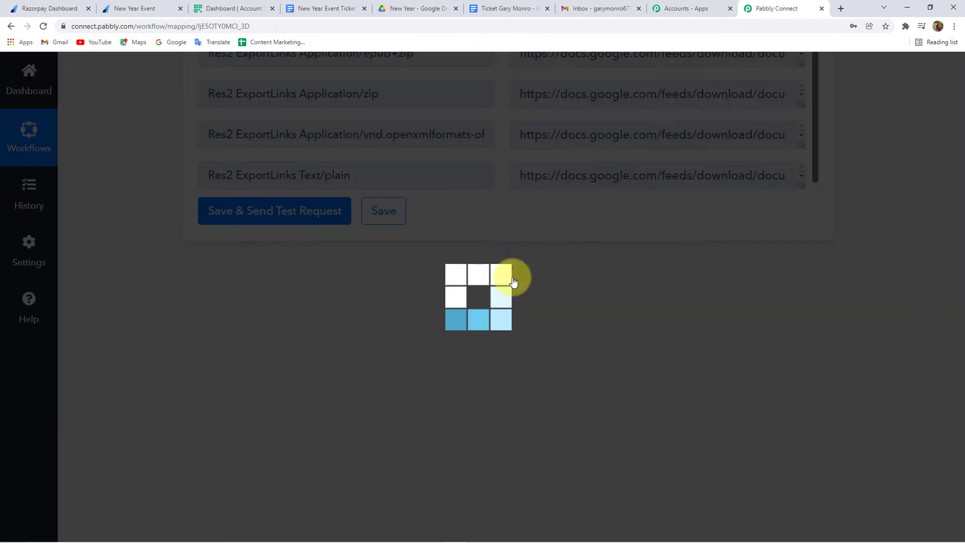
pyautogui.click(263, 439)
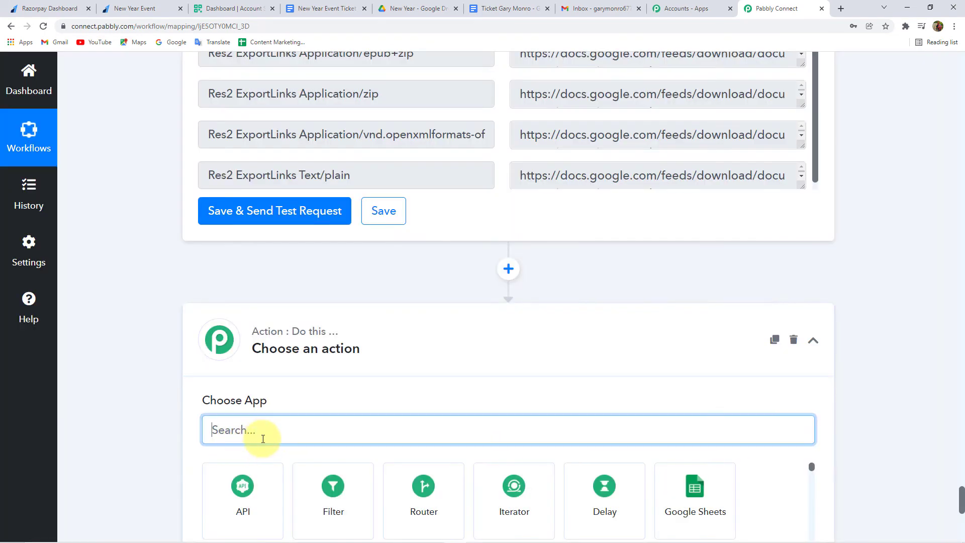
pyautogui.write('G')
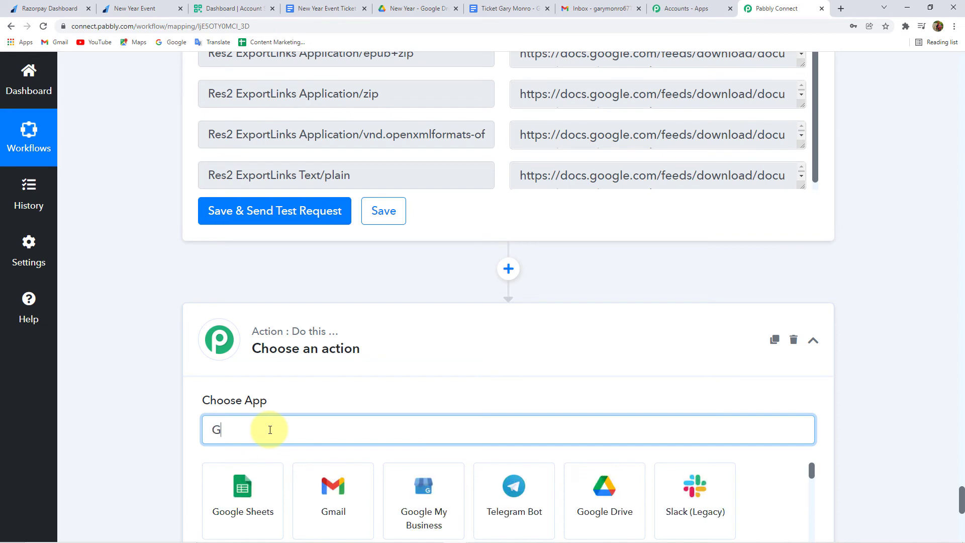
pyautogui.write('me')
pyautogui.press('BackSpace')
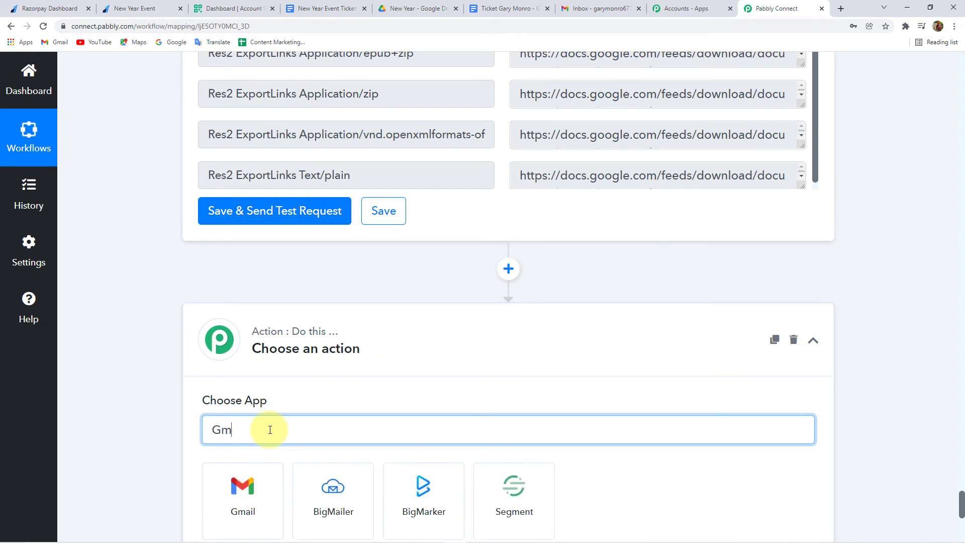
pyautogui.scroll(-2, 270, 430)
pyautogui.click(242, 402)
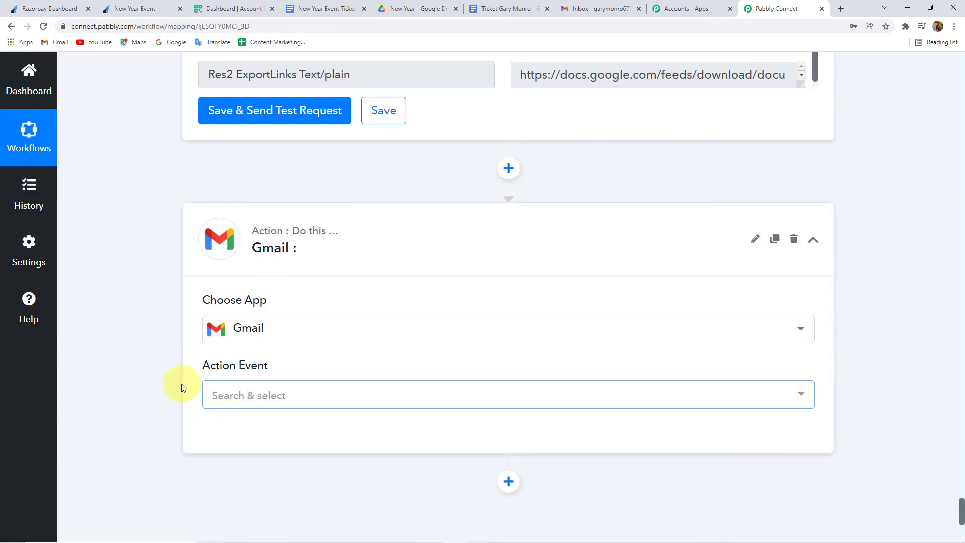
pyautogui.click(229, 391)
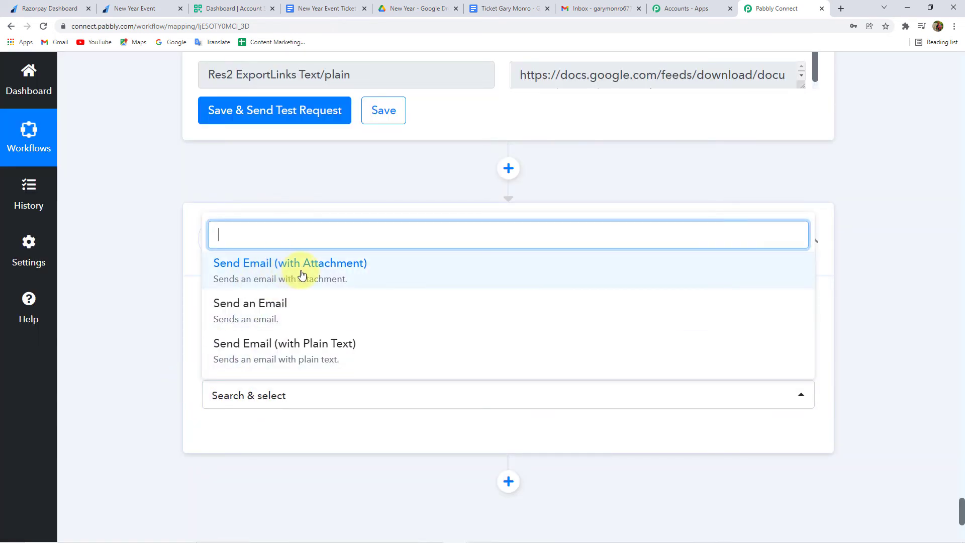
pyautogui.click(325, 274)
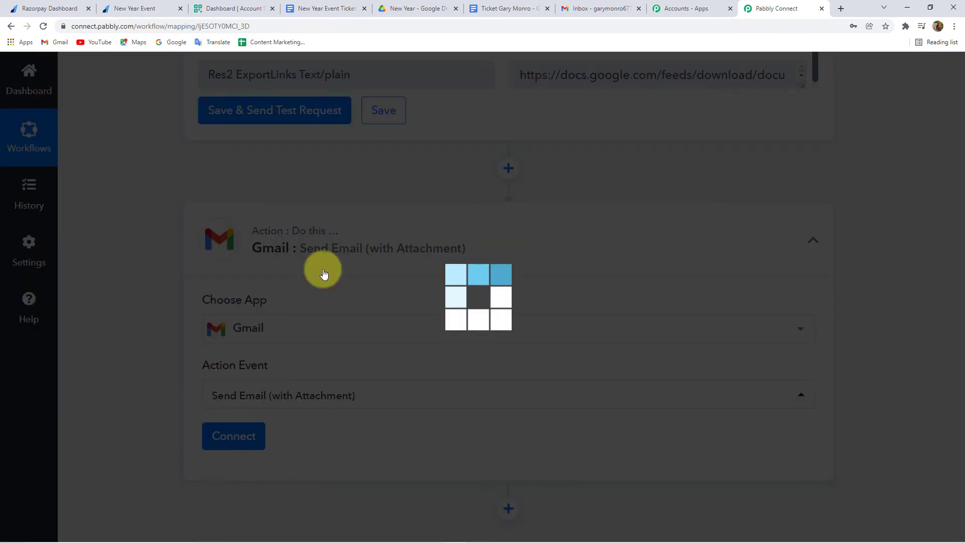
pyautogui.scroll(-3, 318, 276)
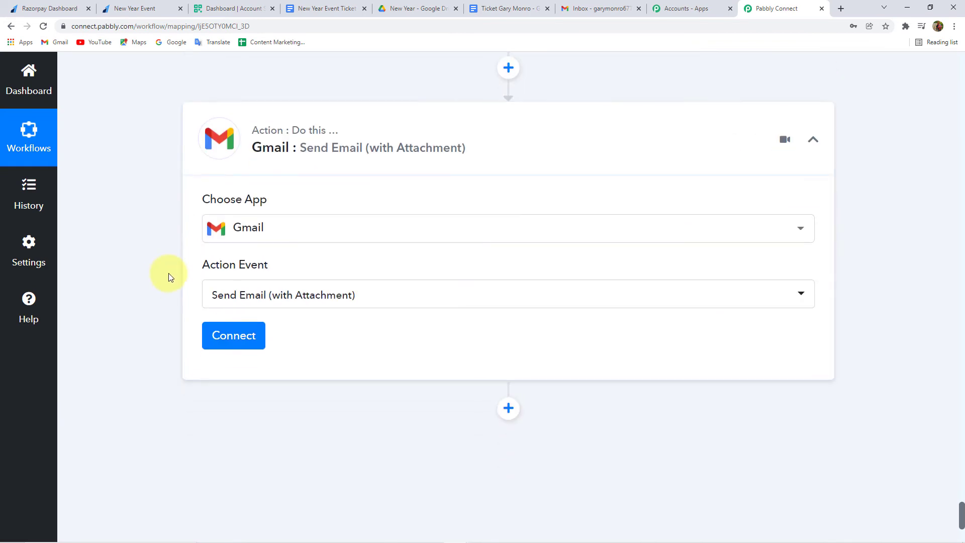
pyautogui.scroll(-1, 258, 291)
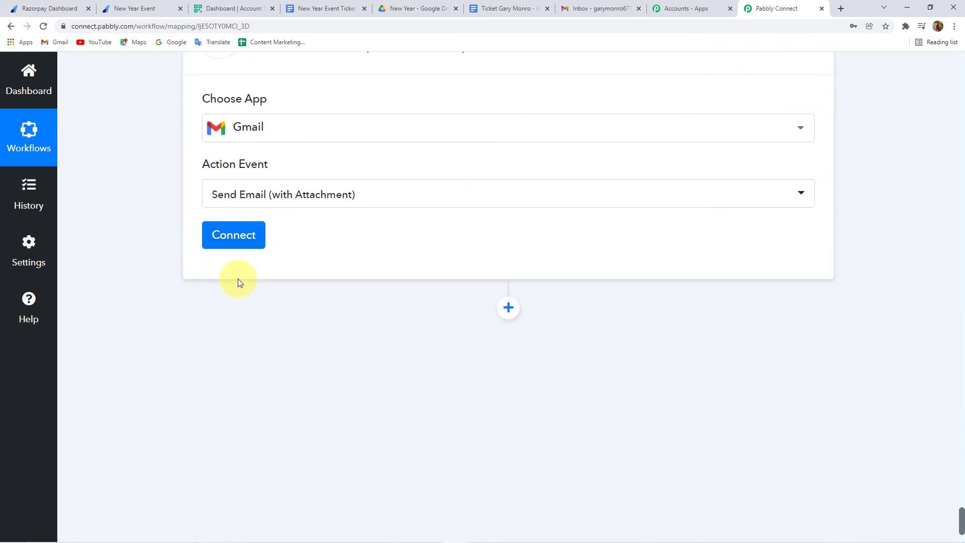
# Step: Add a new Gmail connection and authorize the Google account for Pabbly Connect
pyautogui.click(244, 246)
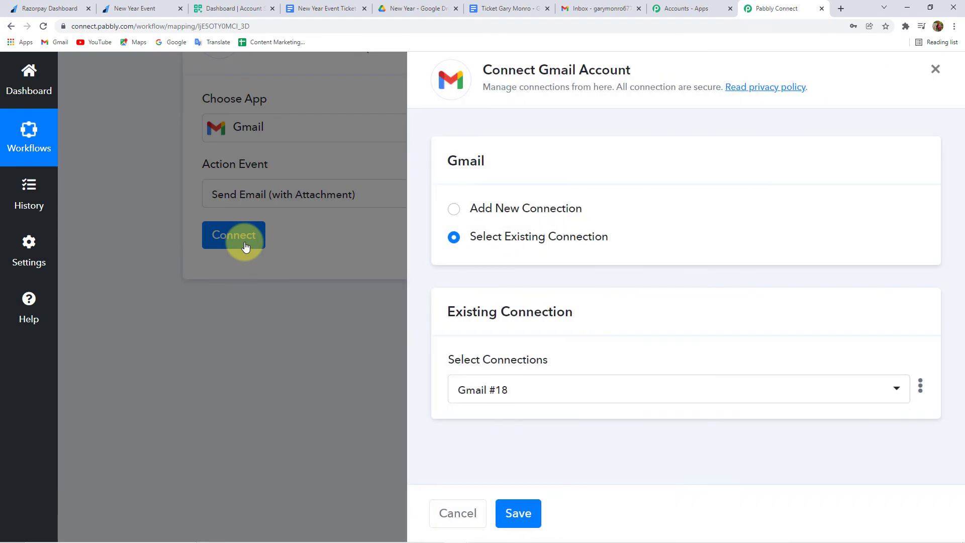
pyautogui.click(484, 207)
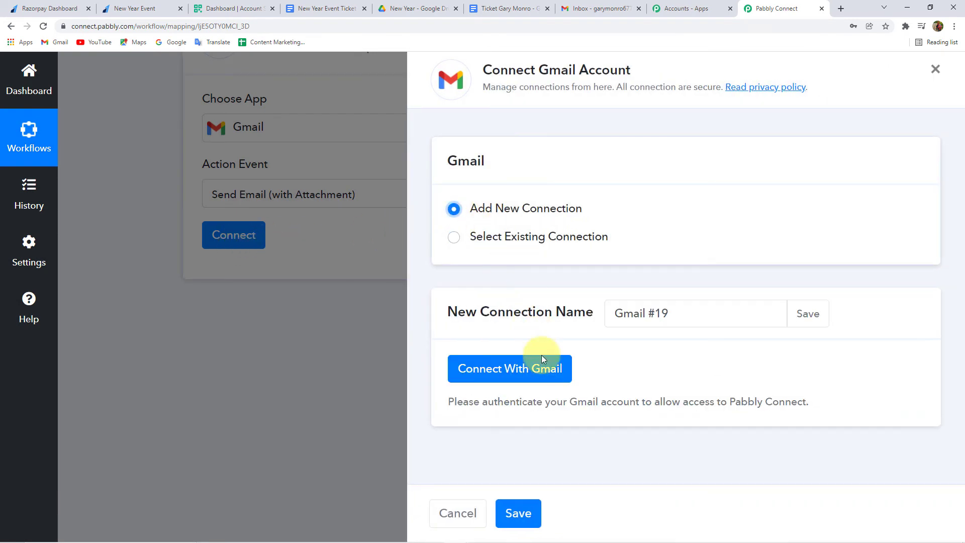
pyautogui.click(528, 367)
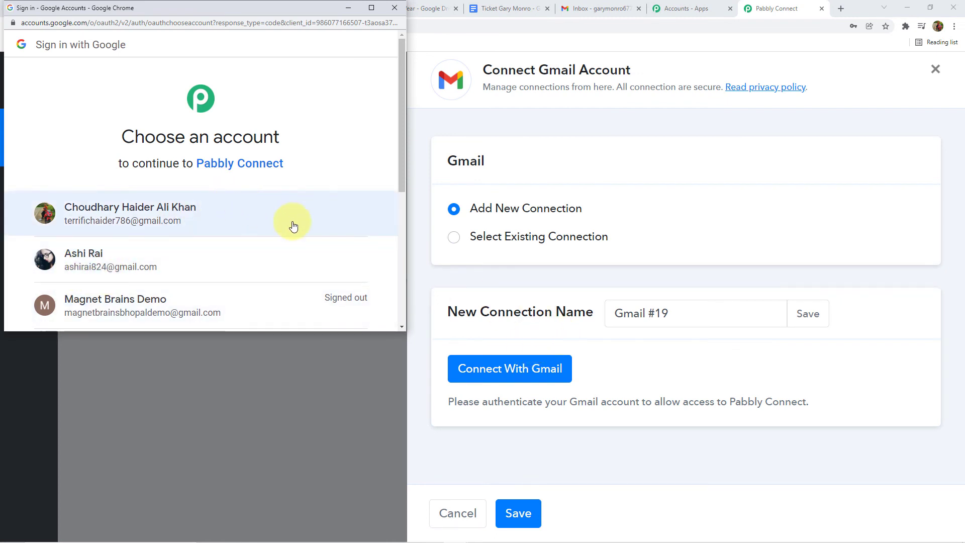
pyautogui.click(100, 257)
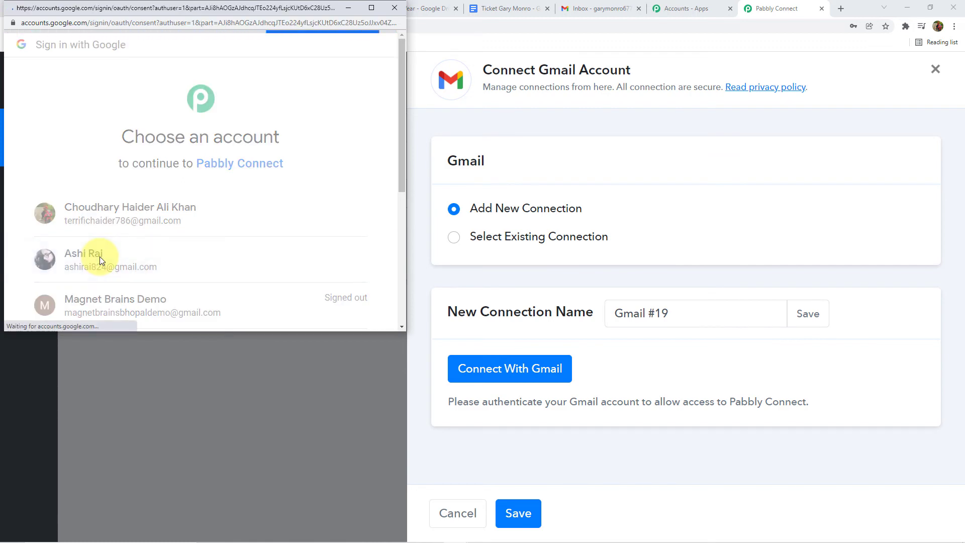
pyautogui.scroll(-3, 337, 283)
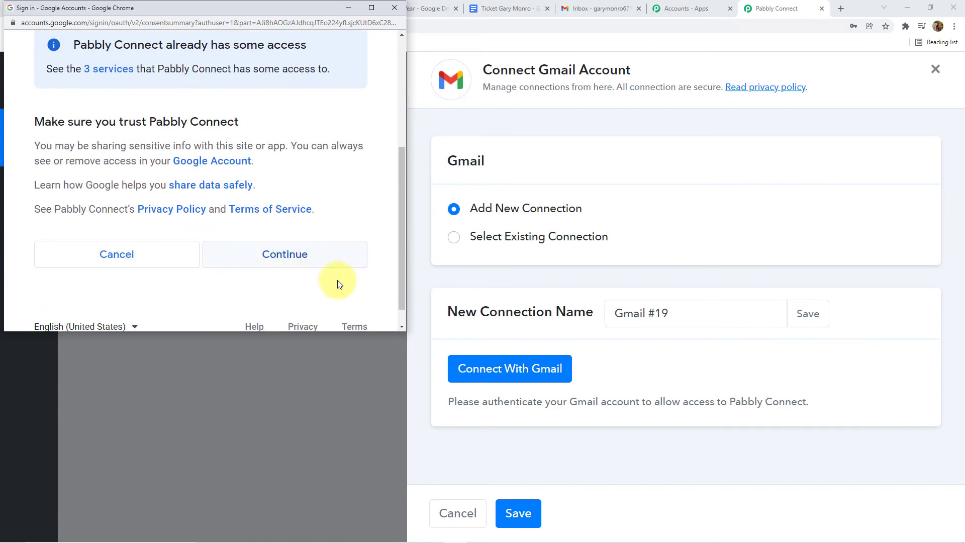
pyautogui.click(324, 259)
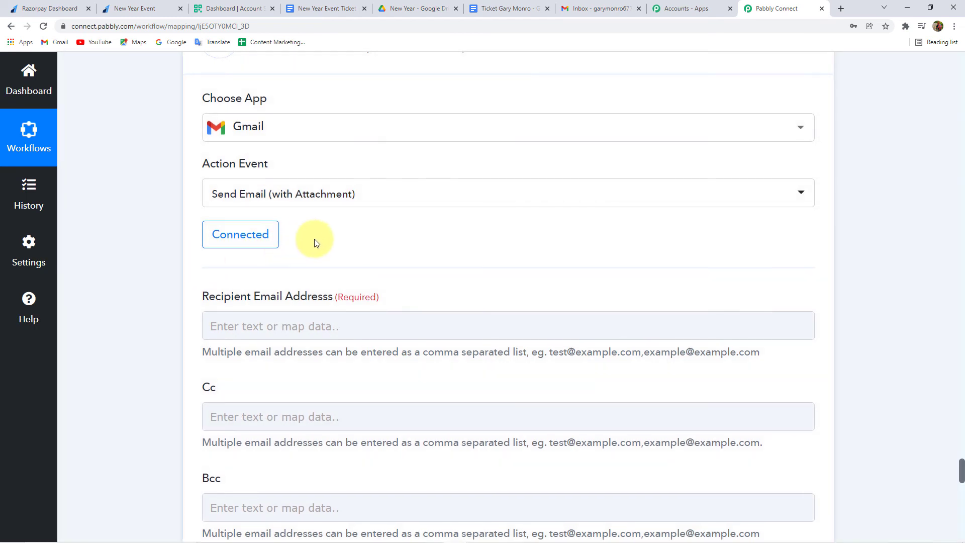
# Step: Map Recipient Email Address to Razorpay Payment Captured's Payload Payment Entity Email
pyautogui.scroll(-2, 312, 241)
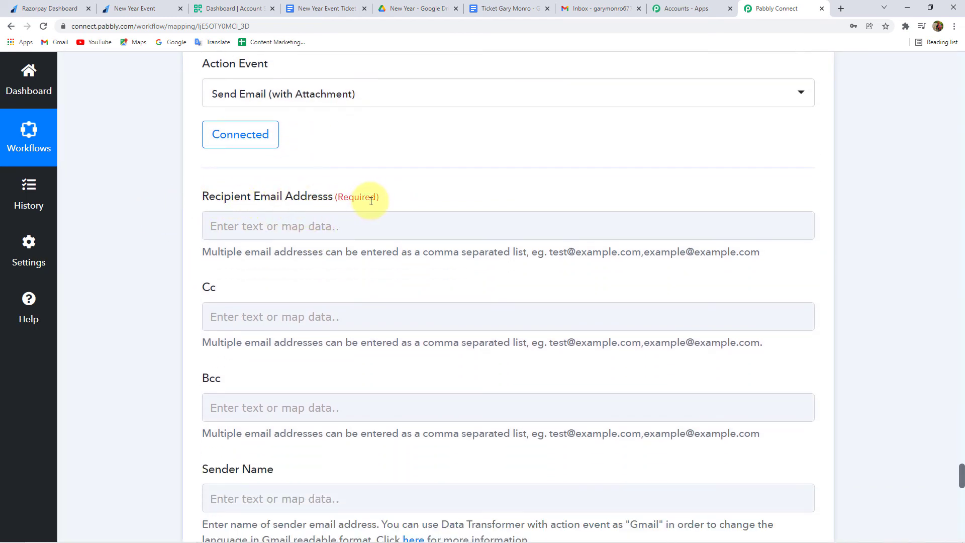
pyautogui.scroll(-2, 427, 181)
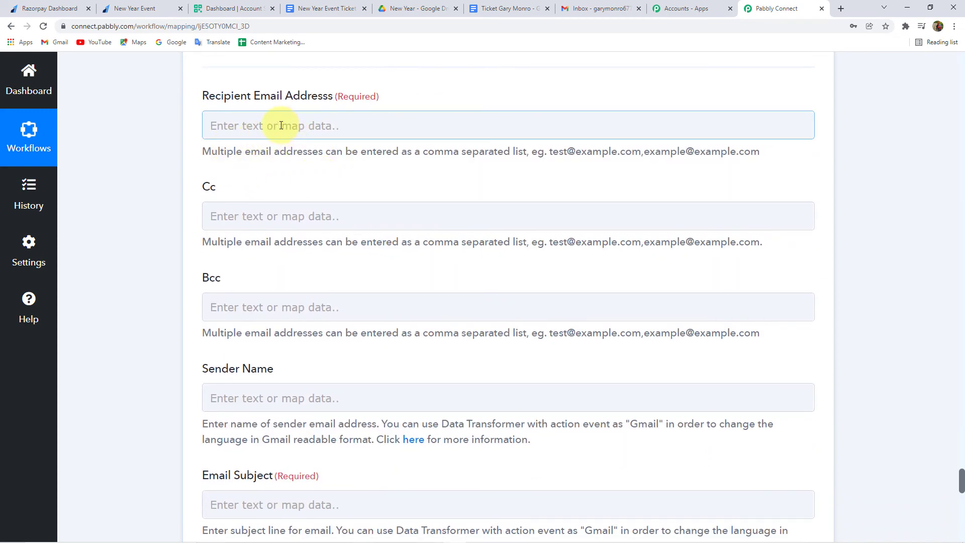
pyautogui.click(282, 125)
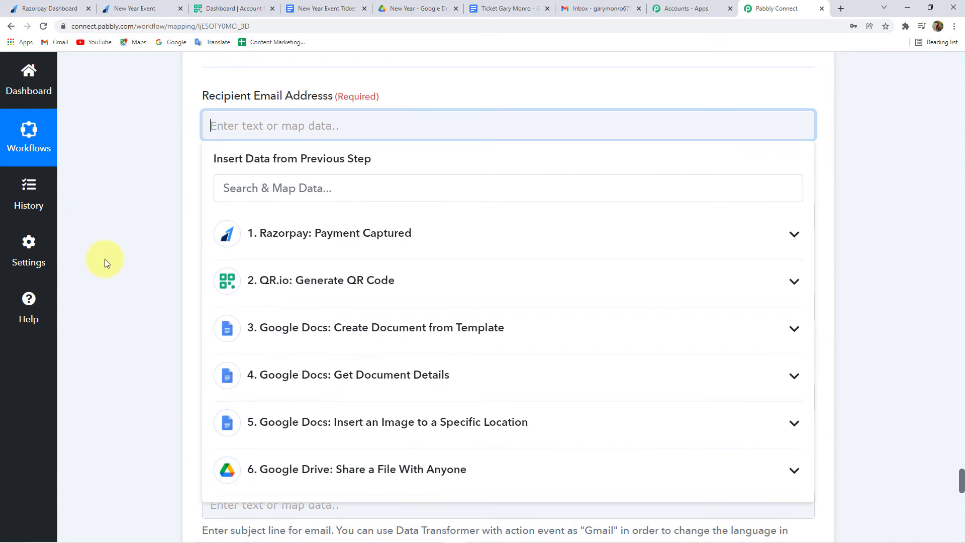
pyautogui.click(297, 241)
pyautogui.scroll(-2, 140, 275)
pyautogui.scroll(-2, 362, 297)
pyautogui.scroll(-2, 379, 300)
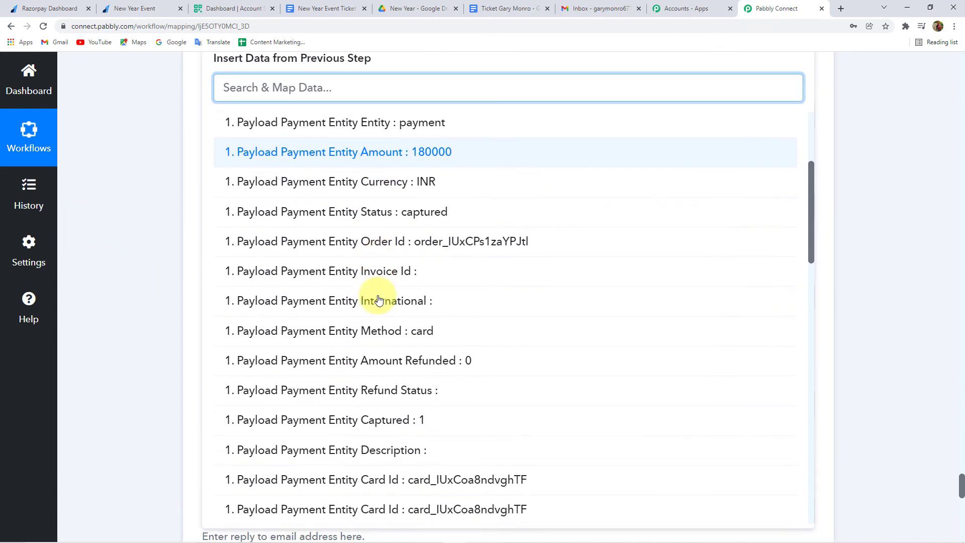
pyautogui.scroll(-2, 379, 300)
pyautogui.scroll(-4, 379, 299)
pyautogui.scroll(-1, 367, 244)
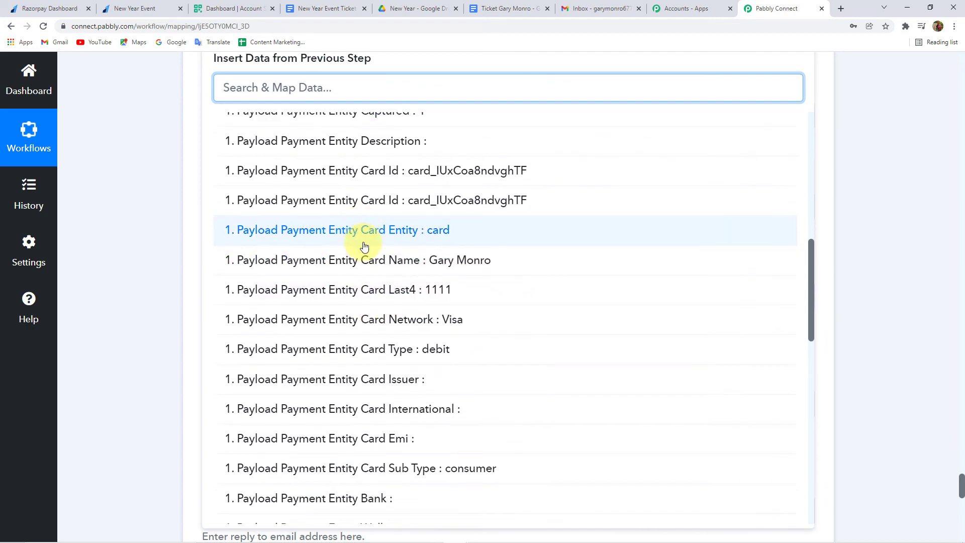
pyautogui.scroll(-3, 379, 280)
pyautogui.click(413, 405)
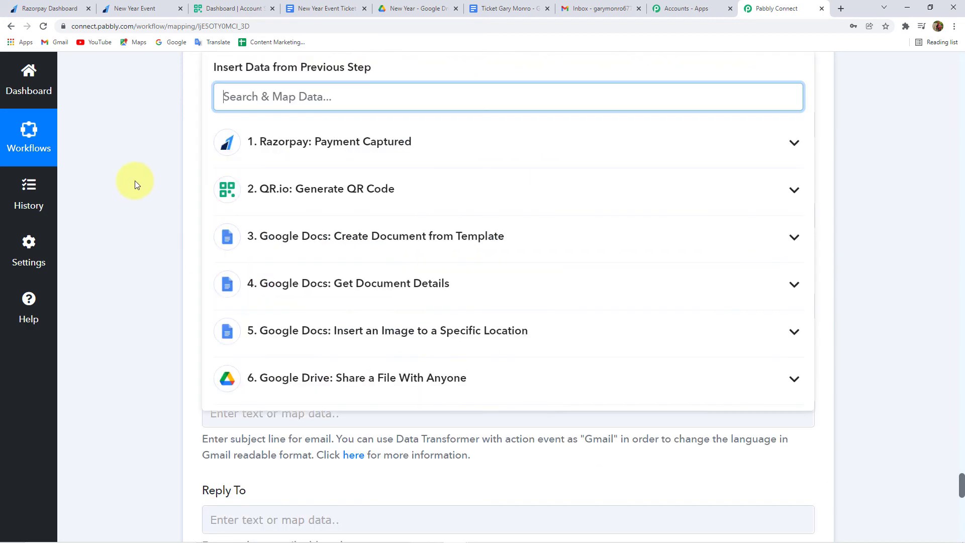
pyautogui.click(134, 180)
pyautogui.scroll(3, 196, 120)
pyautogui.scroll(-2, 128, 231)
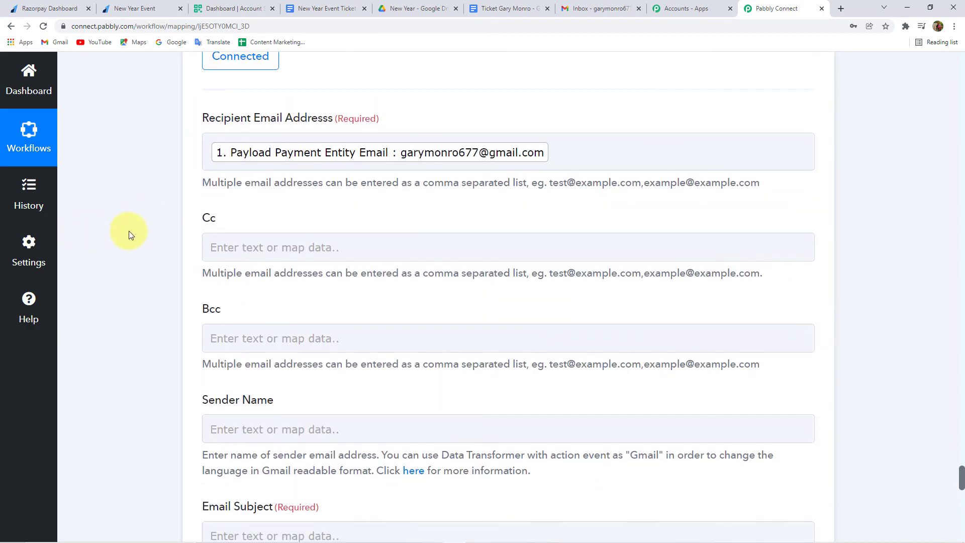
pyautogui.scroll(-2, 215, 249)
# Step: Set Sender Name to 'Pabbly' and Email Subject to 'New Year Event Ticket'
pyautogui.click(216, 251)
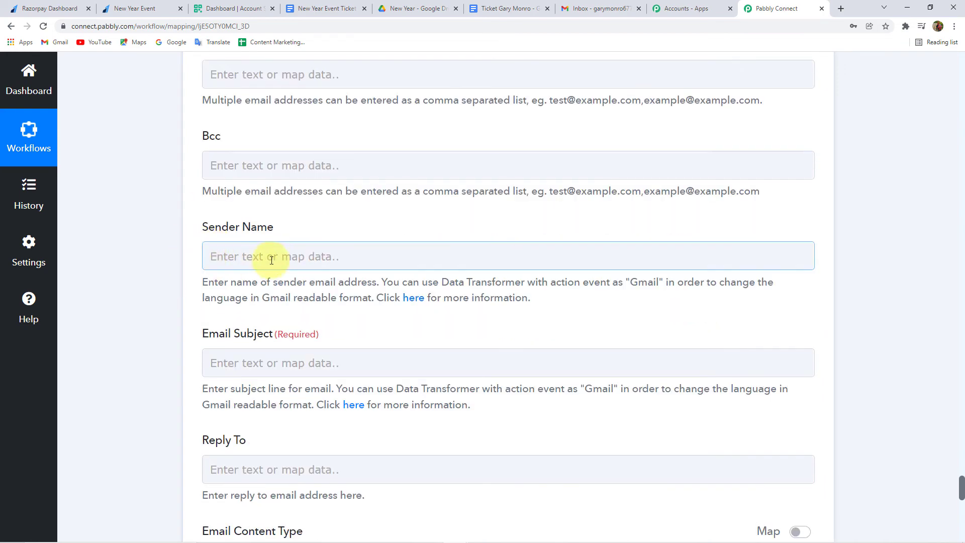
pyautogui.click(274, 252)
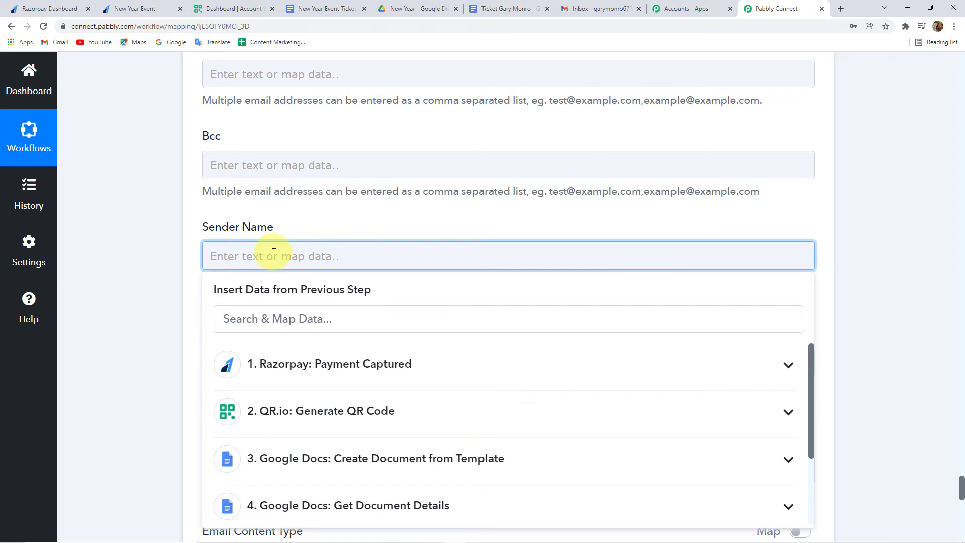
pyautogui.write('Pabbly')
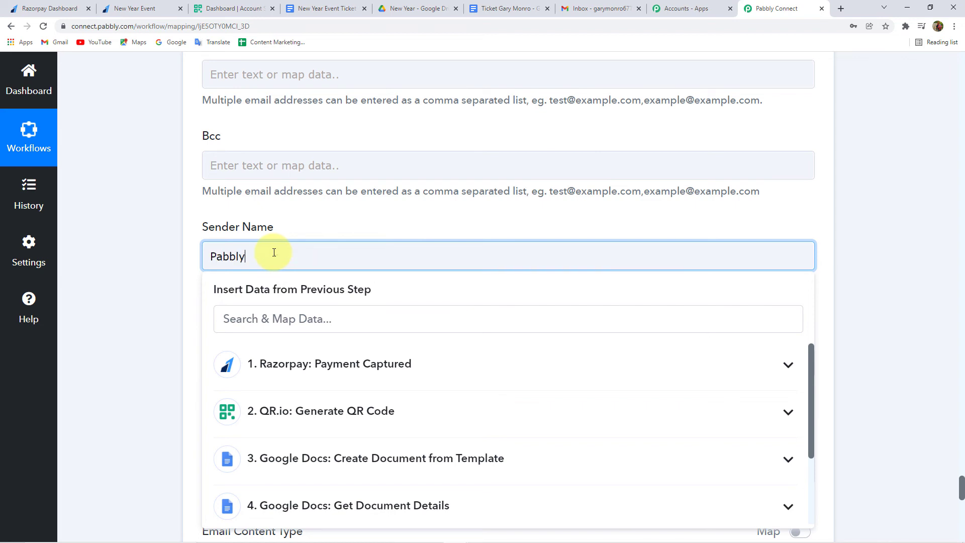
pyautogui.click(178, 272)
pyautogui.scroll(-2, 177, 272)
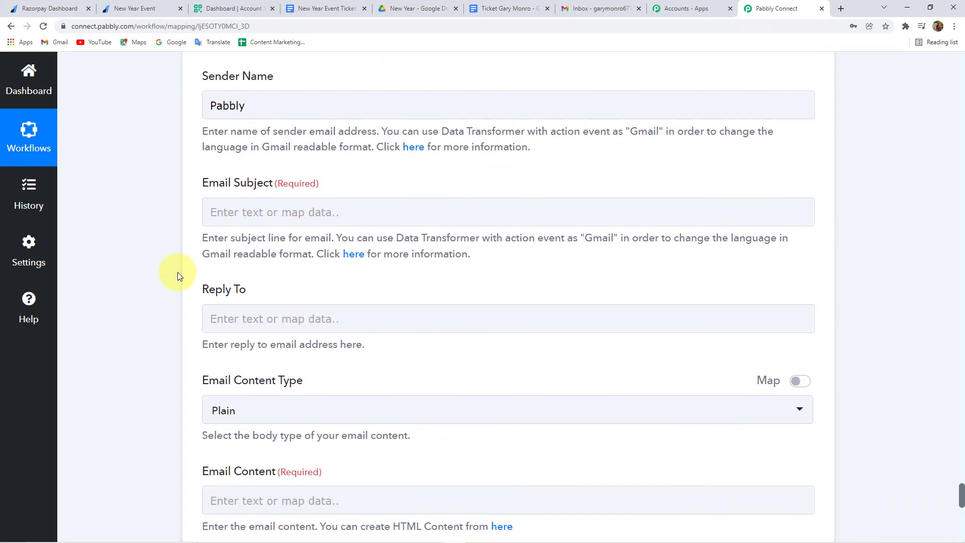
pyautogui.click(284, 213)
pyautogui.write('New Year Event Ticket')
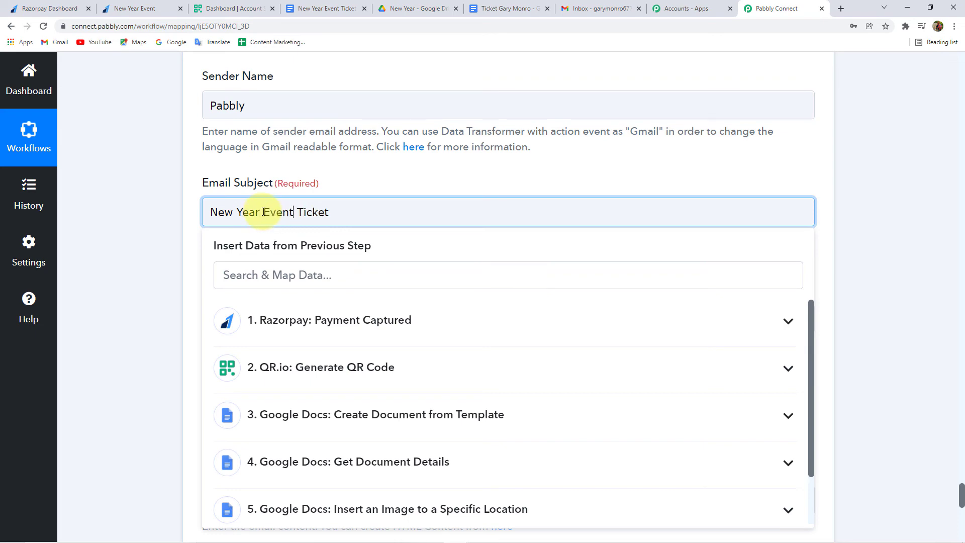
pyautogui.click(138, 247)
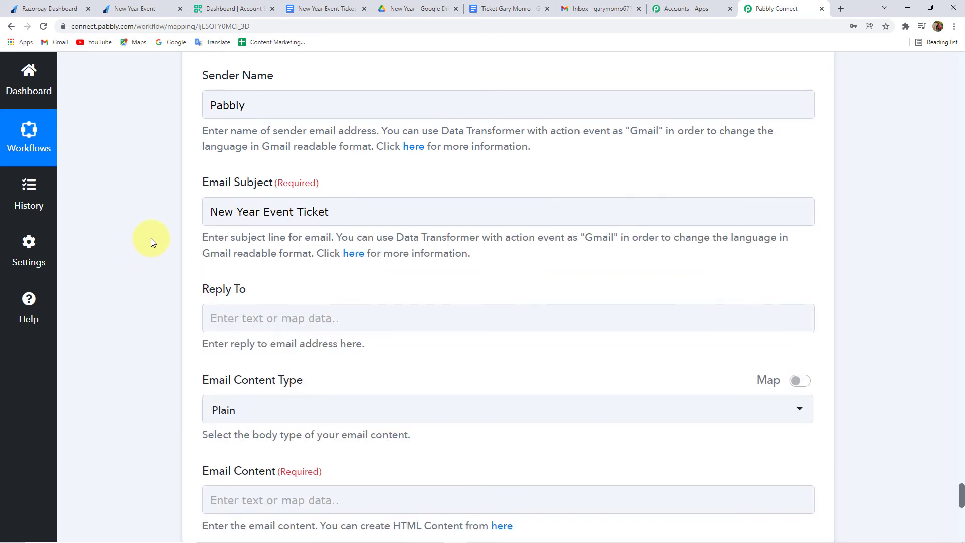
# Step: Begin the email content with 'Hey there,' followed by a new line
pyautogui.scroll(-3, 117, 231)
pyautogui.scroll(-1, 159, 251)
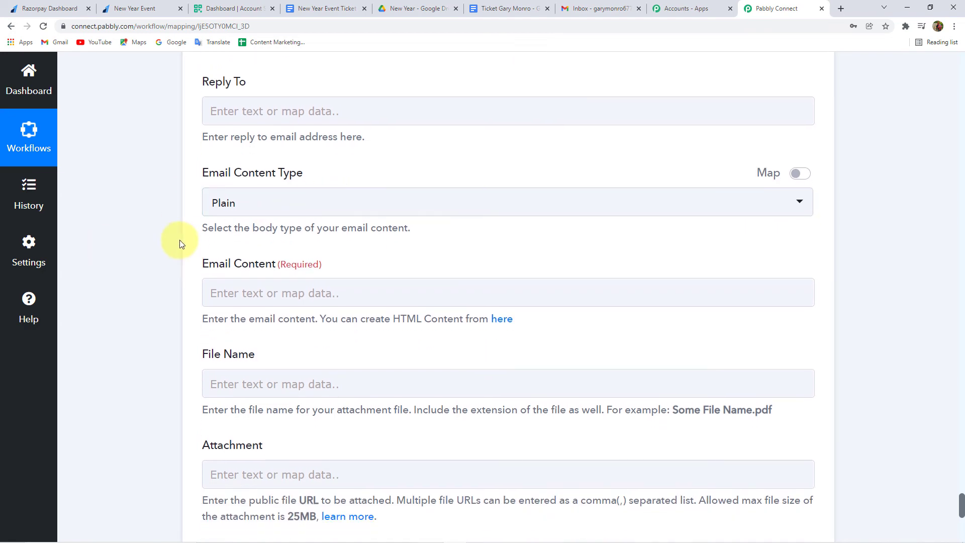
pyautogui.scroll(-3, 202, 212)
pyautogui.click(278, 142)
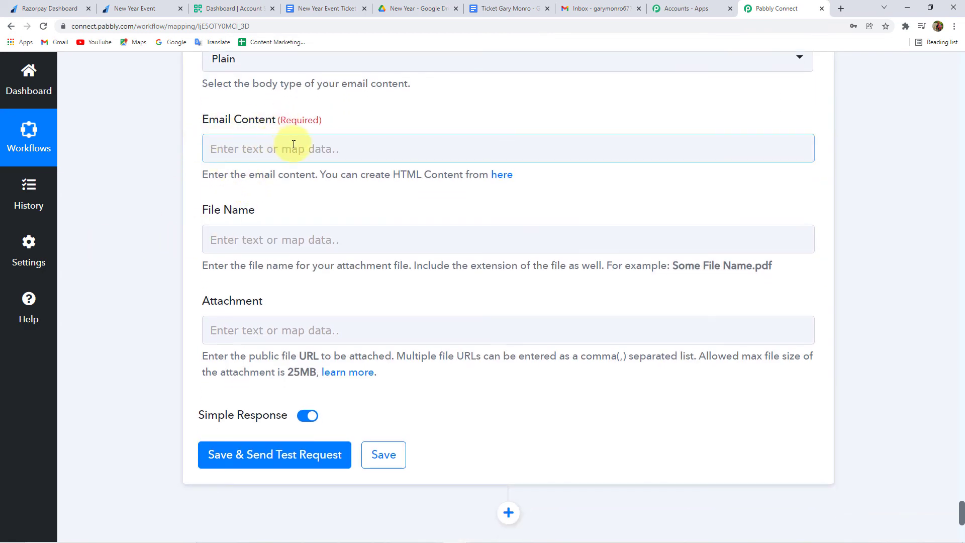
pyautogui.click(294, 145)
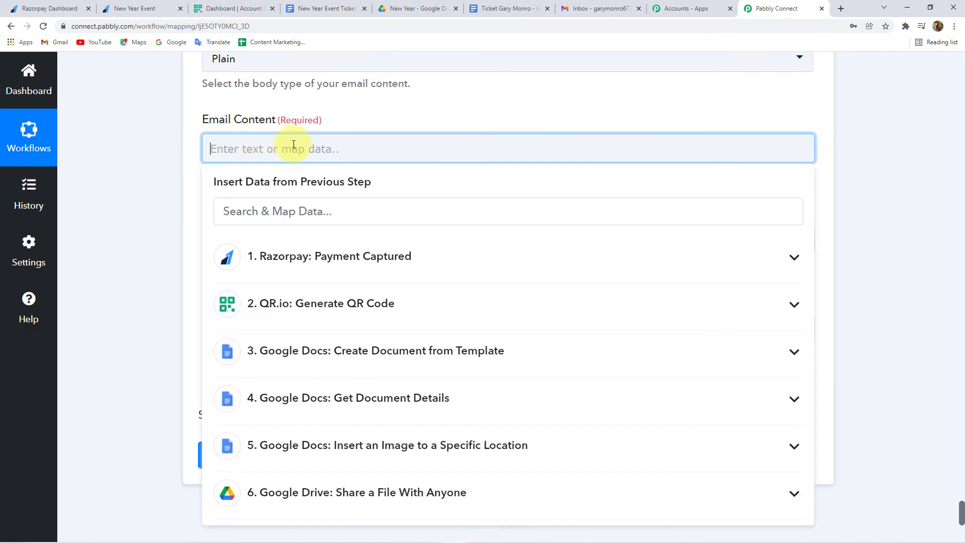
pyautogui.write('Hey there,')
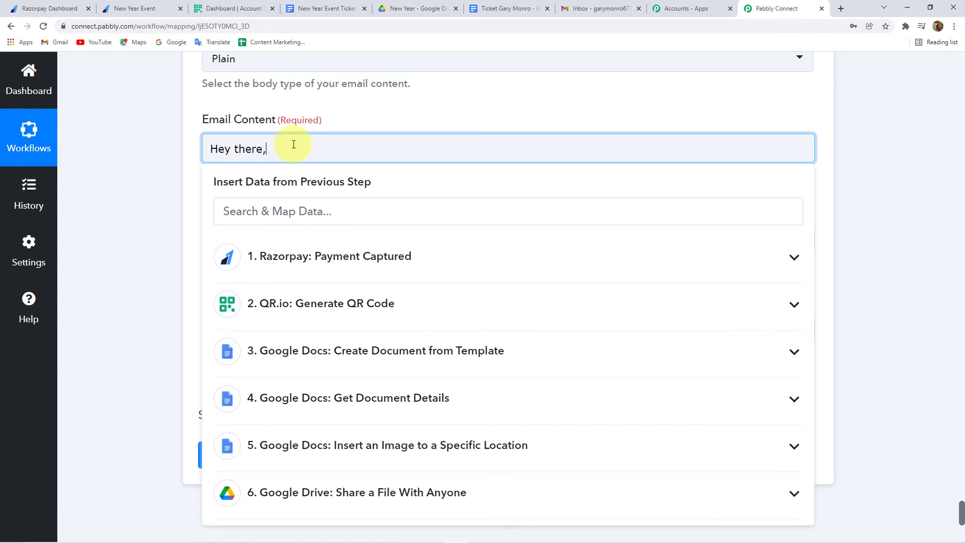
pyautogui.hotkey('shift', 'Return')
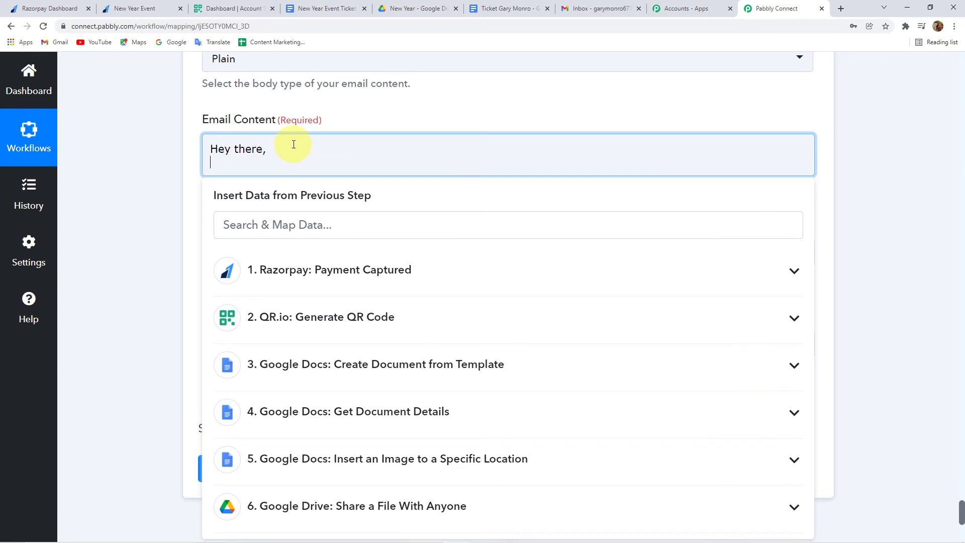
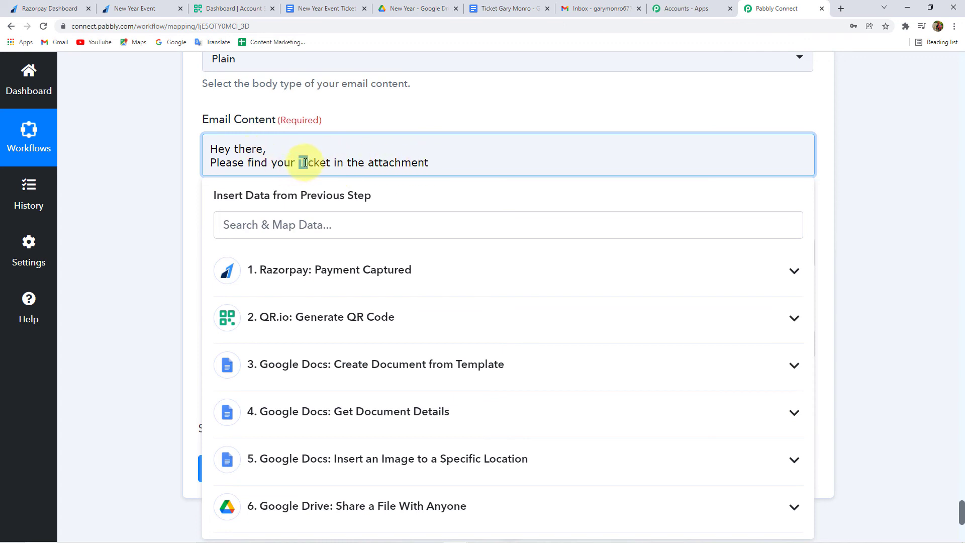
# Step: Finish the email body as 'Please find your ticket in the attachment.' followed by 'Thanks' and 'Team Pabbly' lines
pyautogui.write('t')
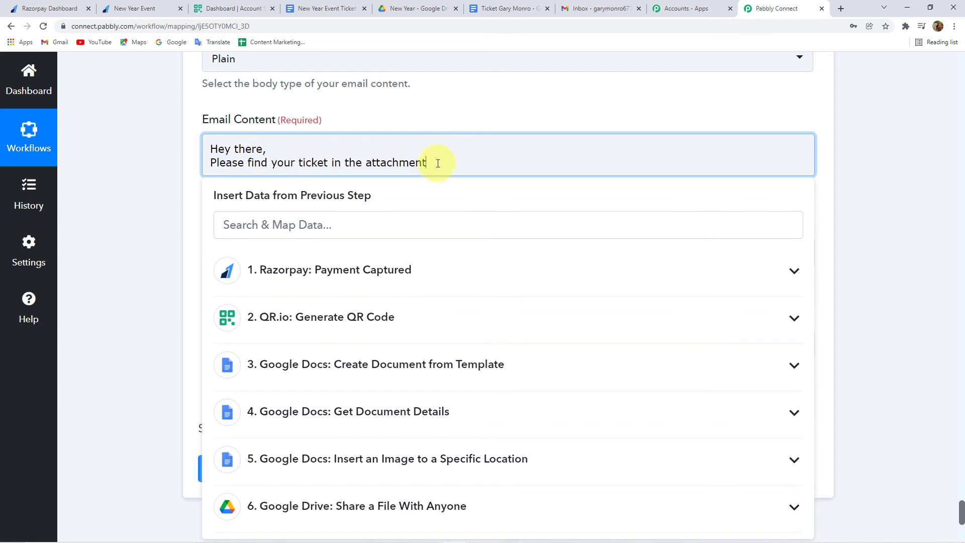
pyautogui.press('Return')
pyautogui.write('Thanks')
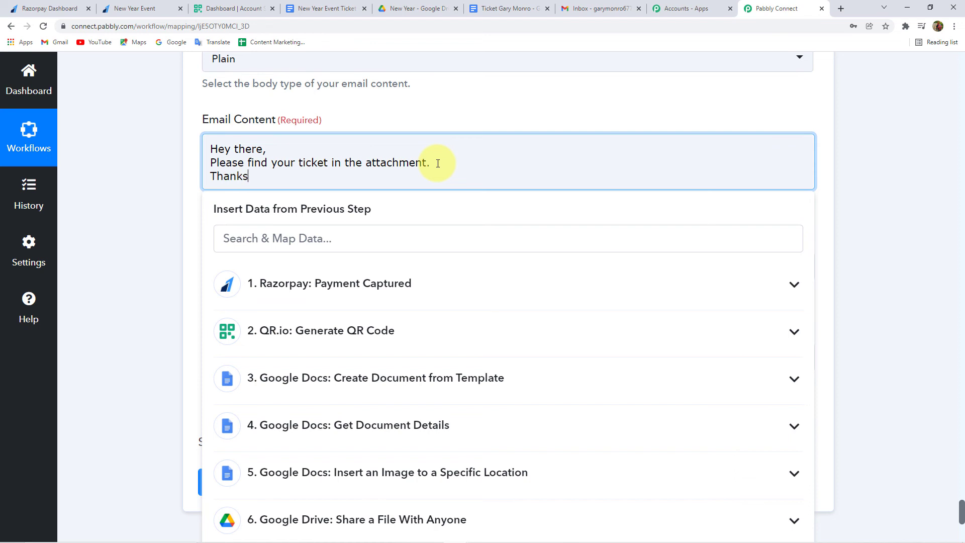
pyautogui.press('Return')
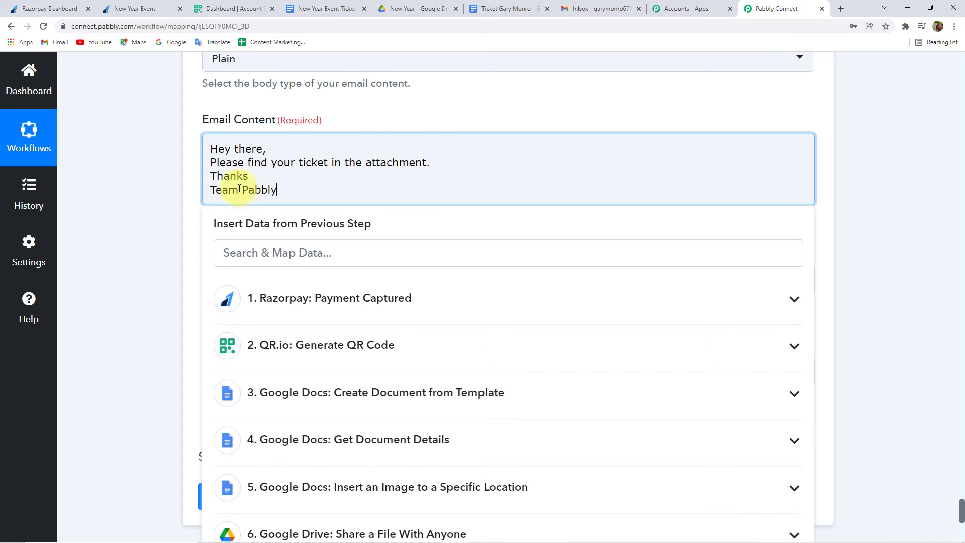
pyautogui.click(173, 178)
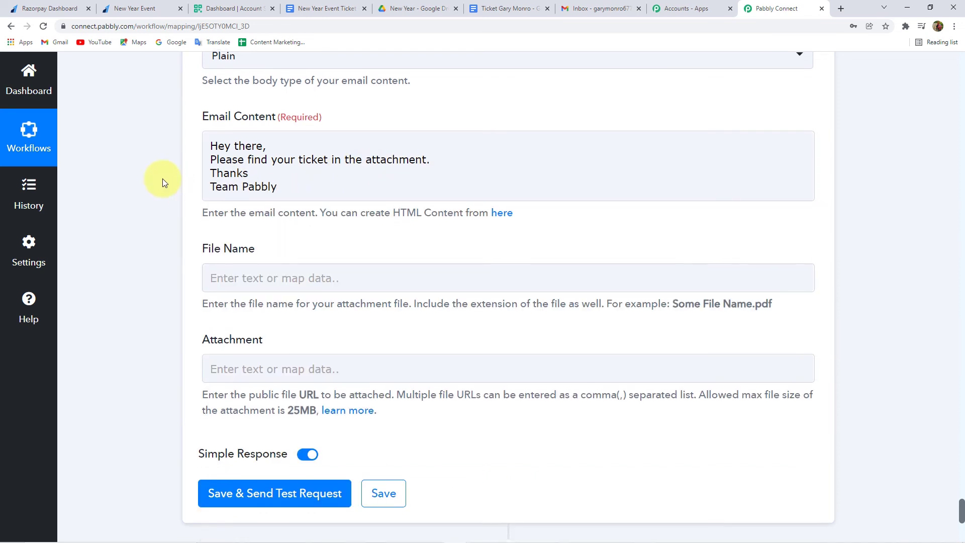
pyautogui.scroll(-1, 201, 211)
# Step: Enter 'Ticket' as the File Name of the email attachment
pyautogui.click(264, 223)
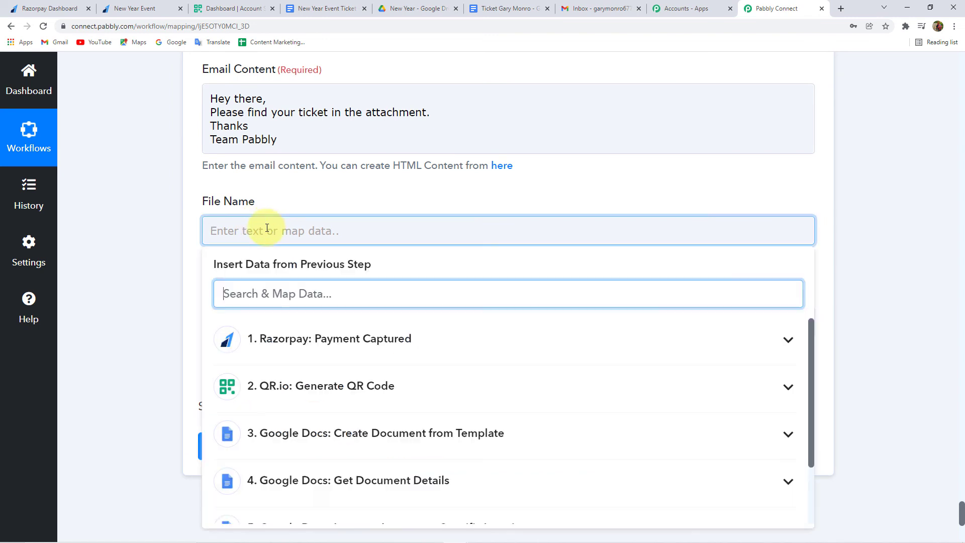
pyautogui.click(168, 222)
pyautogui.click(276, 236)
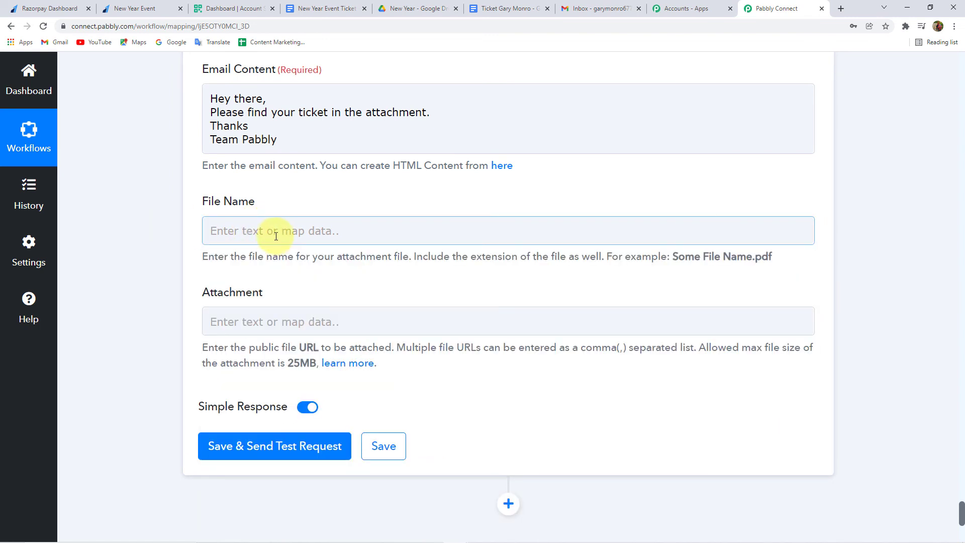
pyautogui.click(280, 235)
pyautogui.write('Ticket')
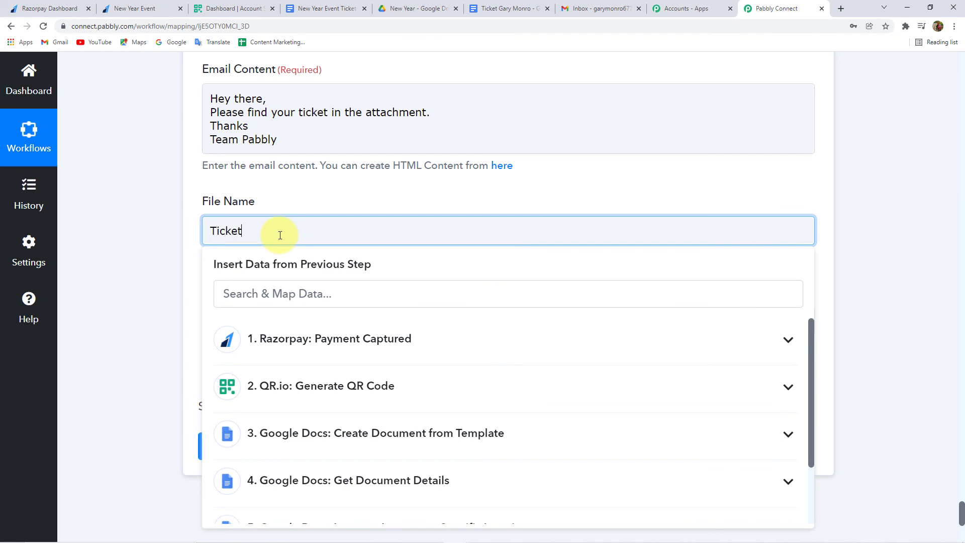
pyautogui.click(181, 225)
pyautogui.scroll(-1, 189, 334)
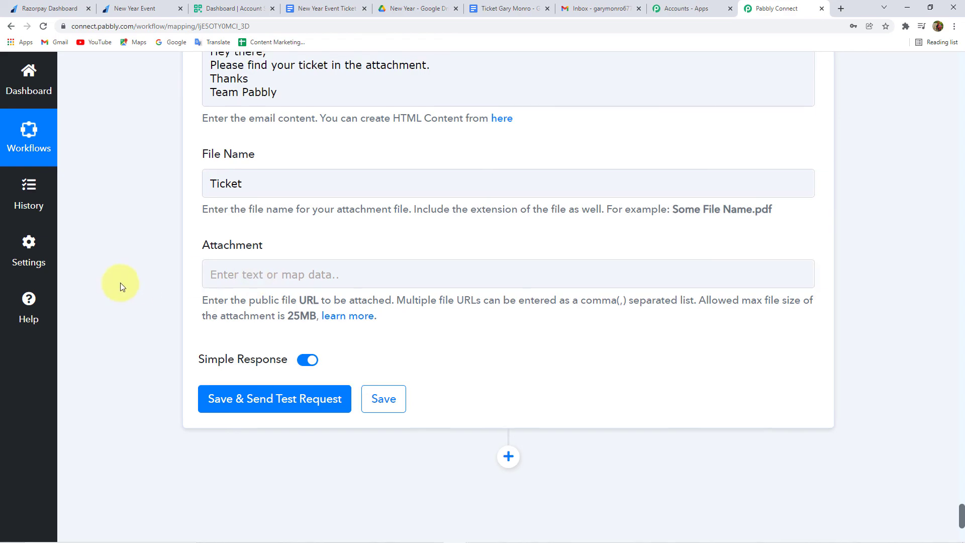
pyautogui.scroll(8, 120, 283)
pyautogui.scroll(8, 119, 283)
pyautogui.scroll(7, 119, 282)
pyautogui.scroll(3, 119, 283)
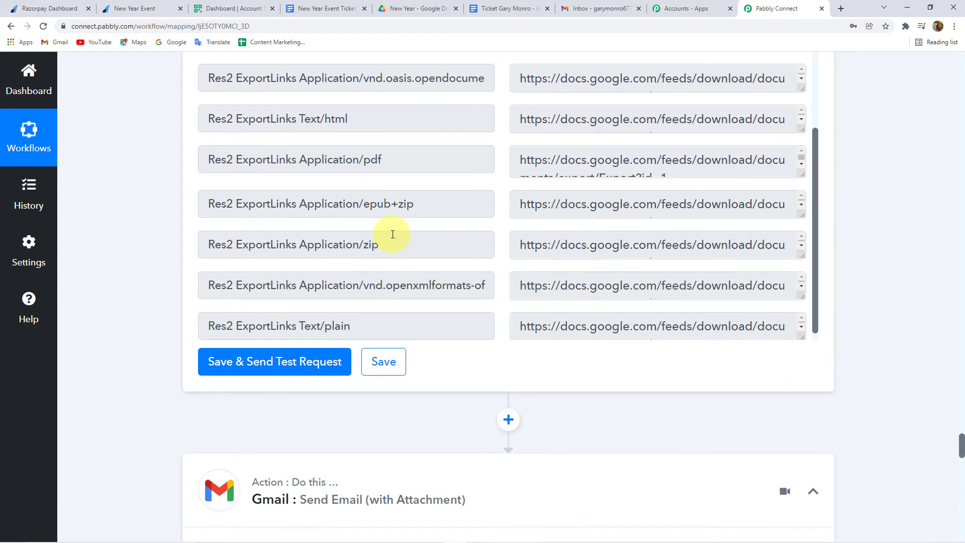
pyautogui.scroll(5, 149, 204)
pyautogui.scroll(4, 231, 231)
pyautogui.scroll(-4, 153, 312)
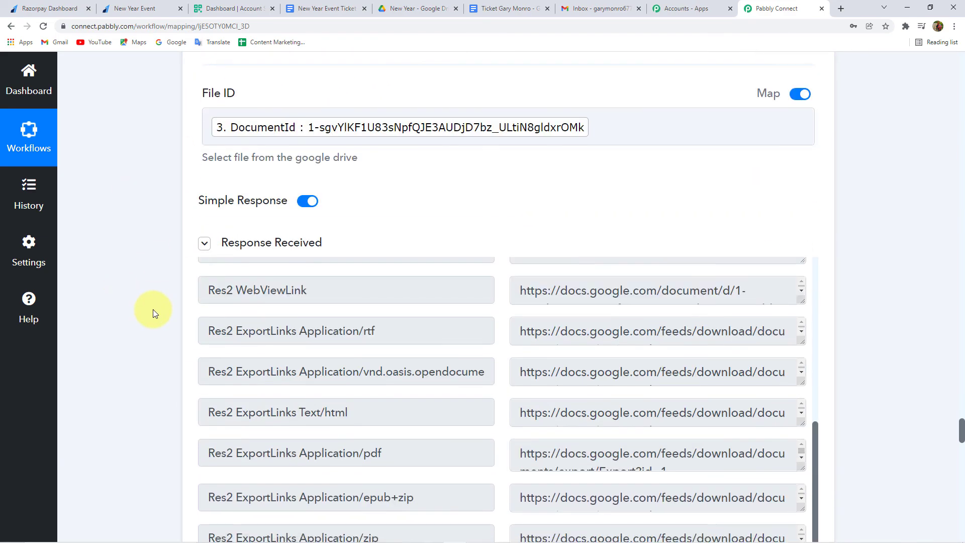
pyautogui.scroll(-5, 412, 264)
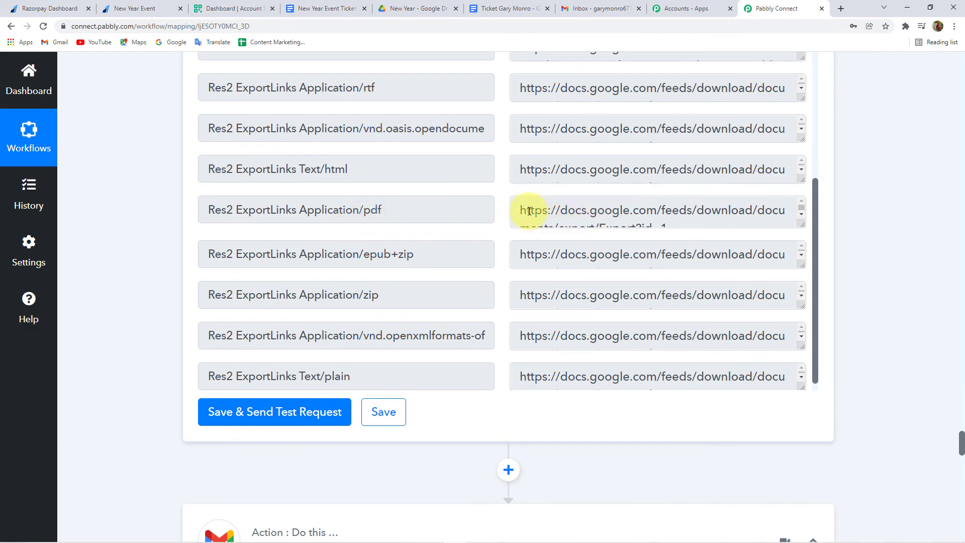
pyautogui.moveTo(528, 210)
pyautogui.mouseDown()
pyautogui.moveTo(652, 228)
pyautogui.moveTo(681, 217)
pyautogui.mouseUp()
pyautogui.click(134, 241)
pyautogui.scroll(-2, 140, 236)
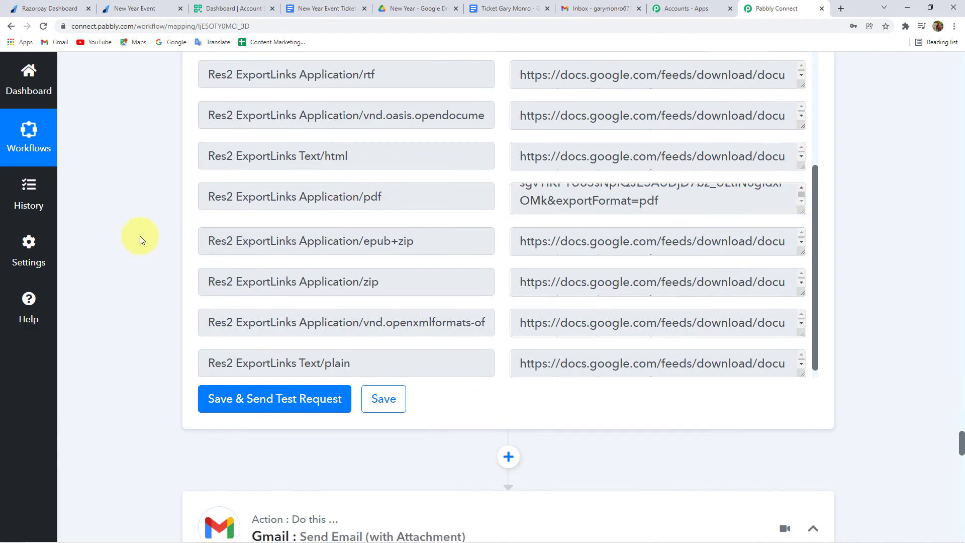
pyautogui.scroll(-8, 140, 236)
pyautogui.scroll(-8, 140, 236)
pyautogui.scroll(-6, 140, 236)
# Step: Map step 6 Google Drive's Res2 ExportLinks Application/pdf link into the Attachment field
pyautogui.scroll(-3, 140, 236)
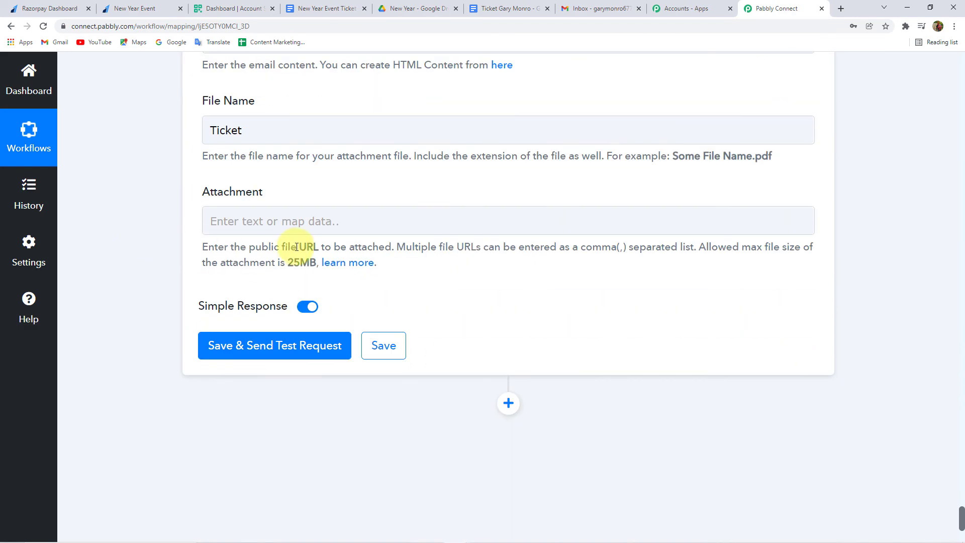
pyautogui.click(296, 220)
pyautogui.click(296, 221)
pyautogui.scroll(-2, 326, 346)
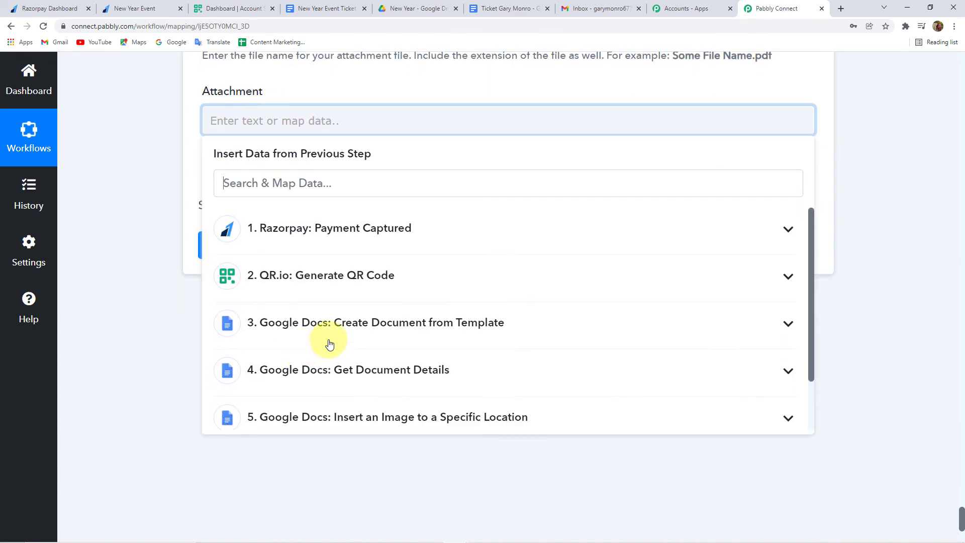
pyautogui.scroll(-2, 325, 361)
pyautogui.click(378, 364)
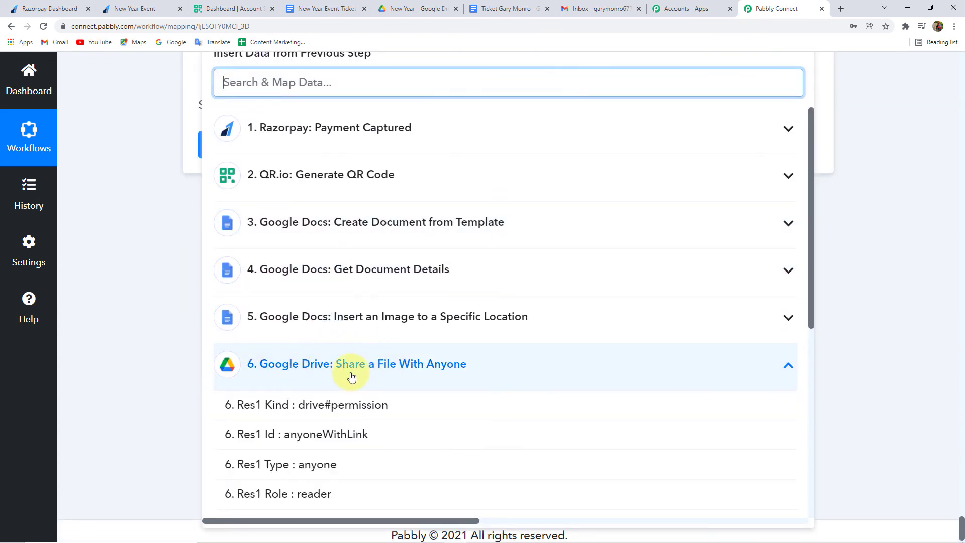
pyautogui.scroll(-2, 282, 432)
pyautogui.scroll(-2, 308, 432)
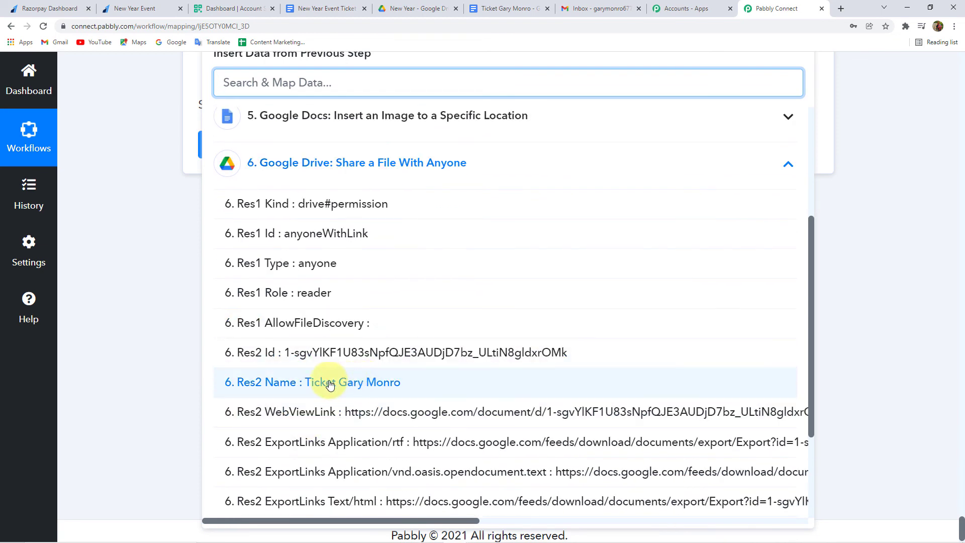
pyautogui.scroll(-1, 392, 332)
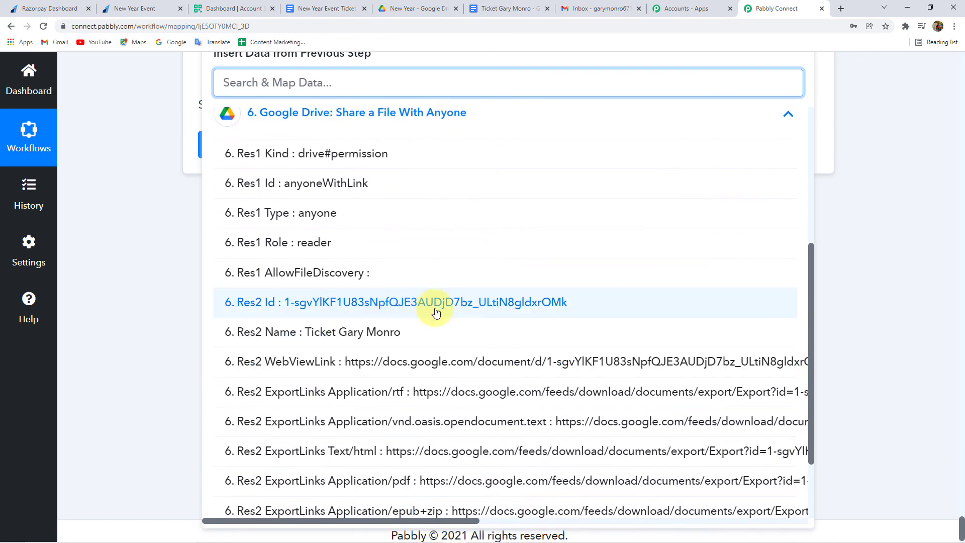
pyautogui.scroll(-2, 453, 282)
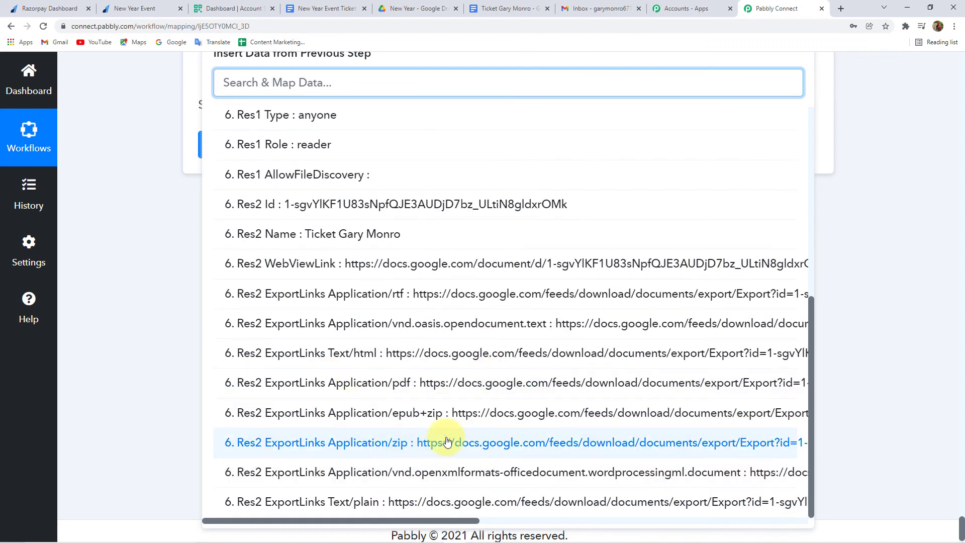
pyautogui.click(425, 391)
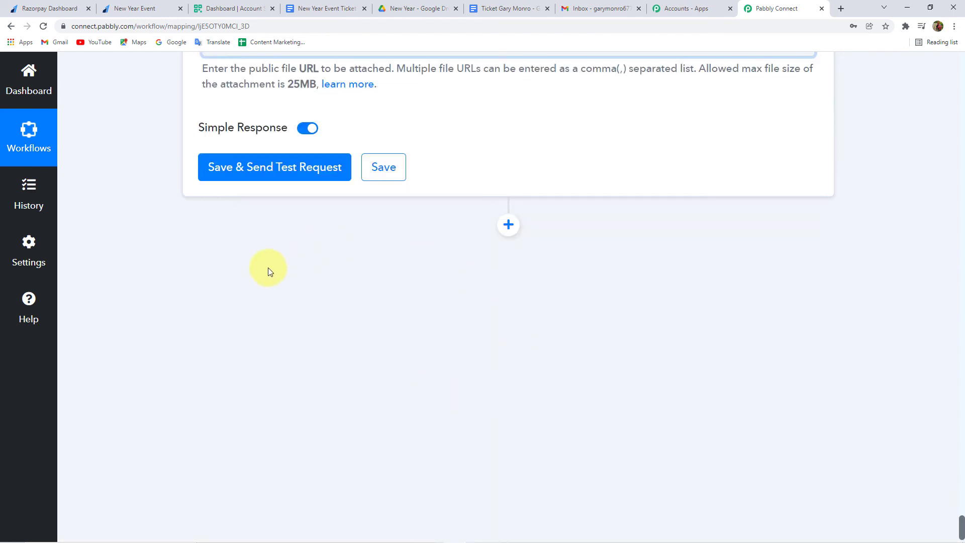
pyautogui.scroll(3, 268, 271)
# Step: Save the Gmail step and send a test request, confirming status 'sent' with 98 emails of quota left
pyautogui.click(191, 282)
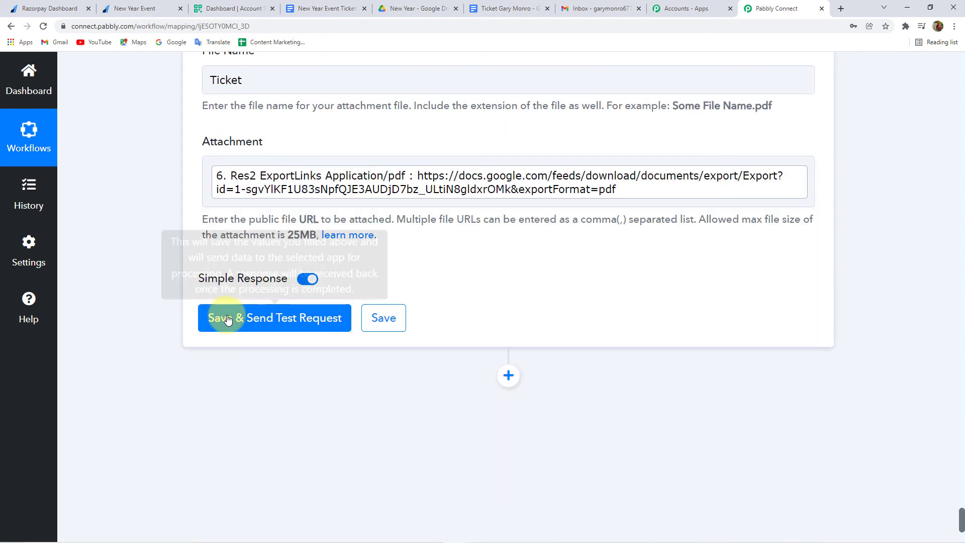
pyautogui.click(227, 320)
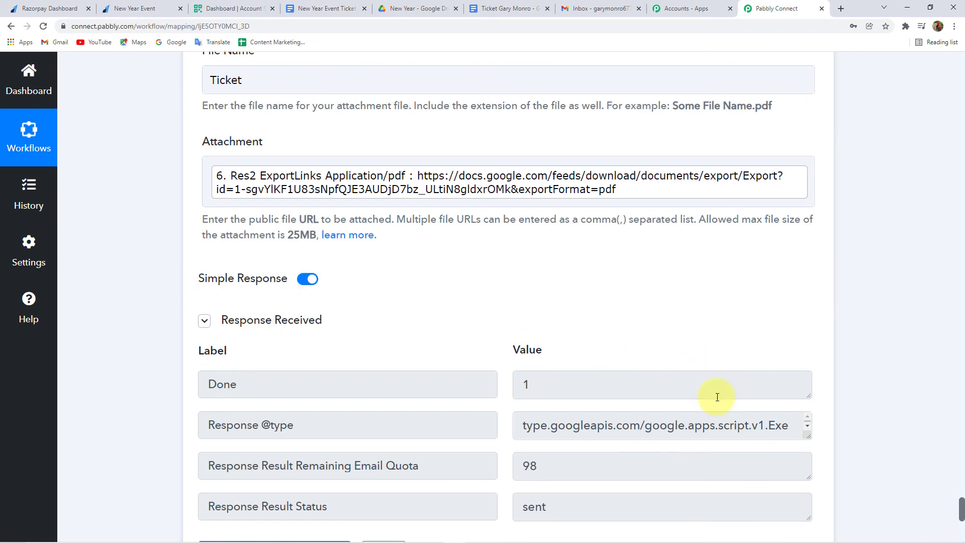
pyautogui.scroll(-1, 701, 430)
pyautogui.scroll(-3, 493, 452)
pyautogui.scroll(3, 532, 397)
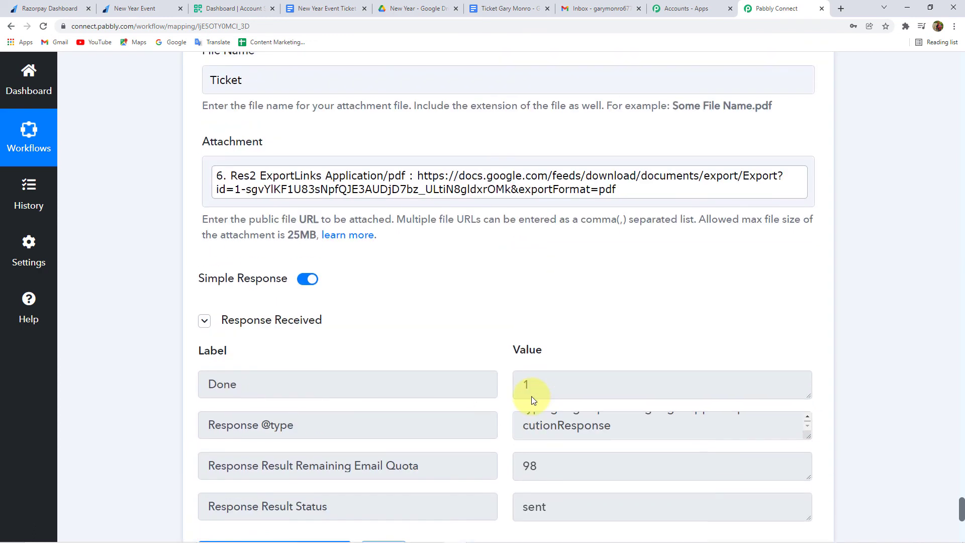
pyautogui.scroll(-2, 334, 305)
pyautogui.click(601, 8)
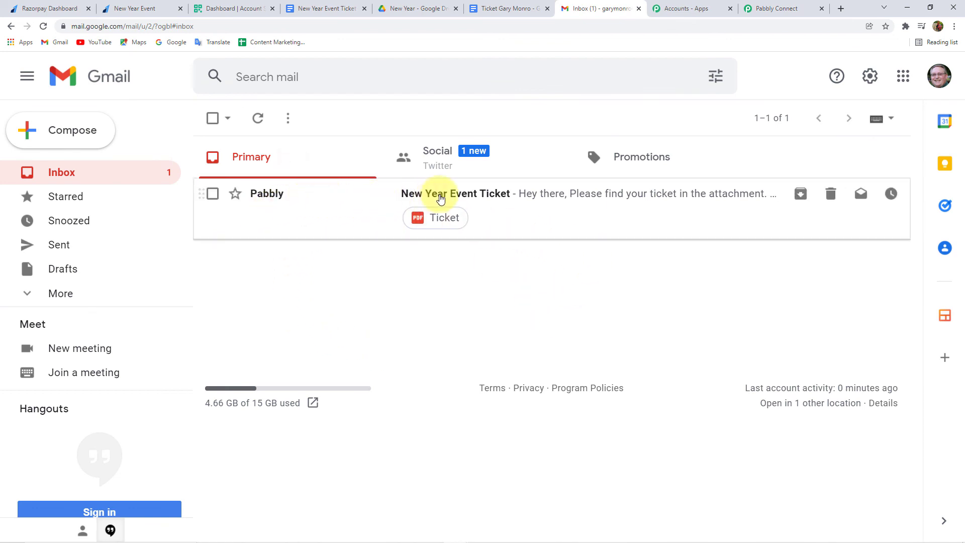
# Step: Preview the Ticket PDF in the New Year Event Ticket email to check its date and QR code
pyautogui.click(559, 208)
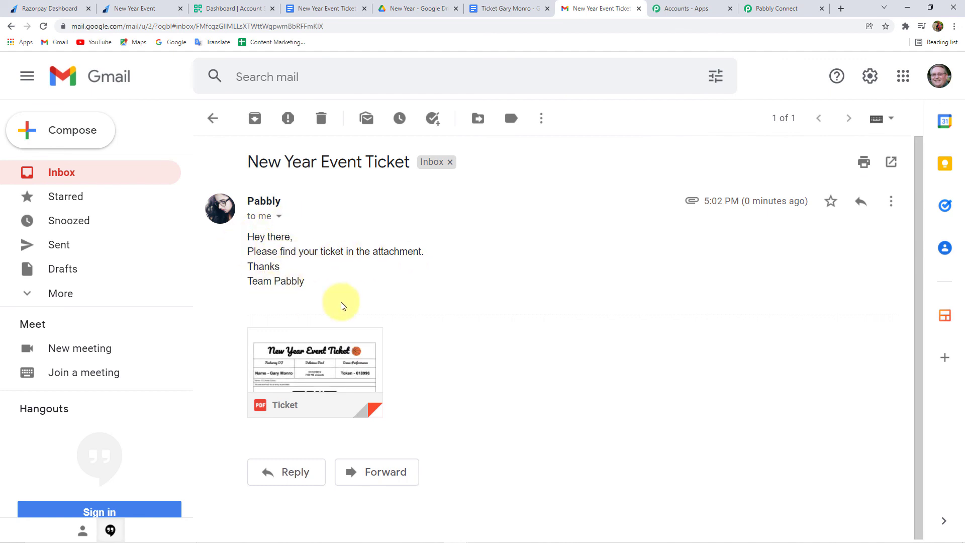
pyautogui.click(360, 362)
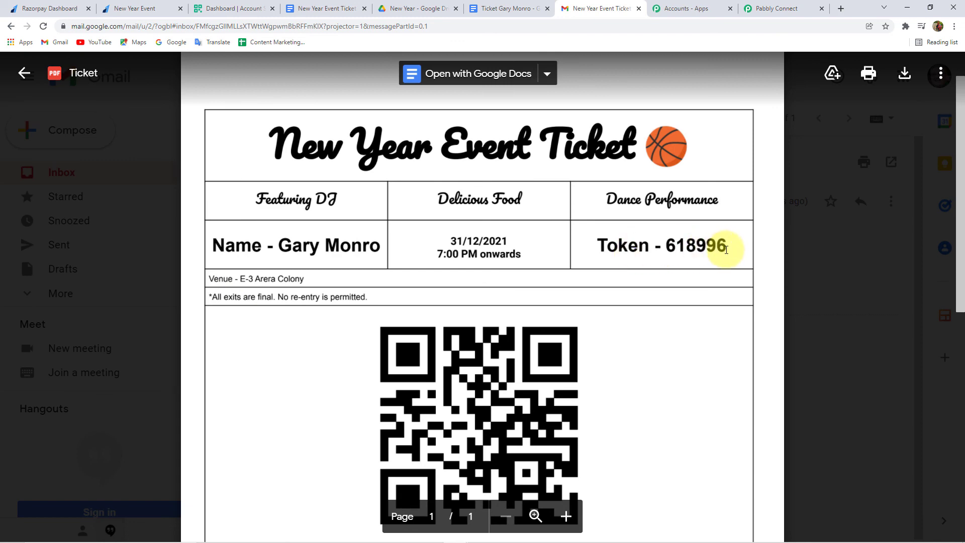
pyautogui.scroll(-4, 497, 254)
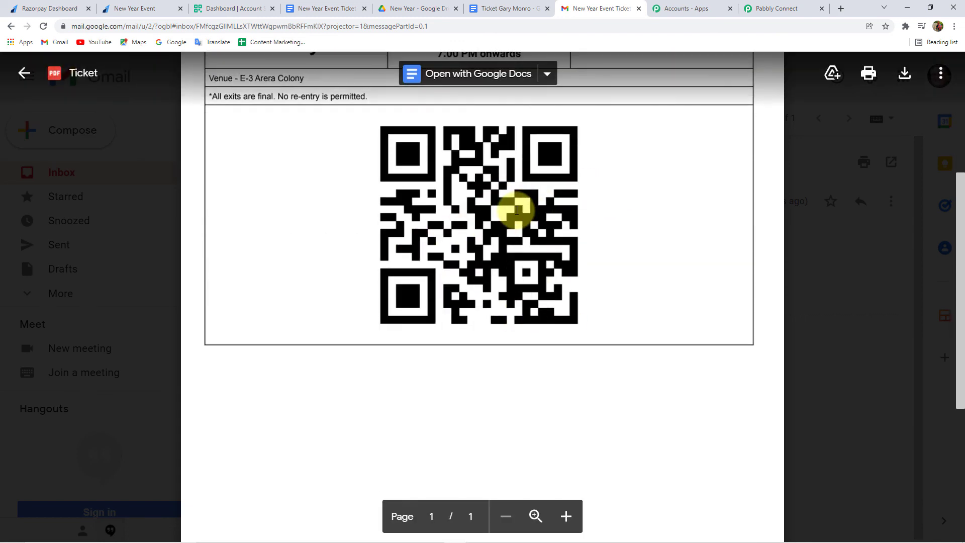
pyautogui.scroll(5, 497, 196)
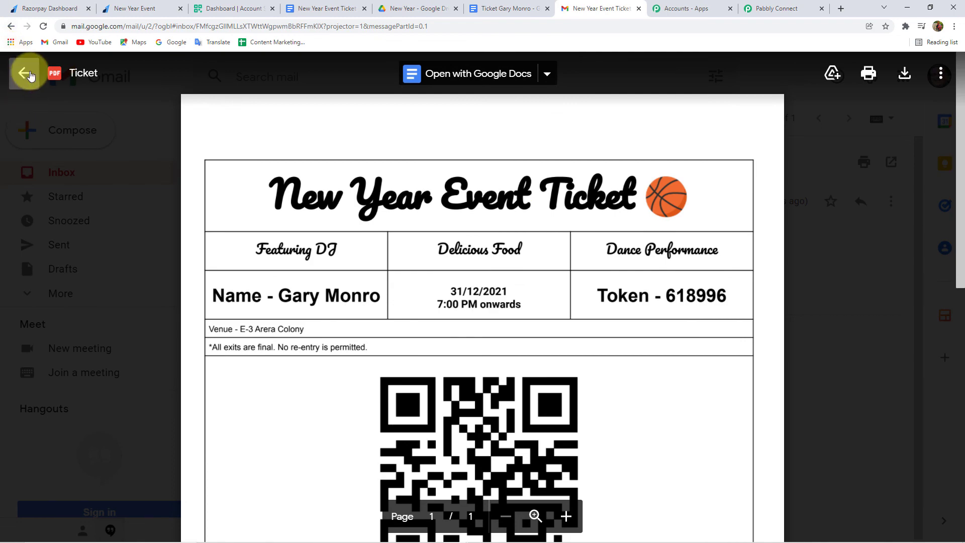
pyautogui.click(24, 73)
# Step: Return to the top of the Razorpay to Gmail workflow and collapse the Razorpay Payment Captured trigger
pyautogui.click(776, 8)
pyautogui.scroll(1, 409, 309)
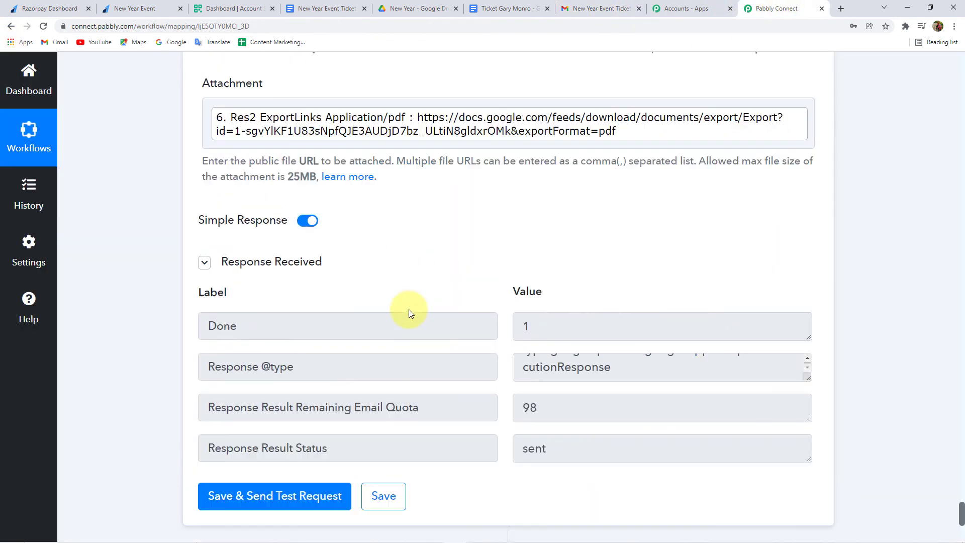
pyautogui.scroll(6, 409, 309)
pyautogui.scroll(5, 388, 290)
pyautogui.scroll(1, 430, 167)
pyautogui.scroll(5, 427, 171)
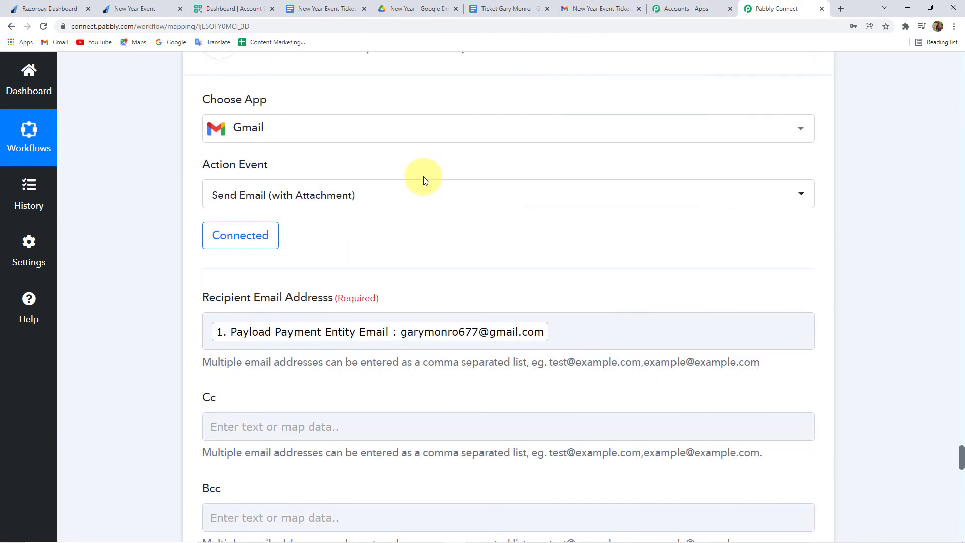
pyautogui.scroll(6, 413, 191)
pyautogui.scroll(1, 385, 261)
pyautogui.scroll(2, 383, 330)
pyautogui.scroll(5, 394, 327)
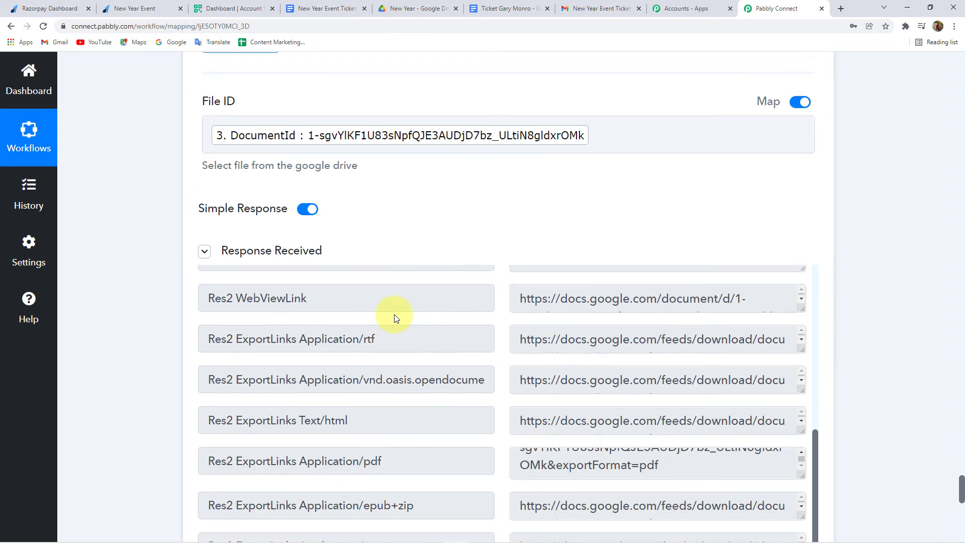
pyautogui.scroll(5, 394, 312)
pyautogui.scroll(5, 387, 282)
pyautogui.scroll(5, 382, 264)
pyautogui.scroll(10, 362, 237)
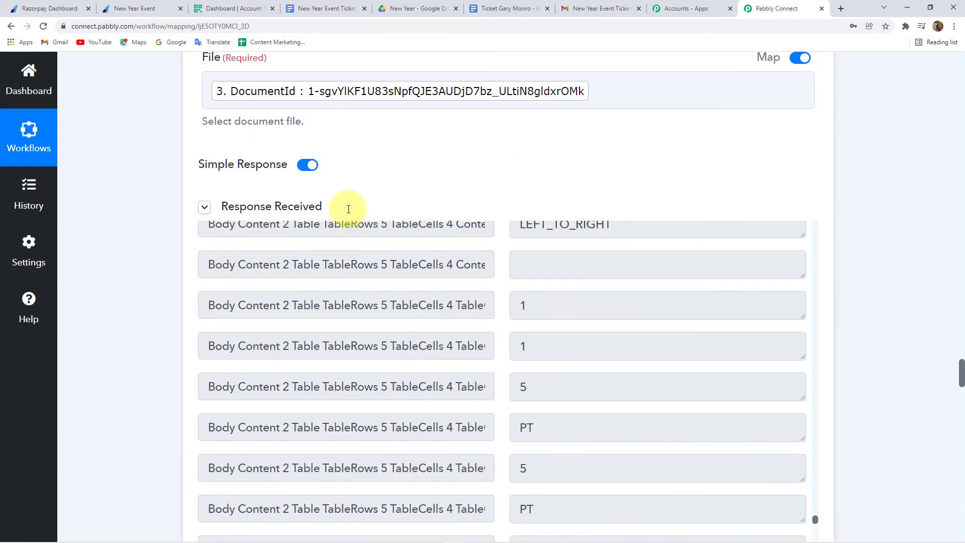
pyautogui.scroll(5, 292, 196)
pyautogui.scroll(5, 231, 190)
pyautogui.scroll(-5, 227, 187)
pyautogui.scroll(10, 228, 186)
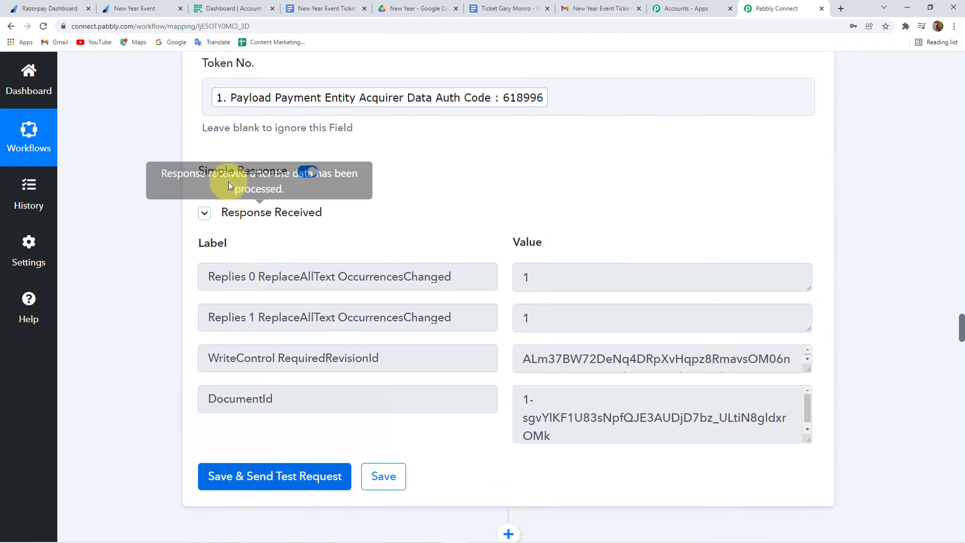
pyautogui.scroll(10, 229, 182)
pyautogui.scroll(5, 228, 182)
pyautogui.scroll(6, 229, 182)
pyautogui.scroll(5, 229, 182)
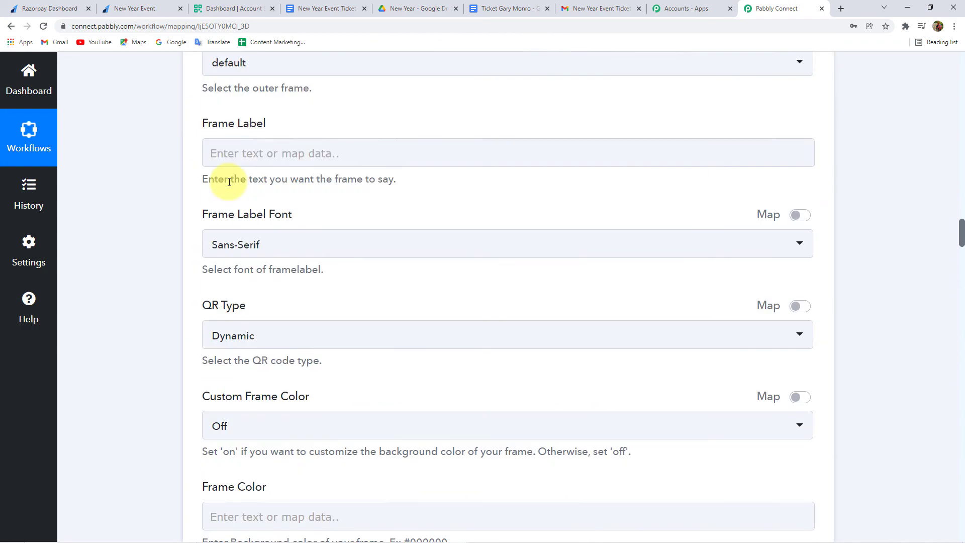
pyautogui.scroll(5, 228, 182)
pyautogui.scroll(5, 228, 182)
pyautogui.scroll(6, 228, 182)
pyautogui.scroll(10, 229, 182)
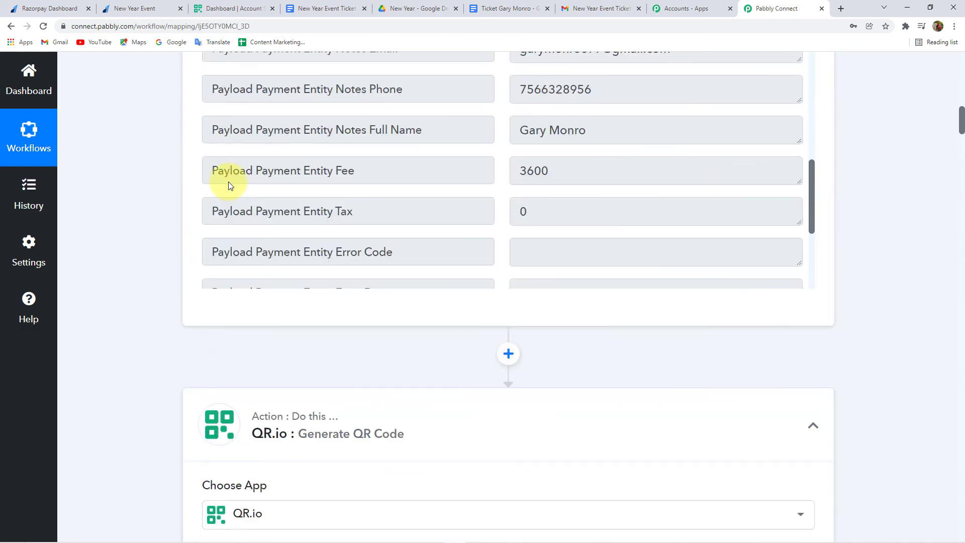
pyautogui.scroll(6, 228, 182)
pyautogui.scroll(5, 228, 182)
pyautogui.click(342, 288)
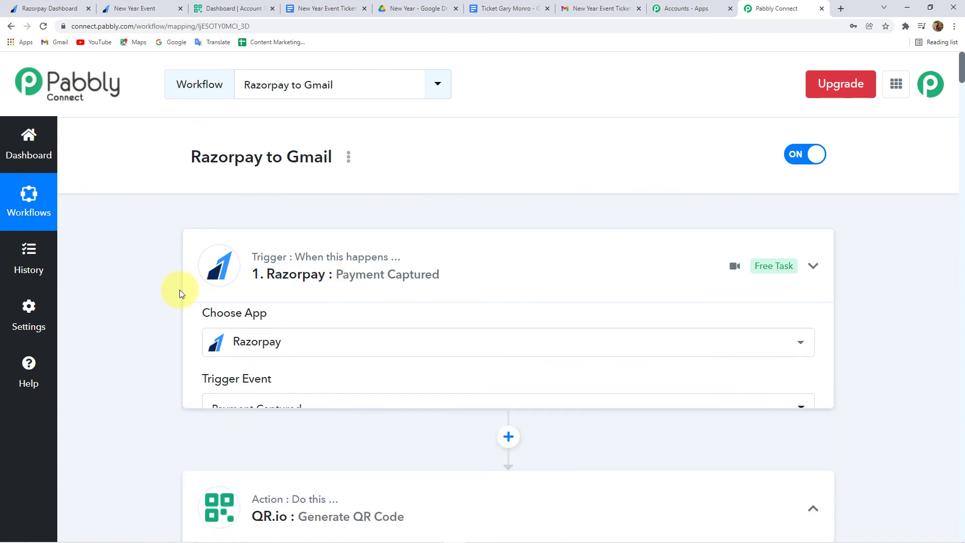
pyautogui.scroll(-3, 190, 297)
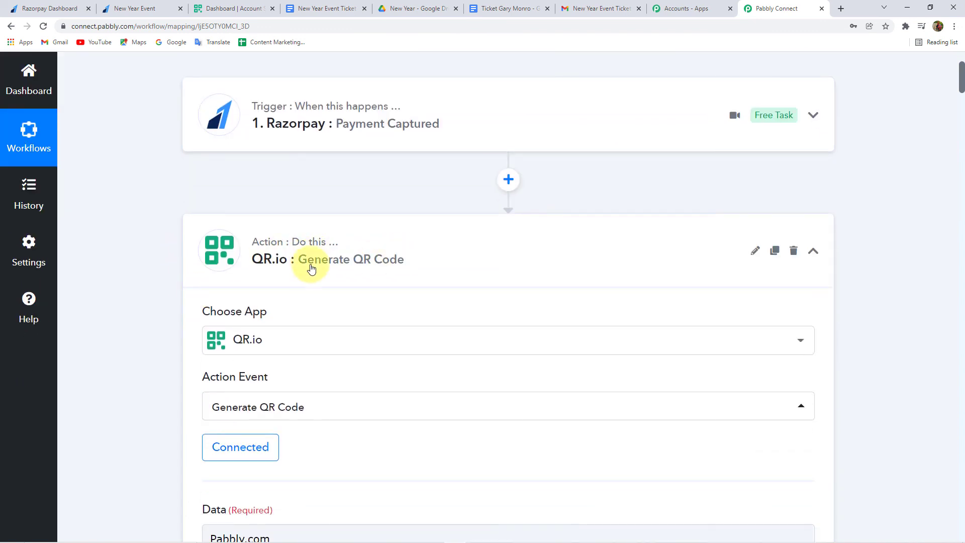
# Step: Collapse the QR.io Generate QR Code and Google Docs Create Document from Template steps
pyautogui.click(271, 258)
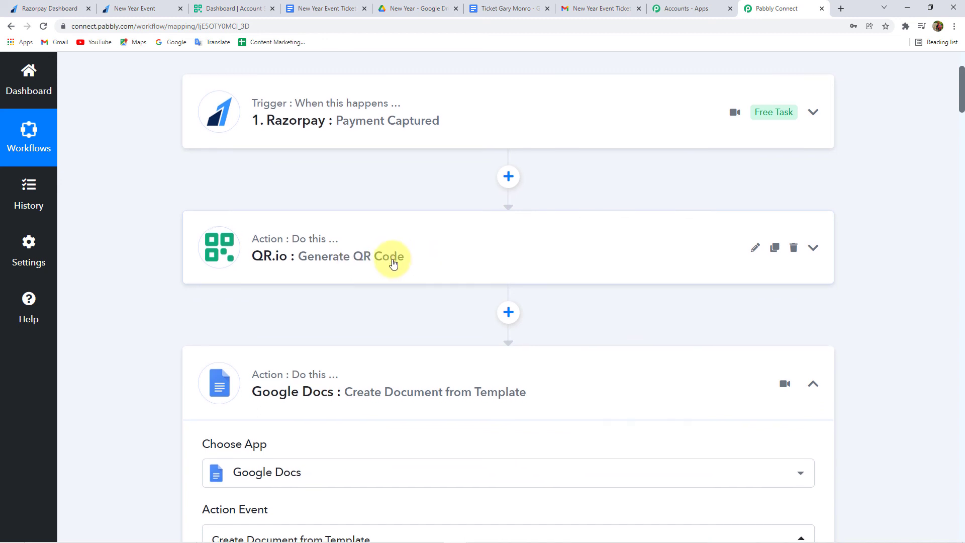
pyautogui.scroll(-3, 392, 261)
pyautogui.click(379, 244)
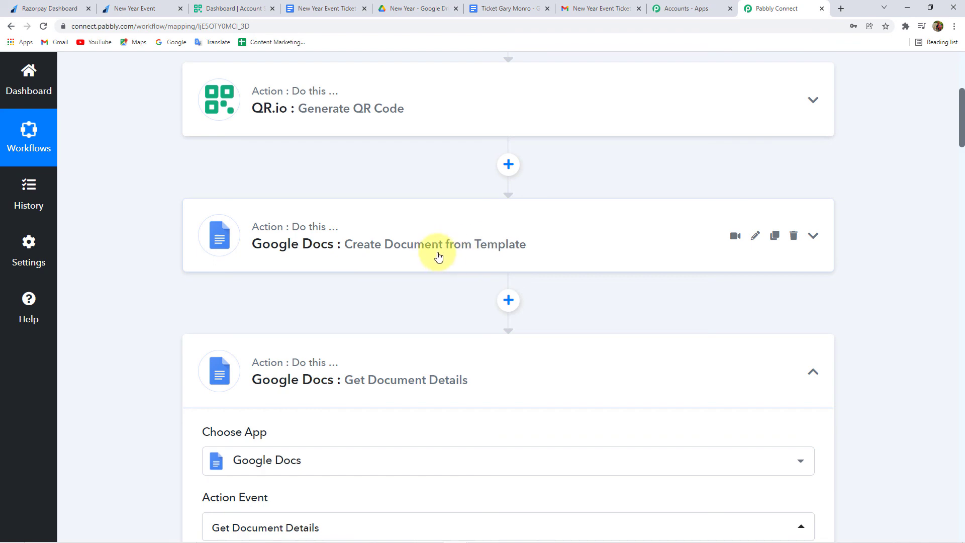
pyautogui.scroll(-3, 422, 249)
pyautogui.scroll(-7, 221, 249)
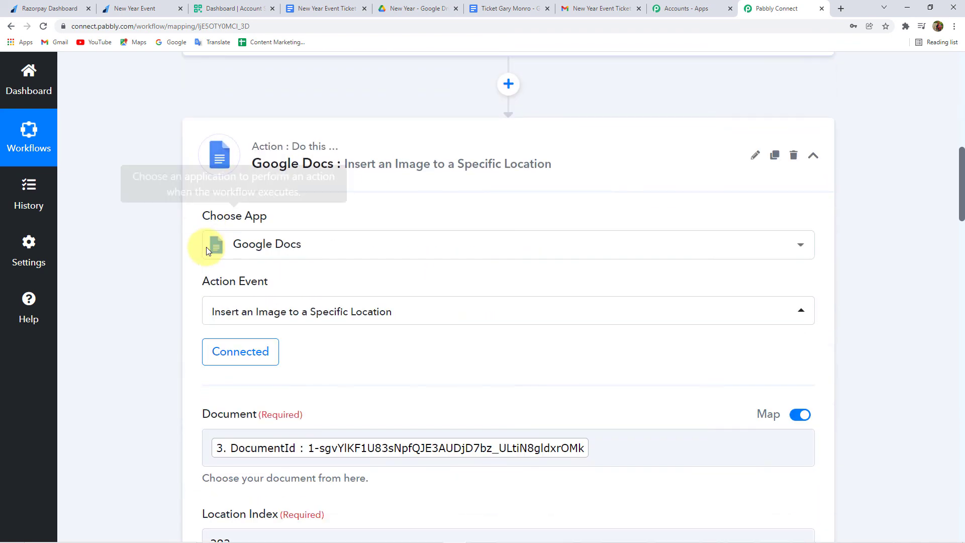
pyautogui.scroll(-4, 236, 211)
pyautogui.scroll(5, 352, 183)
pyautogui.scroll(-14, 189, 262)
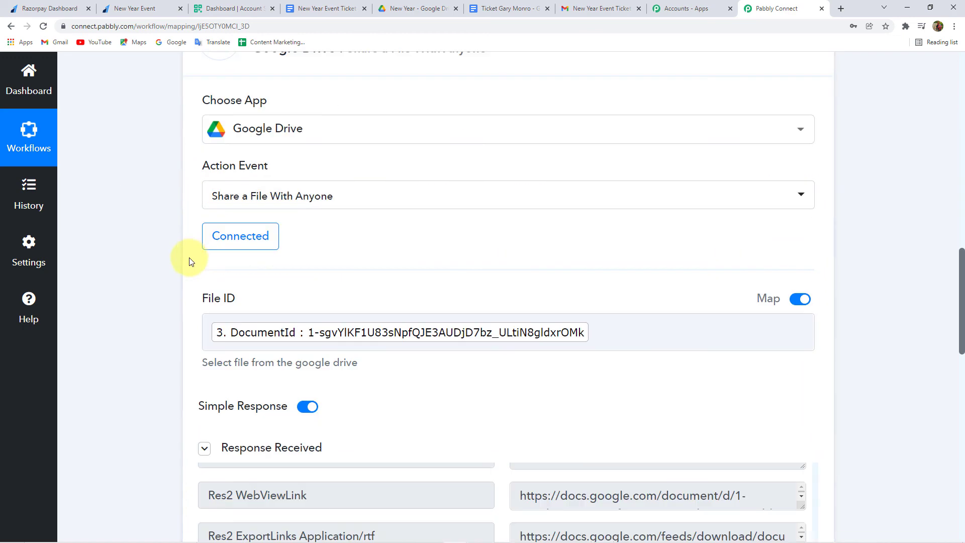
pyautogui.scroll(4, 189, 261)
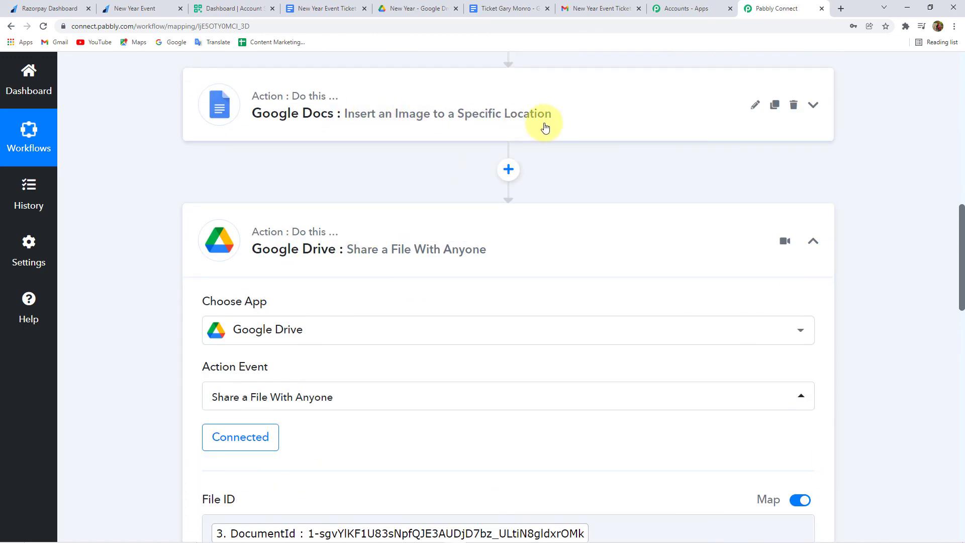
# Step: Check the generated ticket in Google Docs, then collapse the Google Drive sharing step
pyautogui.click(518, 9)
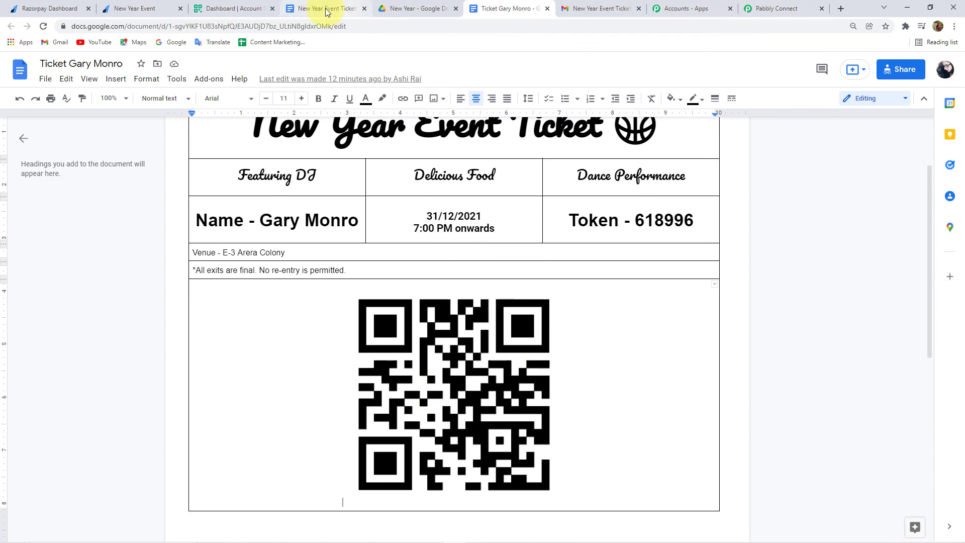
pyautogui.click(777, 9)
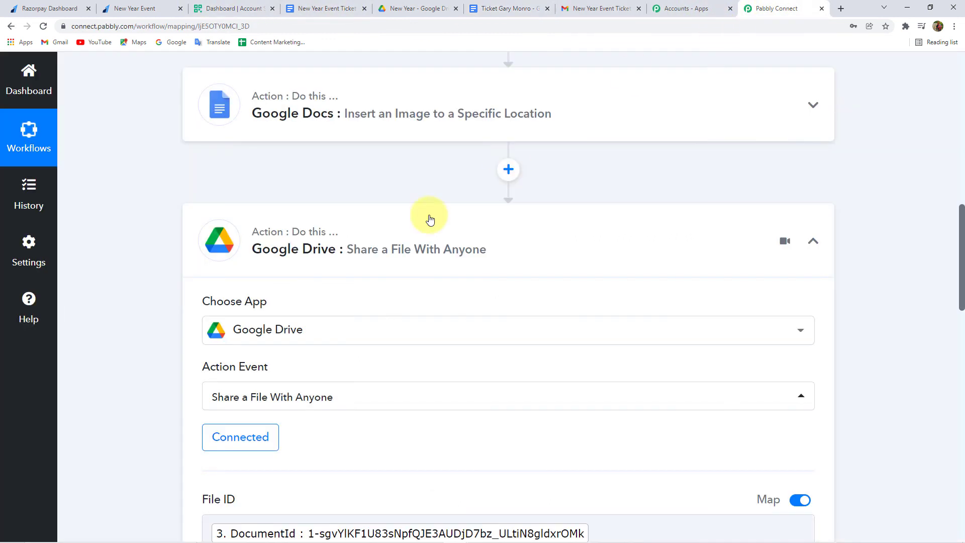
pyautogui.click(453, 249)
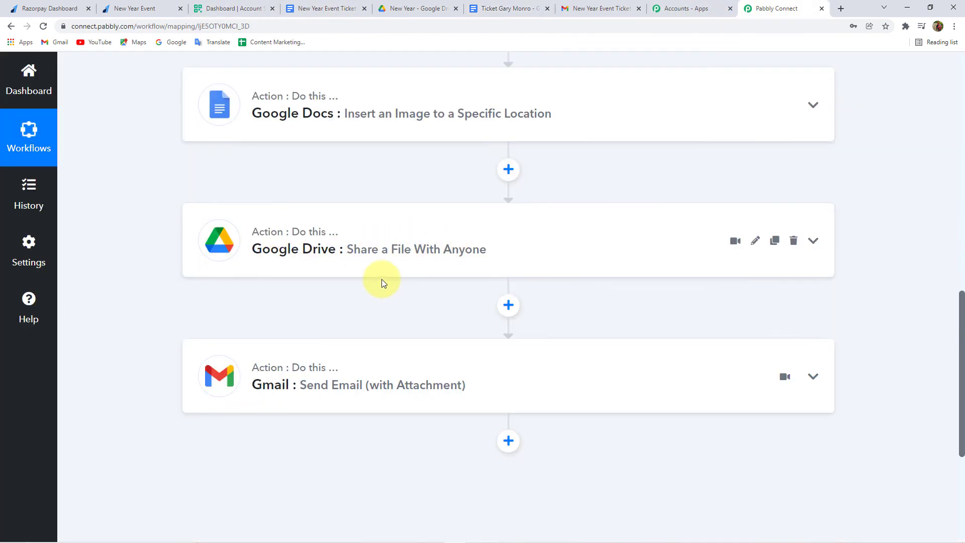
pyautogui.scroll(-2, 449, 273)
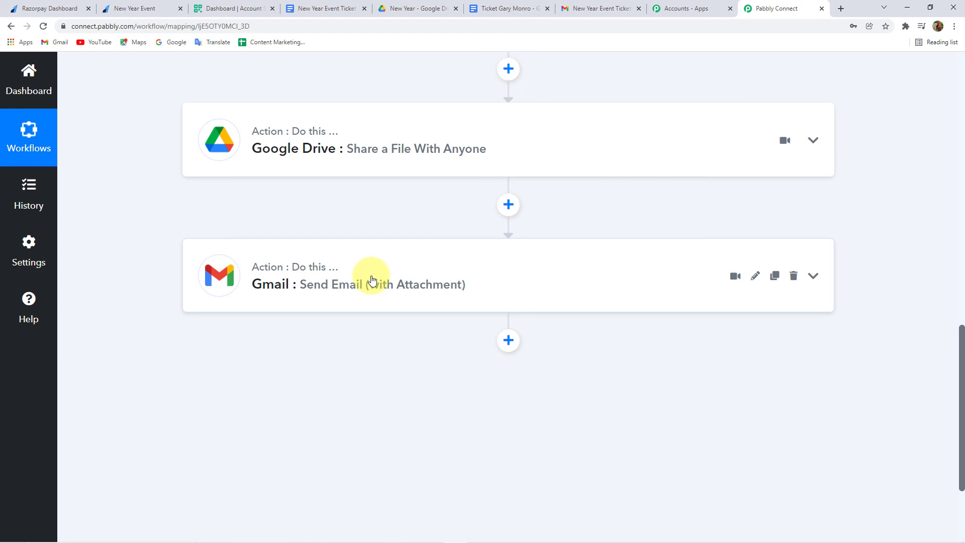
pyautogui.click(598, 8)
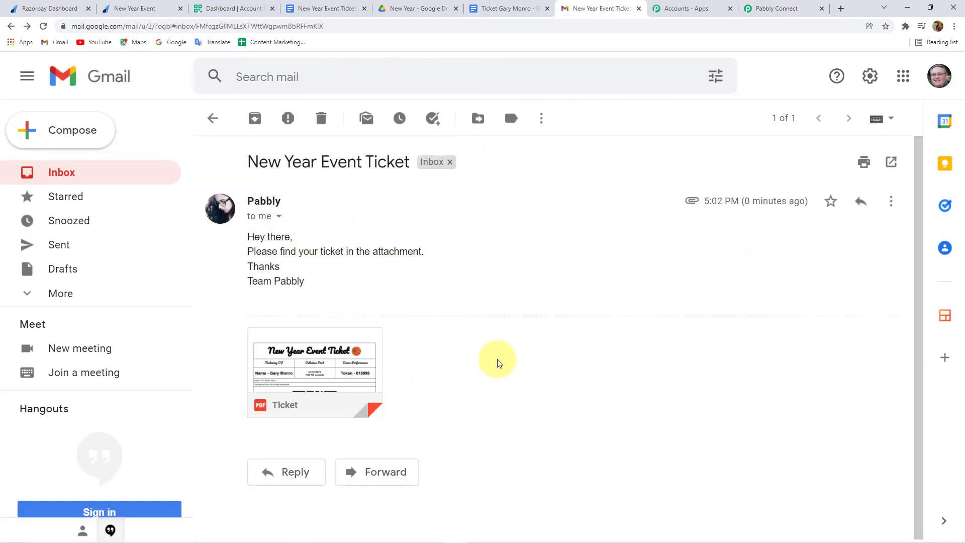
# Step: Go back to Pabbly Connect and scroll to the top of the collapsed Razorpay to Gmail workflow
pyautogui.click(787, 9)
pyautogui.scroll(5, 354, 327)
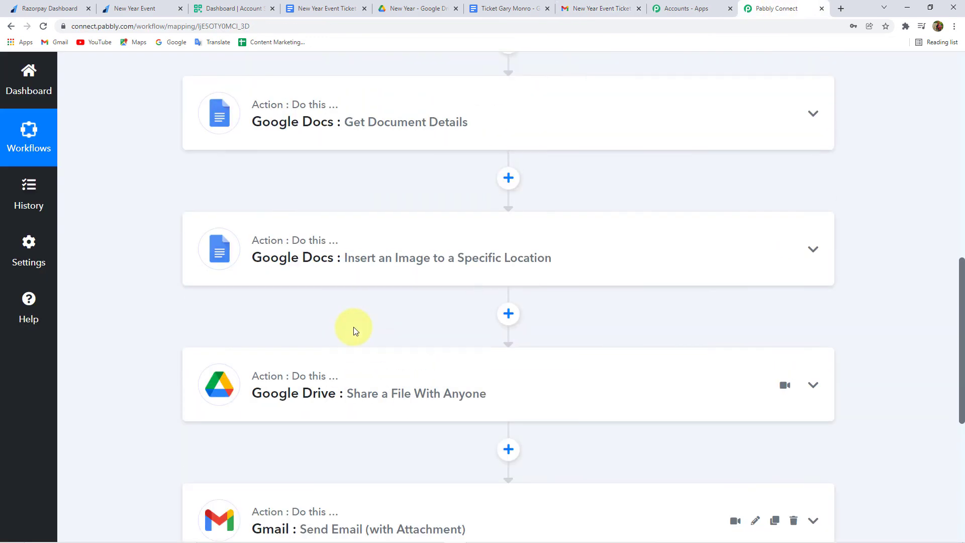
pyautogui.scroll(5, 354, 327)
pyautogui.scroll(5, 354, 327)
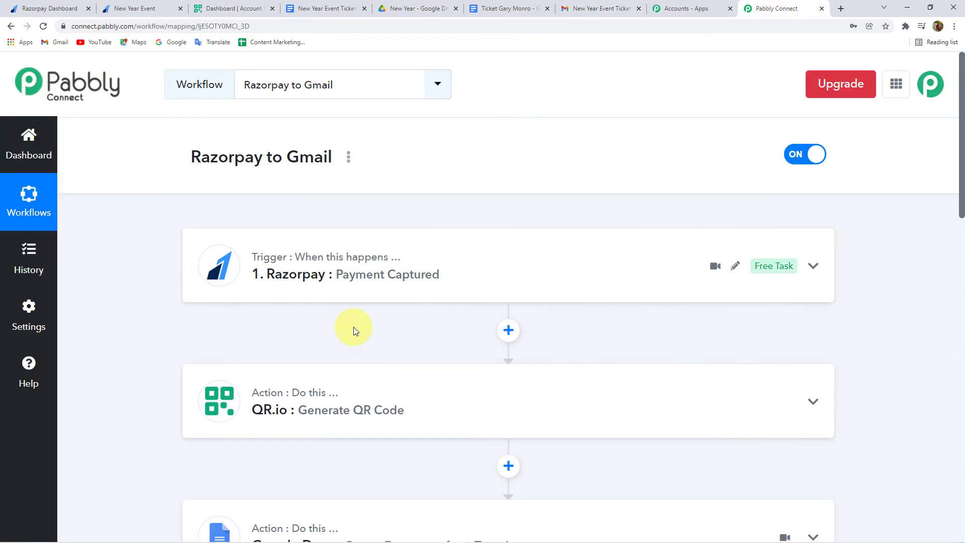